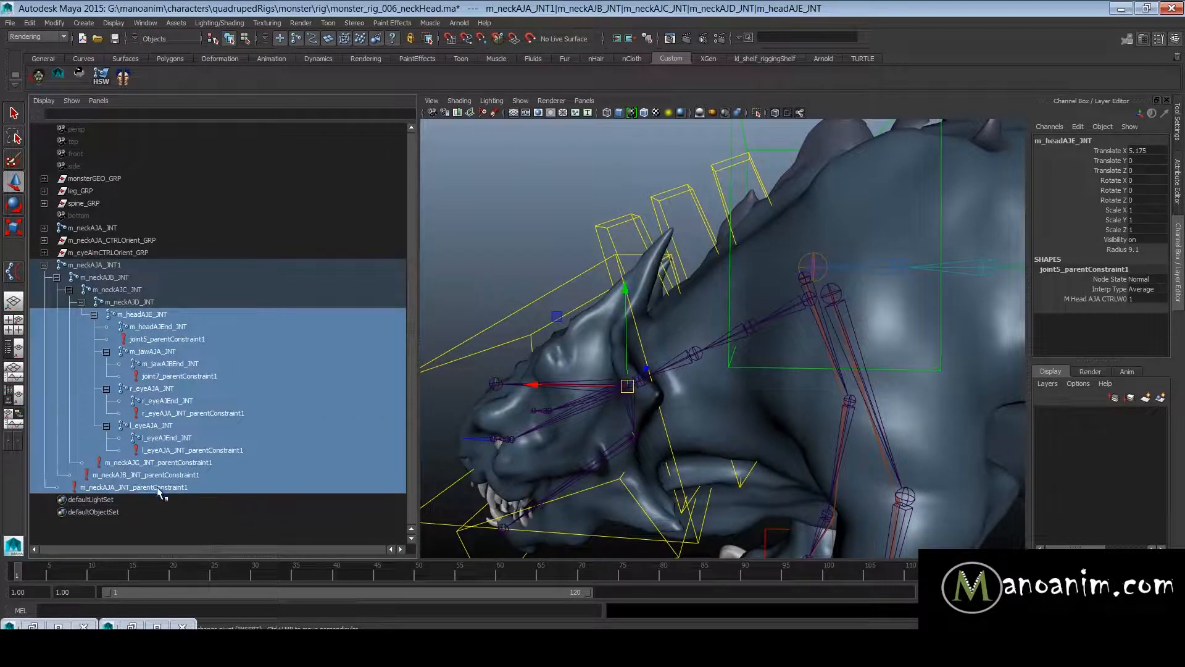
- Delete the head, jaw and eye joints and all parent constraints from the duplicated neck chain m_neckAJA_JNT1
key("Delete")
left_click(136, 303)
left_click(139, 266)
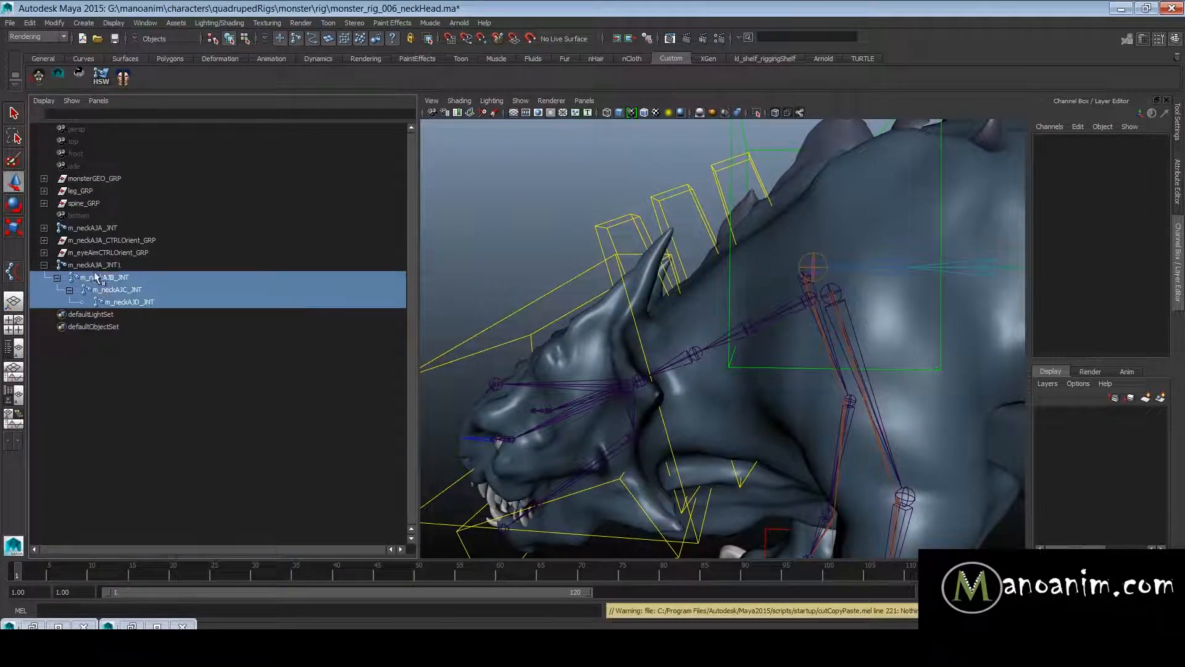
- Try to rename the duplicated root joint m_neckAJA_JNT1 without its trailing 1
double_click(139, 266)
key("BackSpace")
key("Return")
double_click(139, 266)
key("Return")
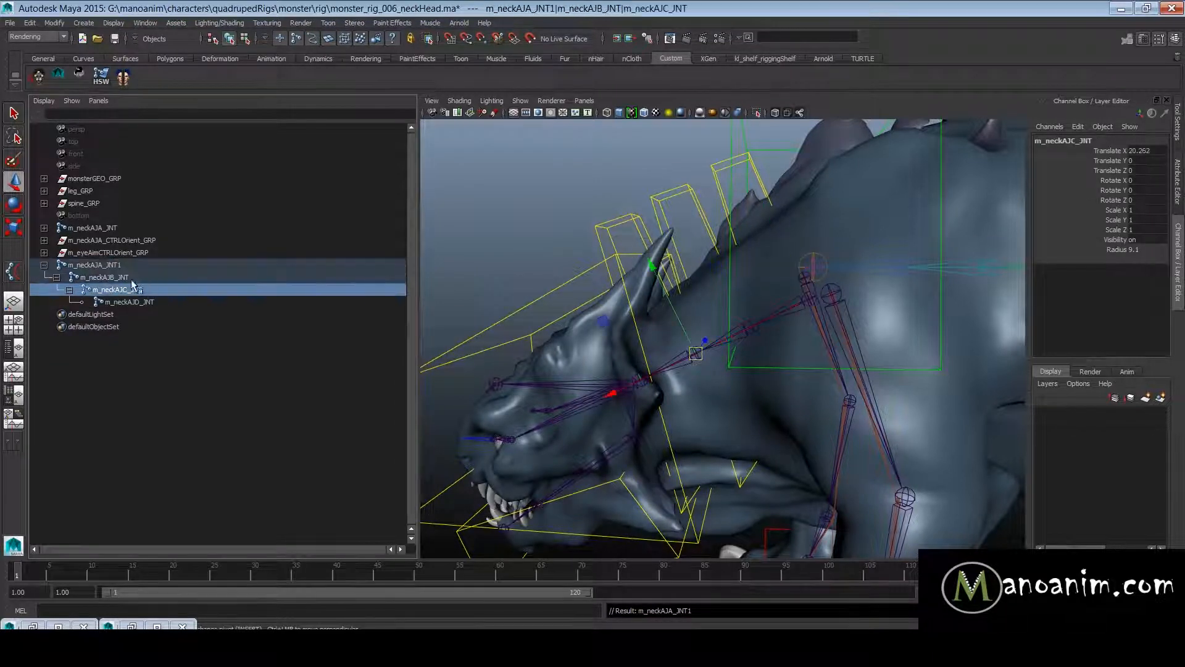
- Replace "_JNT" with "_IK_JNT" in all joint names of the m_neckAJA_JNT1 hierarchy using Search and Replace Names
left_click_drag(119, 265, 155, 302)
left_click(125, 267)
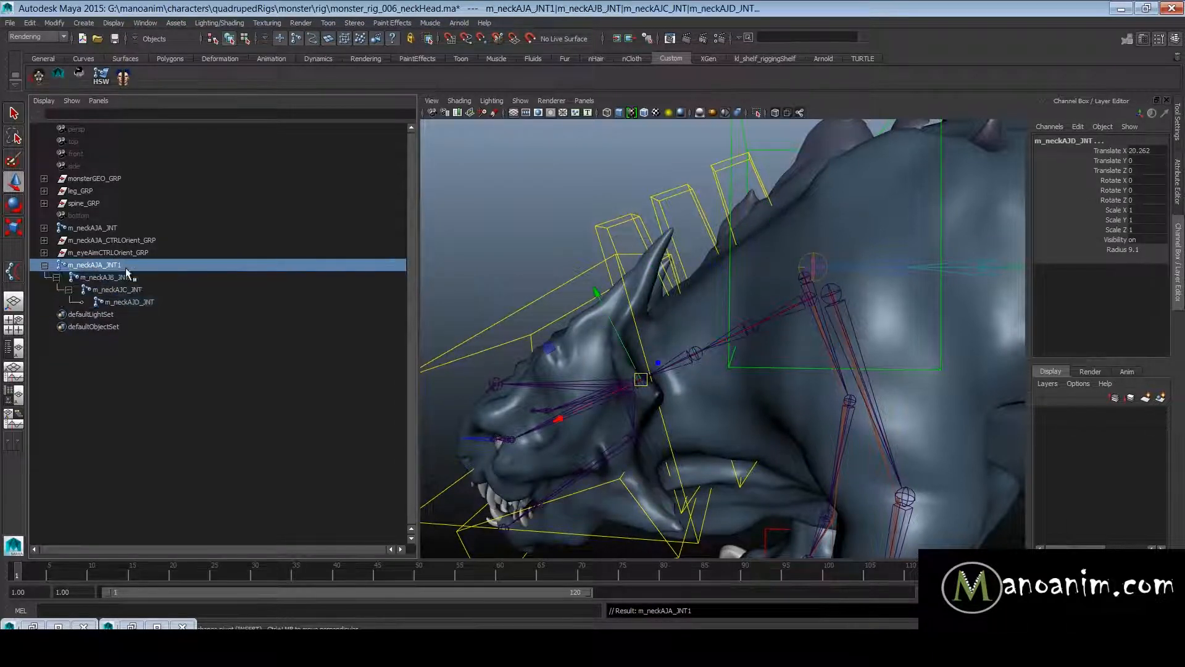
key("space")
left_click_drag(454, 237, 505, 374)
left_click_drag(969, 68, 741, 45)
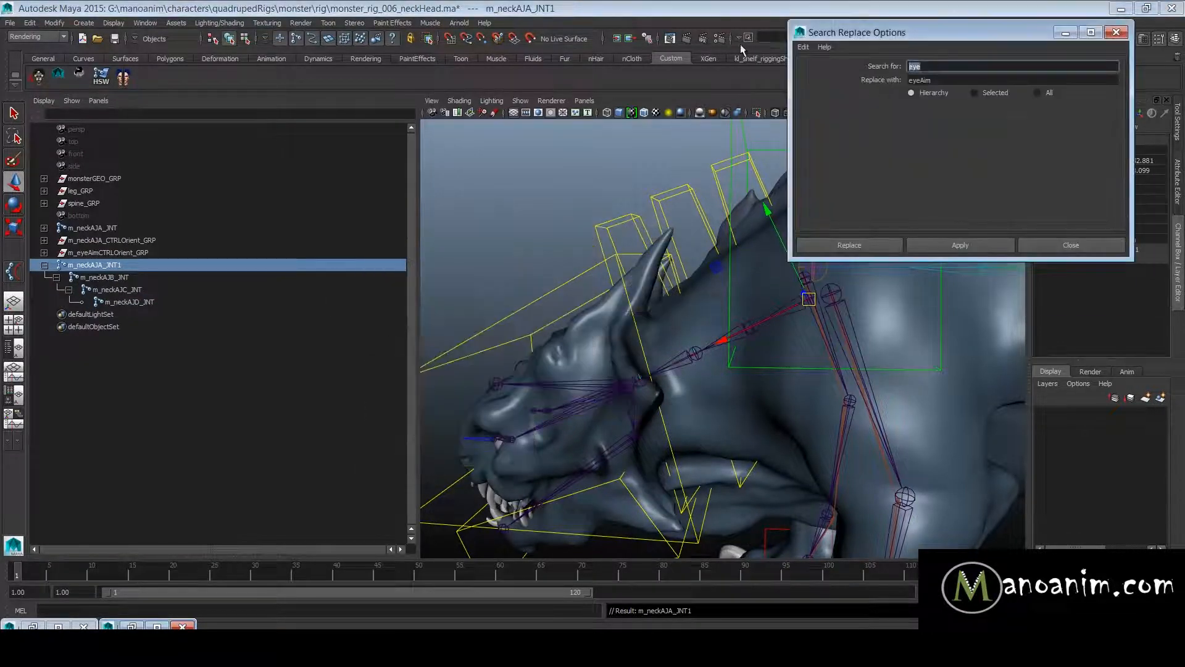
type("_JNT")
key("Tab")
type("_IK_JNT")
key("Tab")
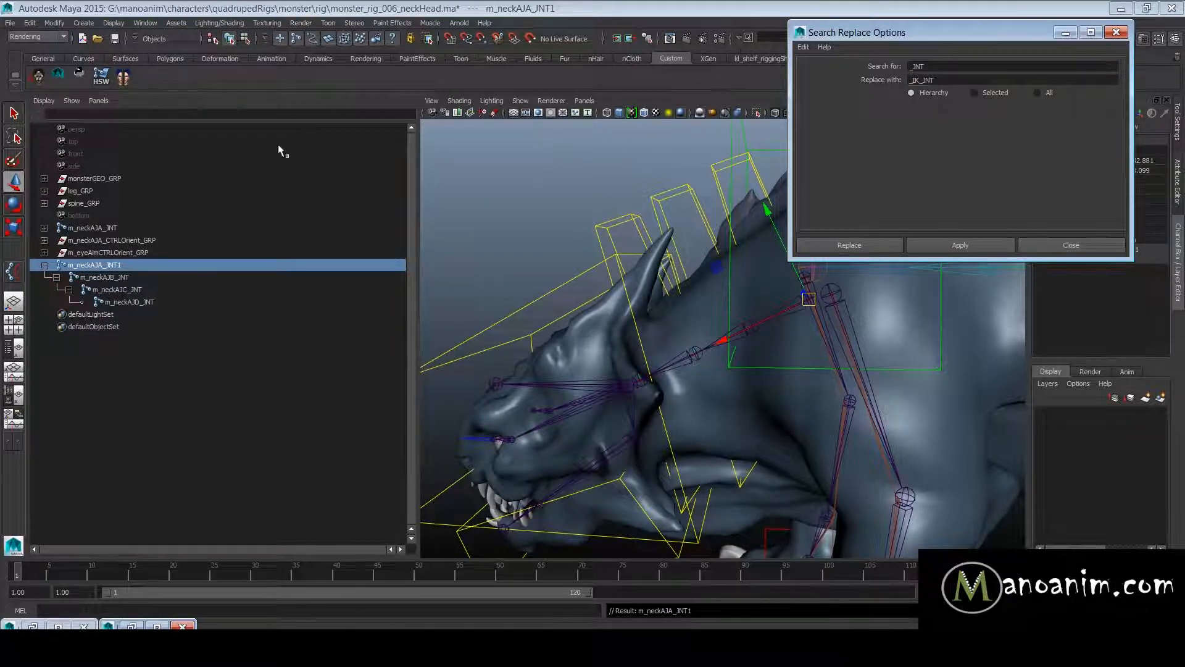
double_click(178, 263)
left_click(171, 288)
left_click(139, 264)
left_click(968, 245)
- Rename the duplicated chain's root joint to m_neckAJA_IK_JNT and minimize the Search Replace Options window
double_click(194, 264)
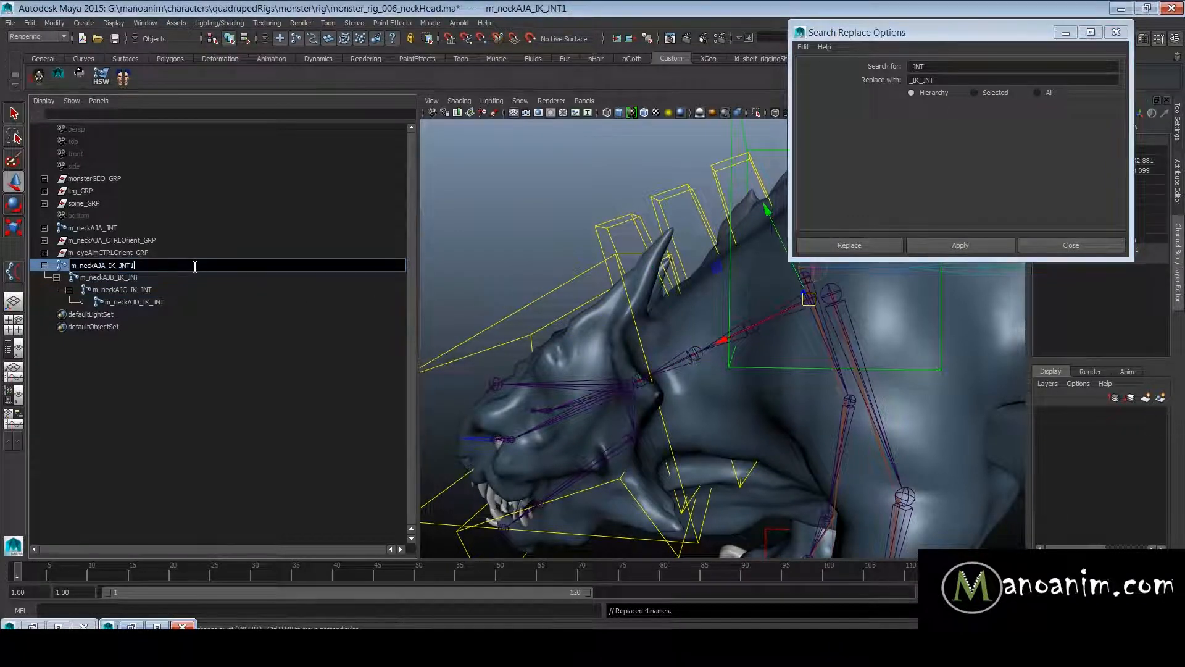
key("BackSpace")
key("Return")
left_click_drag(132, 266, 151, 327)
left_click(133, 267)
left_click(1066, 33)
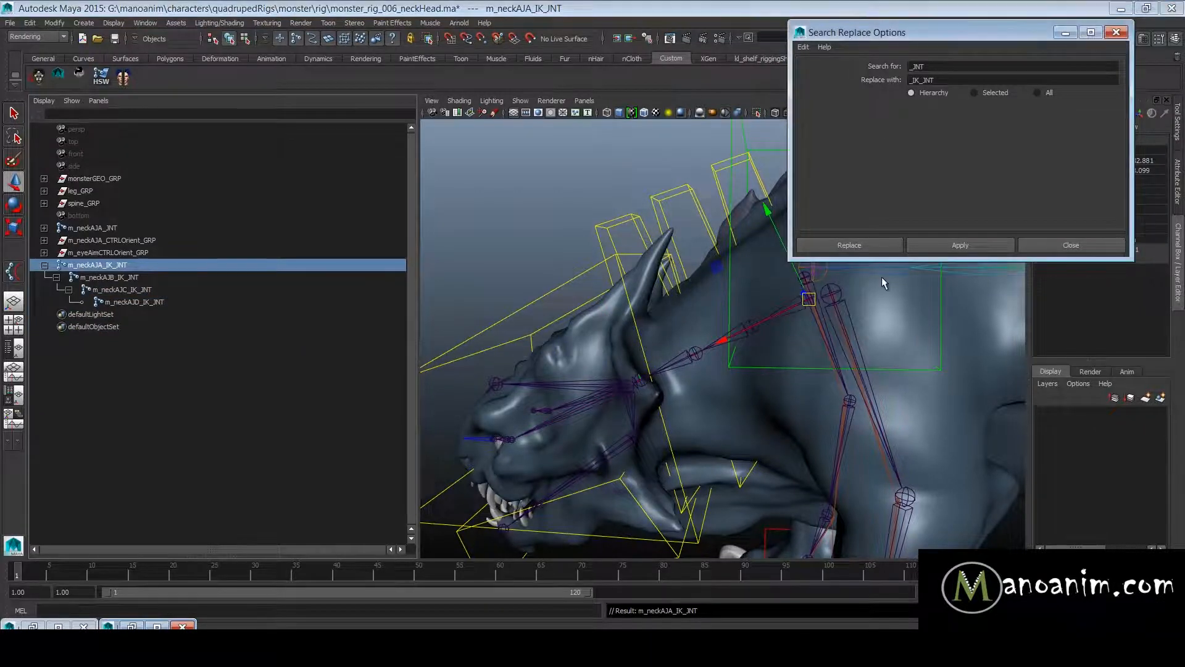
- Set the radius of the four neck IK joints, from m_neckAJA_IK_JNT to m_neckAJD_IK_JNT, to 23.6
right_click_drag(882, 277, 750, 275, "alt")
left_click_drag(750, 275, 780, 279, "alt")
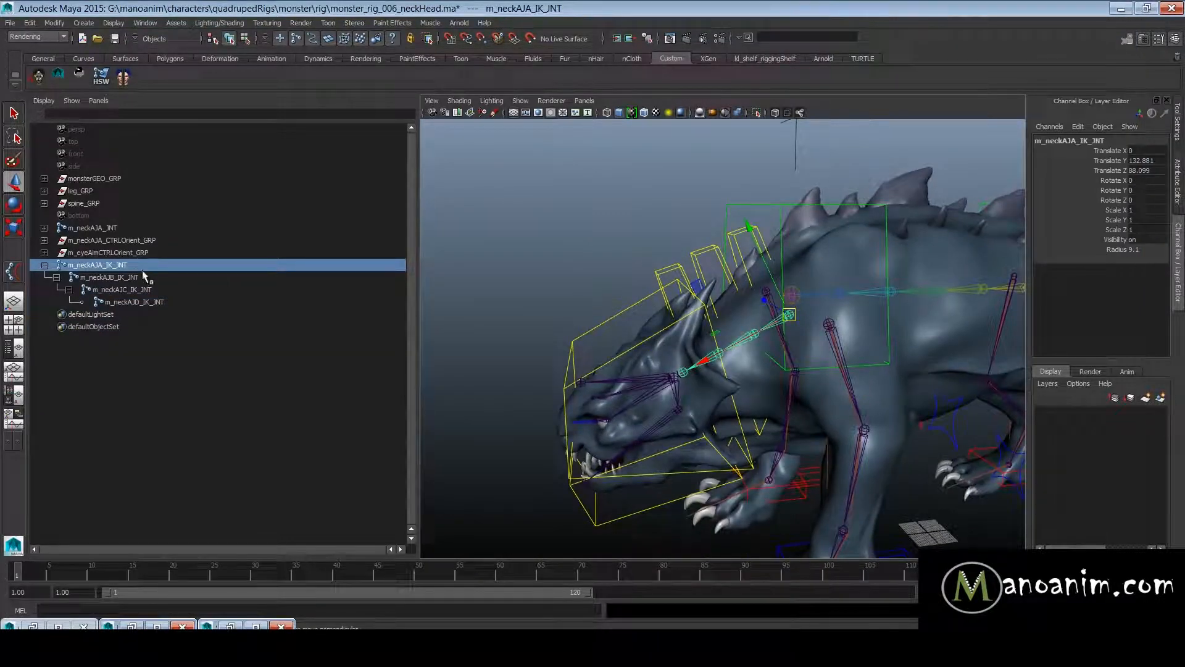
left_click(153, 303, "shift")
key("f")
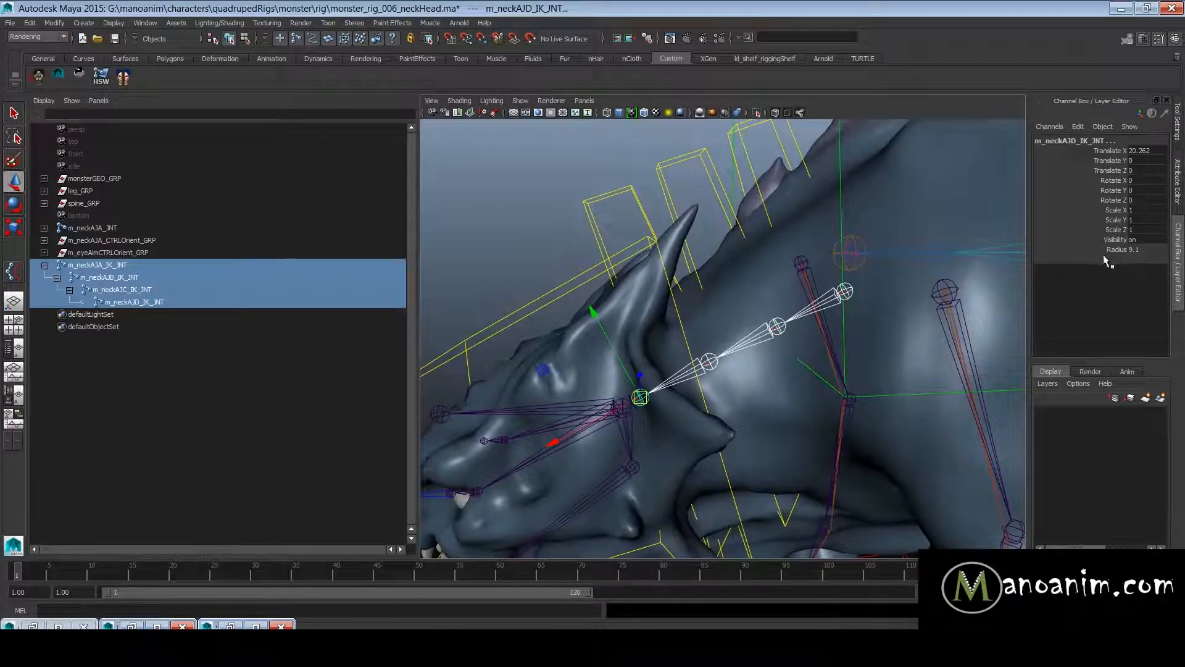
left_click(1120, 252)
right_click_drag(873, 296, 809, 285, "alt")
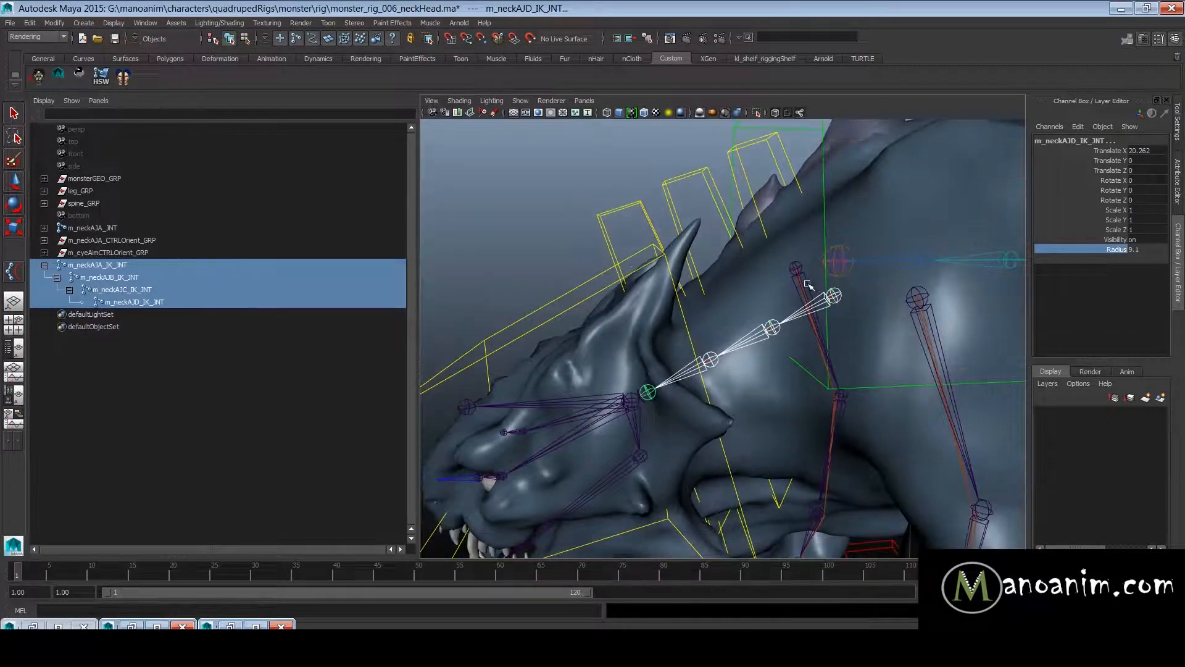
middle_click_drag(818, 279, 811, 268, "alt")
left_click_drag(744, 257, 750, 259, "alt")
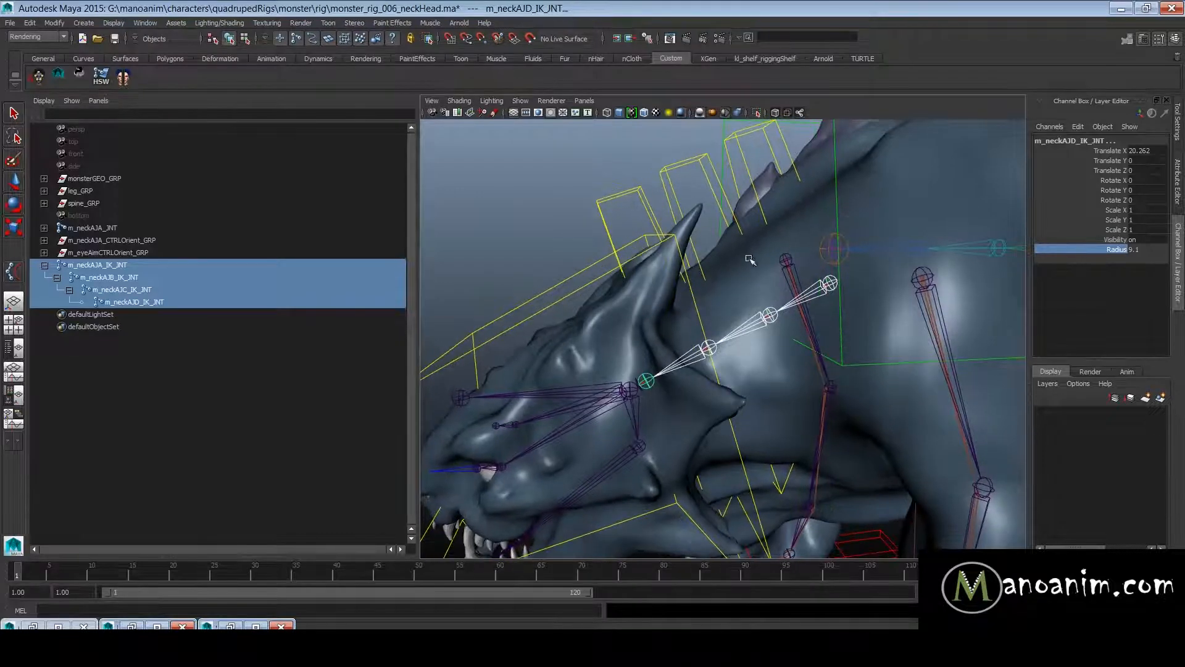
left_click_drag(122, 264, 147, 303)
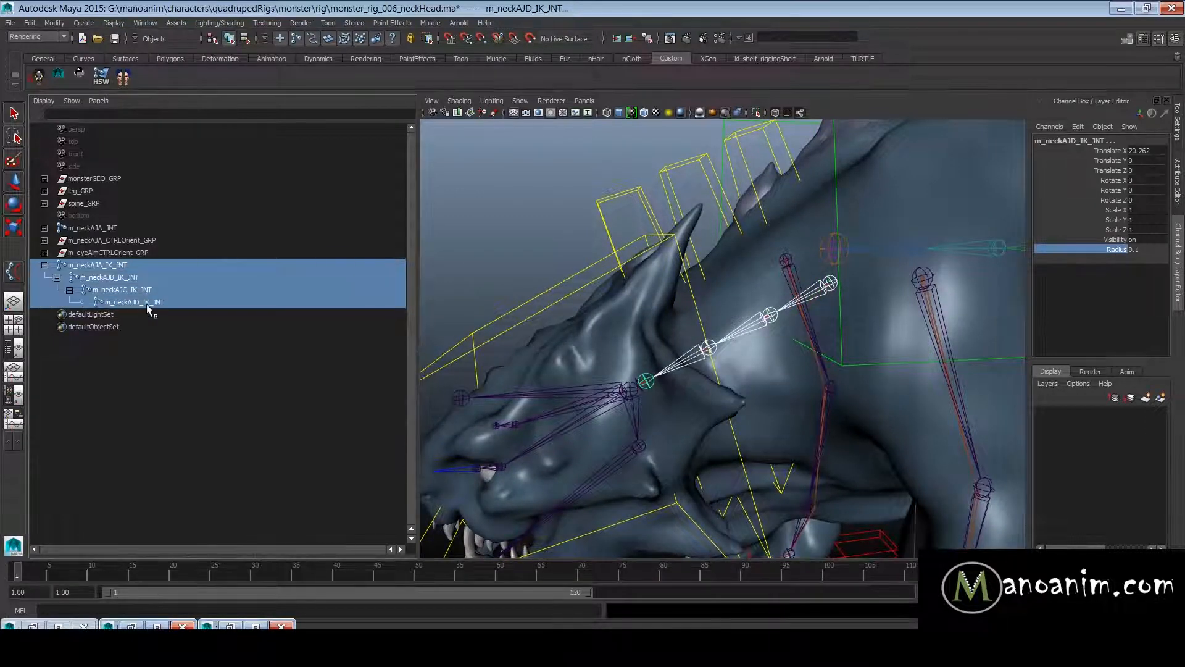
middle_click_drag(643, 259, 696, 263)
- Duplicate the neck IK chain and unparent the copy's end joint, m_neckAJD_IK_JNT, to the world
key("ctrl+d")
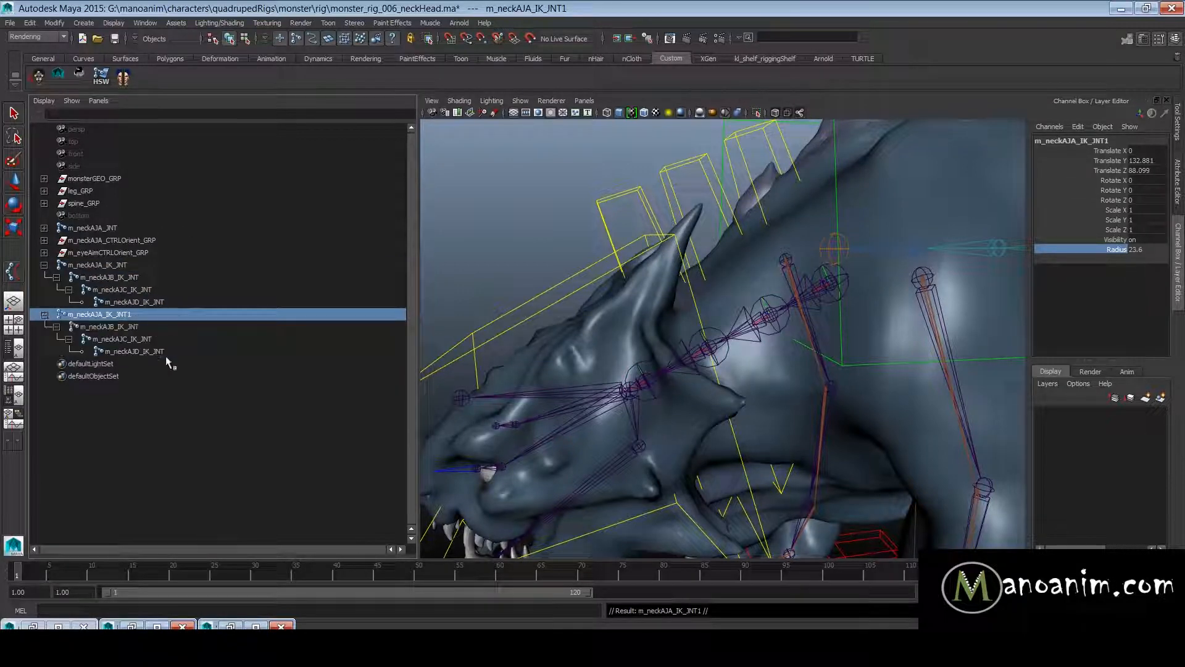
left_click(165, 351, "shift")
key("space")
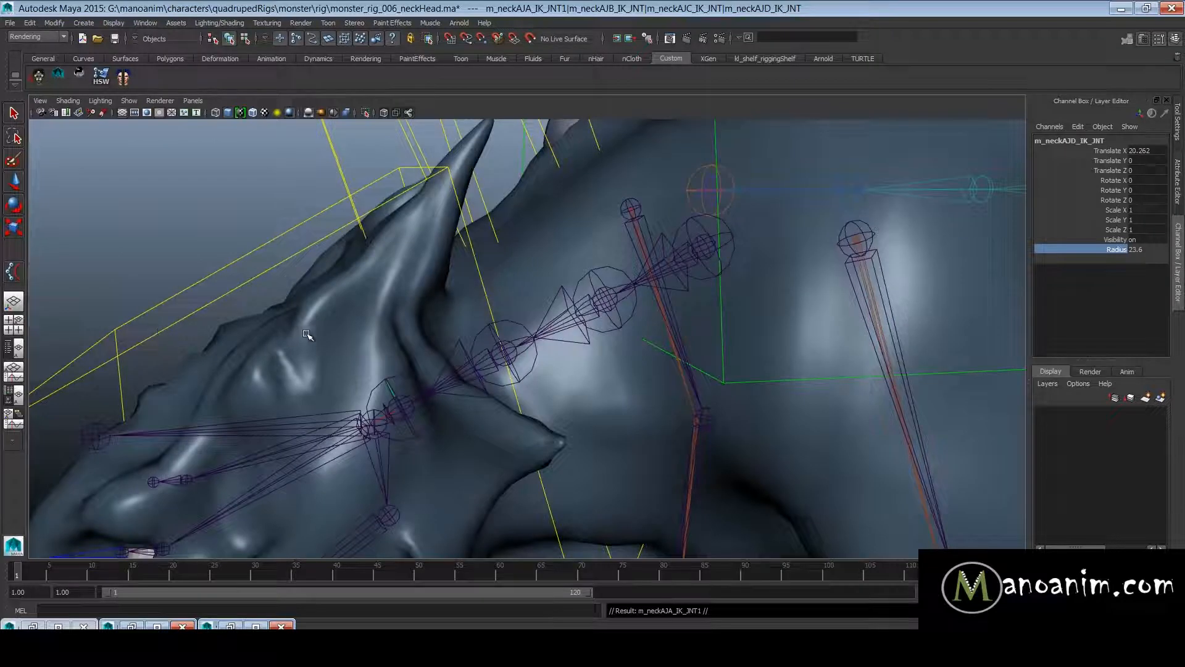
key("space")
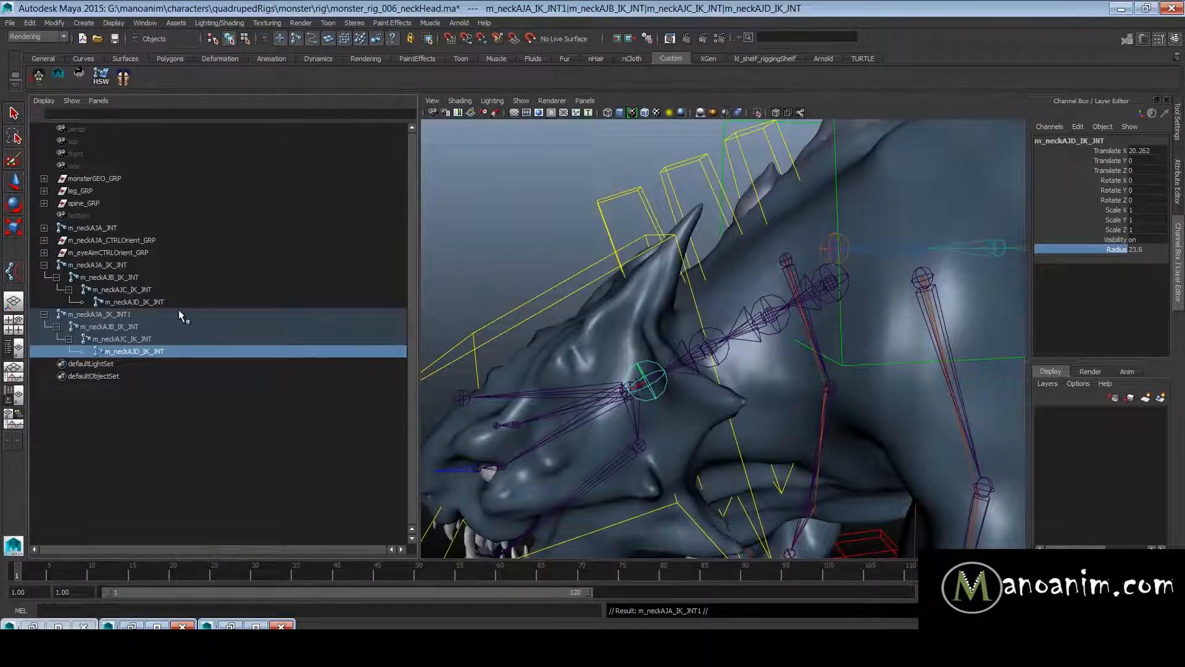
key("shift+p")
- Delete the middle joints m_neckAJB_IK_JNT and m_neckAJC_IK_JNT from the duplicated chain m_neckAJA_IK_JNT1
left_click_drag(128, 327, 147, 329)
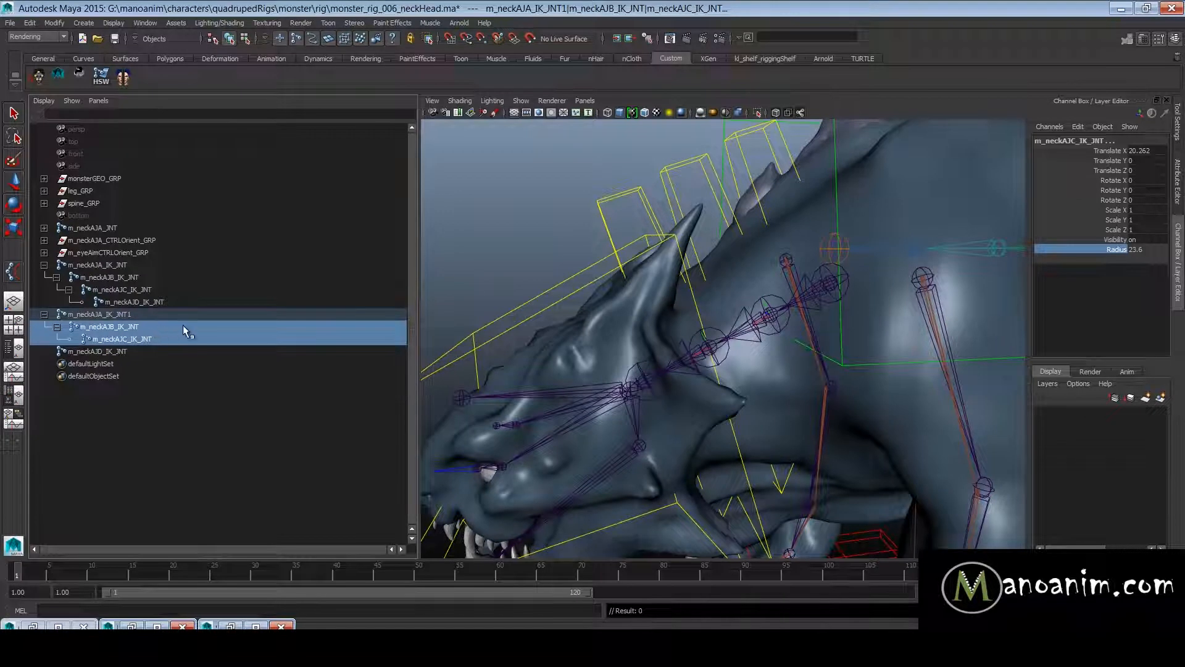
left_click(336, 332)
left_click(192, 352)
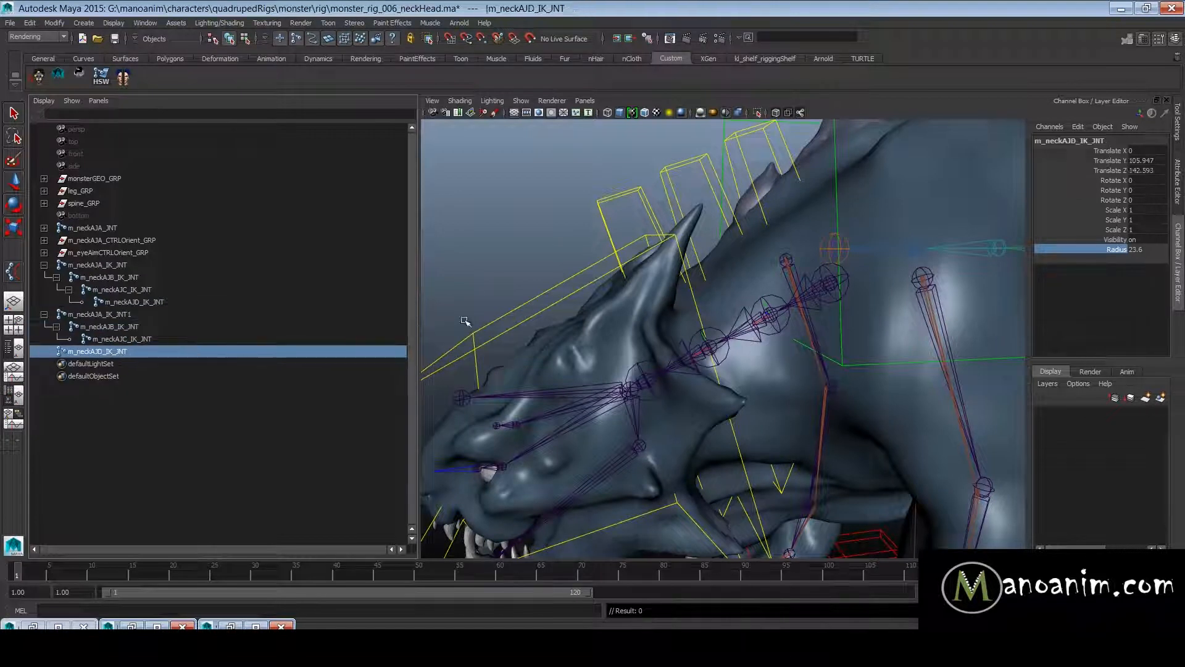
left_click_drag(155, 317, 167, 335)
left_click(165, 328)
left_click(169, 338)
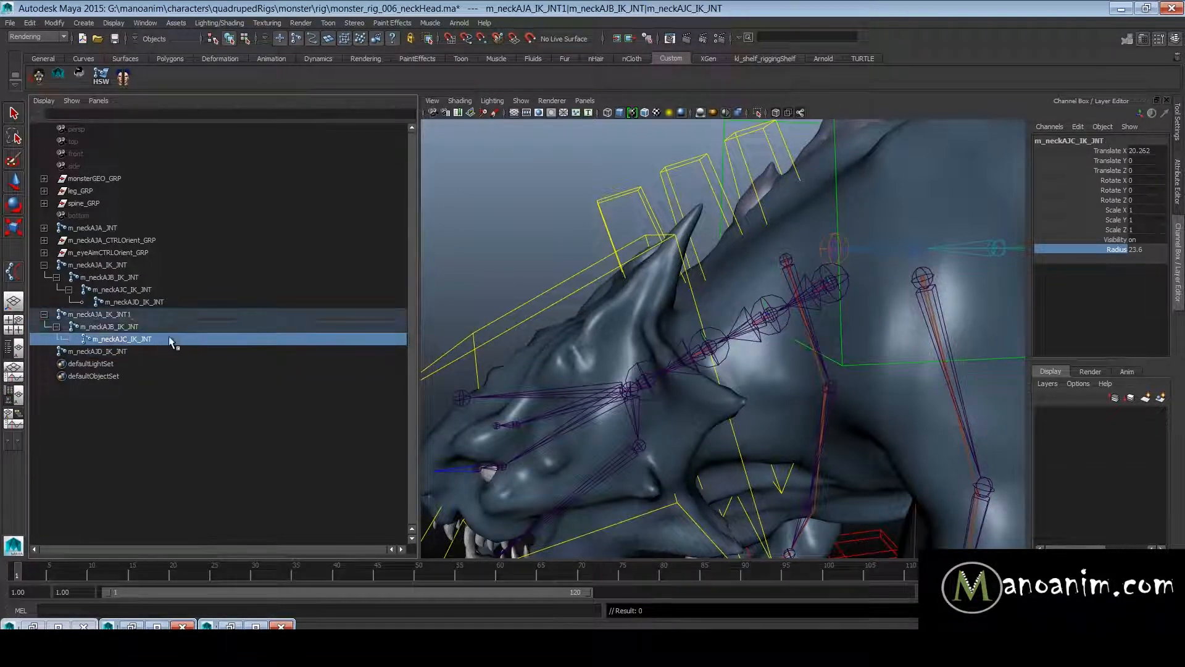
left_click(213, 328, "ctrl")
key("f")
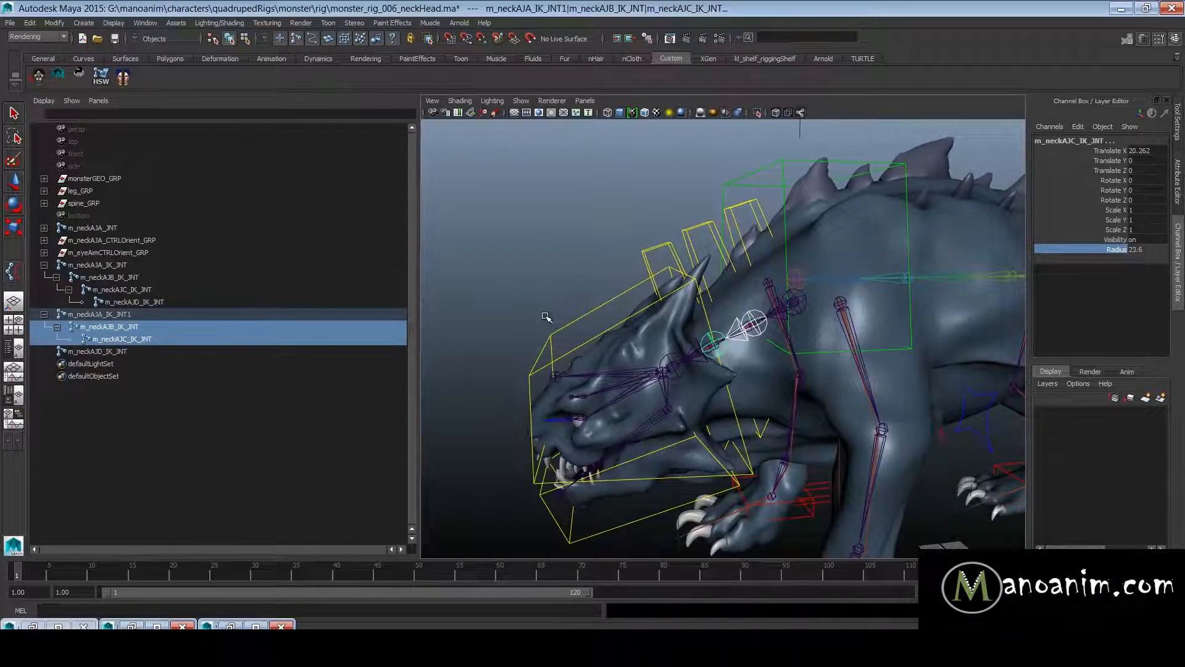
key("Delete")
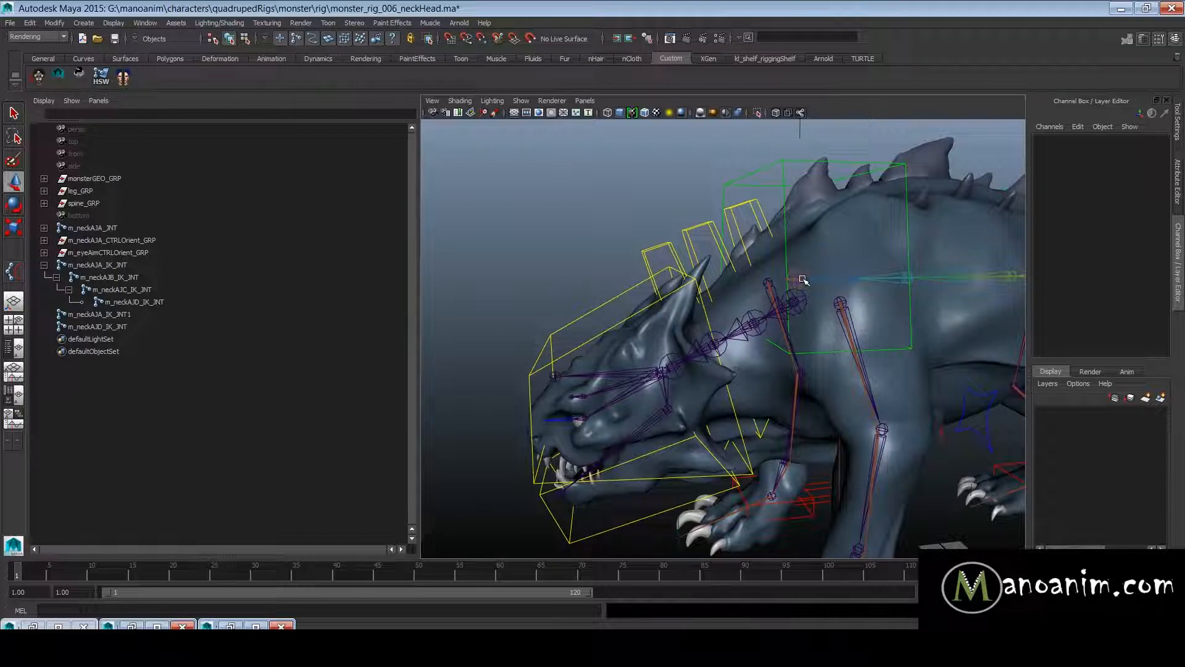
- Copy the front spine driver joint's name and rename m_neckAJA_IK_JNT1 to m_spineAJB_IKDriver_JNT
left_click(837, 273)
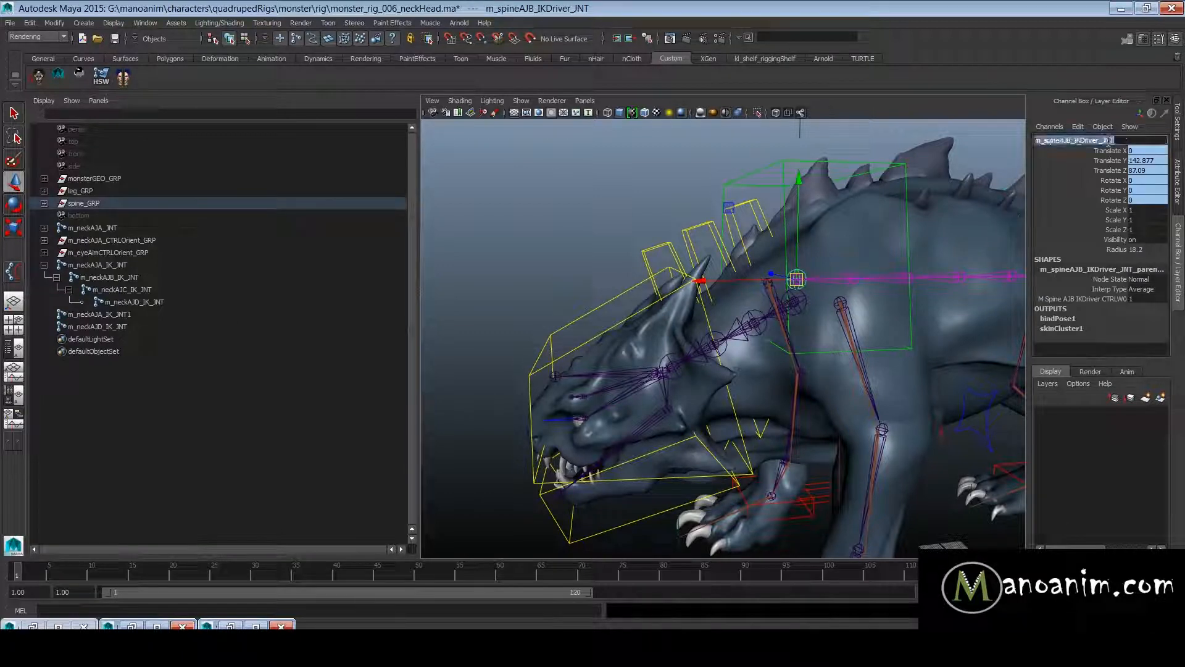
double_click(121, 315)
type("m_spineAJB_IKDriver_JNT")
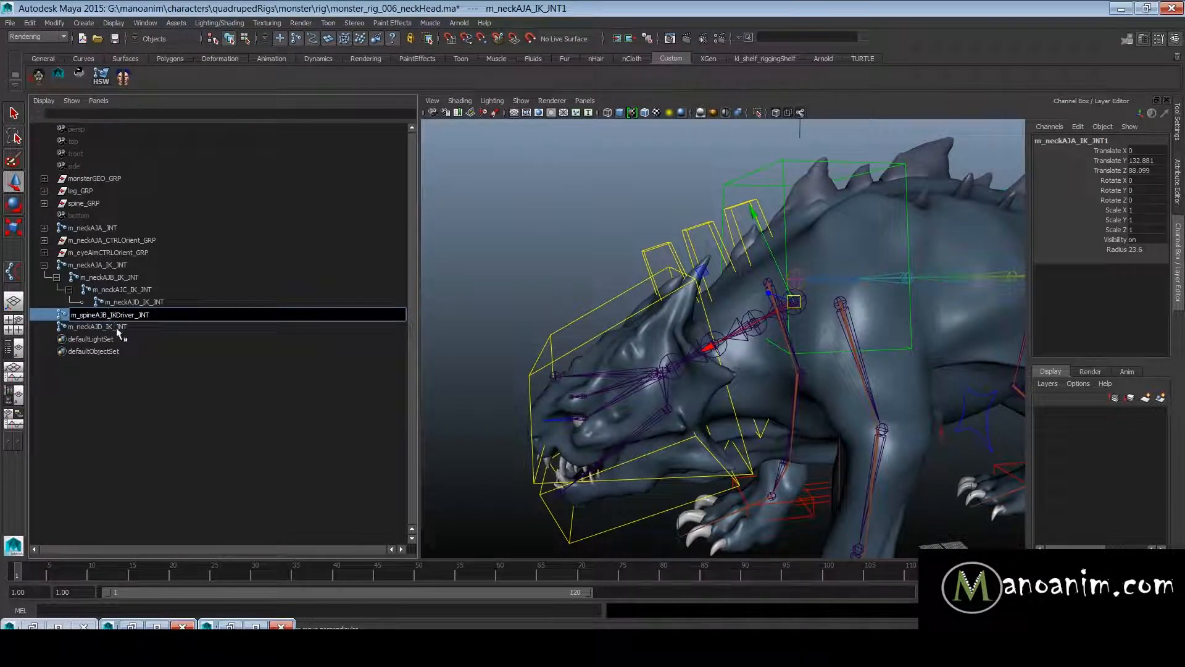
key("Return")
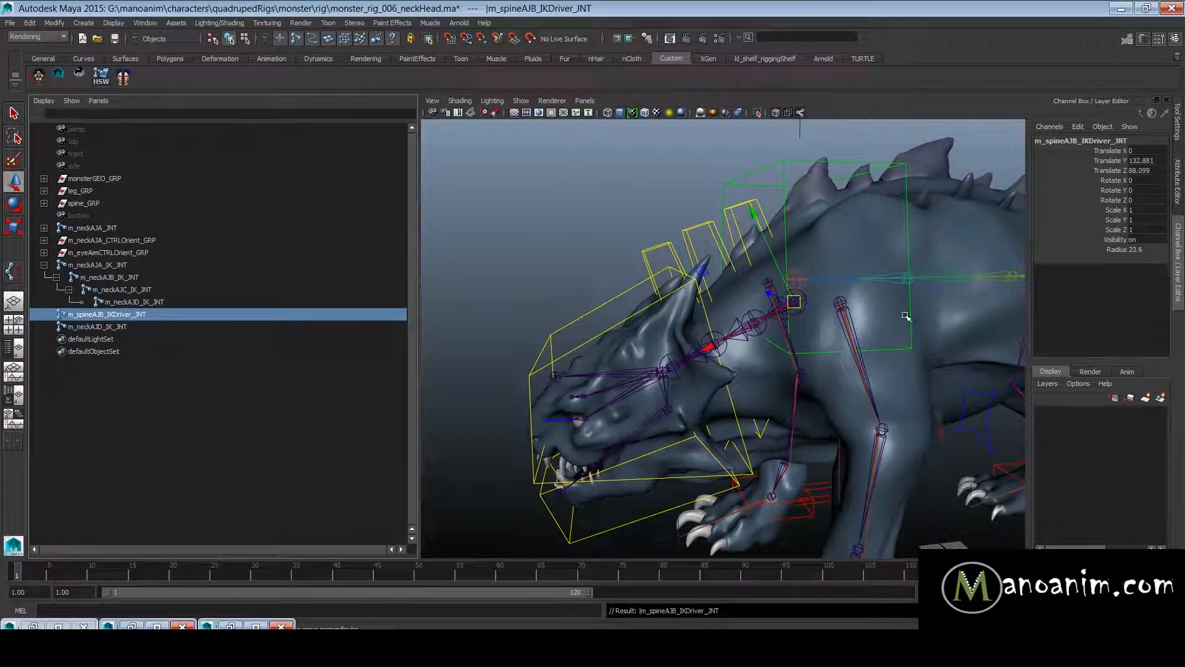
scroll(878, 242, "down", 3)
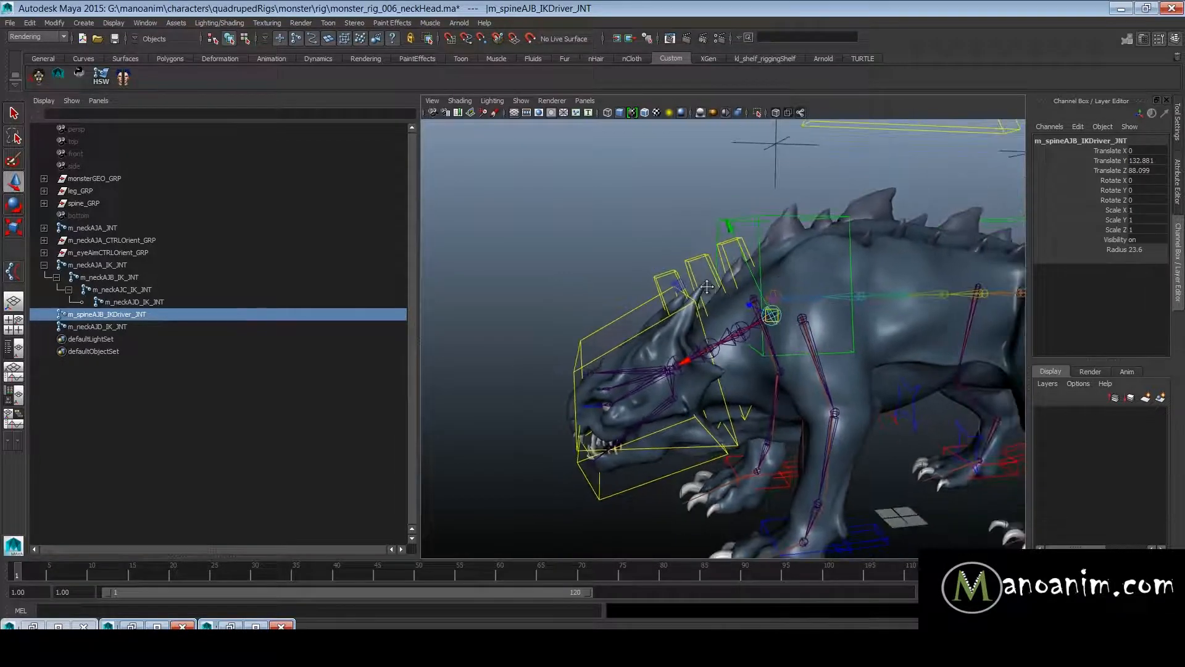
middle_click_drag(776, 330, 754, 347, "alt")
scroll(752, 347, "up", 3)
middle_click_drag(138, 317, 134, 315)
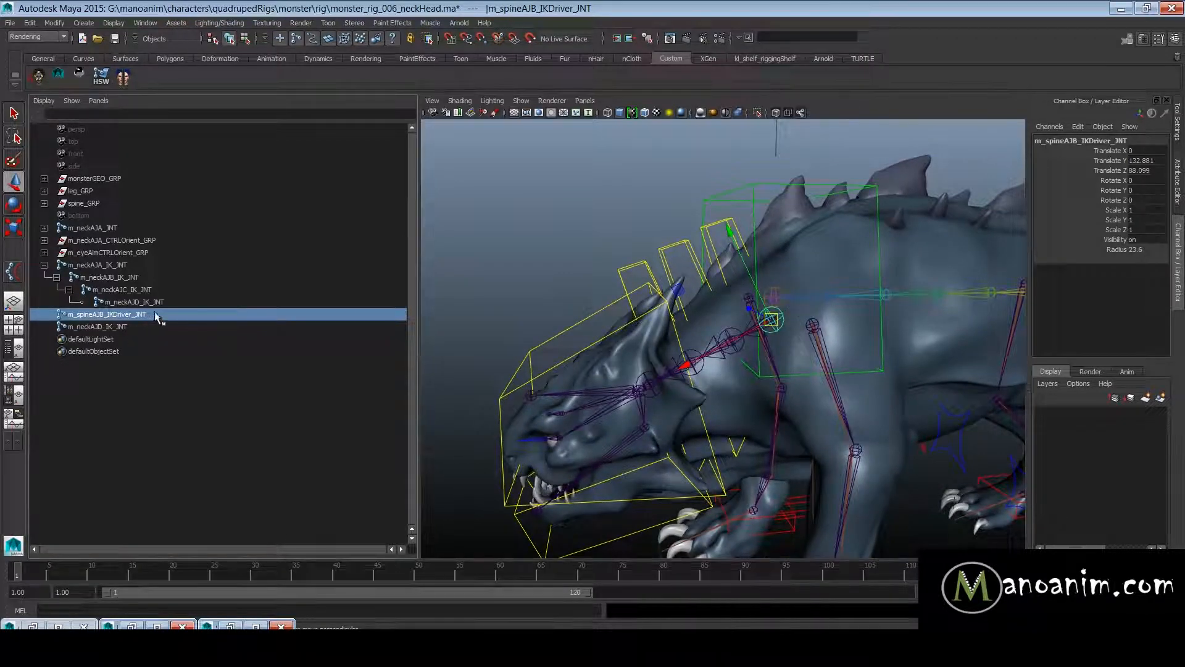
double_click(151, 316)
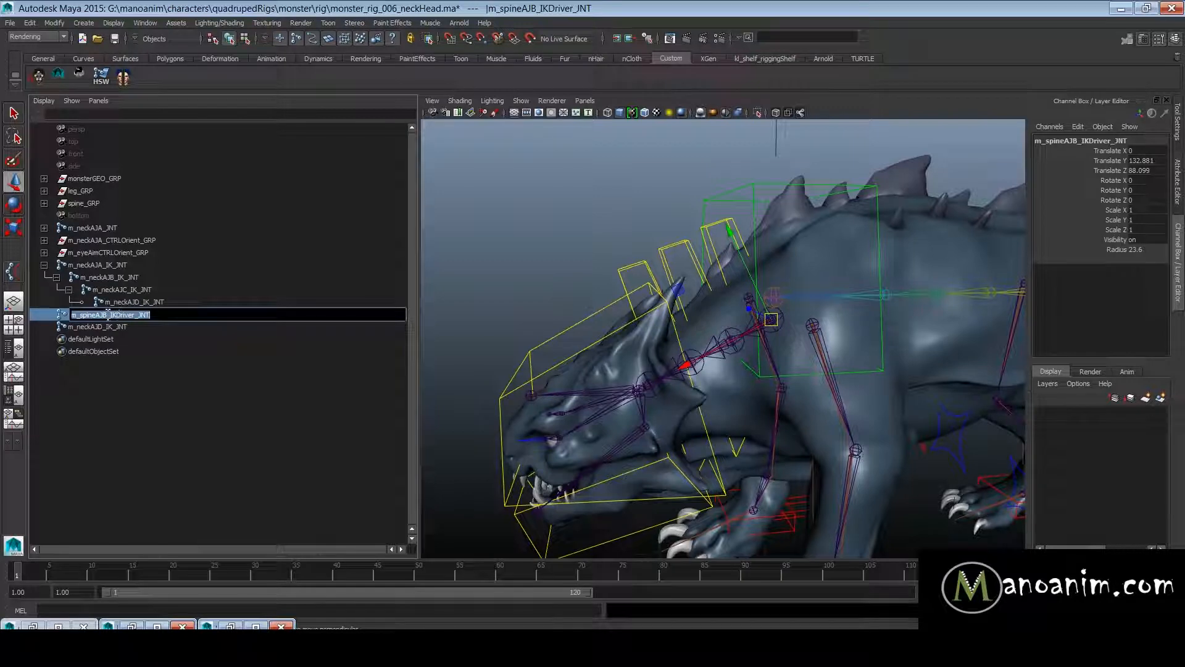
left_click_drag(734, 360, 761, 357, "alt")
right_click_drag(727, 357, 639, 384, "alt")
left_click_drag(639, 384, 839, 343, "alt")
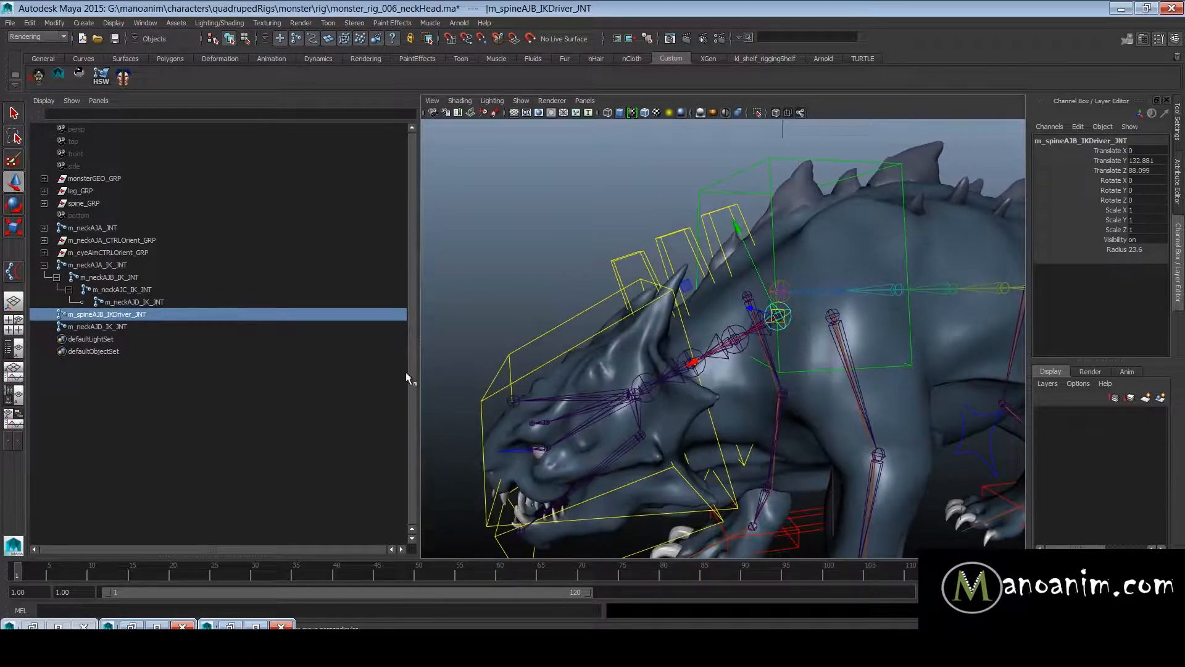
left_click_drag(749, 359, 744, 357, "alt")
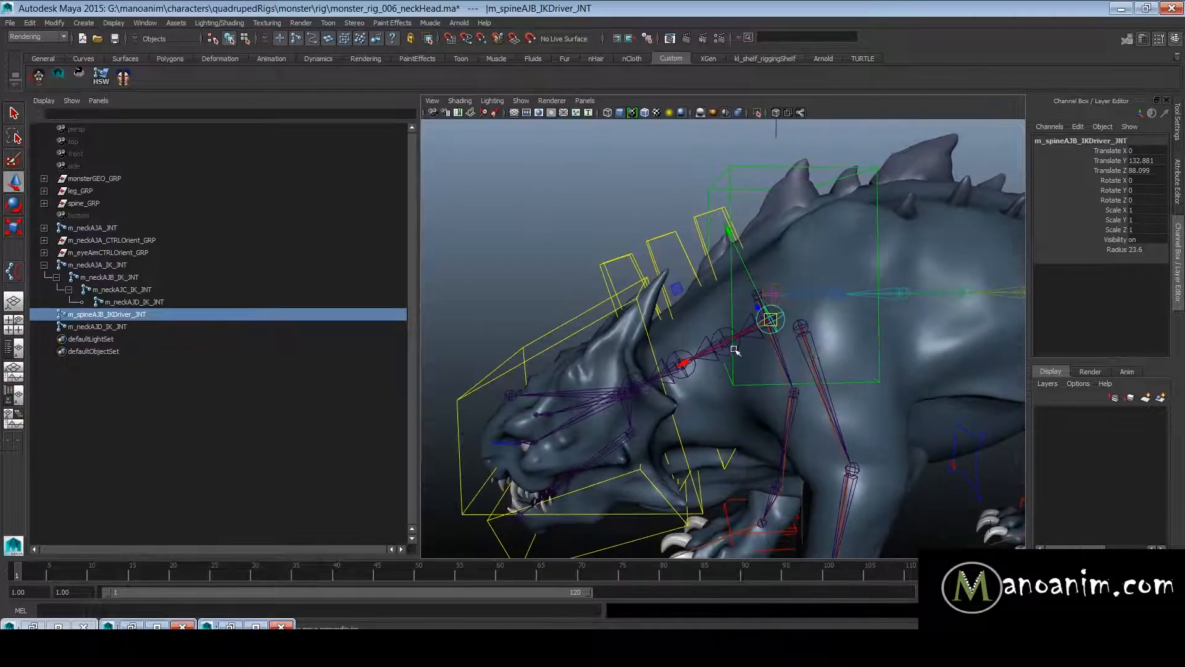
right_click_drag(775, 351, 736, 335, "alt")
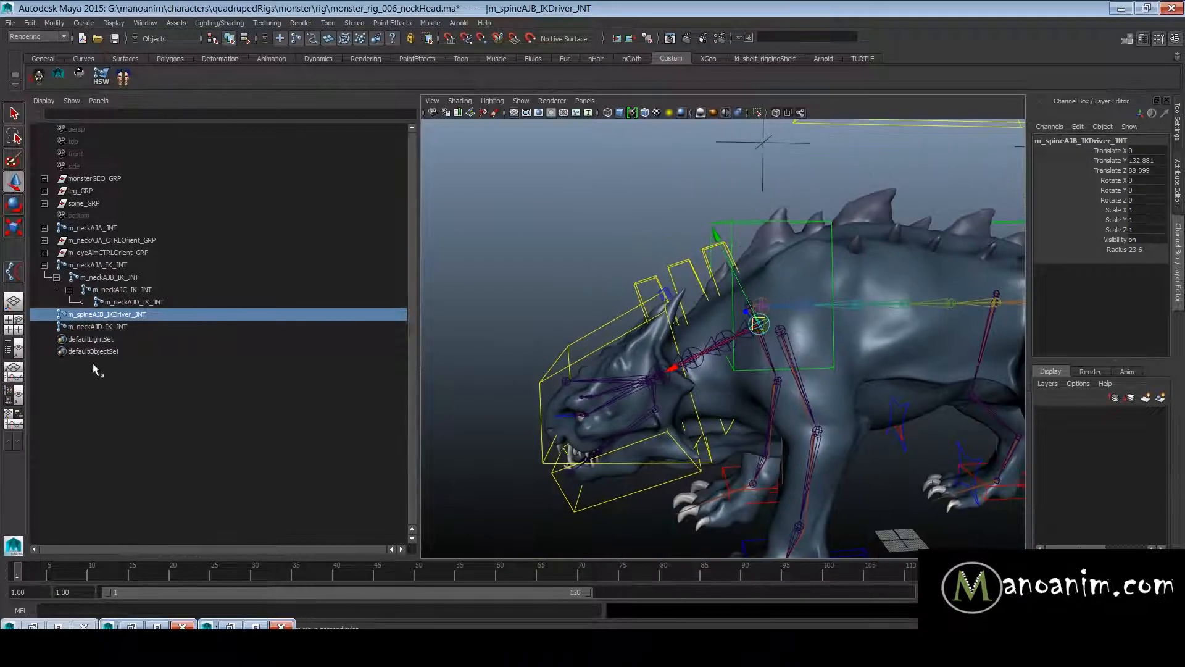
- Rename the neck base joint m_spineAJB_IKDriver_JNT to m_neckAJA_IKDriver_JNT
double_click(107, 315)
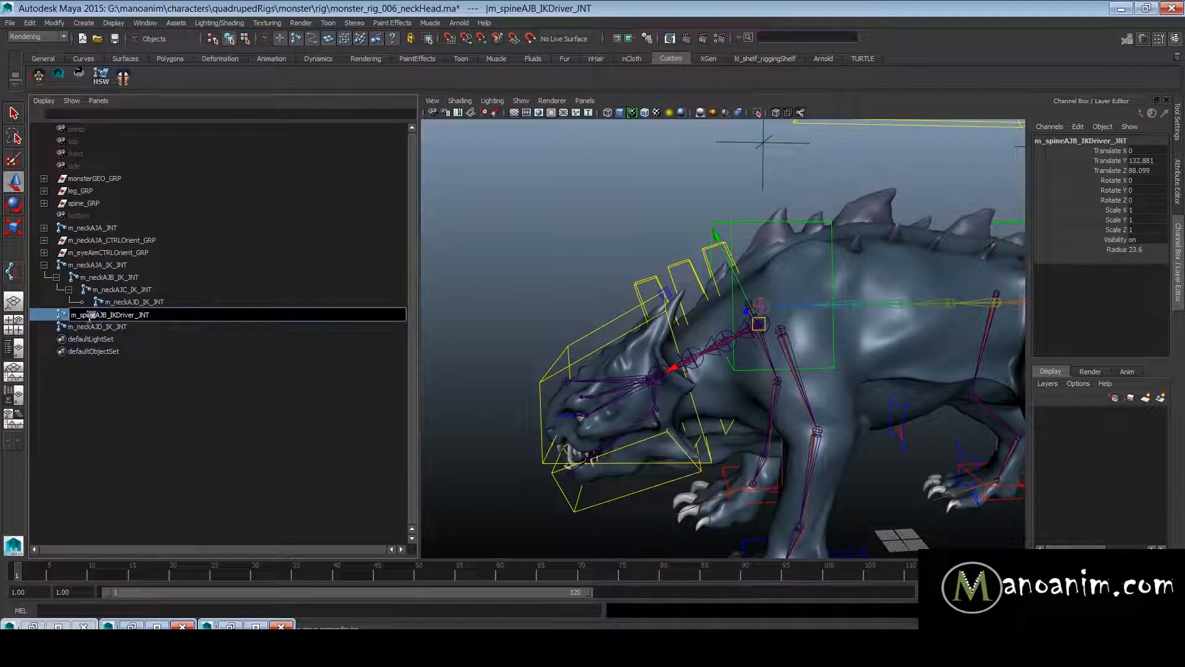
key("BackSpace")
type("neck")
key("Right")
key("Right")
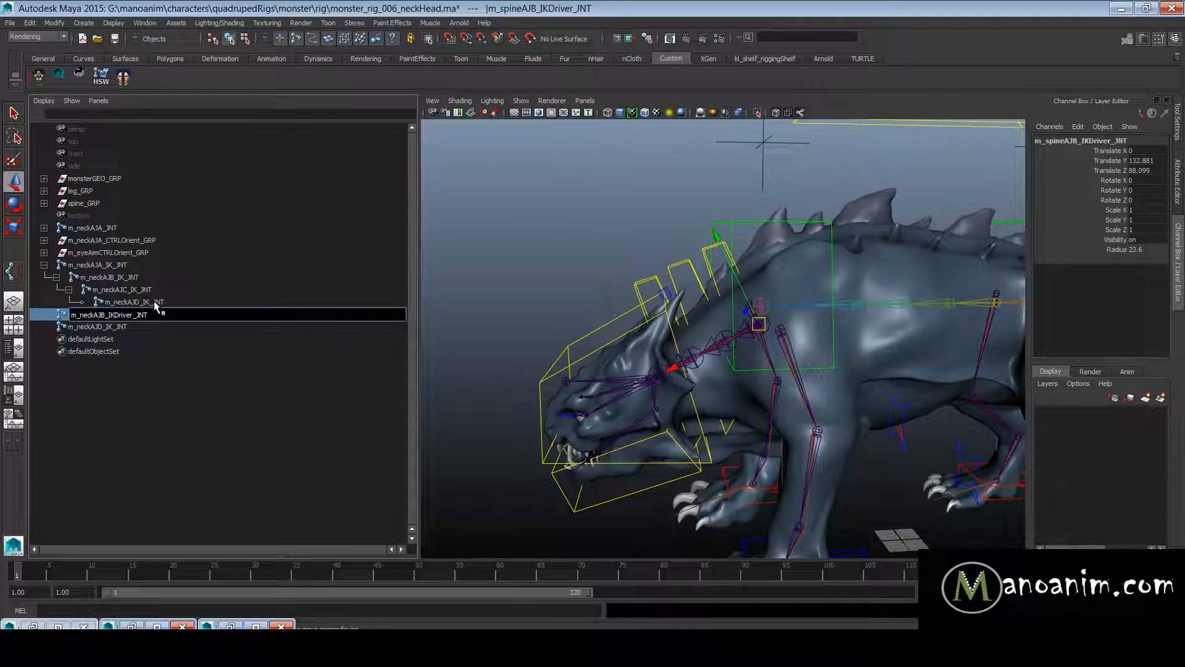
key("ctrl+a")
key("ctrl+c")
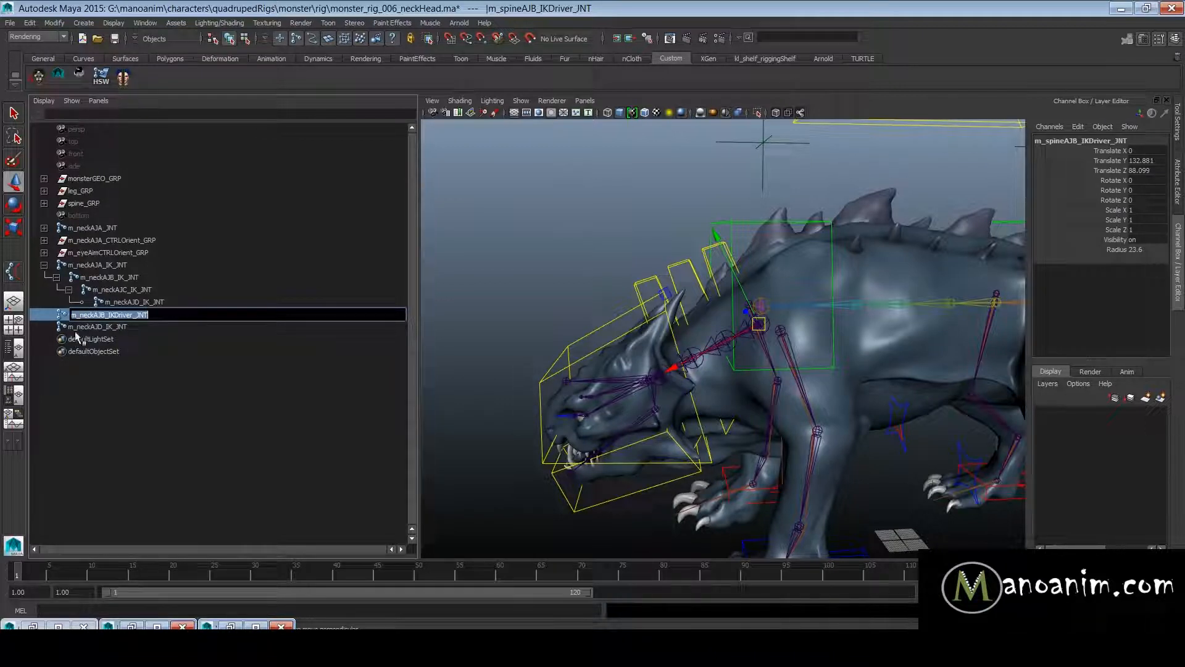
left_click(107, 314)
key("BackSpace")
type("A")
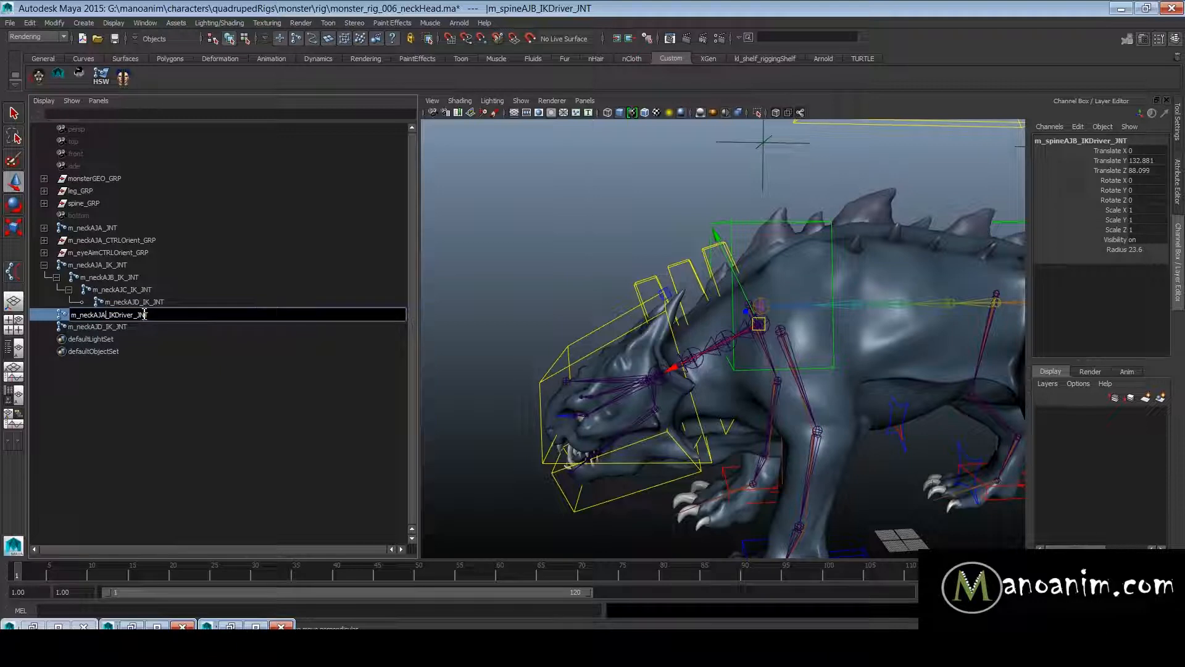
key("Return")
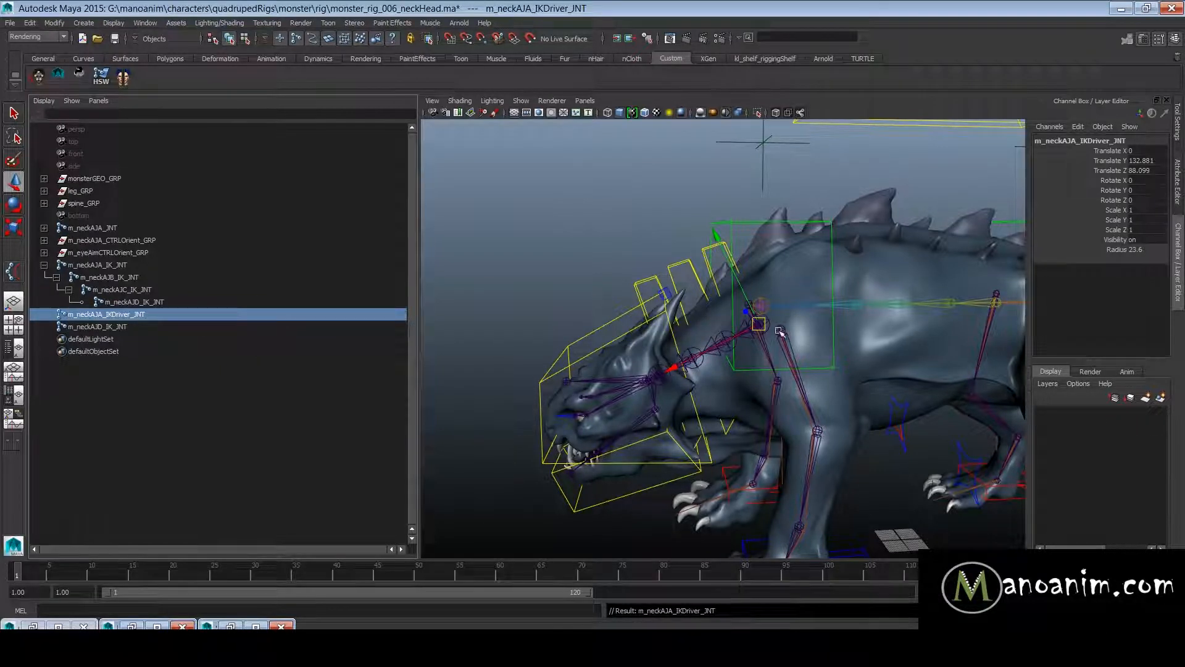
left_click_drag(561, 276, 572, 289, "alt")
left_click(162, 315)
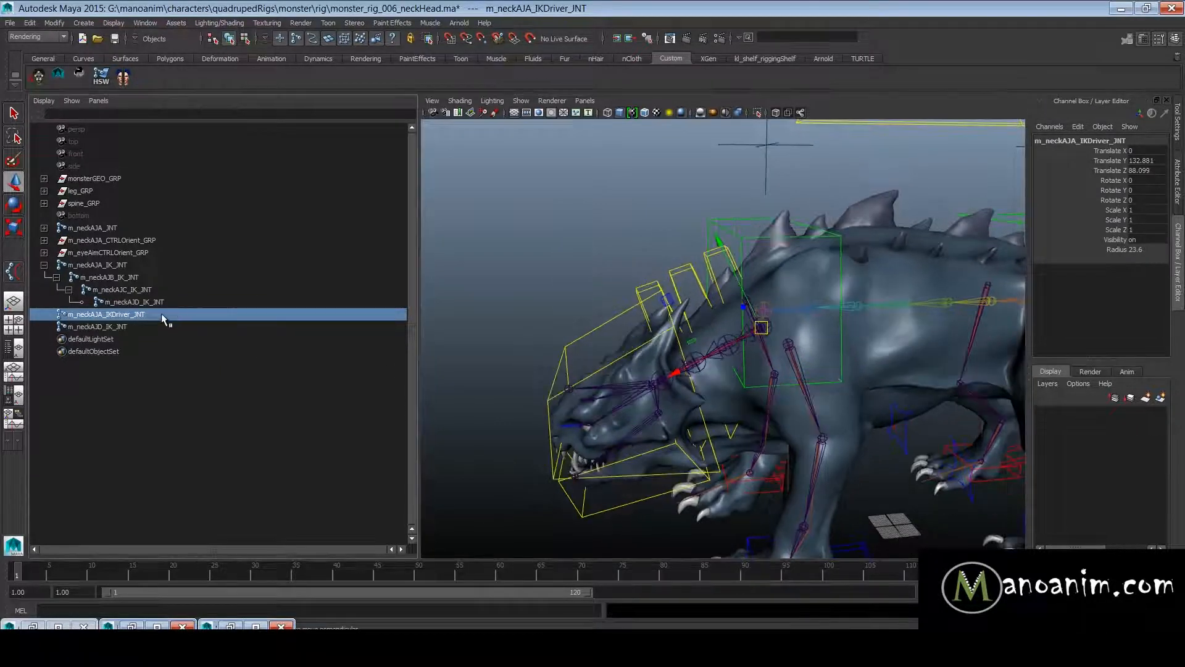
- Rename the separate end joint m_neckAJD_IK_JNT to m_neckAJB_IKDriver_JNT
left_click(142, 326)
double_click(142, 326)
key("ctrl+v")
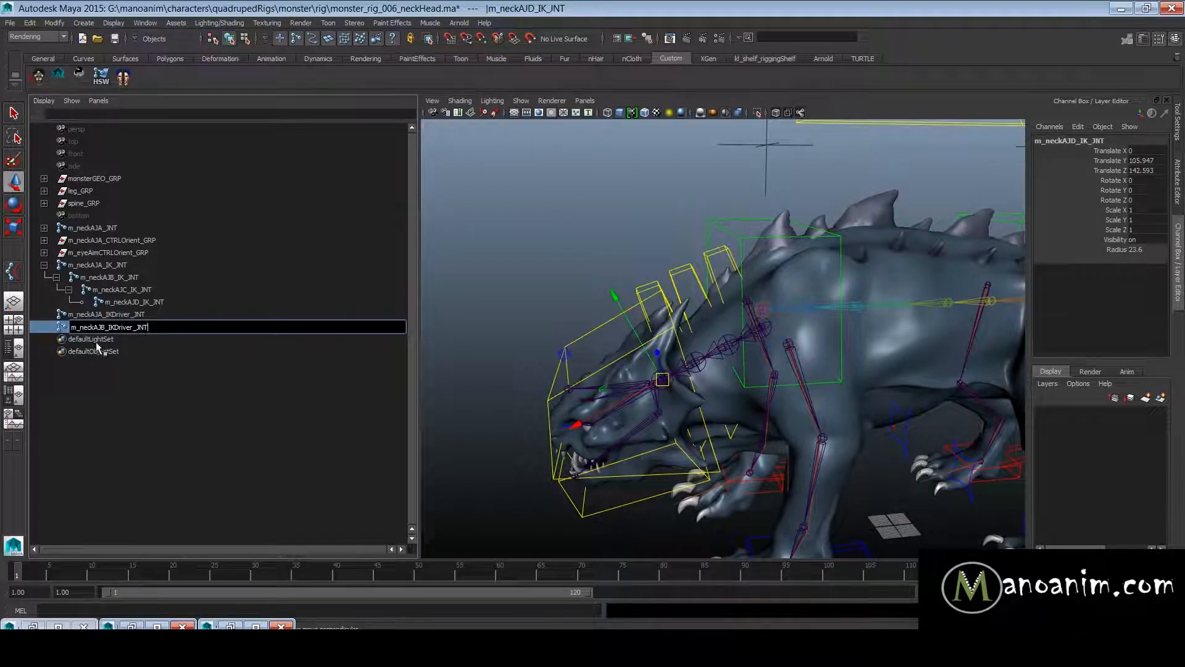
left_click(95, 341)
- Set the radius of both neck IK driver joints to 34.9
left_click(105, 331)
left_click(144, 315, "ctrl")
left_click(1061, 249)
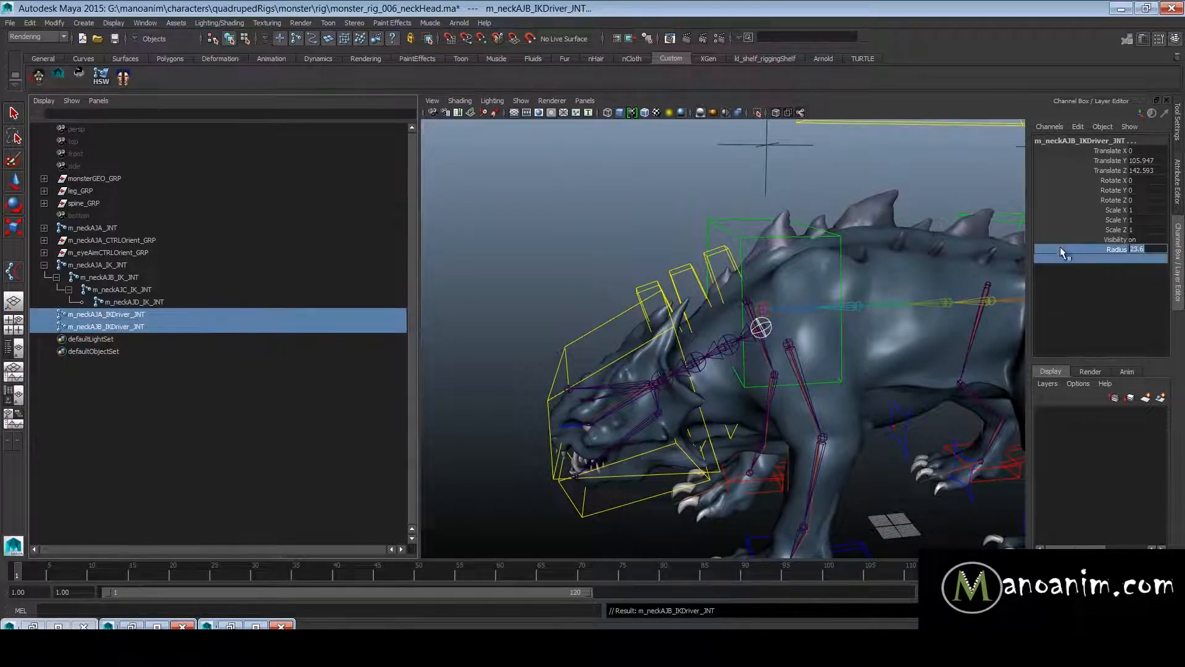
type("33.5")
key("Return")
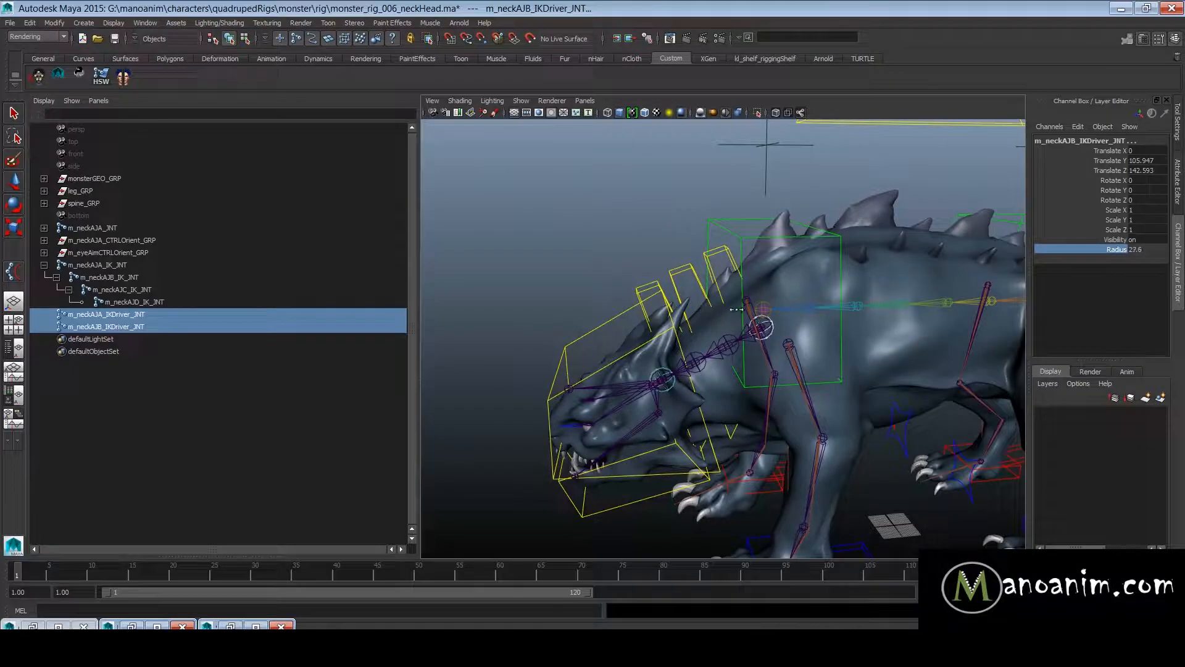
right_click_drag(698, 312, 802, 321, "alt")
middle_click_drag(735, 351, 629, 353)
- Hide everything in the scene except the m_neckAJA_IK_JNT chain
left_click(114, 262)
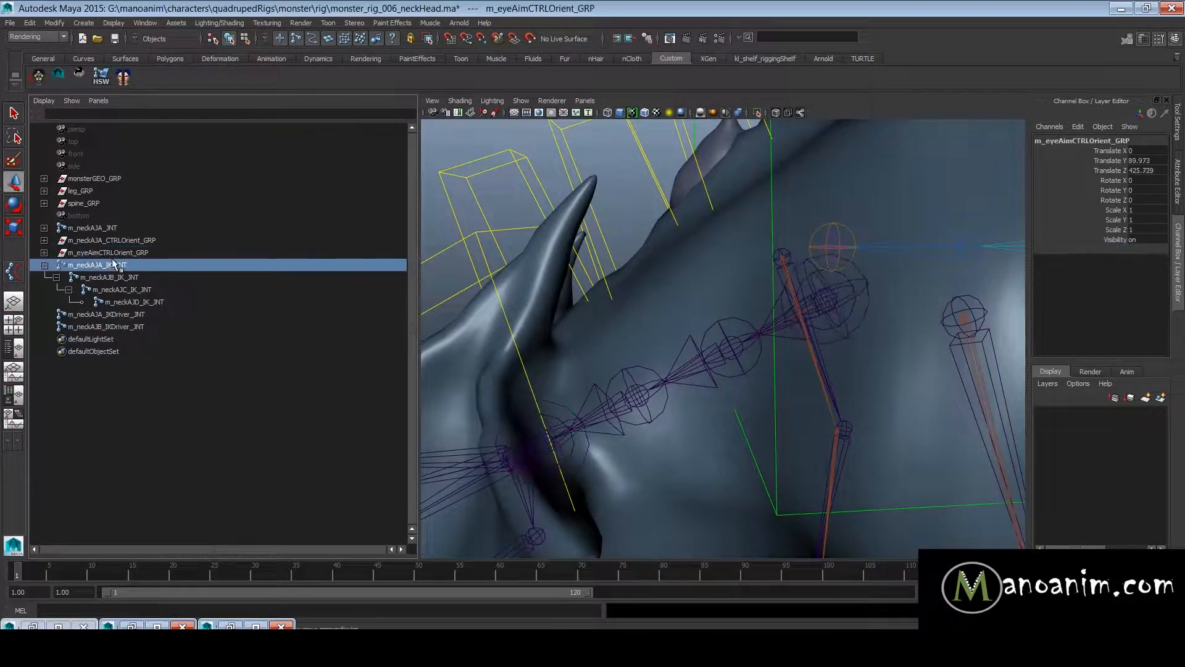
key("f")
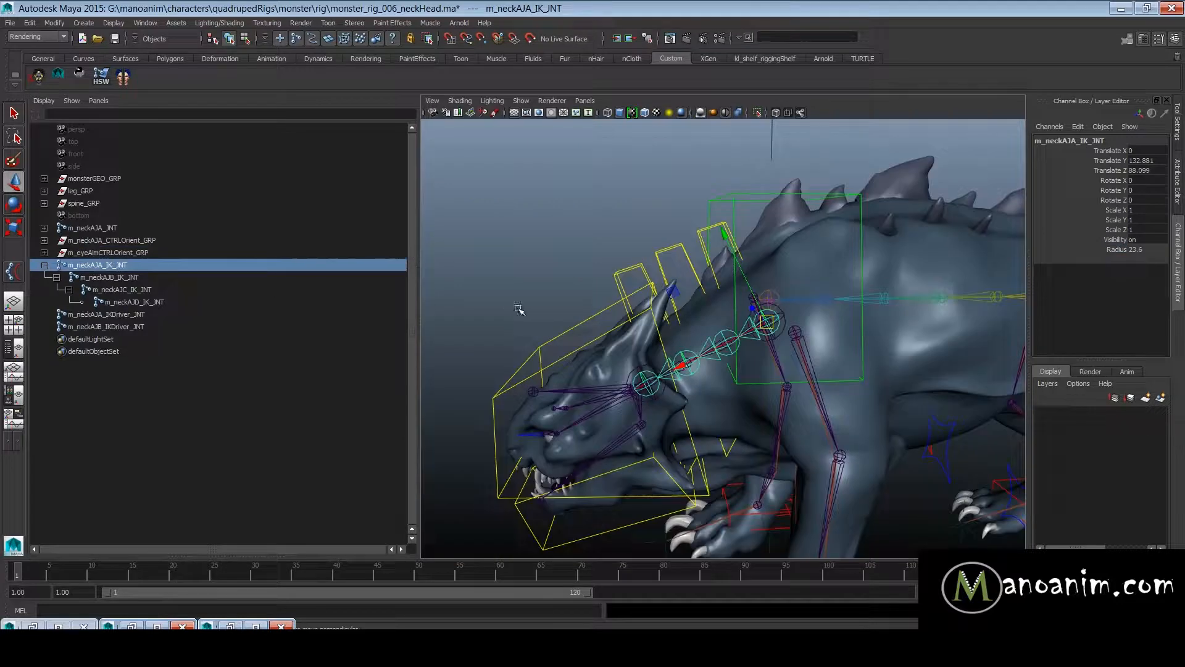
key("alt+h")
left_click(835, 297)
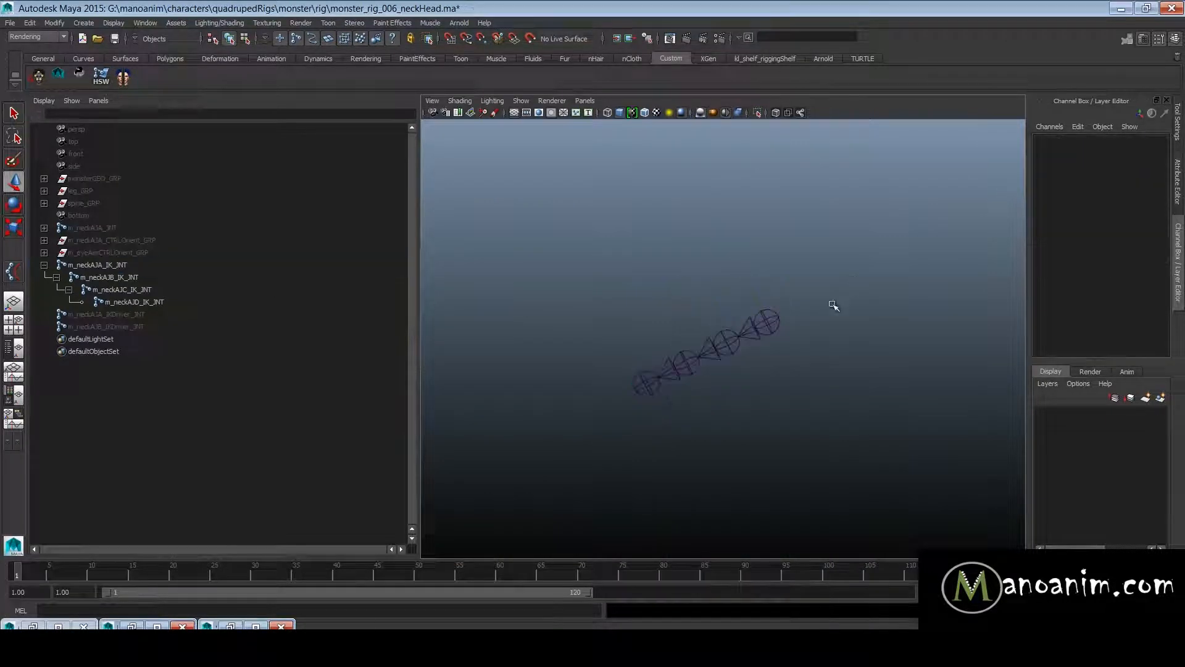
- Create an IK spline handle from m_neckAJA_IK_JNT to the chain's end joint m_neckAJD_IK_JNT
key("space")
key("space")
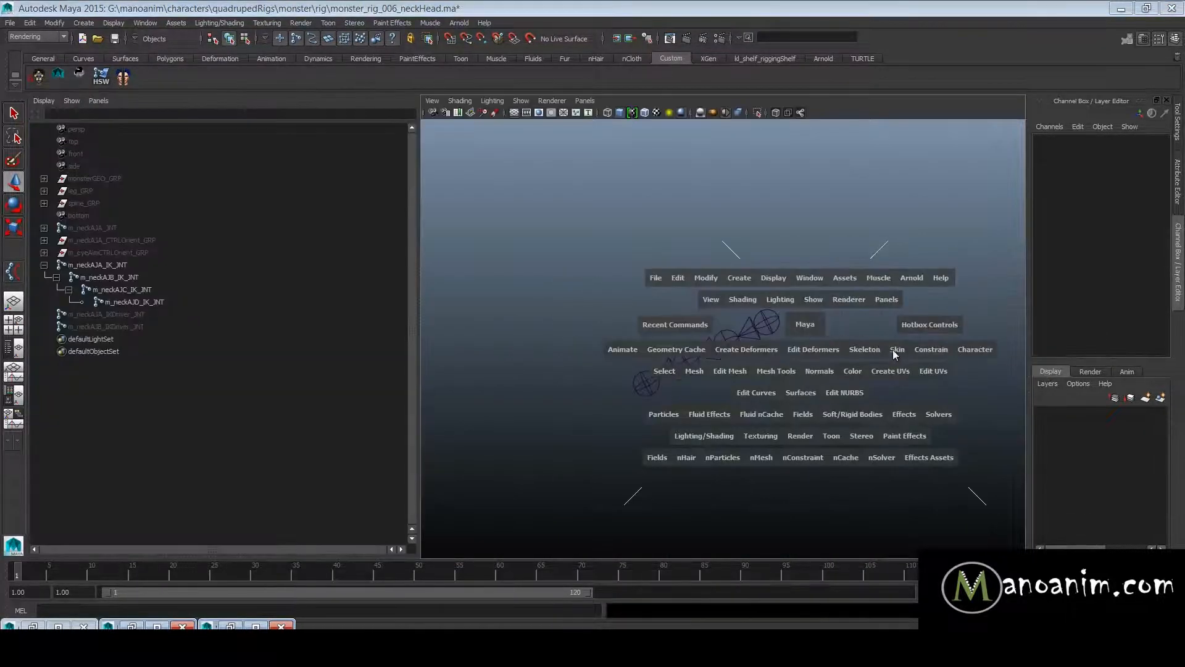
left_click(865, 349)
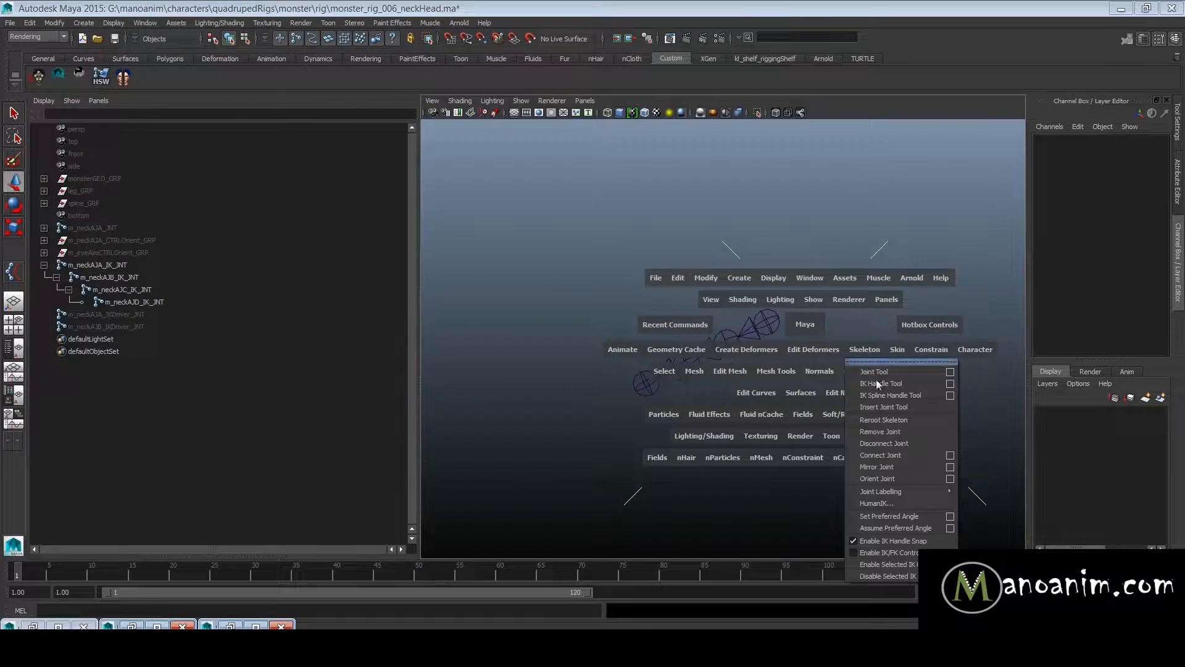
left_click(928, 395)
left_click(776, 321)
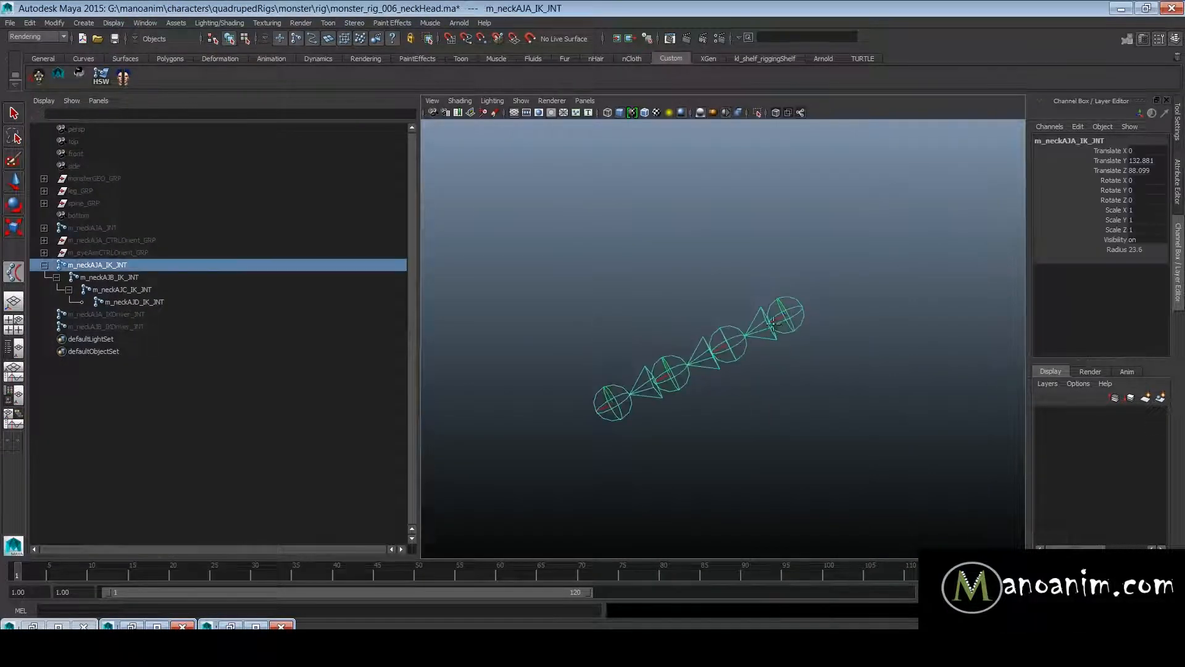
left_click(596, 406)
- Rename the new IK spline handle to m_neck_IKS
double_click(110, 351)
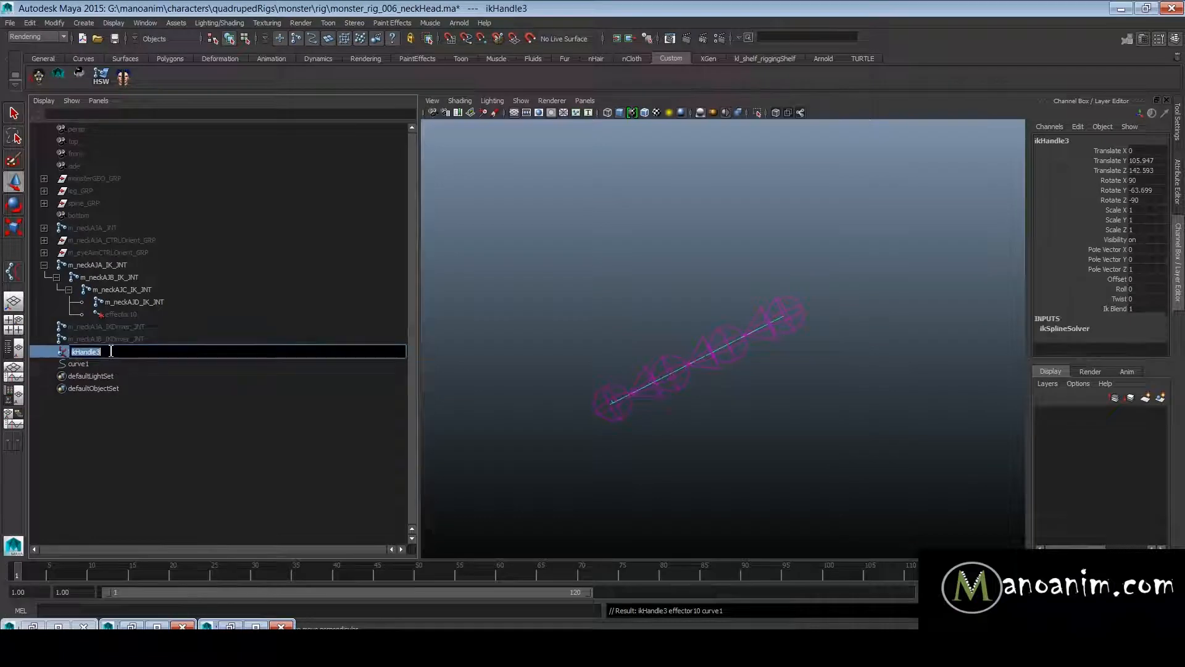
type("m_neck_IKS")
key("Return")
- Rename the spline curve curve1 to m_neck_CRV and show the hidden scene objects again
double_click(116, 353)
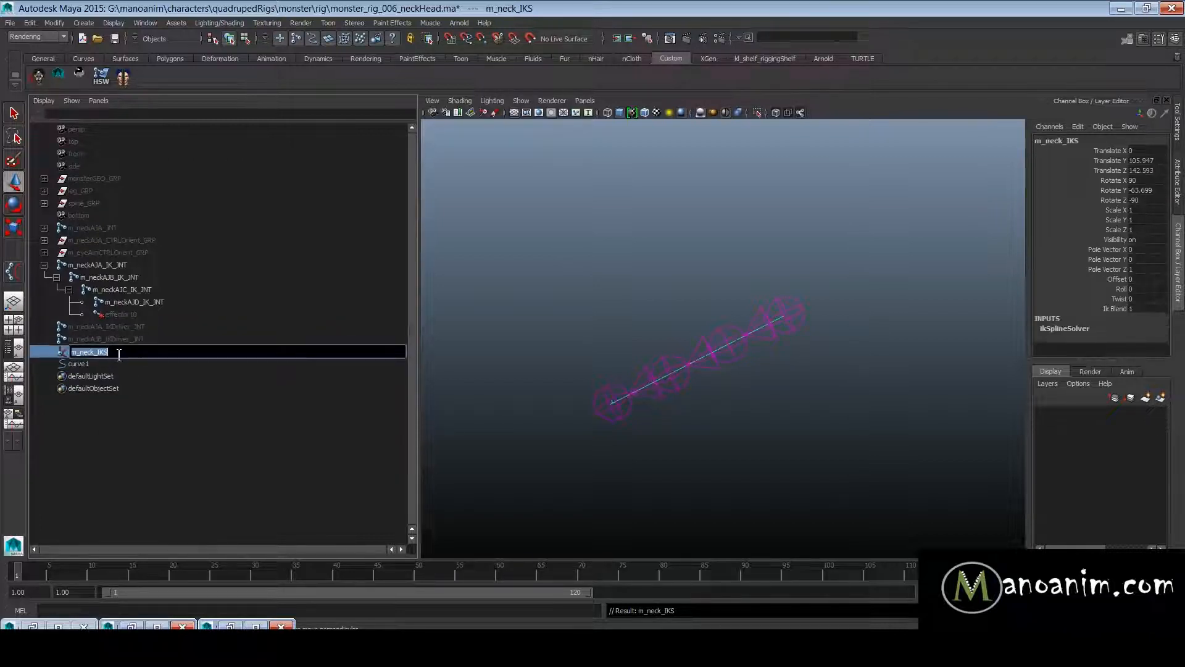
double_click(115, 364)
type("m_neck_I")
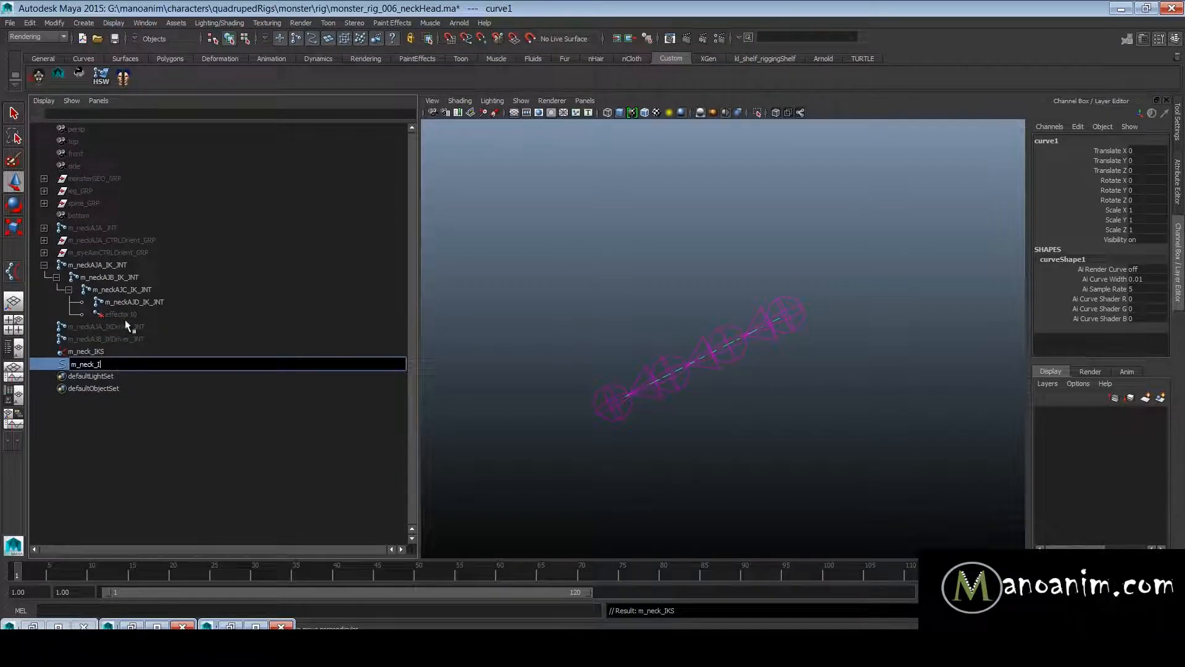
type("CRV")
key("Return")
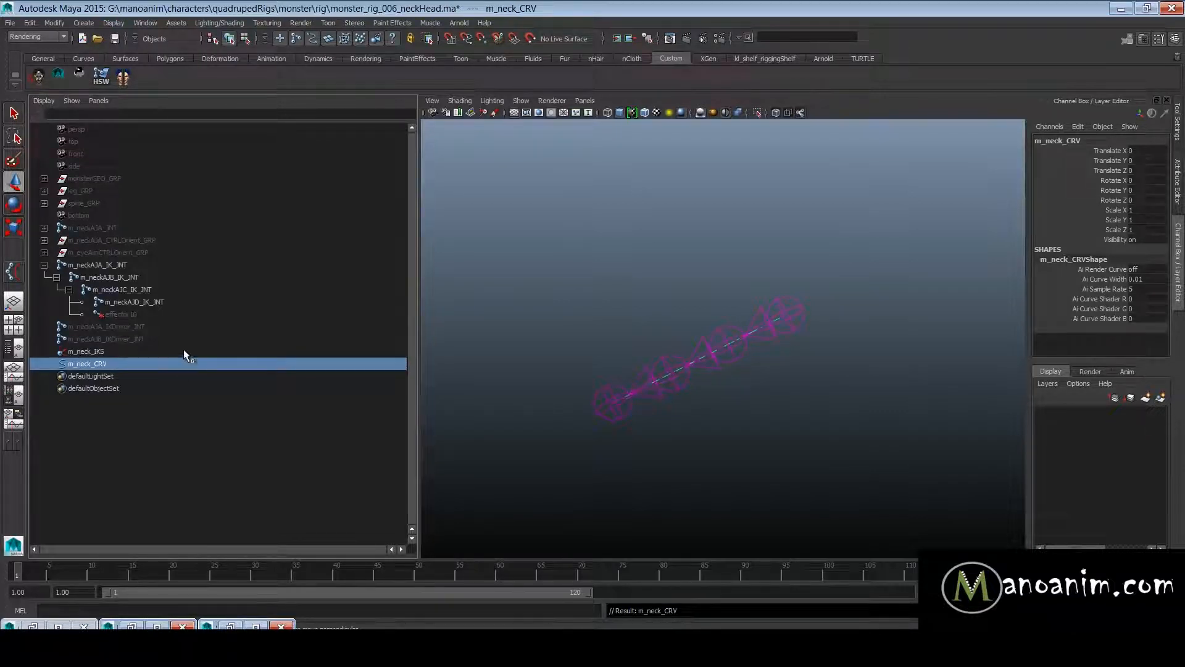
key("ctrl+shift+h")
right_click_drag(891, 267, 796, 278, "alt")
left_click_drag(797, 278, 765, 288, "alt")
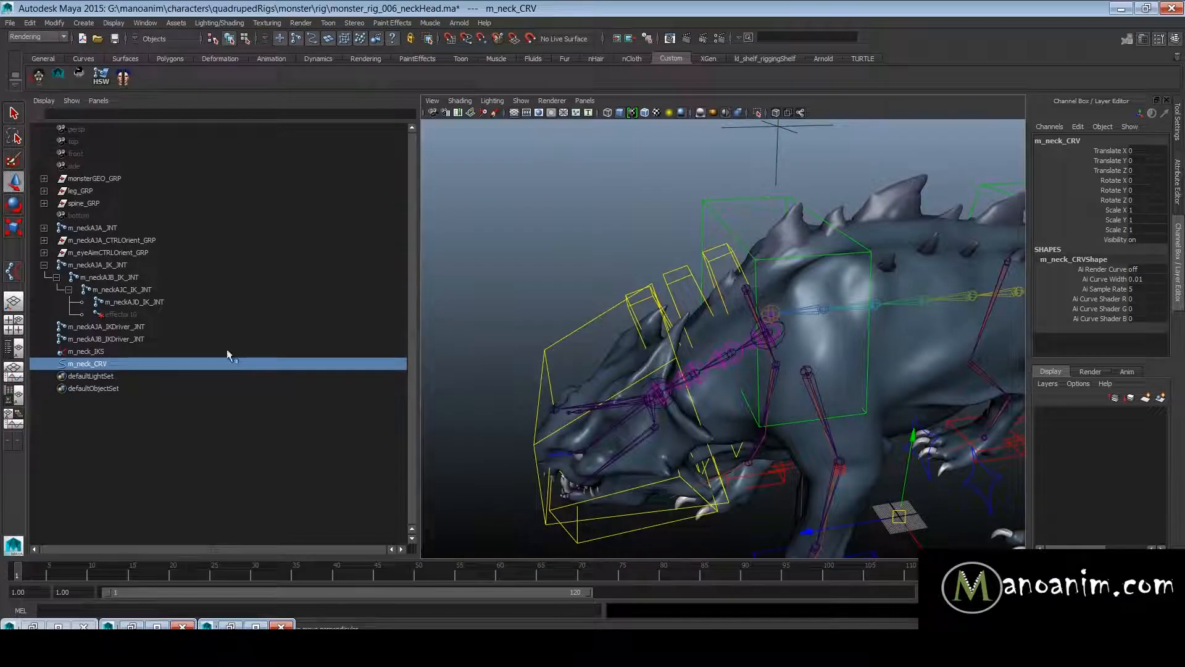
- Examine the two neck IK driver joints together with the spline handle m_neck_IKS and its curve m_neck_CRV
left_click_drag(124, 332, 178, 343)
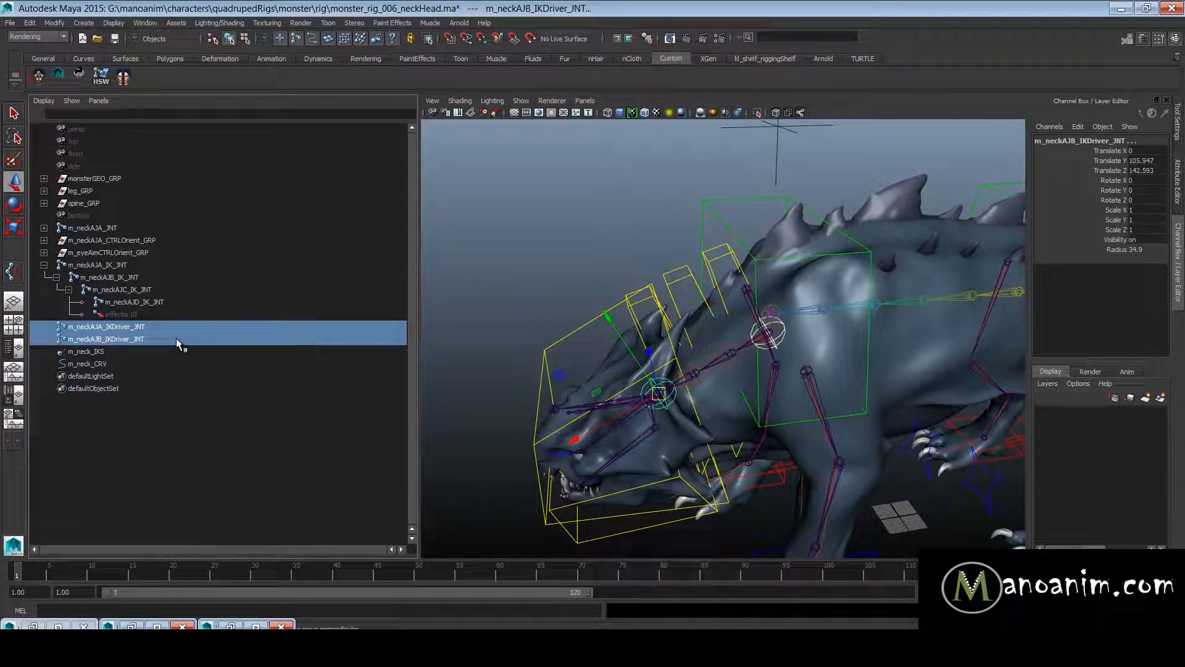
left_click(808, 340)
right_click_drag(808, 340, 766, 337, "alt")
left_click_drag(765, 336, 725, 298, "alt")
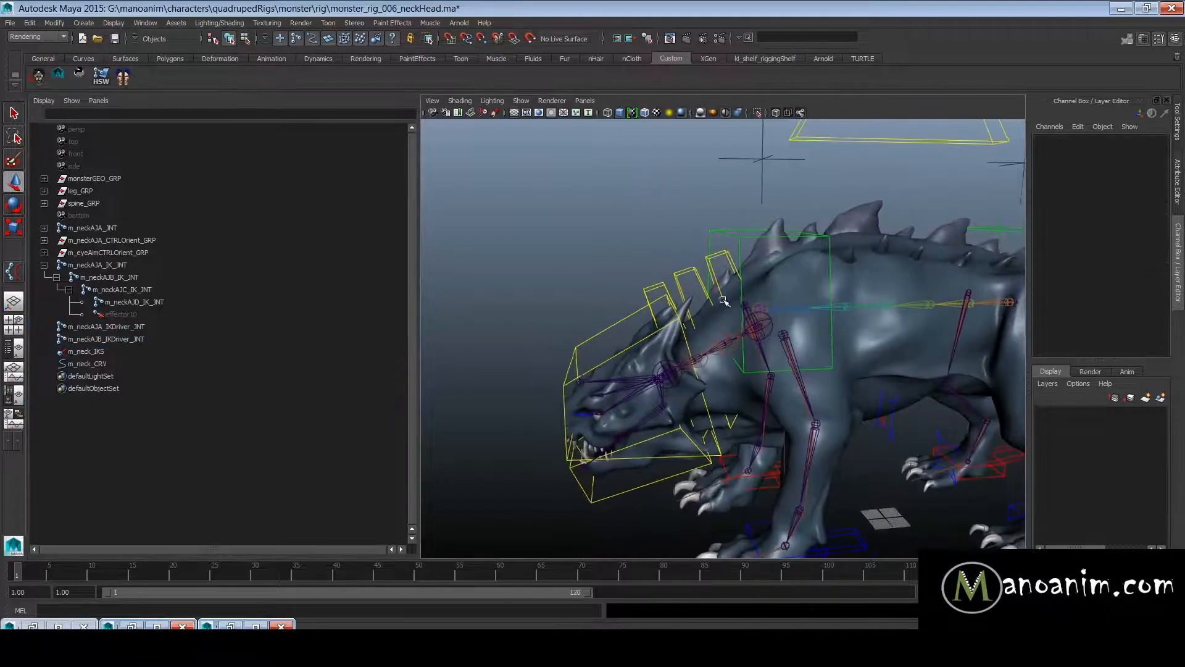
right_click_drag(725, 299, 857, 319, "alt")
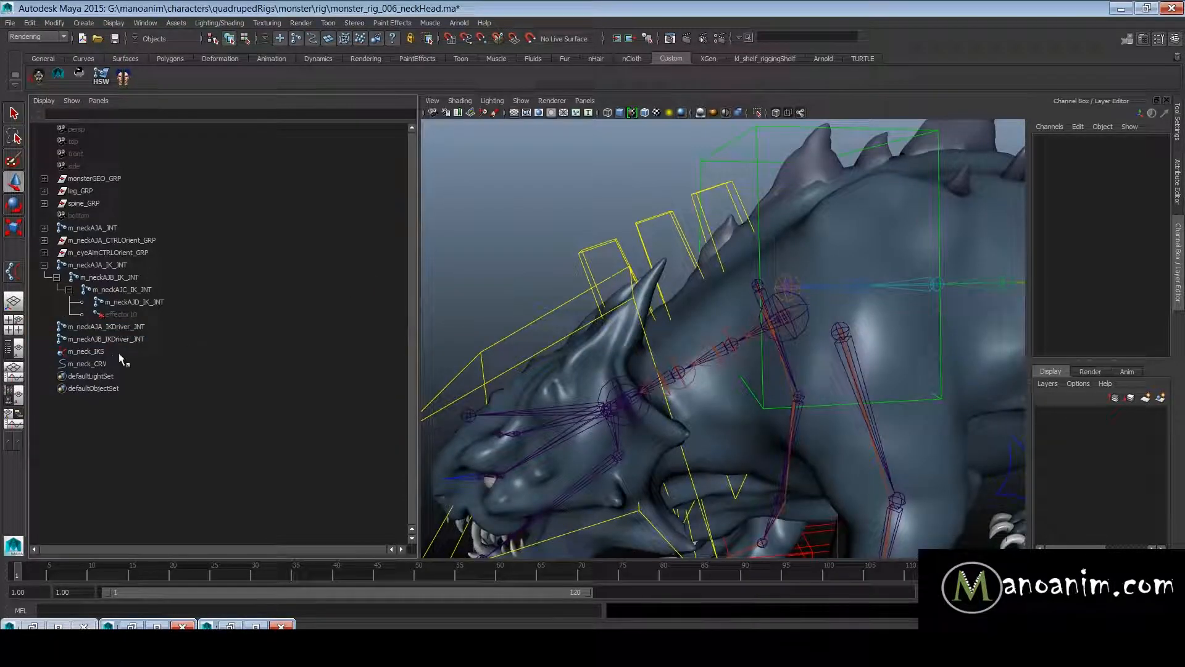
left_click_drag(105, 327, 105, 339)
left_click(87, 364, "ctrl")
left_click_drag(747, 336, 815, 343, "alt")
right_click_drag(752, 318, 770, 305, "alt")
left_click_drag(770, 304, 770, 296, "alt")
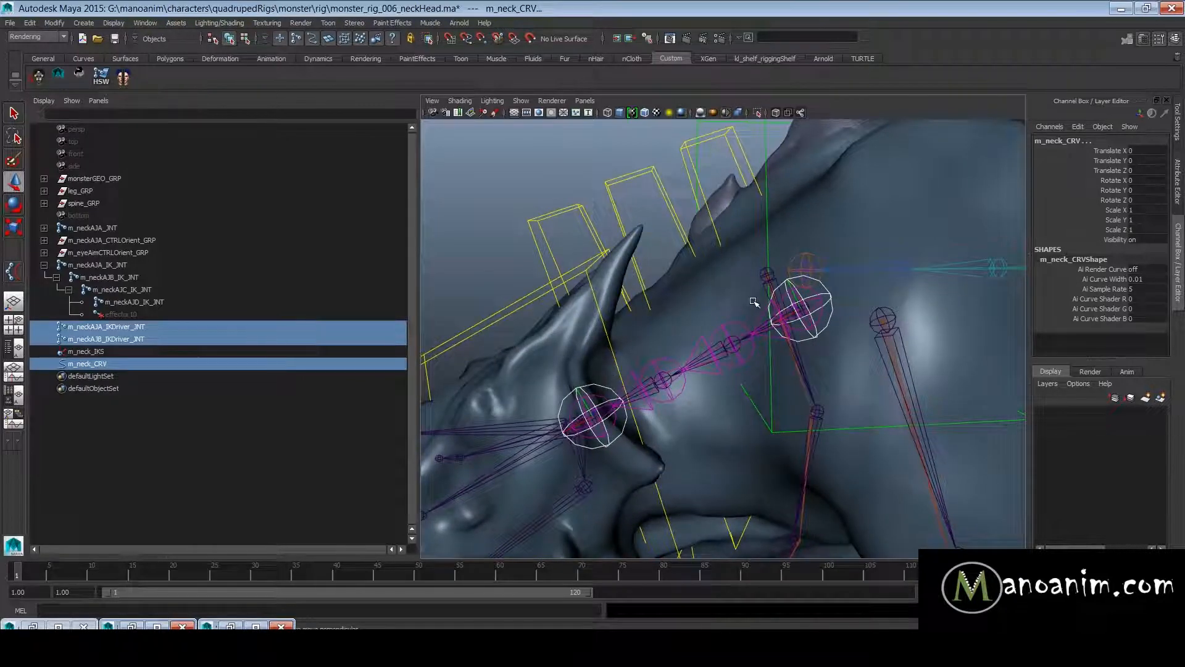
key("space")
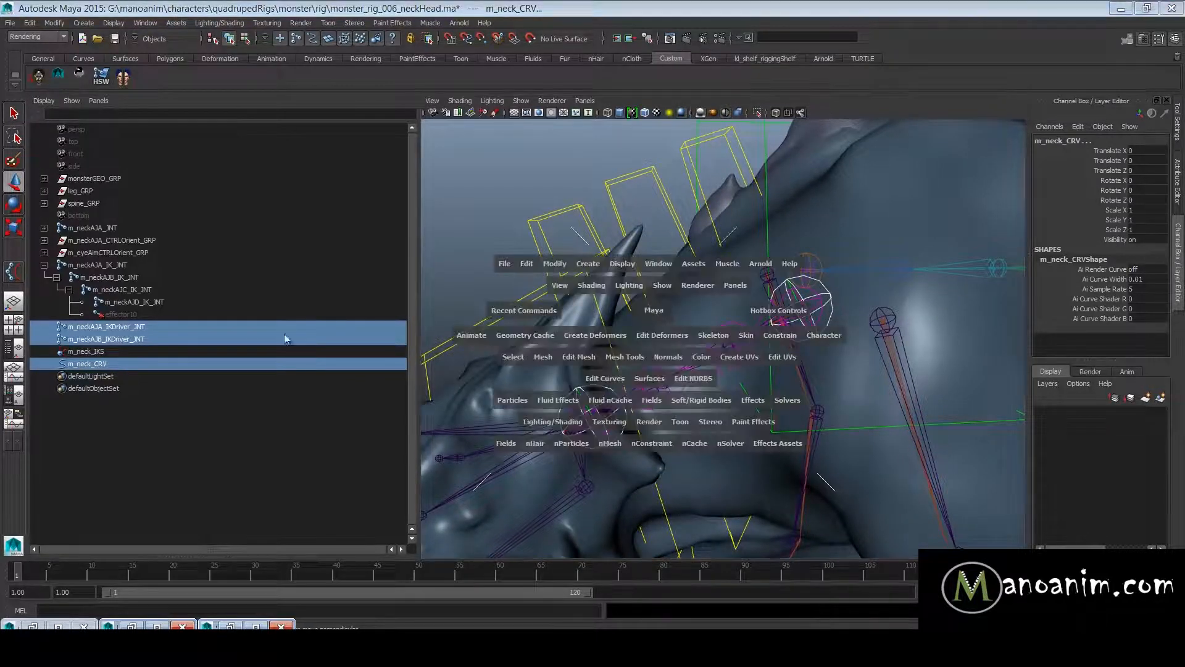
left_click(94, 331)
left_click(93, 337, "ctrl")
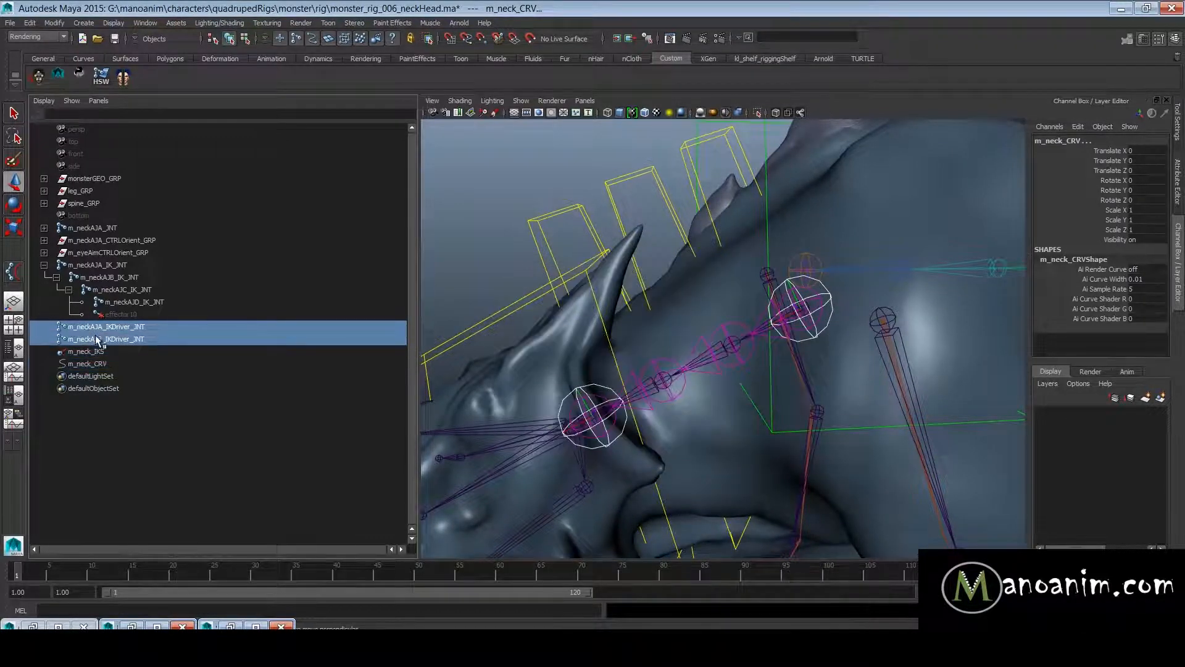
left_click(102, 365, "ctrl")
key("space")
left_click(111, 374)
left_click(111, 366)
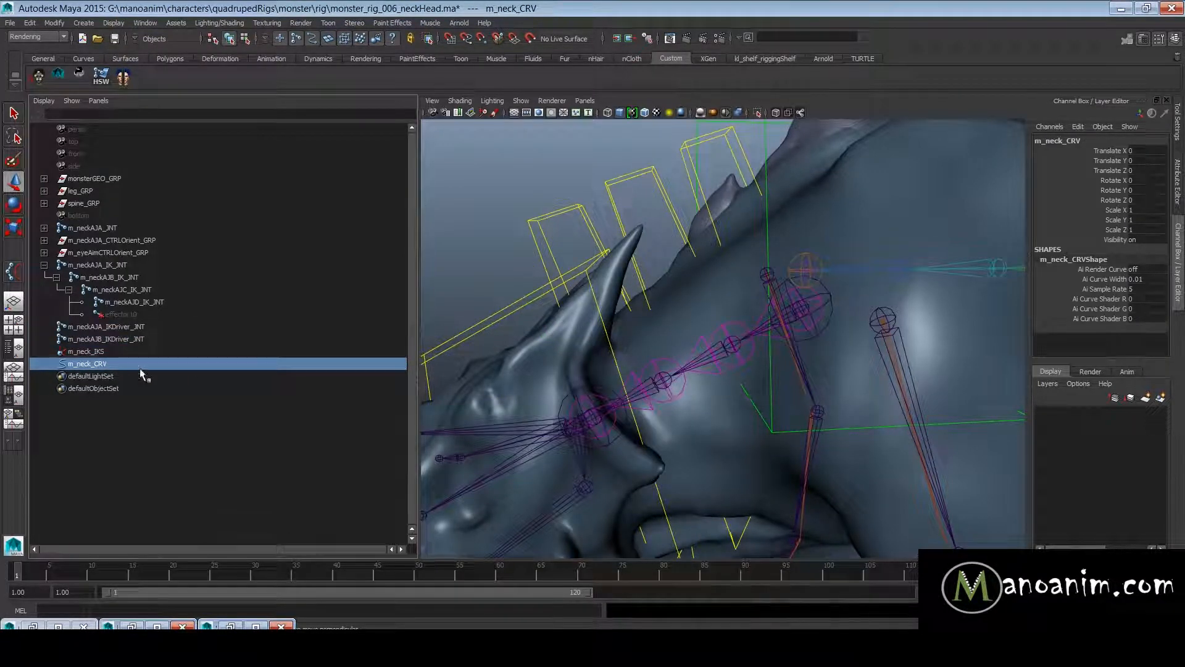
left_click(90, 351)
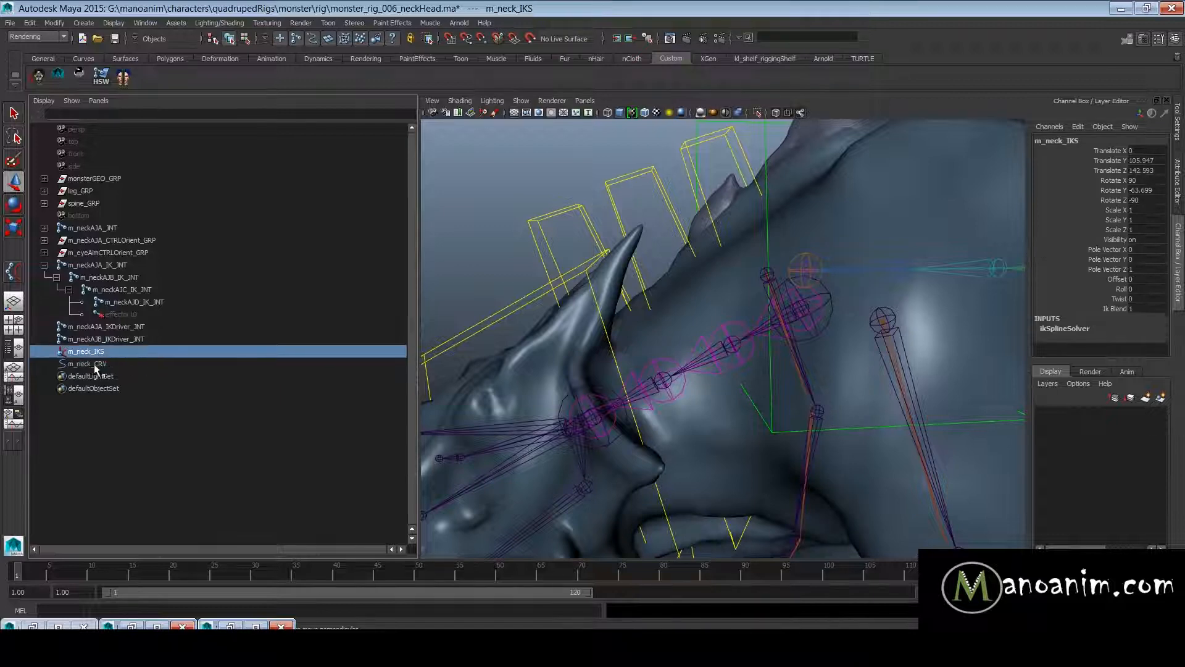
left_click(103, 360)
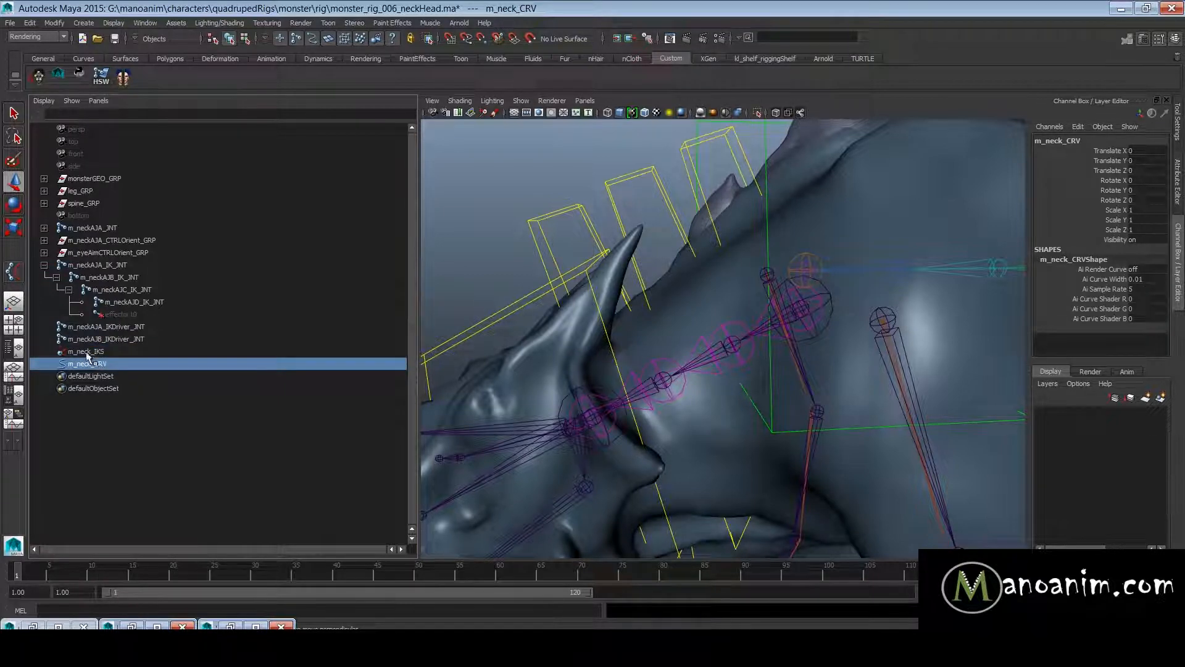
- Smooth bind the curve m_neck_CRV to m_neckAJA_IKDriver_JNT and m_neckAJB_IKDriver_JNT
left_click_drag(120, 329, 124, 339)
left_click(106, 364, "ctrl")
key("space")
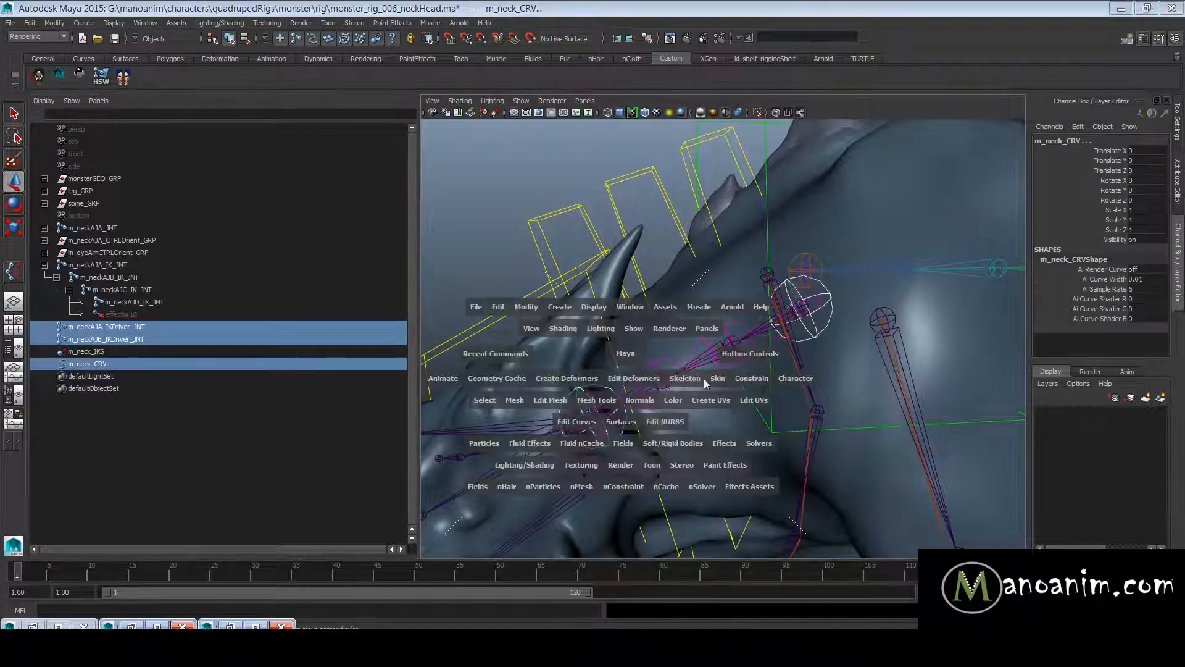
left_click_drag(715, 381, 833, 29)
left_click(969, 247)
left_click(1071, 246)
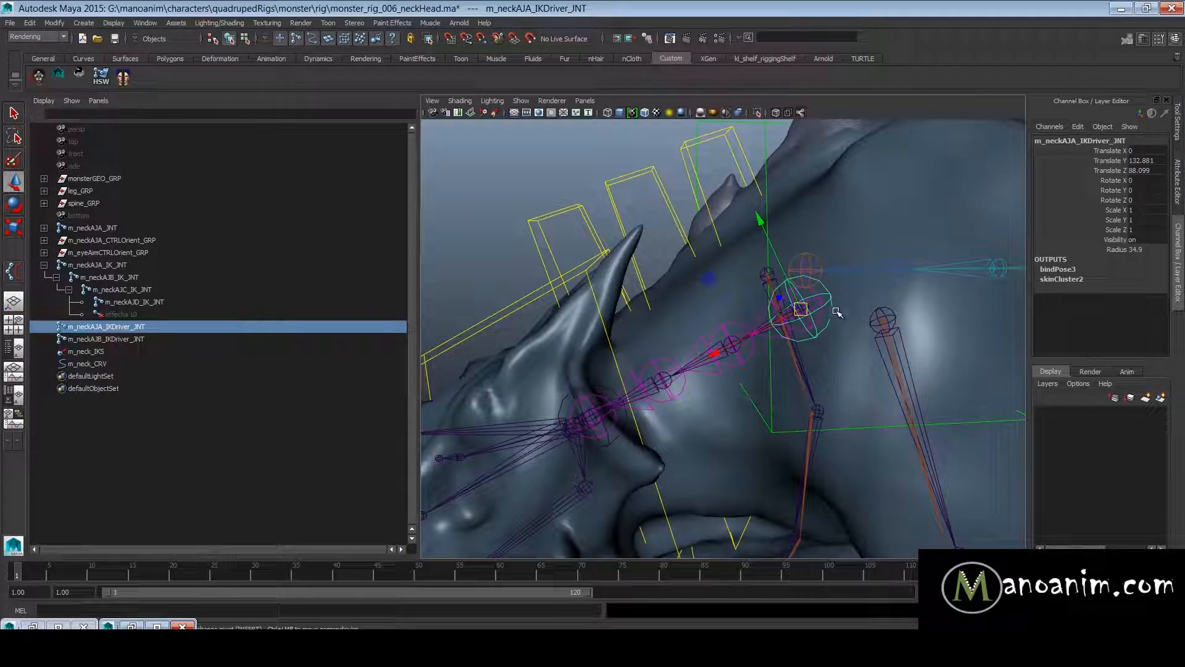
- Test the curve binding by moving the neck base driver joint m_neckAJA_IKDriver_JNT, undoing each move
left_click(811, 300)
key("ctrl+z")
left_click_drag(805, 307, 841, 454)
key("ctrl+z")
left_click_drag(801, 315, 735, 263)
key("ctrl+z")
right_click_drag(832, 330, 819, 249, "alt")
- Duplicate the orient groups of the spine controls m_spineAJA_IKDriver_CTRL and m_spineAJB_IKDriver_CTRL and unparent the copies to the world
left_click(581, 259)
left_click_drag(761, 235, 714, 232, "alt")
left_click(714, 215)
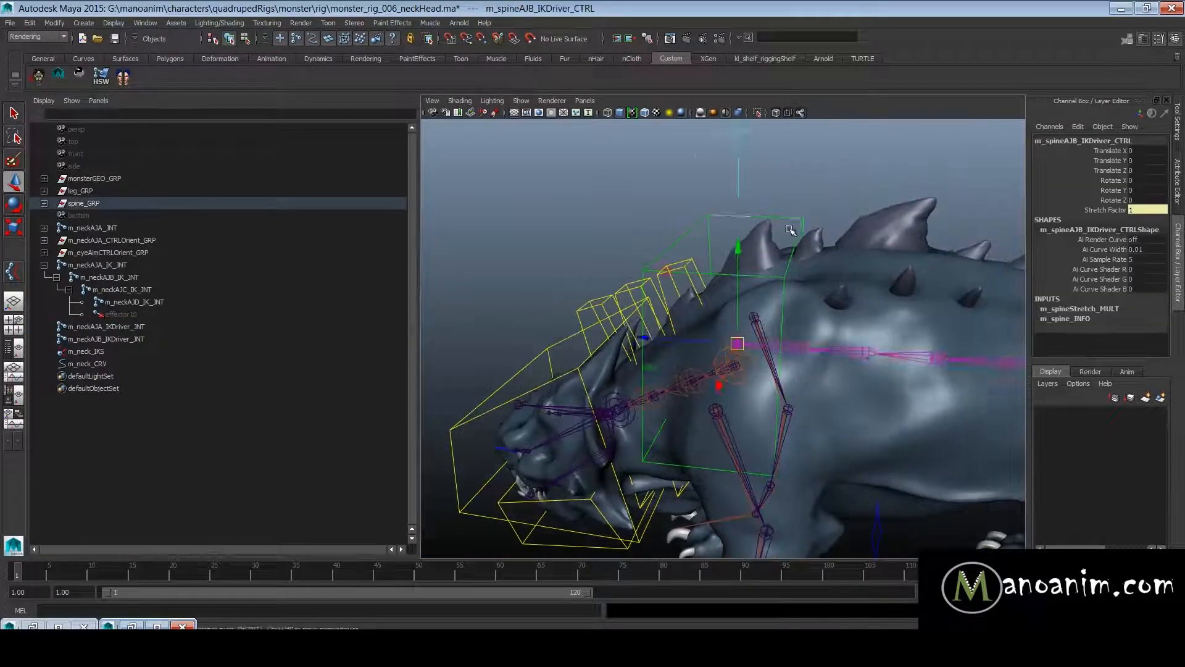
right_click_drag(791, 228, 685, 231, "alt")
middle_click_drag(773, 213, 659, 235, "alt")
right_click_drag(659, 235, 782, 263, "alt")
left_click(889, 275, "shift")
key("f")
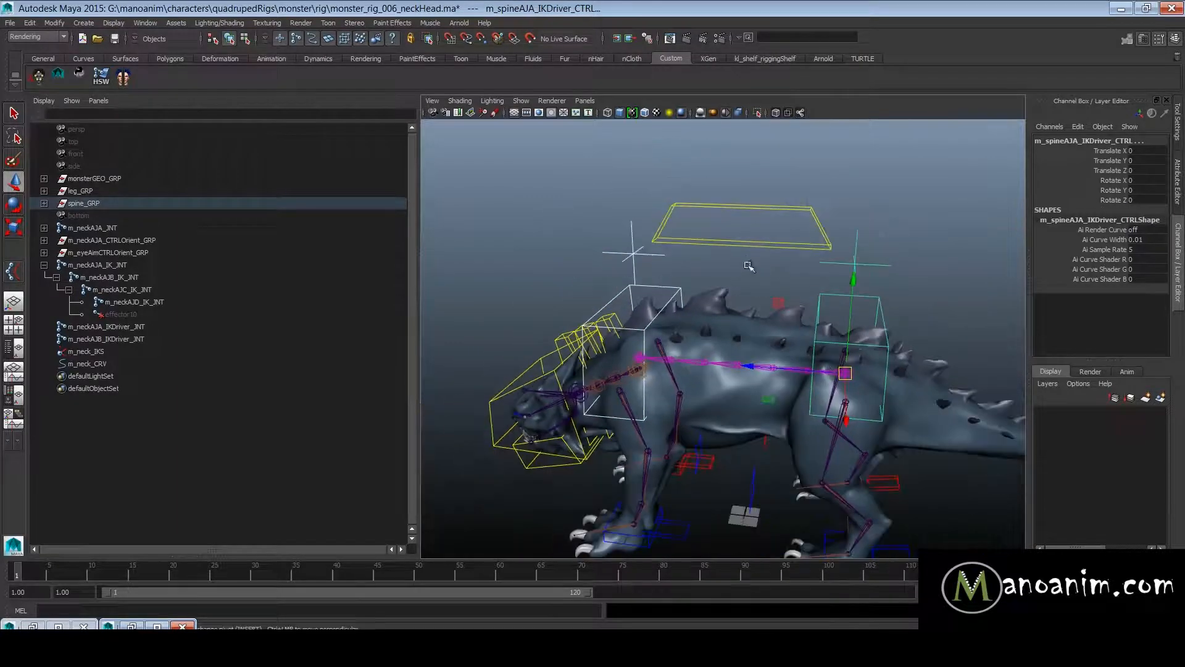
key("f")
key("Up")
key("Up")
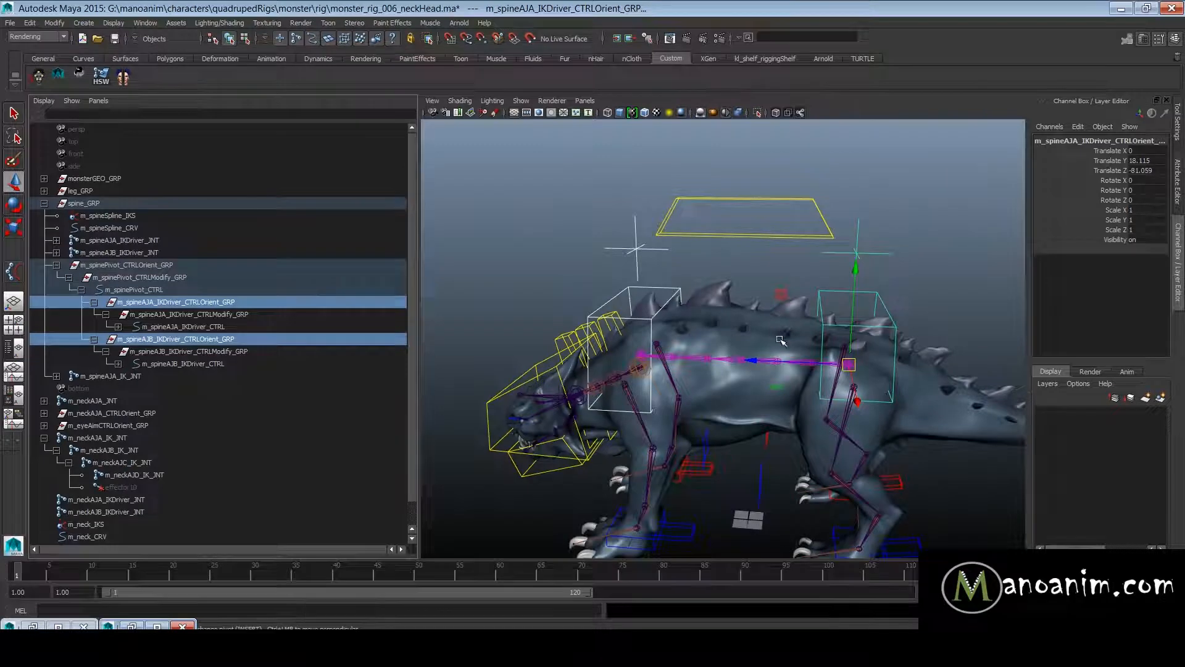
key("ctrl+d")
key("shift+p")
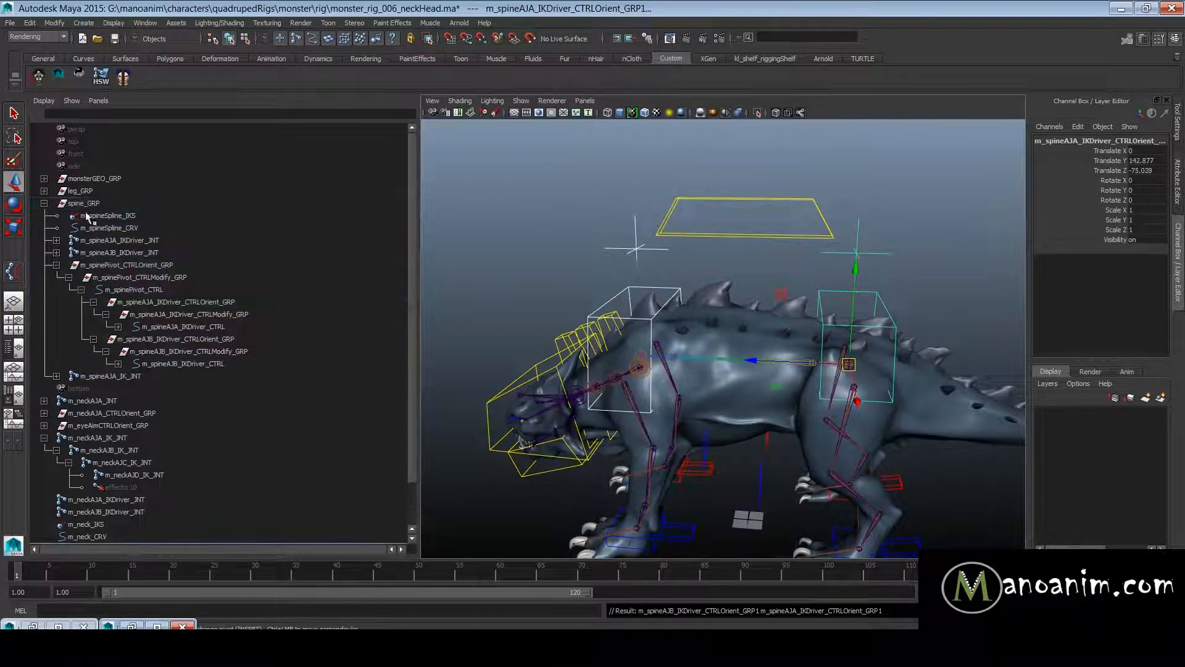
left_click(44, 204)
- Move the two duplicated driver control groups forward towards the monster's head and select their up-vector locators
left_click(126, 376)
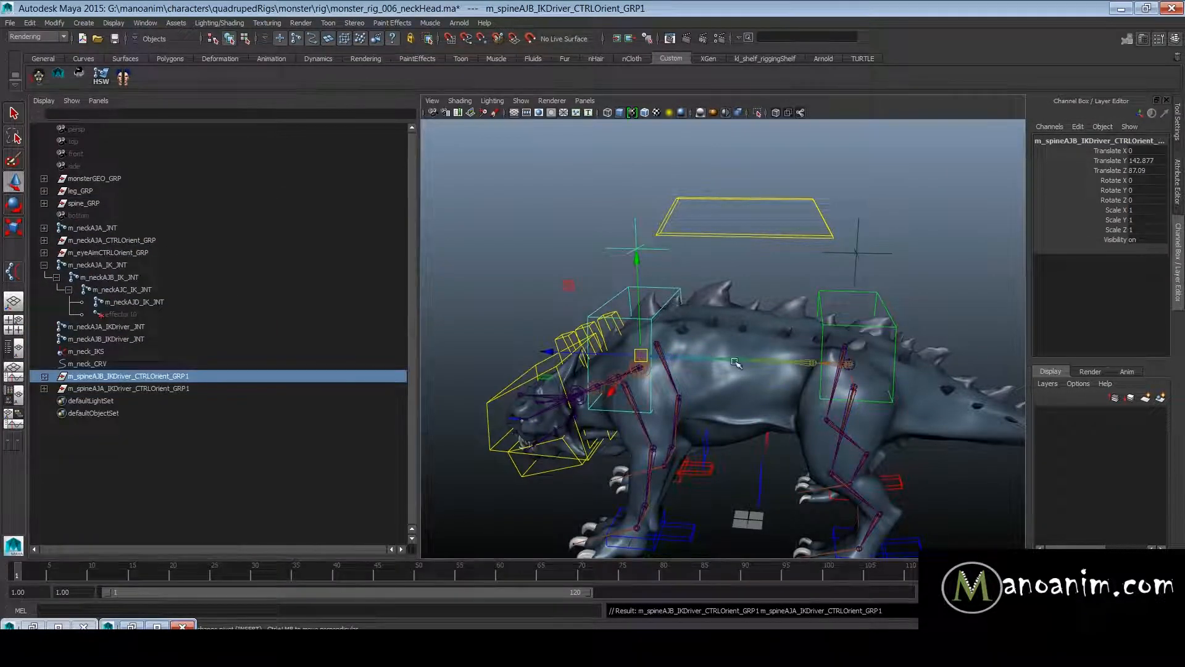
key("ctrl+z")
left_click_drag(755, 360, 597, 296)
right_click_drag(597, 297, 677, 237, "alt")
left_click_drag(528, 253, 752, 229)
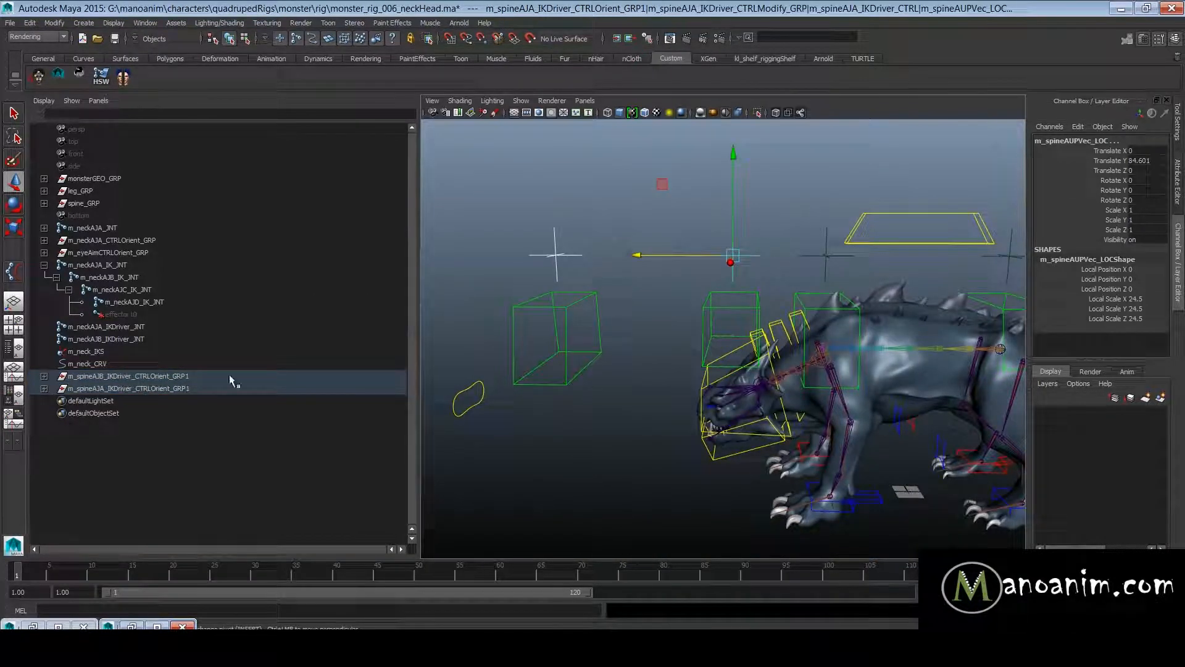
scroll(768, 392, "up", 3)
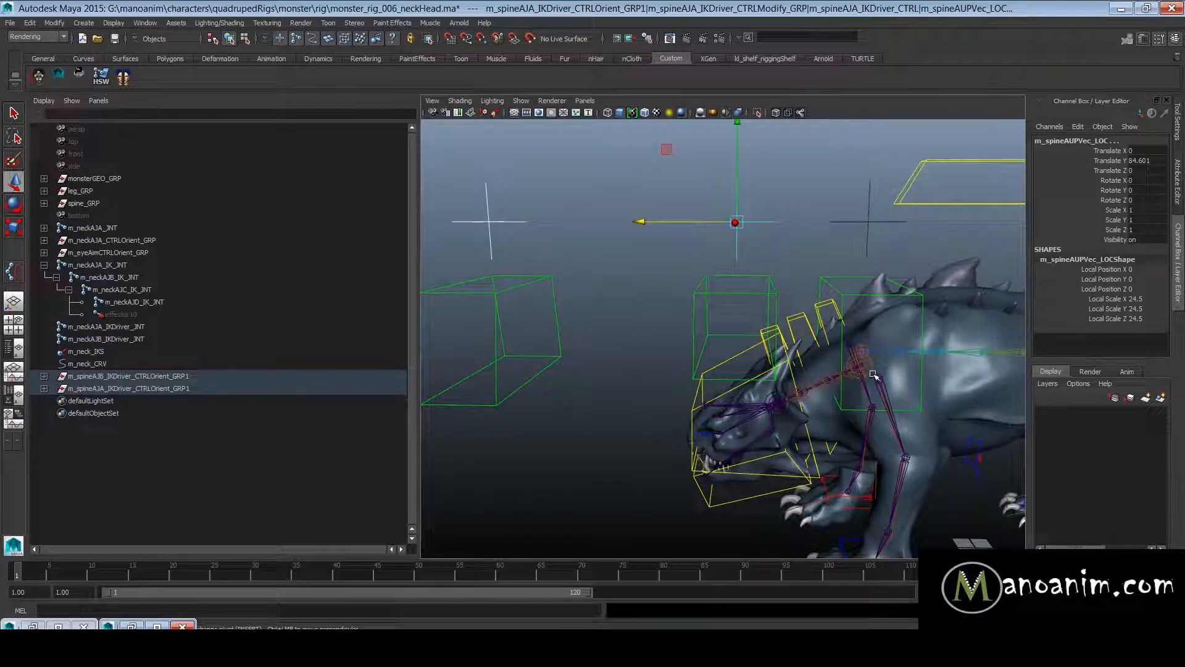
scroll(831, 405, "up", 2)
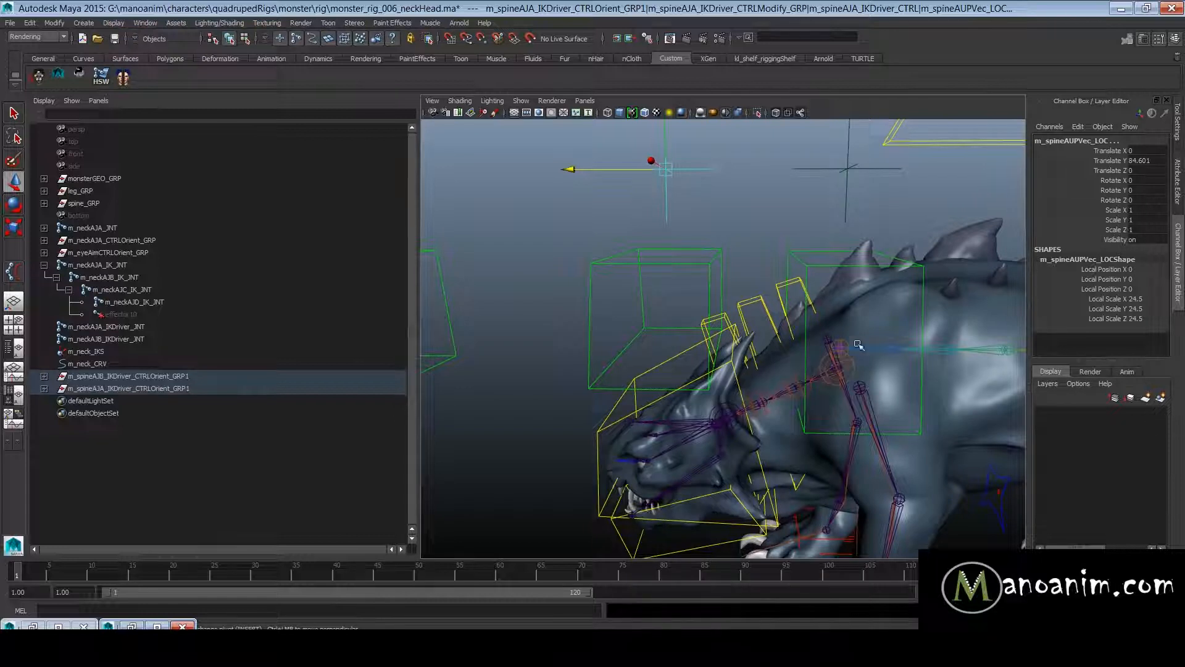
scroll(852, 361, "up", 1)
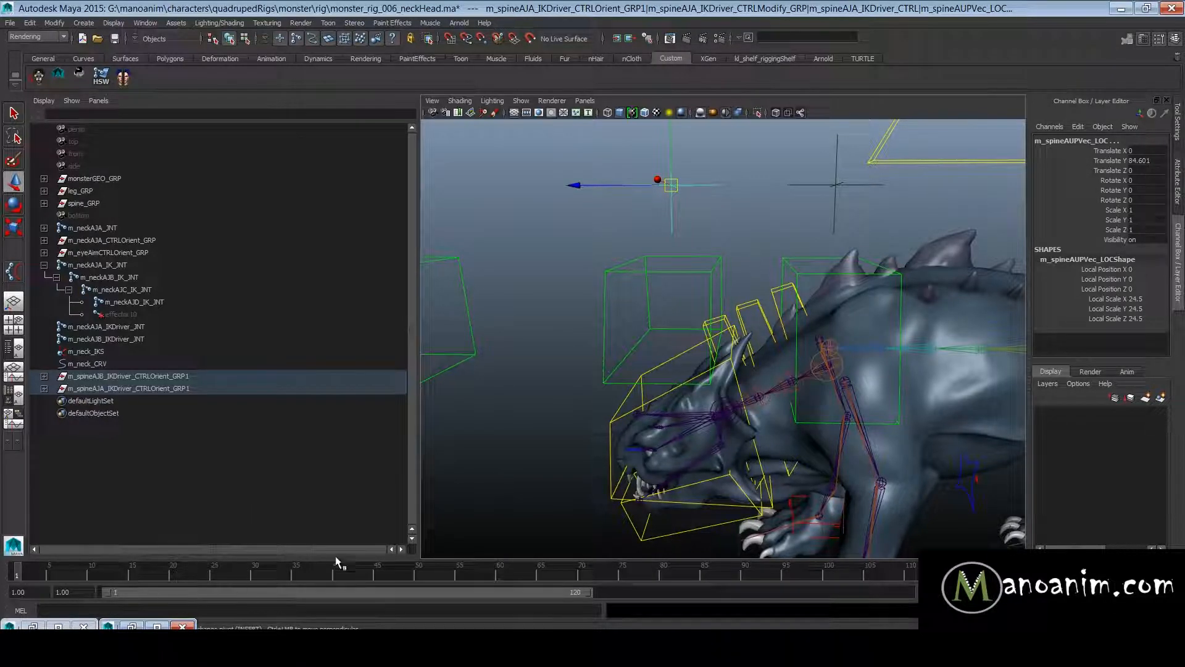
mouse_move(108, 648)
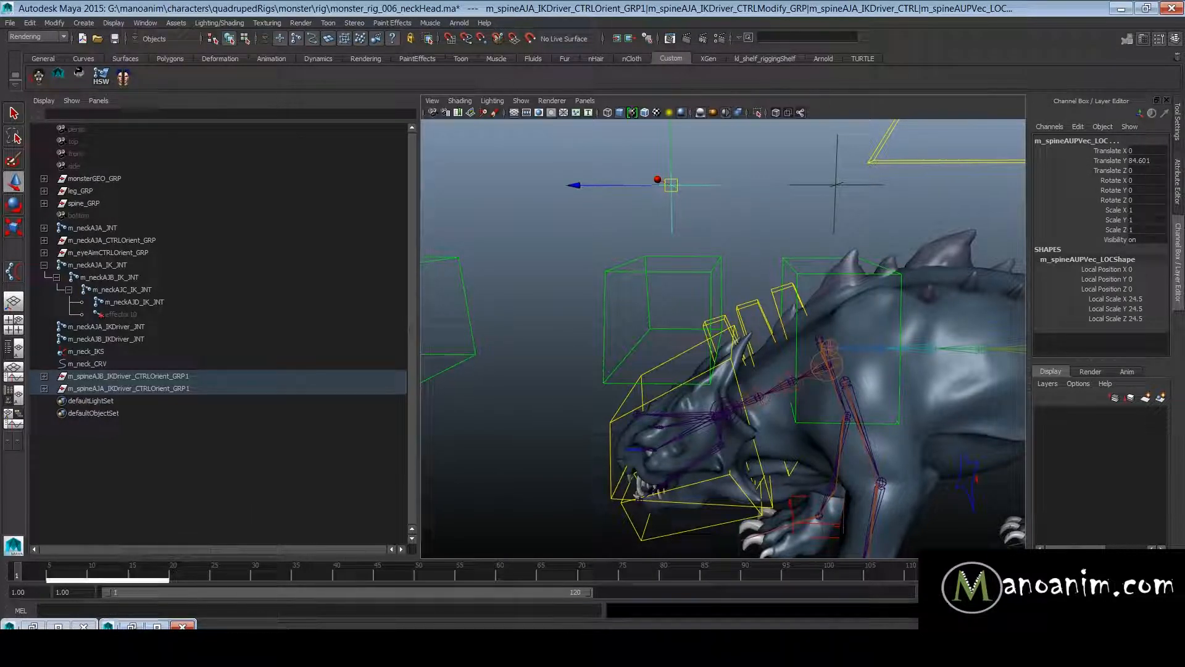
- Replace "spine" with "neck" in the names throughout the hierarchies of both duplicated driver control orient groups
left_click_drag(159, 376, 163, 386)
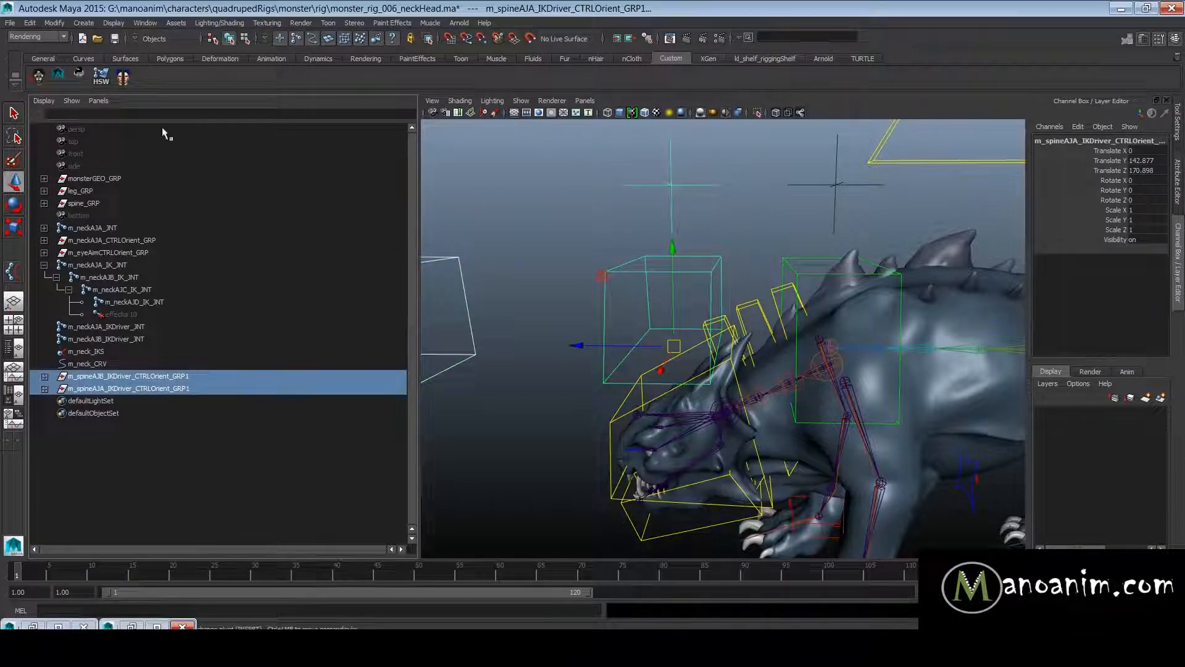
right_click(92, 647)
middle_click(281, 273)
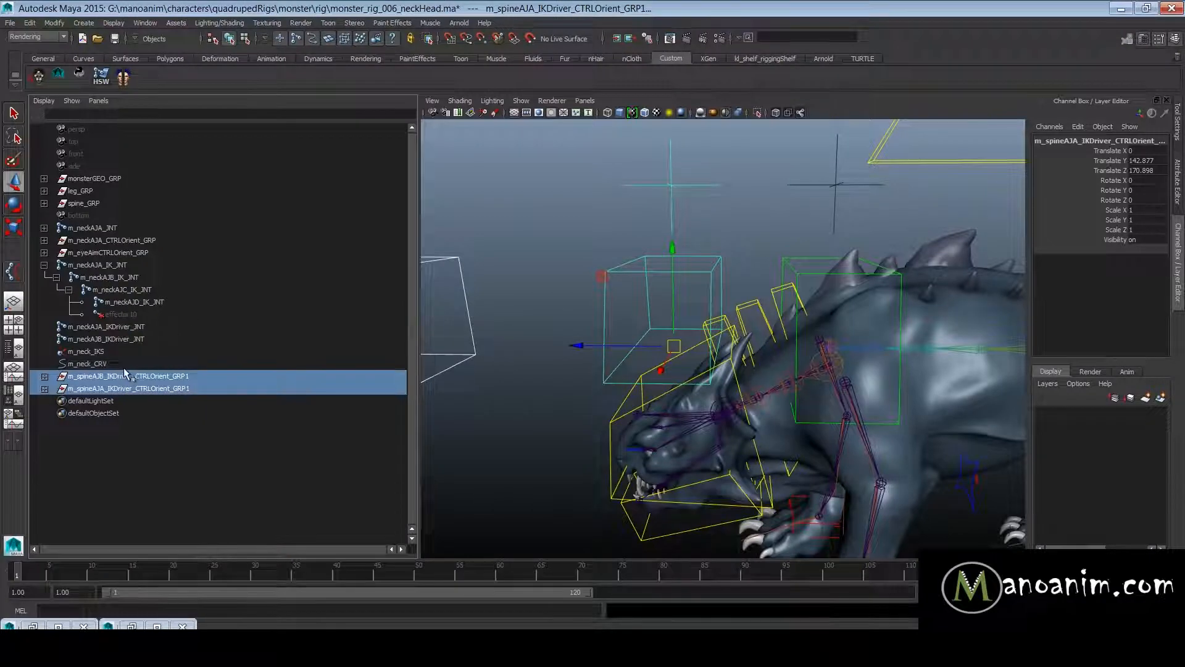
key("space")
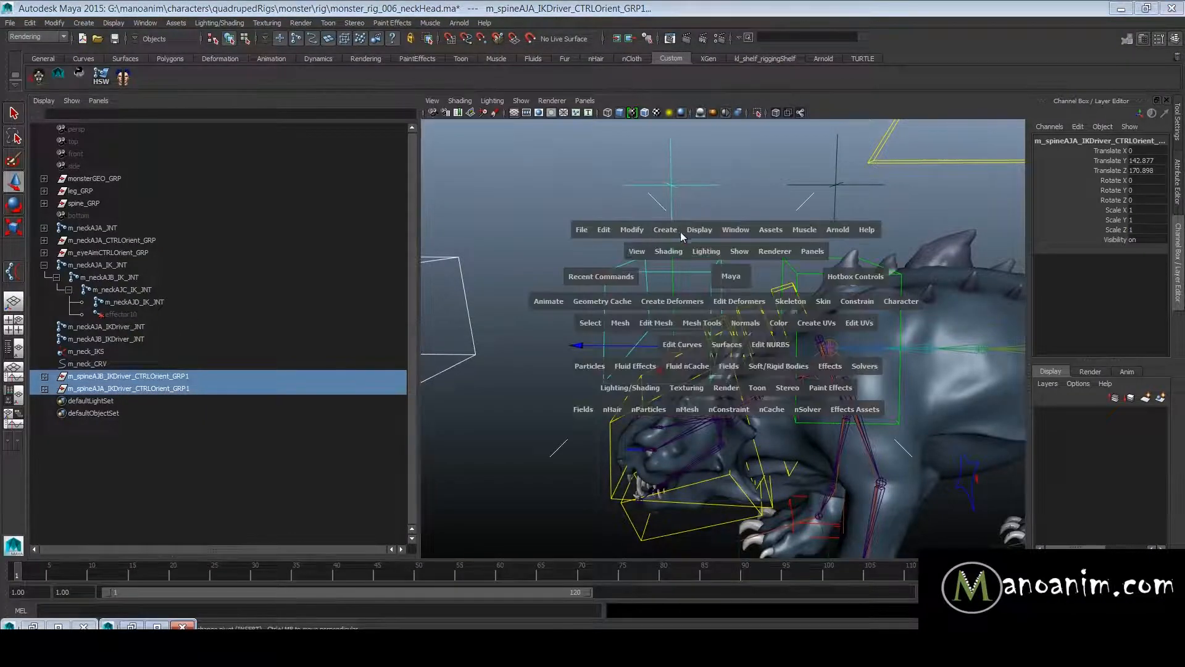
left_click(631, 229)
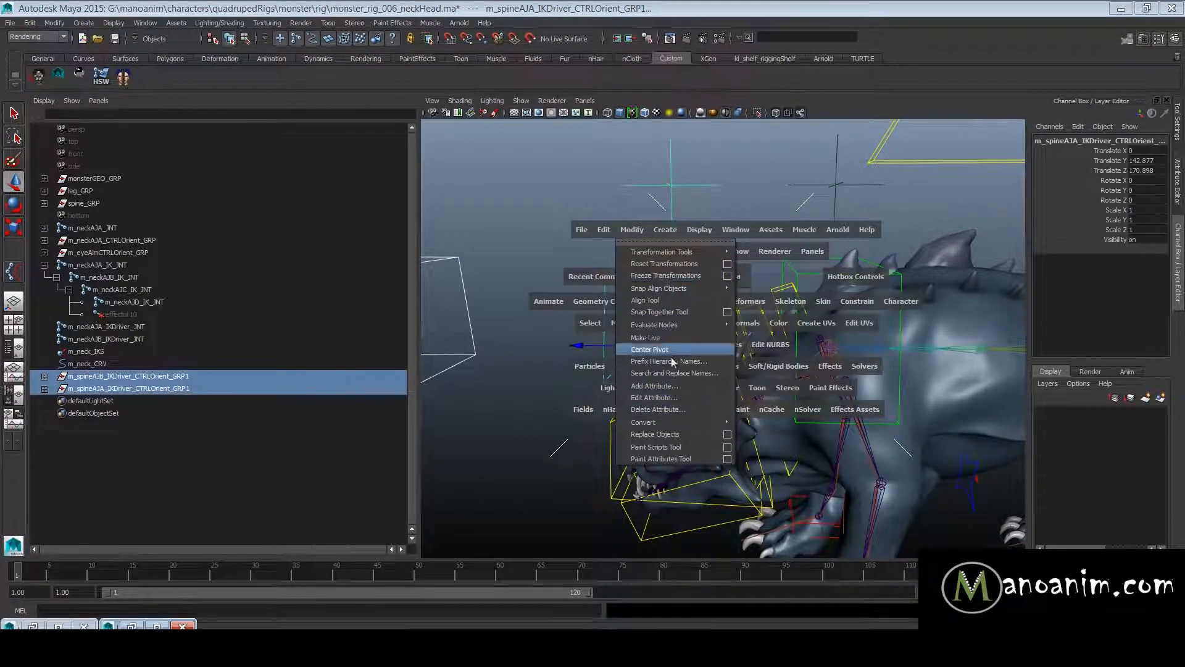
left_click(685, 373)
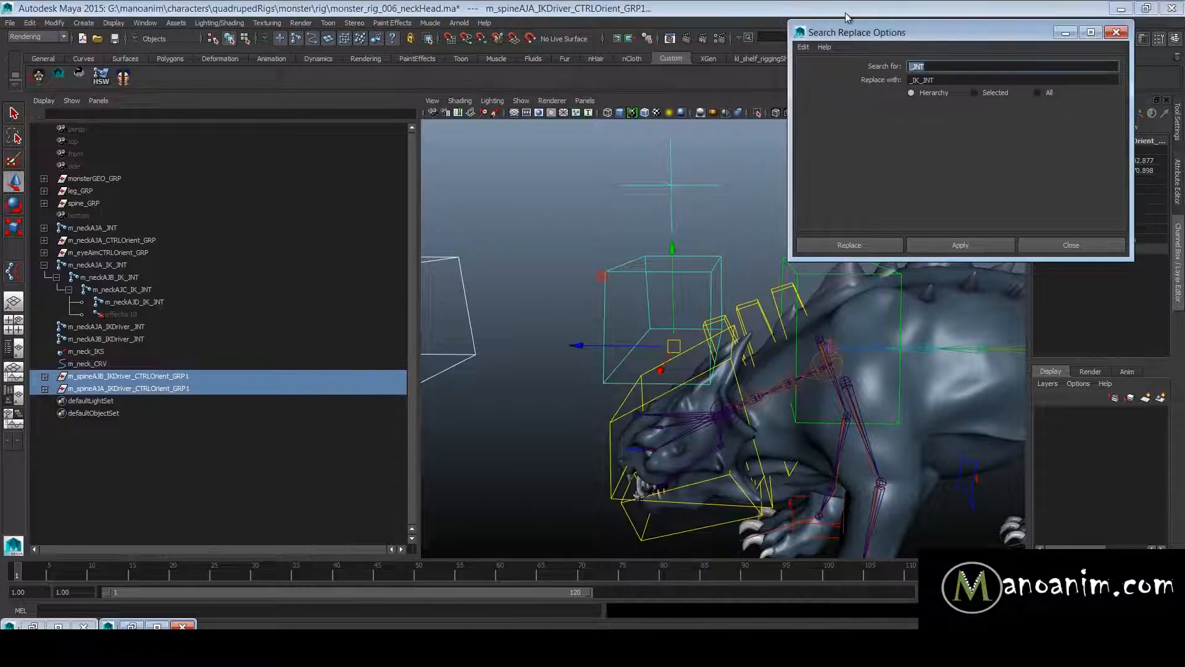
type("spine")
key("Tab")
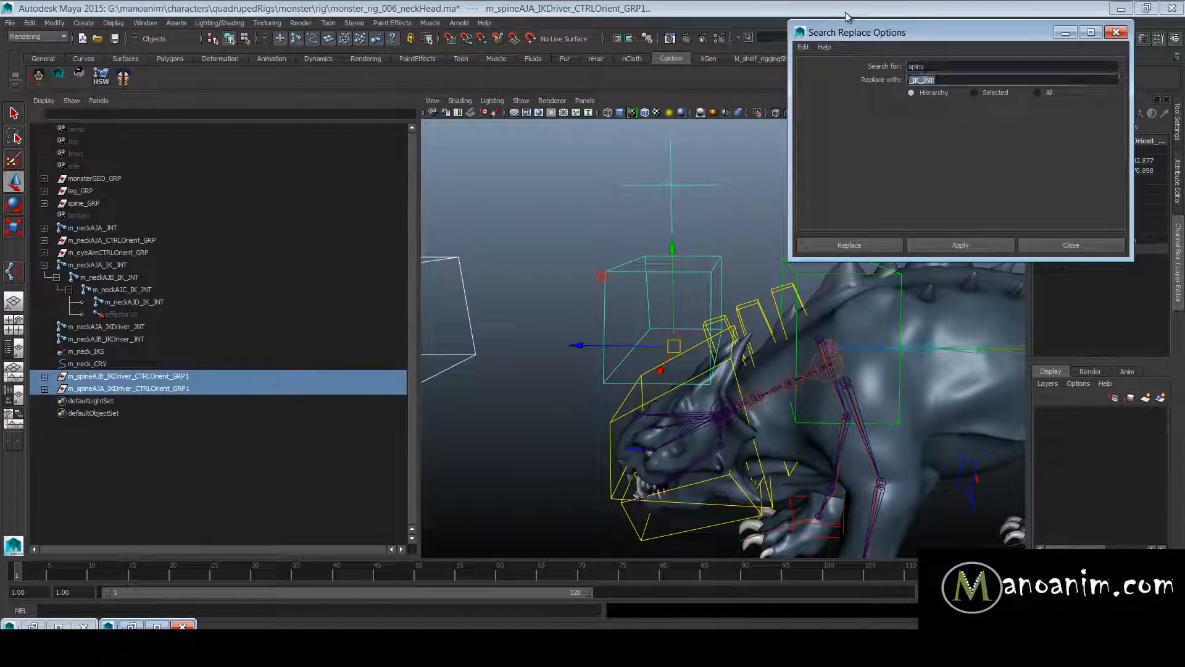
type("neck")
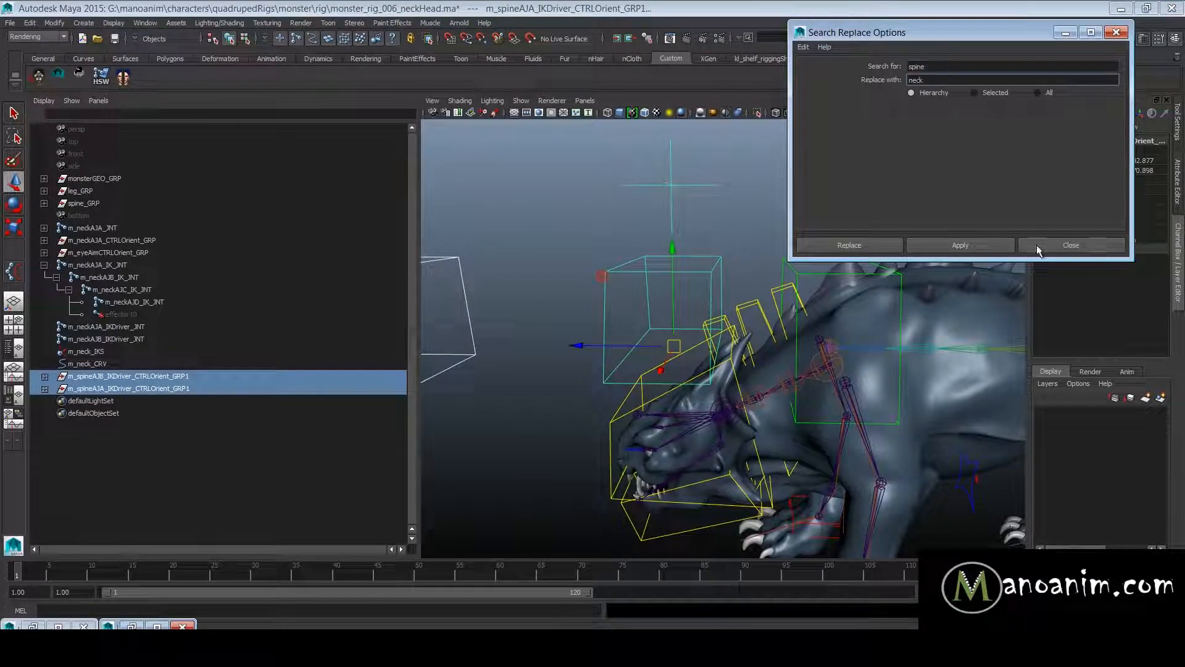
left_click(1004, 246)
left_click(1043, 246)
- Remove the trailing 1 from both group names, leaving m_neckAJB_IKDriver_CTRLOrient_GRP and m_neckAJA_IKDriver_CTRLOrient_GRP
double_click(241, 376)
key("Return")
double_click(199, 390)
key("End")
key("BackSpace")
key("Return")
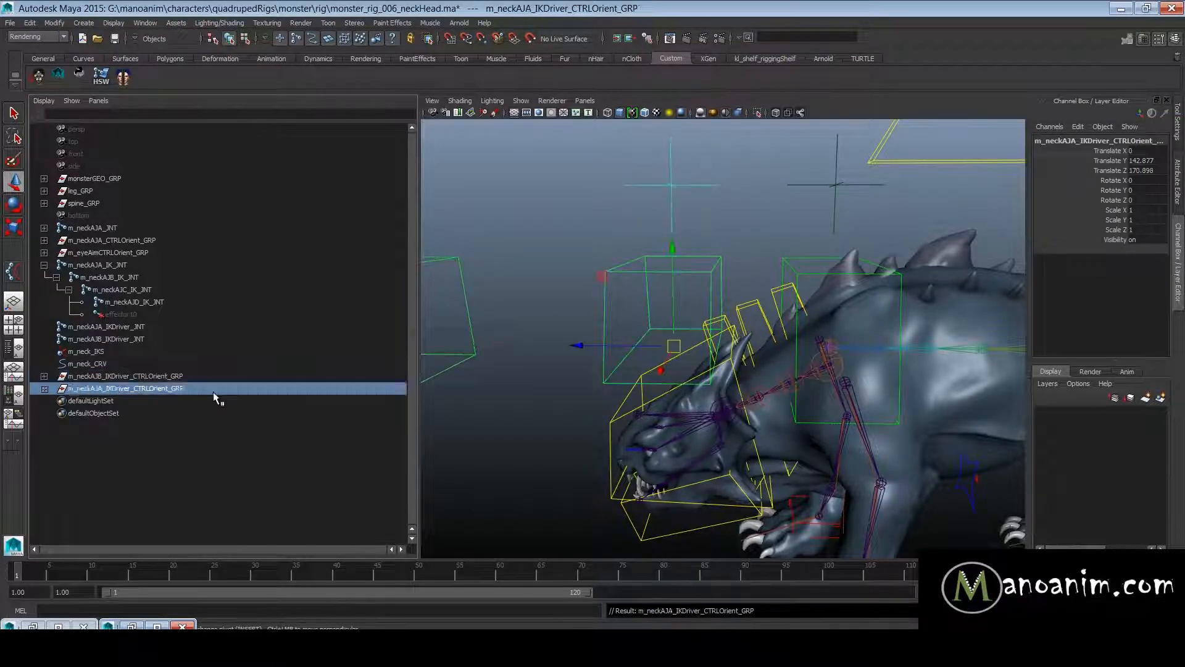
left_click(183, 368)
left_click(195, 377)
right_click_drag(593, 277, 611, 274, "alt")
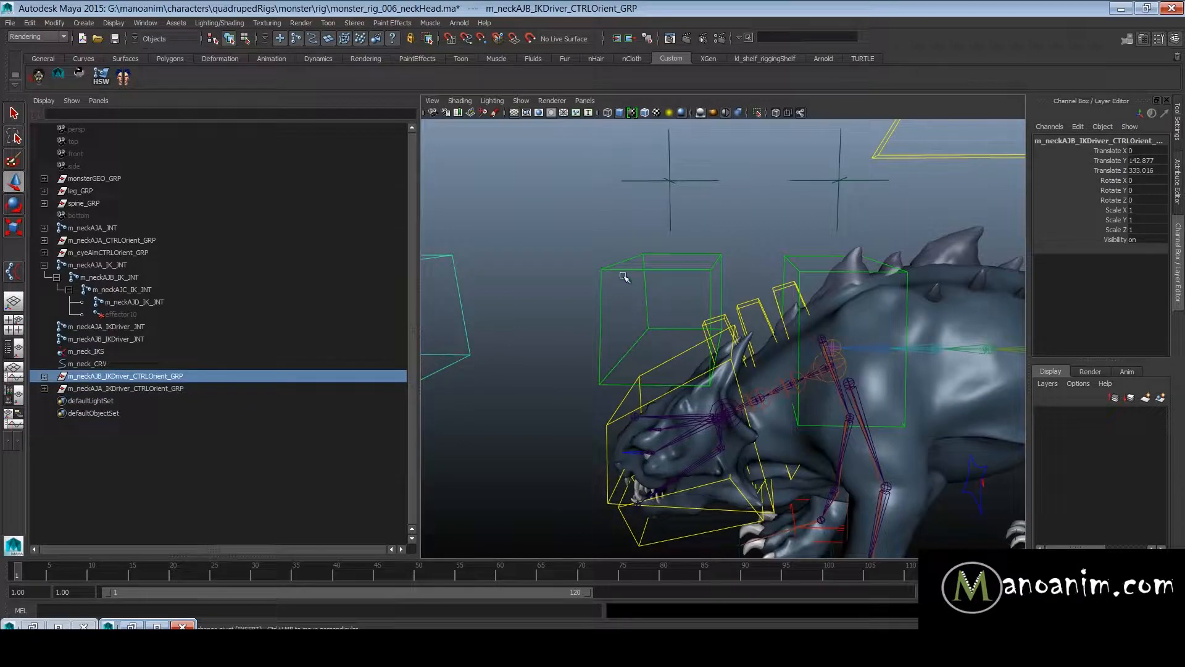
left_click(636, 255)
left_click(166, 390)
right_click_drag(622, 323, 1006, 373, "alt")
middle_click_drag(1007, 373, 918, 316, "alt")
left_click(935, 330, "shift")
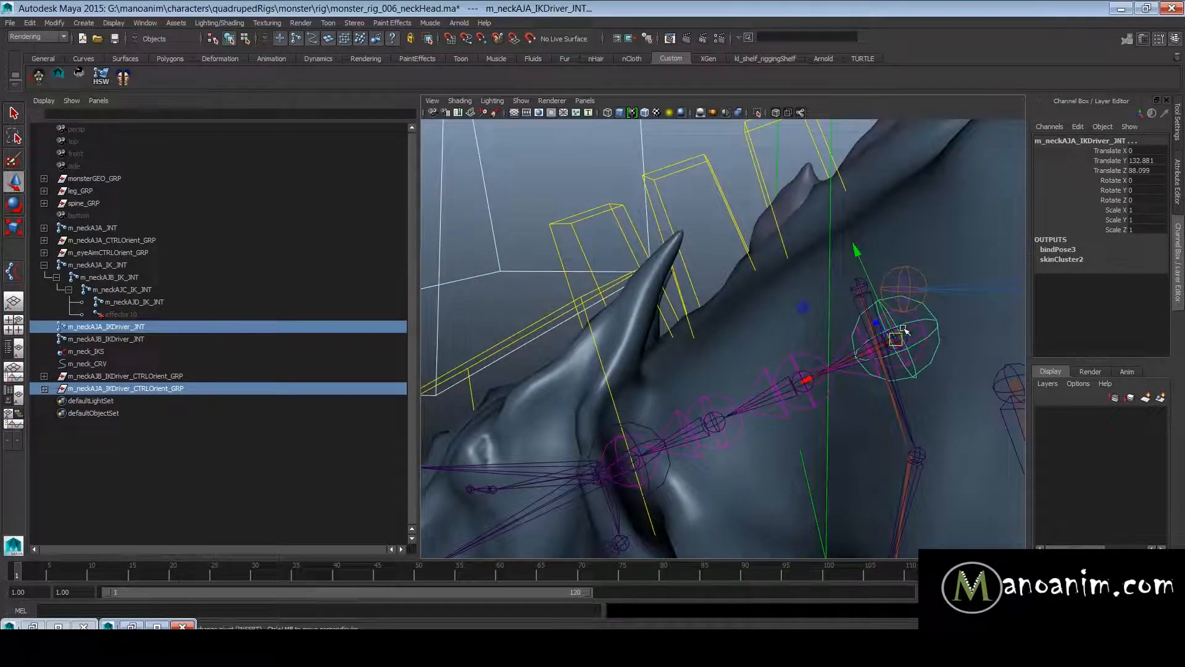
right_click_drag(922, 330, 724, 318, "alt")
key("ctrl+z")
- Parent m_neckAJA_IKDriver_CTRLOrient_GRP to m_neckAJA_IKDriver_JNT and set its Translate X, Y, Z and Rotate X to 0
left_click_drag(709, 336, 725, 331, "alt")
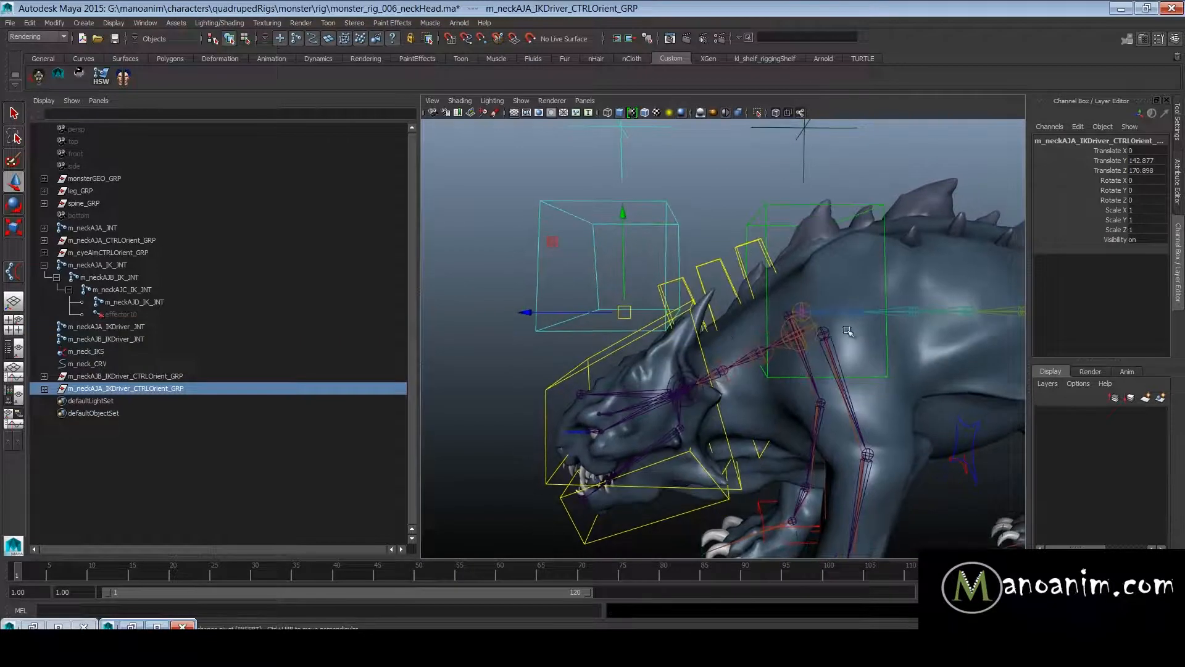
scroll(846, 327, "down", 5)
scroll(781, 340, "up", 4)
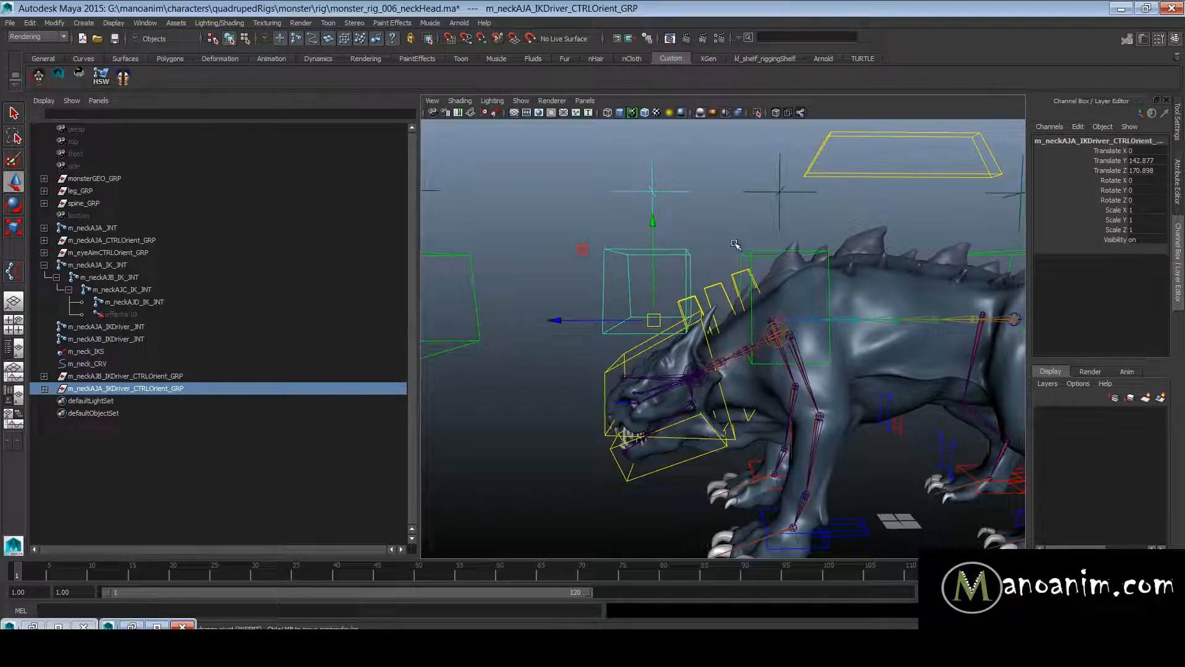
scroll(759, 299, "up", 2)
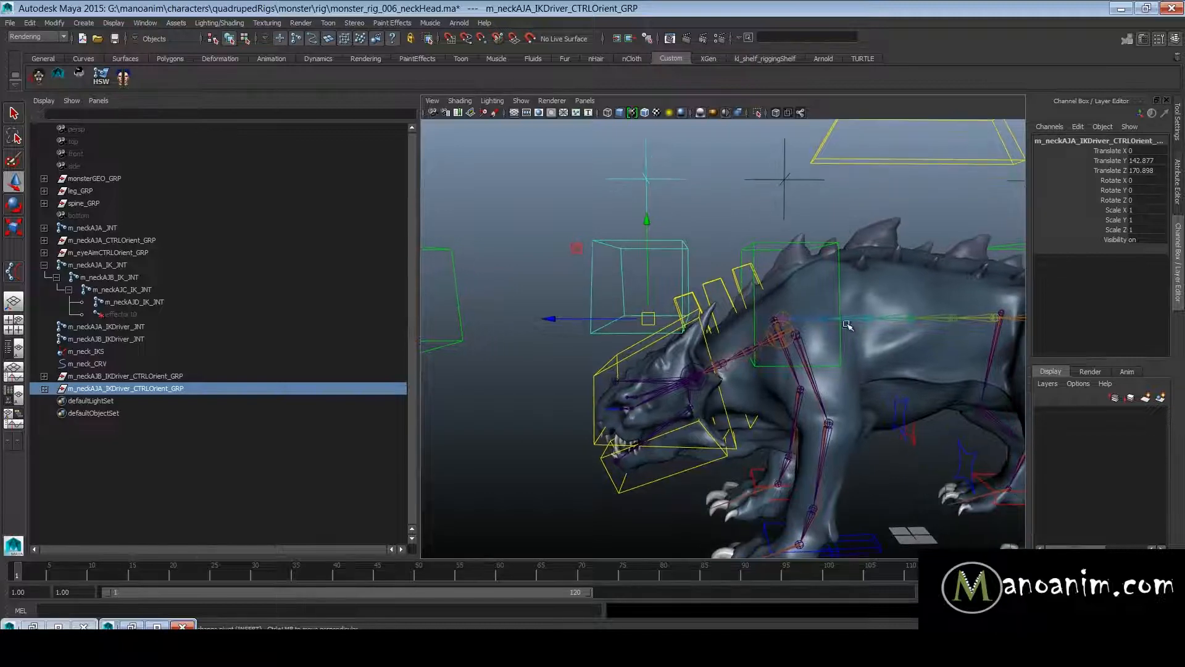
scroll(840, 352, "up", 2)
left_click(841, 357, "shift")
key("p")
left_click_drag(1147, 150, 1149, 180)
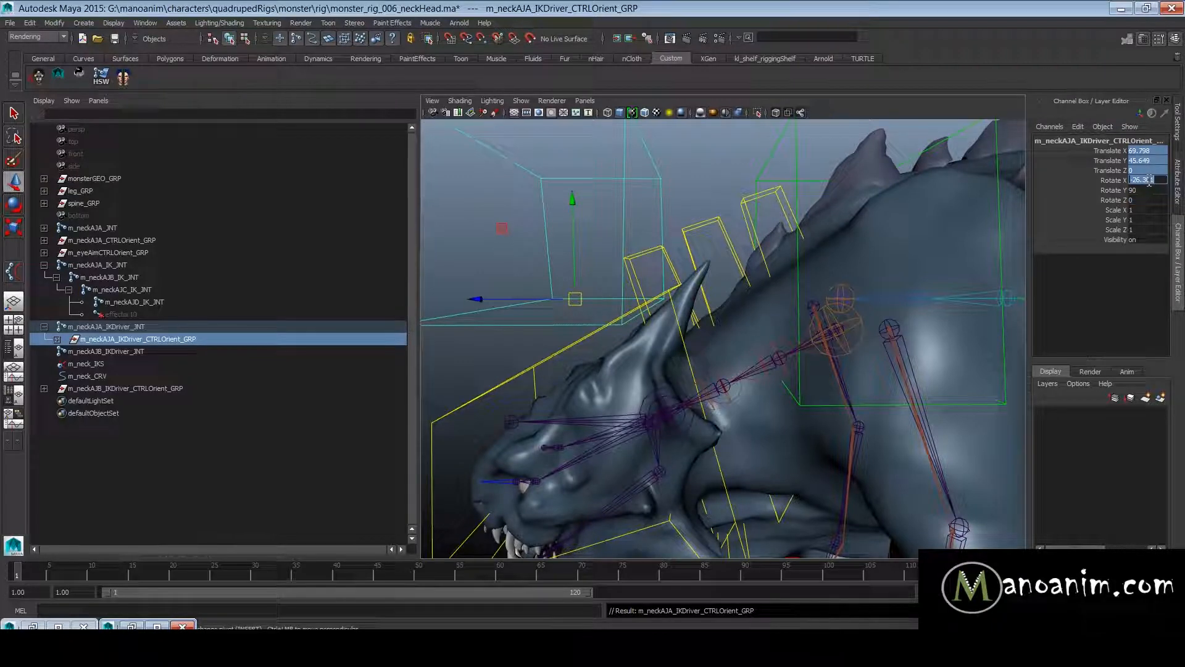
type("0")
key("Return")
- Unparent m_neckAJA_IKDriver_CTRLOrient_GRP from the driver joint back to the world
left_click_drag(960, 280, 801, 299, "alt")
right_click_drag(906, 345, 801, 335, "alt")
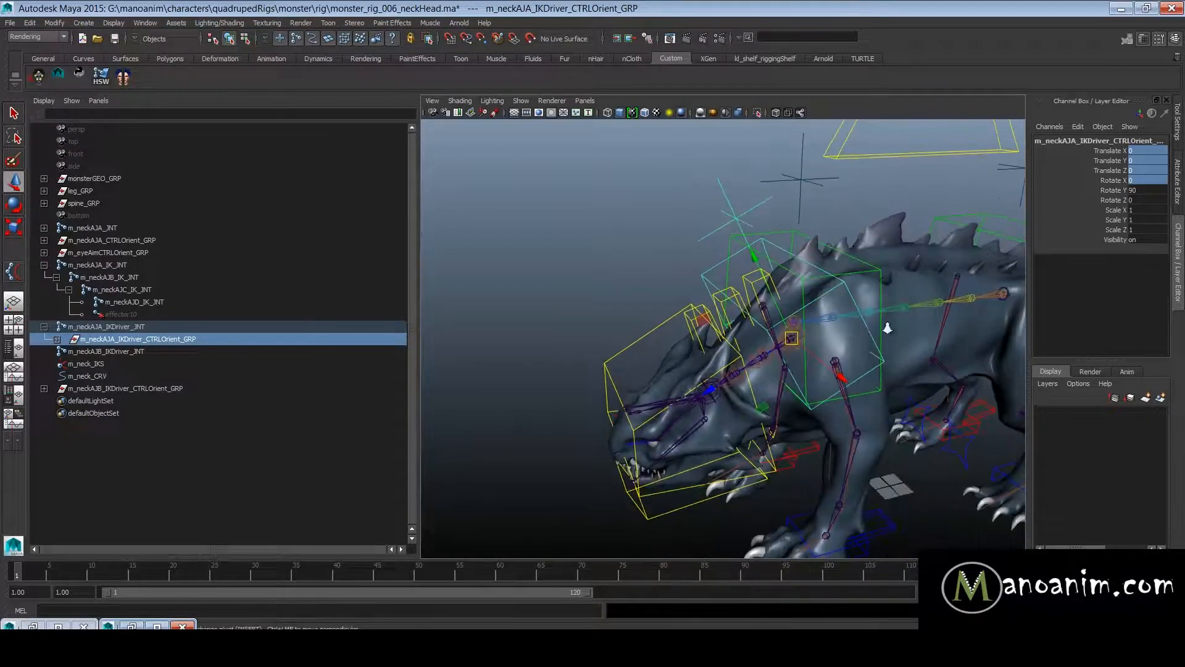
right_click_drag(937, 328, 849, 330, "alt")
middle_click_drag(841, 329, 793, 351, "alt")
right_click_drag(793, 352, 914, 311, "alt")
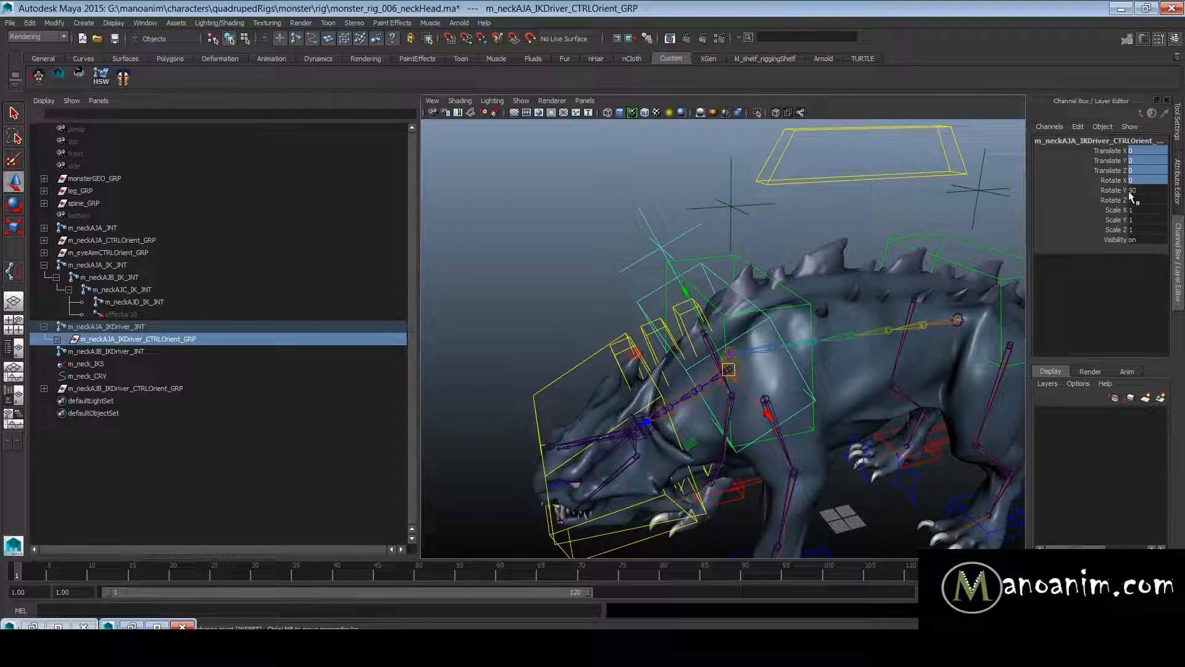
left_click_drag(698, 339, 847, 374, "alt")
right_click_drag(690, 382, 786, 384, "alt")
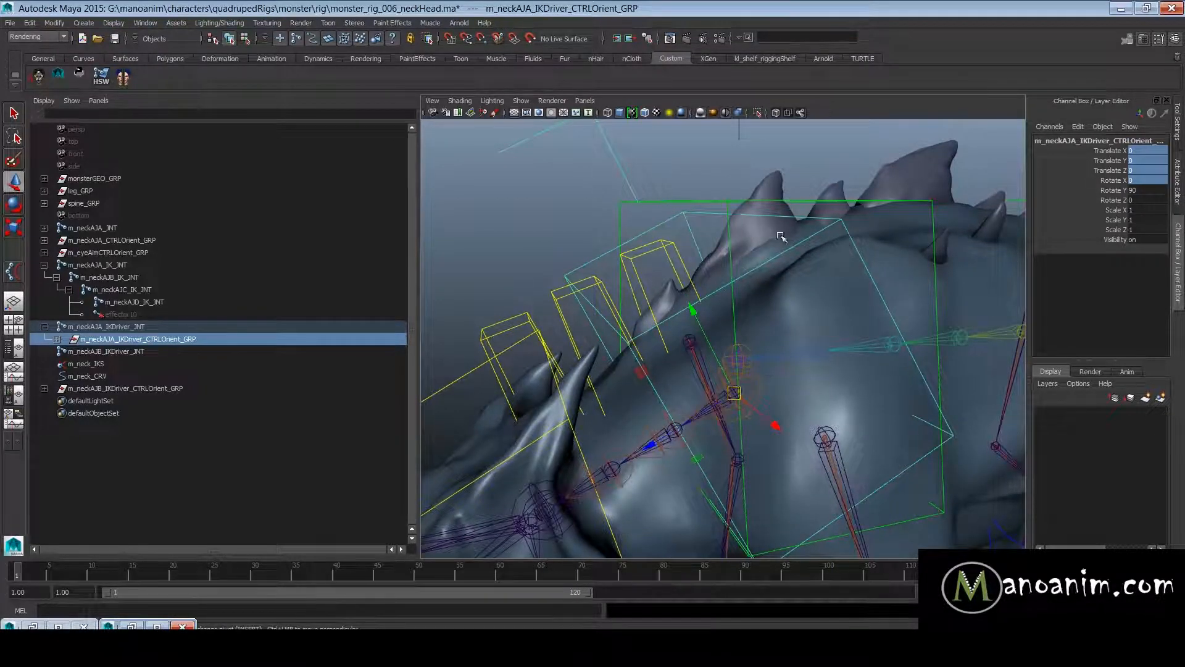
right_click_drag(781, 236, 762, 253, "alt")
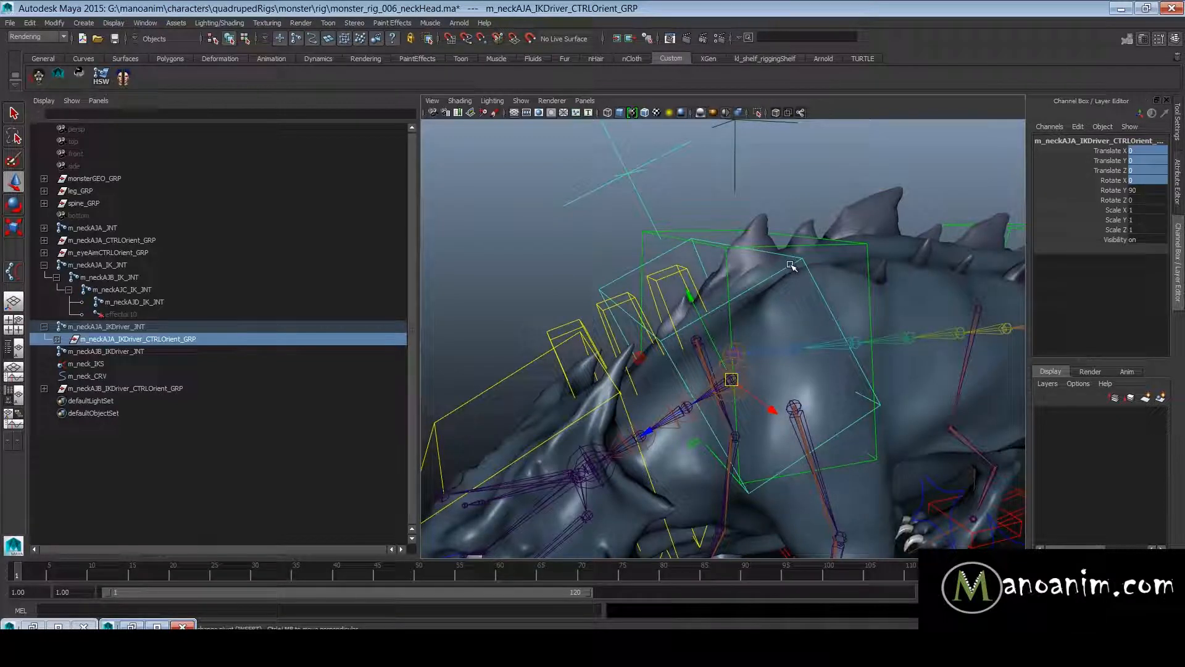
key("shift+p")
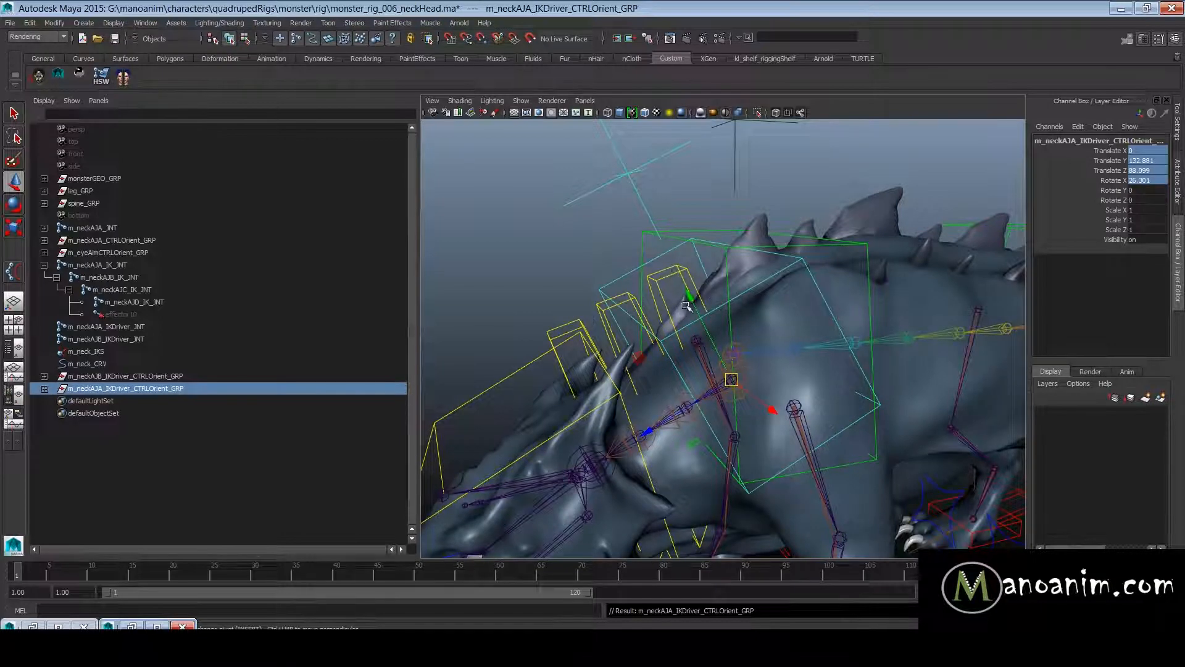
- Compare the pivot position and orientation of m_neckAJA_IKDriver_CTRL with those of the neighbouring m_spineAJB_IKDriver_CTRL
left_click_drag(687, 305, 771, 301, "alt")
left_click(709, 239)
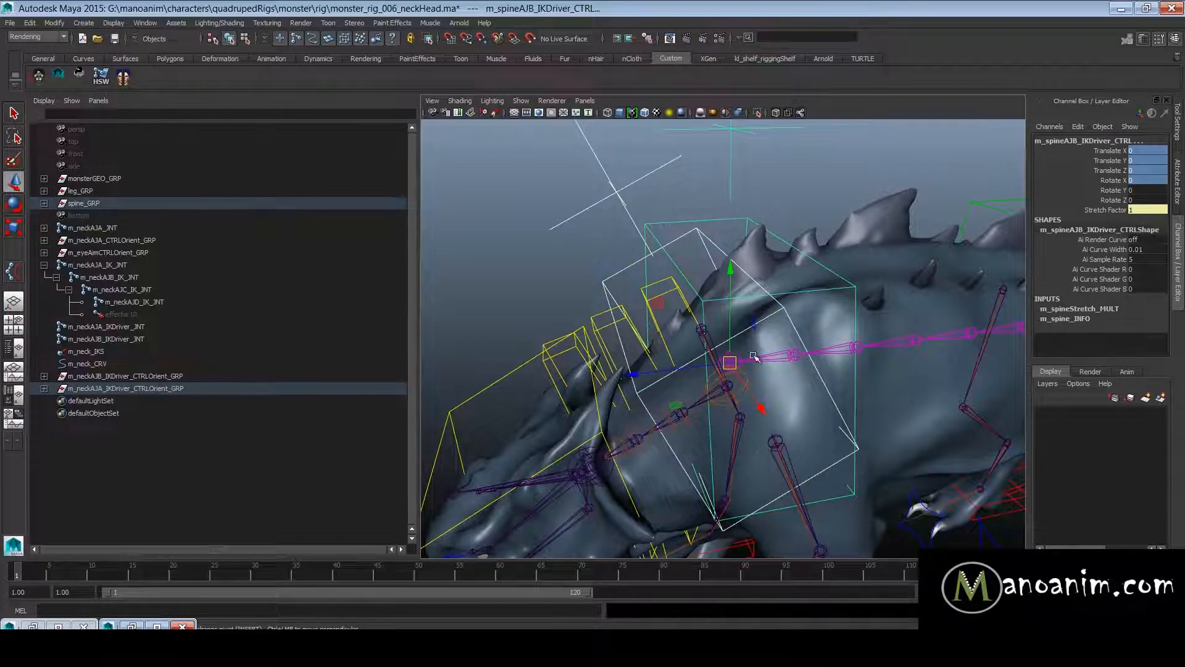
key("z")
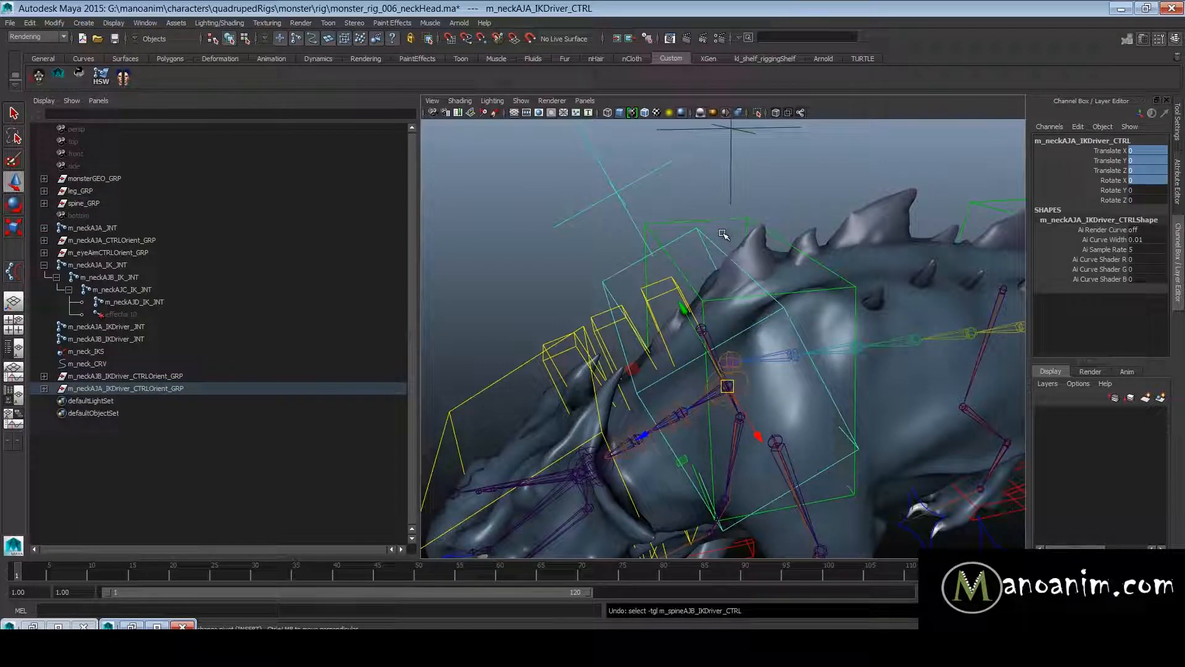
left_click(721, 224)
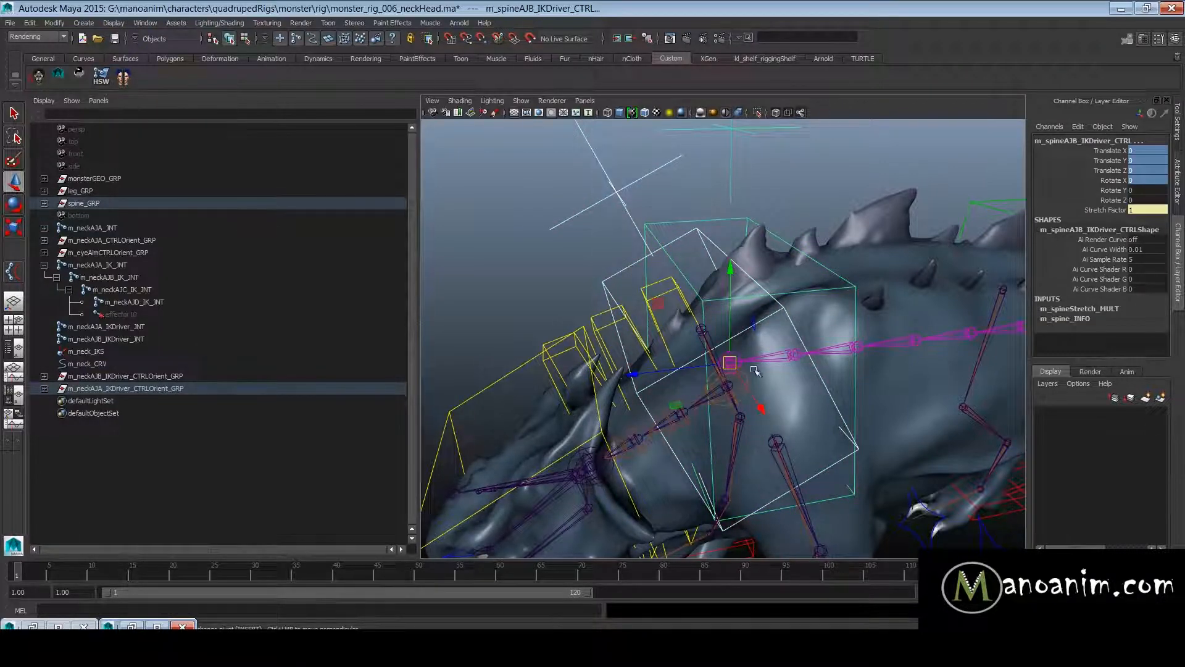
key("e")
key("z")
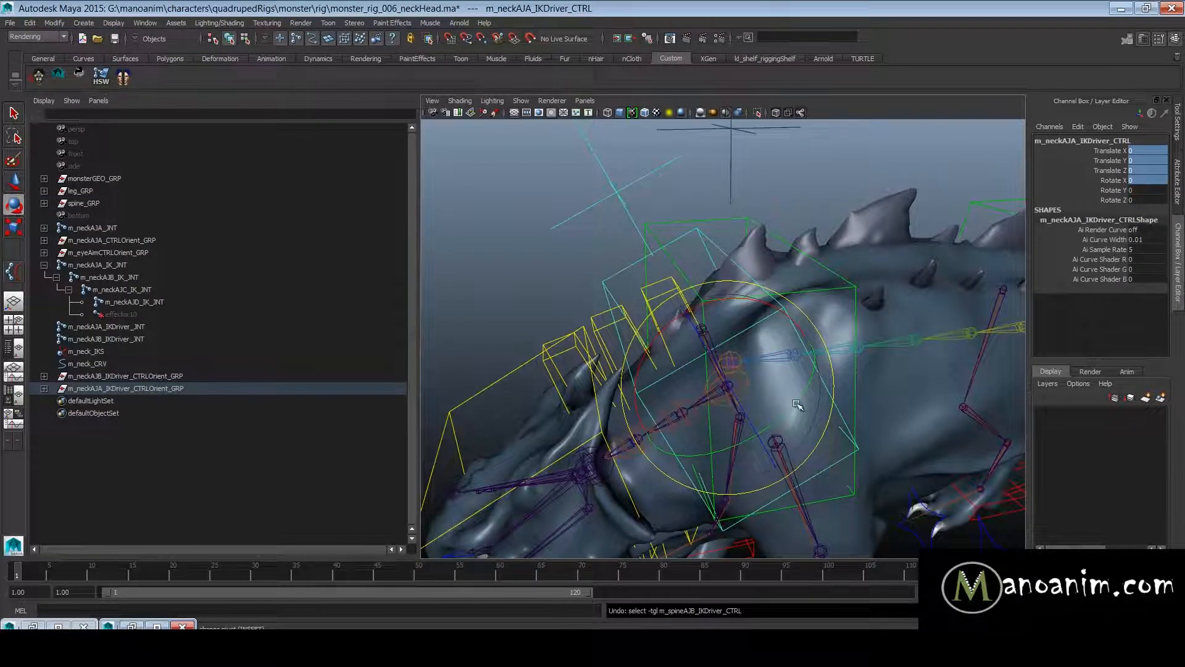
left_click(707, 224)
key("w")
left_click(607, 242)
right_click_drag(670, 315, 584, 284, "alt")
middle_click_drag(584, 284, 611, 232, "alt")
- Align m_neckAJB_IKDriver_CTRLOrient_GRP to m_neckAJC_IK_JNT by parenting it there with Translate X, Y, Z and Rotate X at 0, then unparenting it
left_click(128, 378)
key("f")
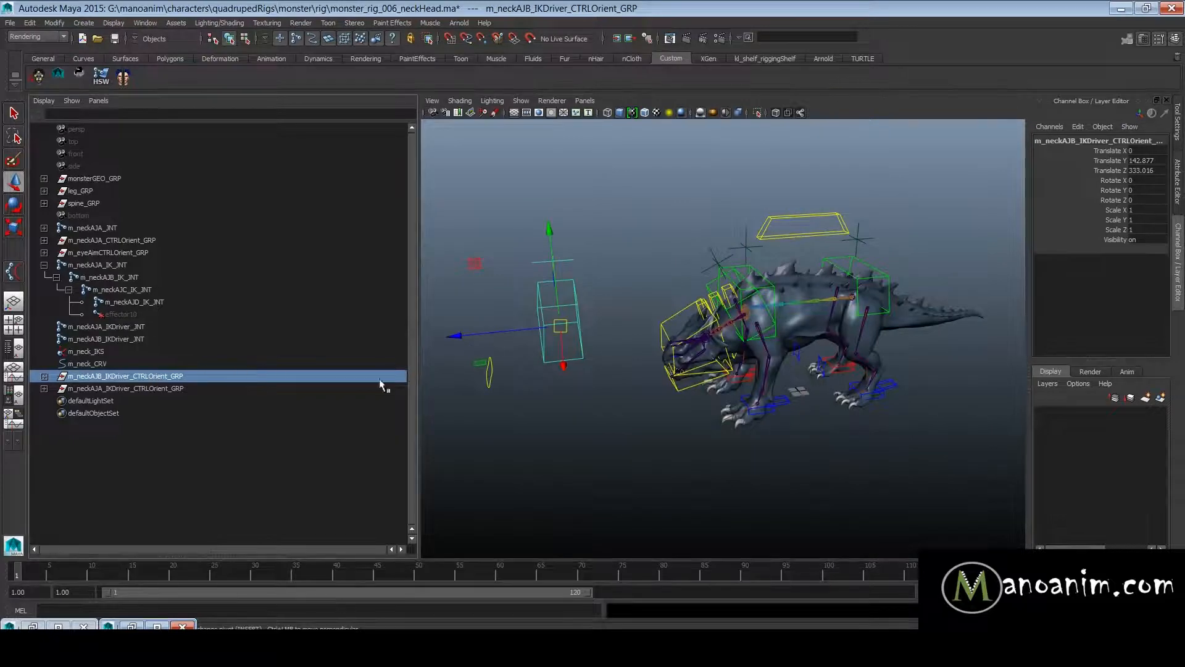
right_click_drag(741, 352, 918, 363, "alt")
left_click(720, 290, "shift")
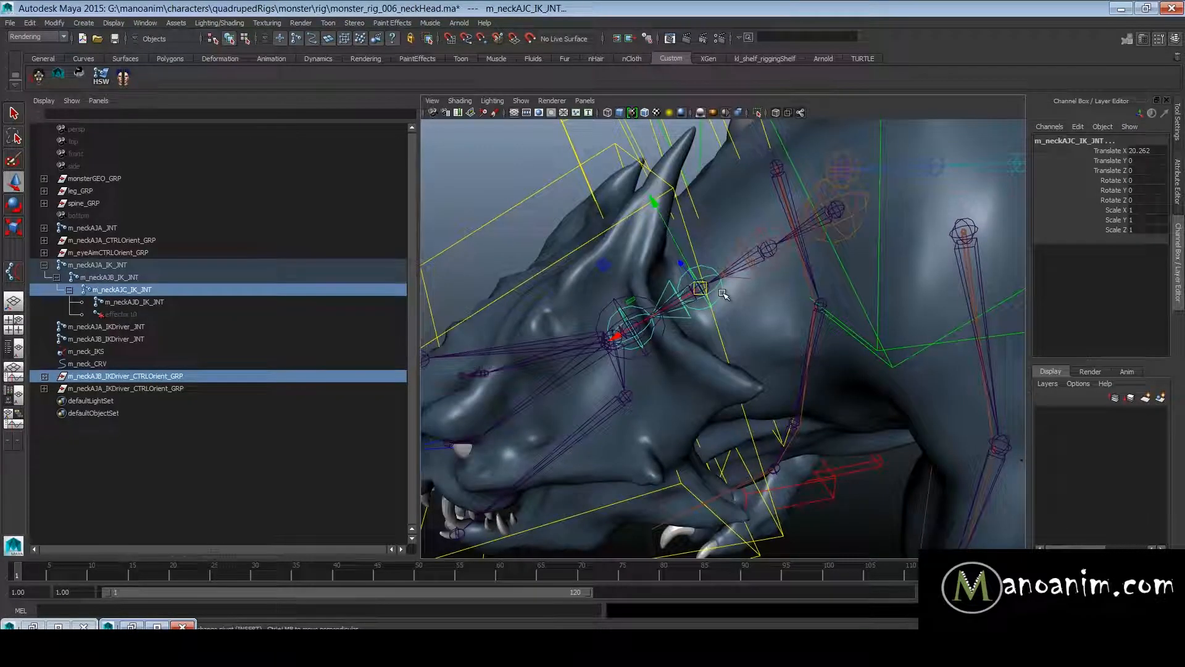
key("p")
left_click_drag(1141, 150, 1143, 179)
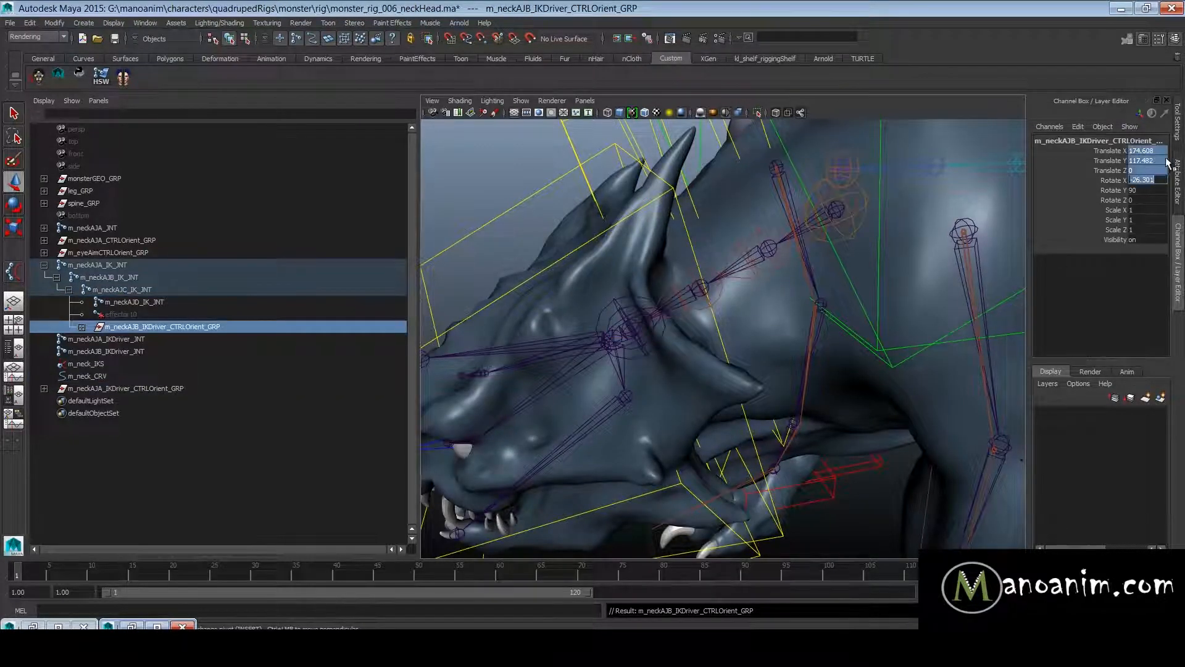
key("Return")
scroll(791, 321, "down", 3)
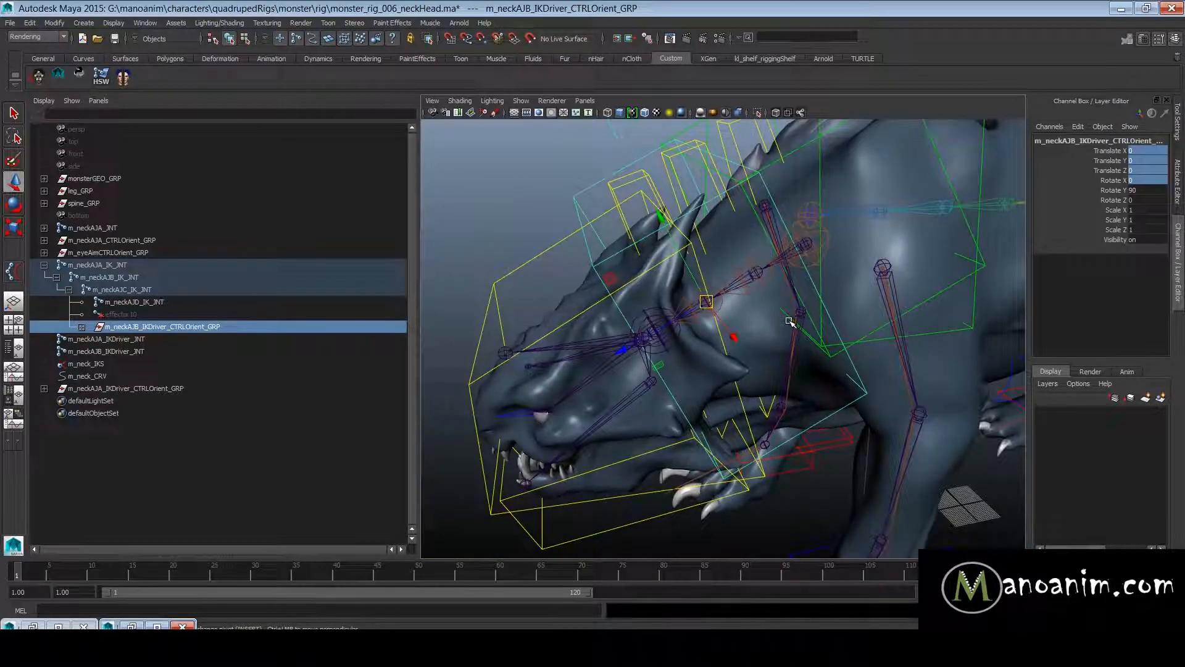
key("shift+p")
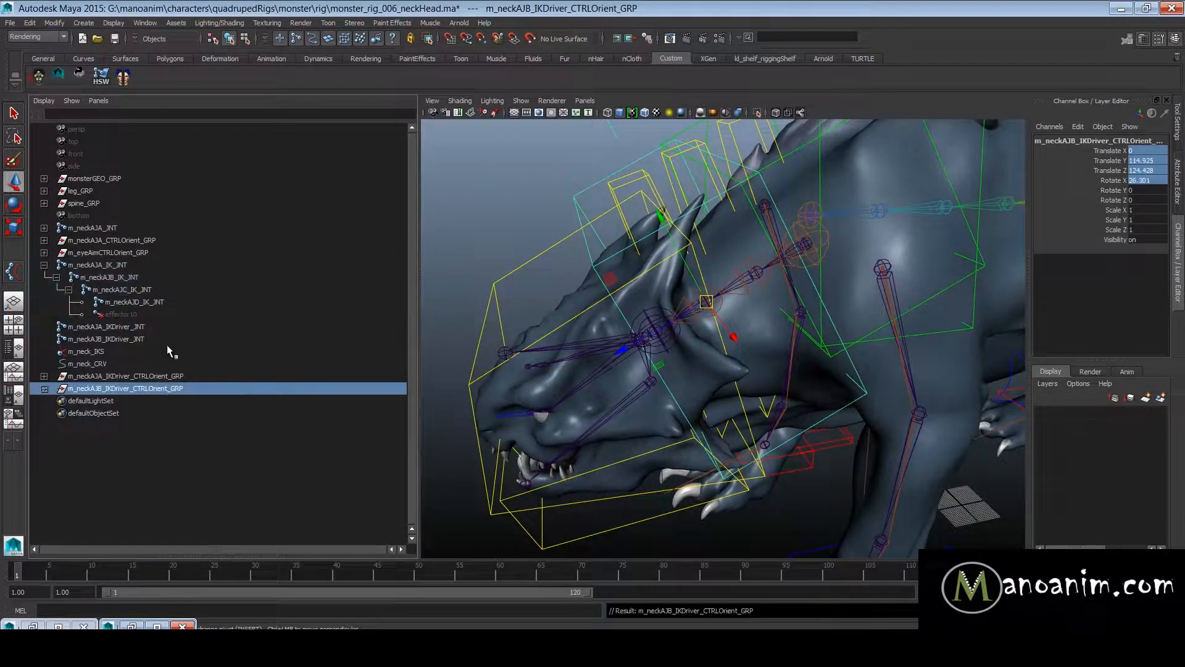
- Scale down the curve CVs of both neck driver controls so the boxes become much smaller
left_click(117, 376, "ctrl")
scroll(681, 273, "down", 3)
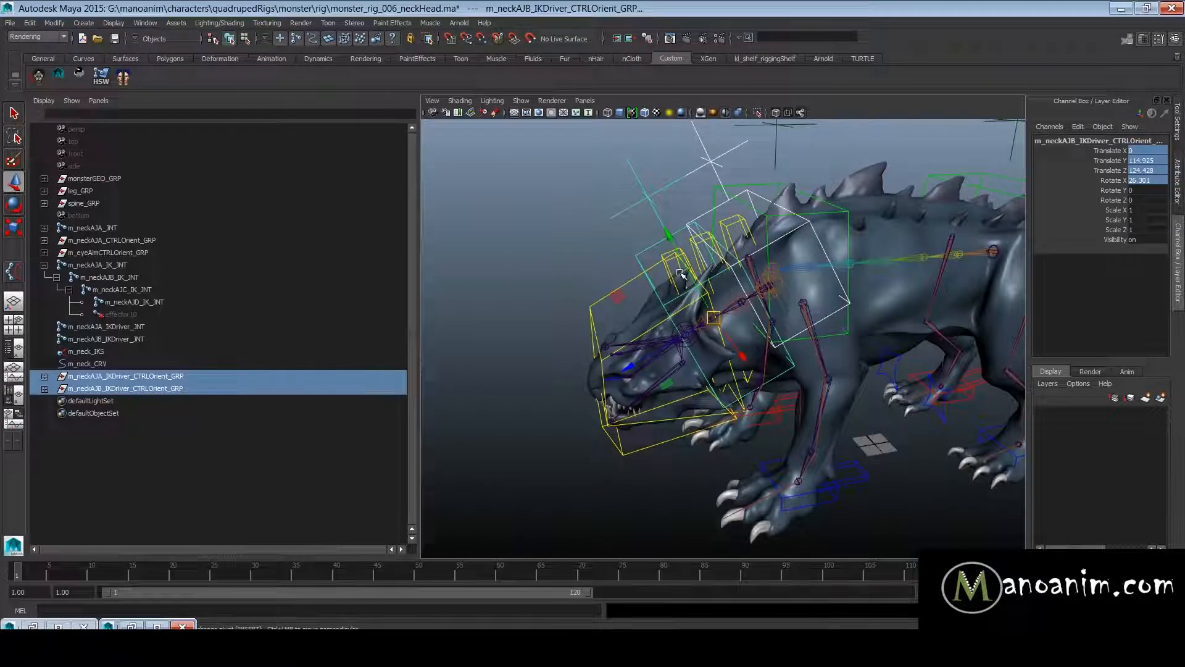
scroll(702, 282, "up", 1)
left_click_drag(703, 282, 735, 256, "alt")
key("F8")
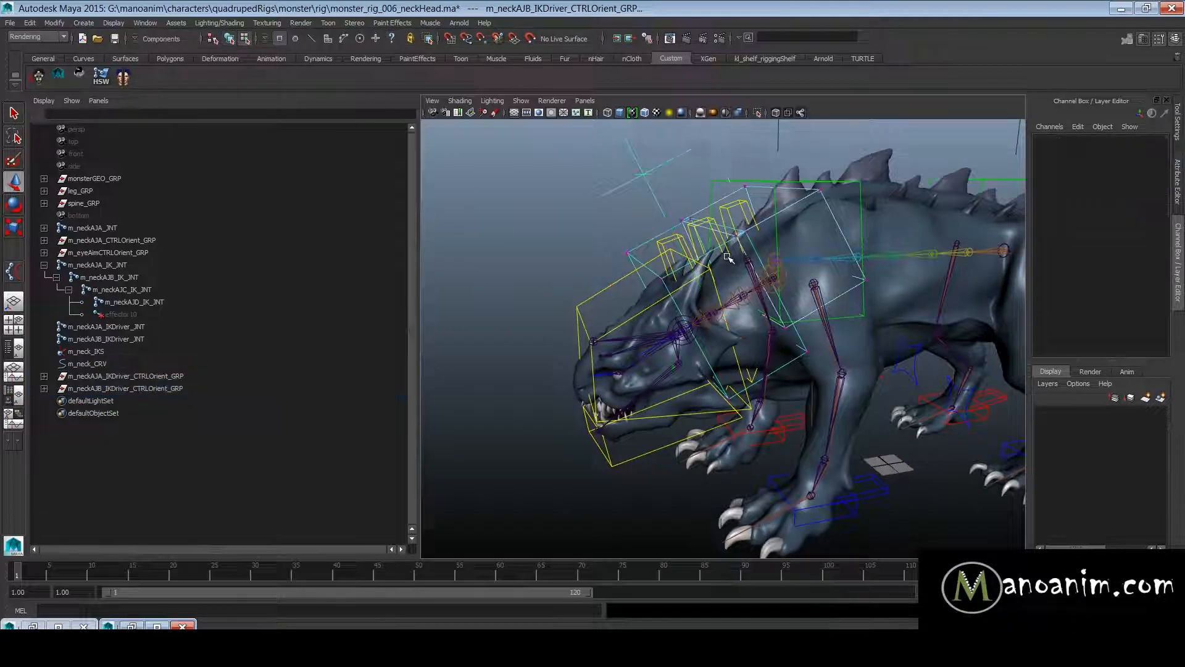
left_click_drag(704, 289, 732, 315, "alt")
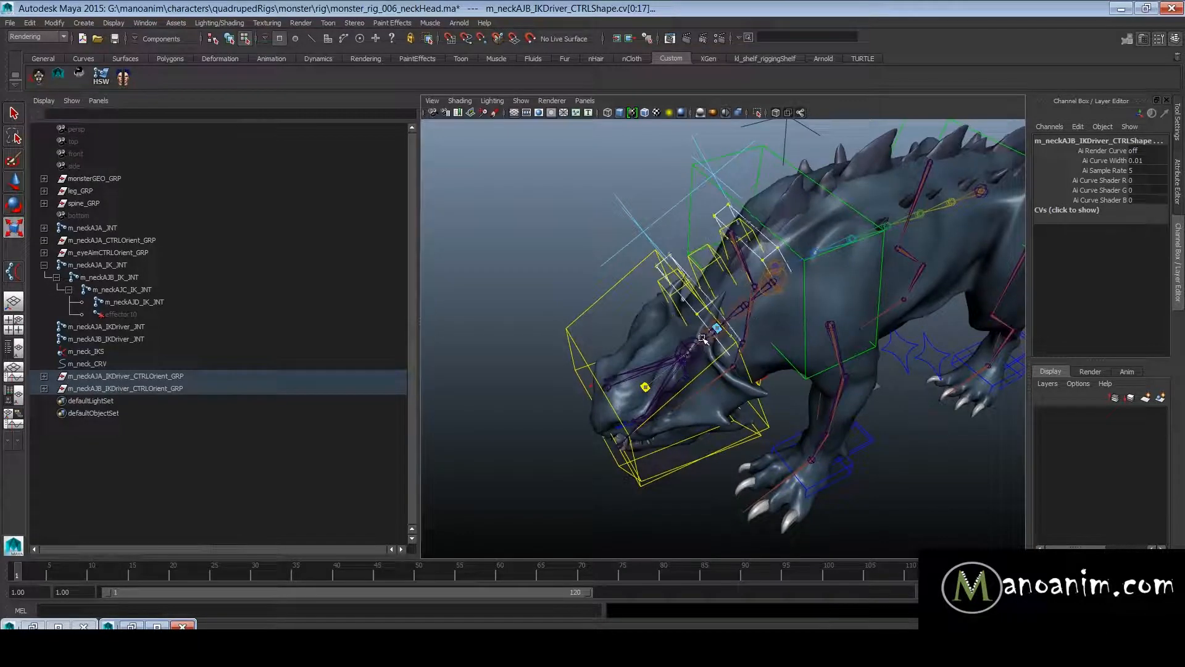
left_click_drag(821, 284, 781, 252, "alt")
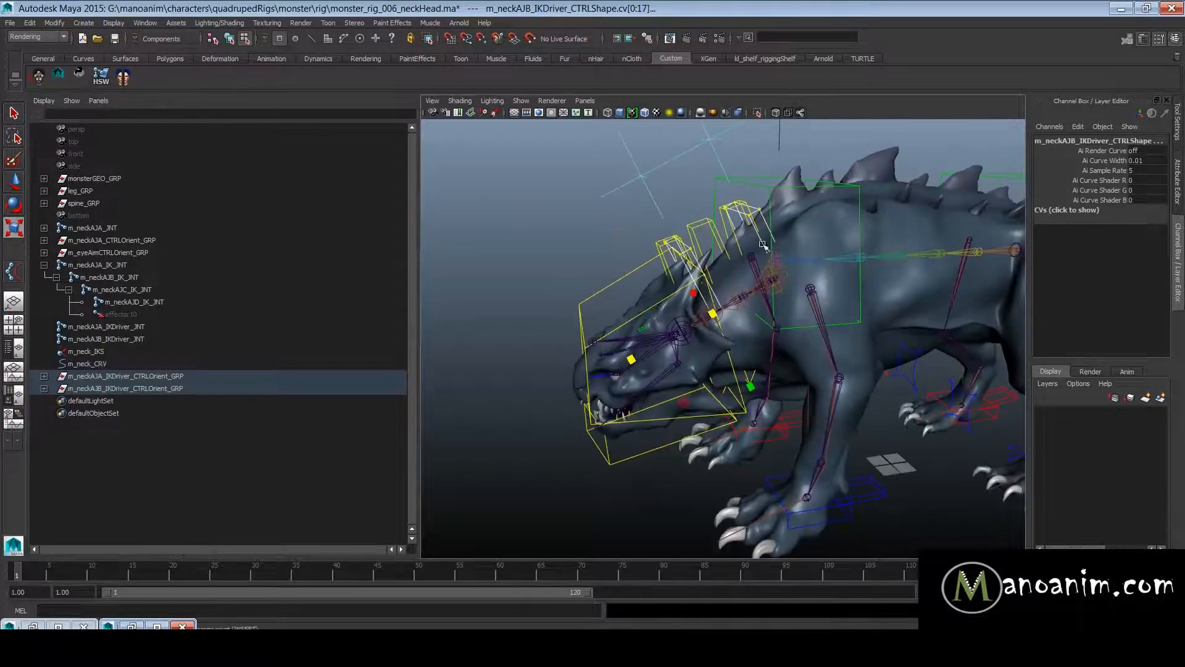
middle_click_drag(793, 263, 826, 304, "alt")
- Move the CVs of both neck driver control shapes up above the neck and return to object selection
scroll(796, 301, "up", 3)
key("w")
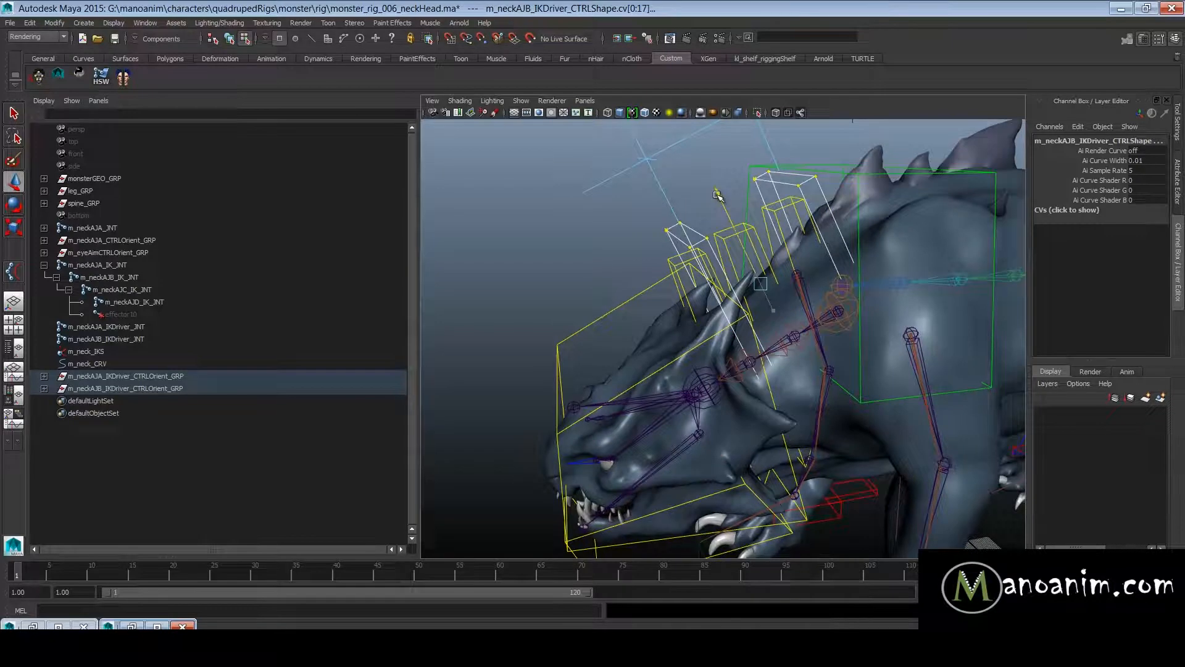
left_click_drag(724, 201, 886, 242, "alt")
right_click_drag(886, 242, 932, 254, "alt")
left_click_drag(932, 254, 853, 253, "alt")
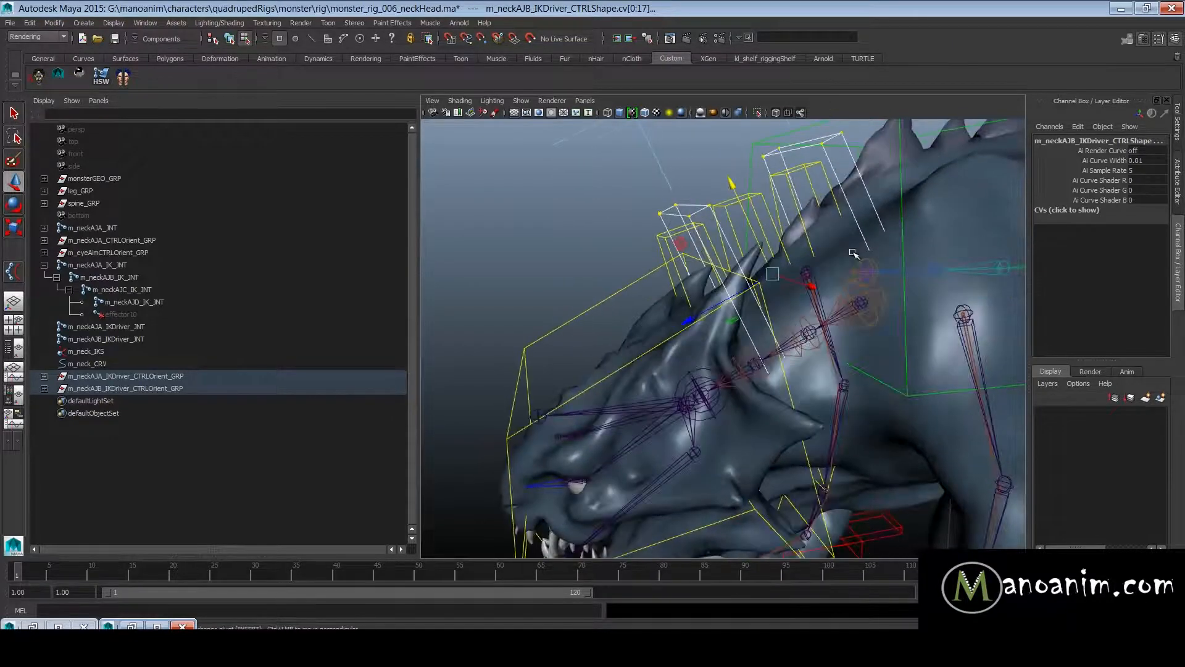
key("F8")
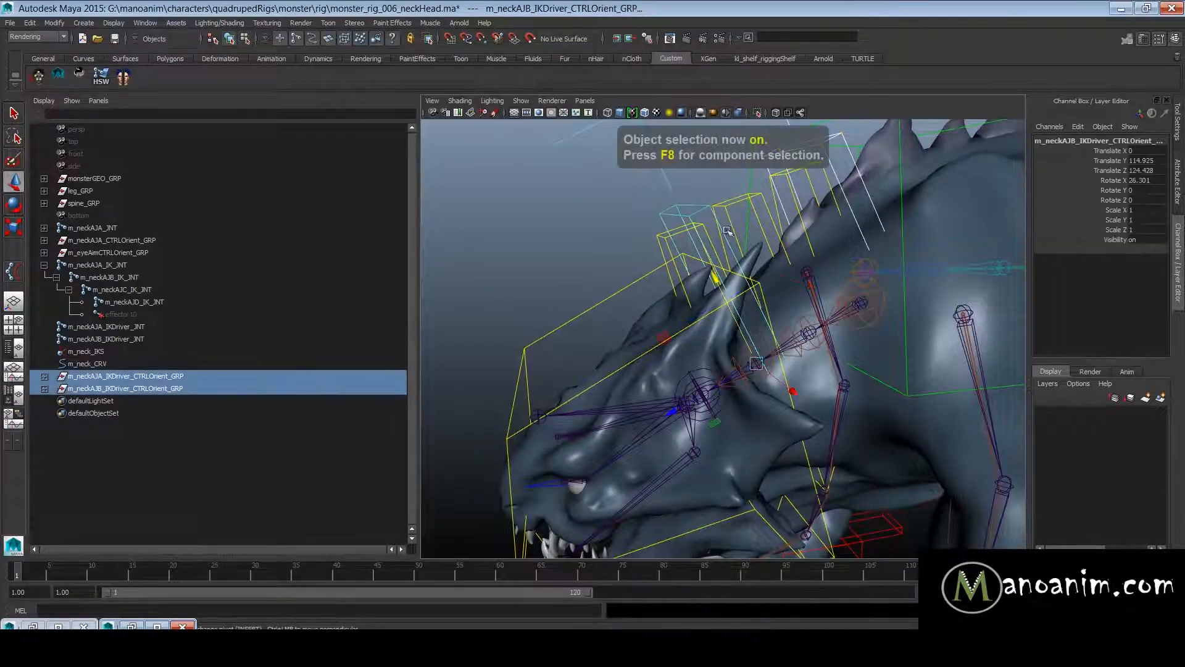
- Reveal the shape nodes of the neck control hierarchy and select the curve shapes of m_neckAJA_CTRL, m_neckAJB_CTRL and m_neckAJC_CTRL
left_click(673, 235)
right_click_drag(770, 257, 660, 248, "alt")
left_click_drag(661, 248, 679, 246, "alt")
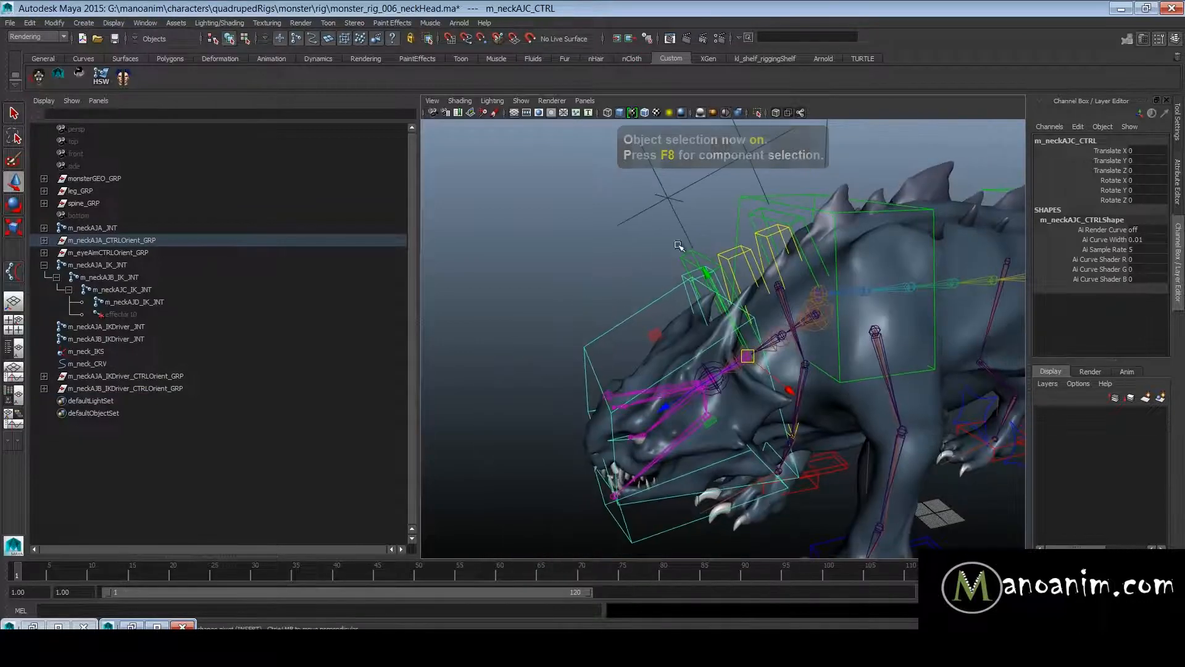
key("f")
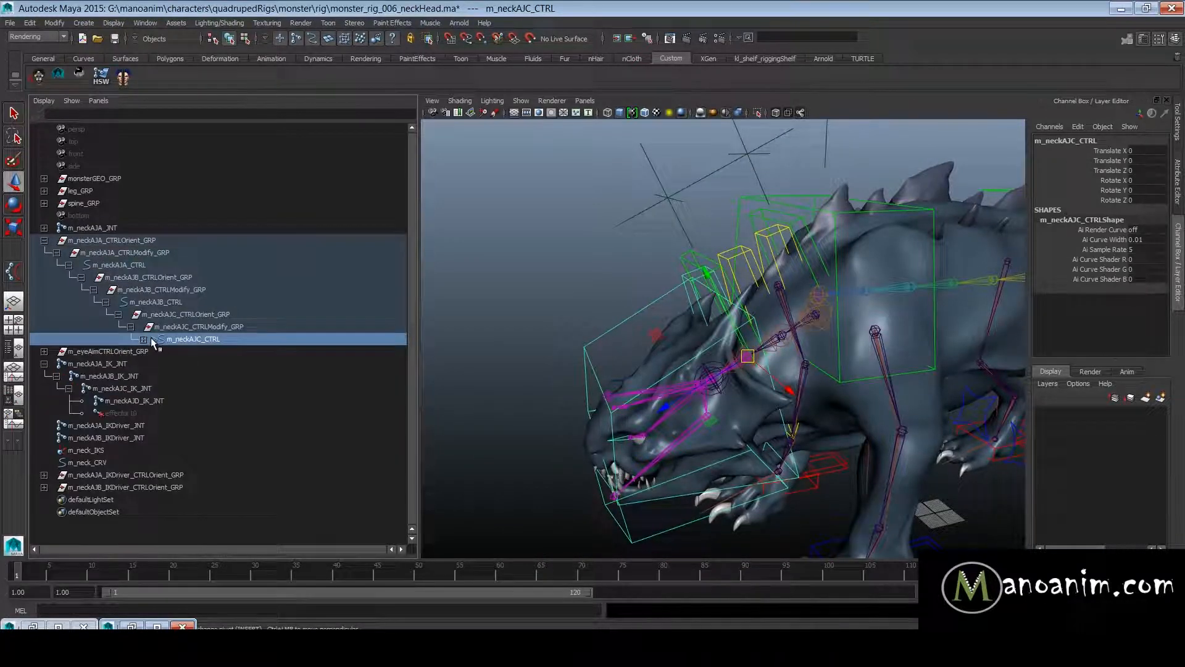
left_click(143, 339)
right_click(173, 306)
left_click(224, 321)
key("Down")
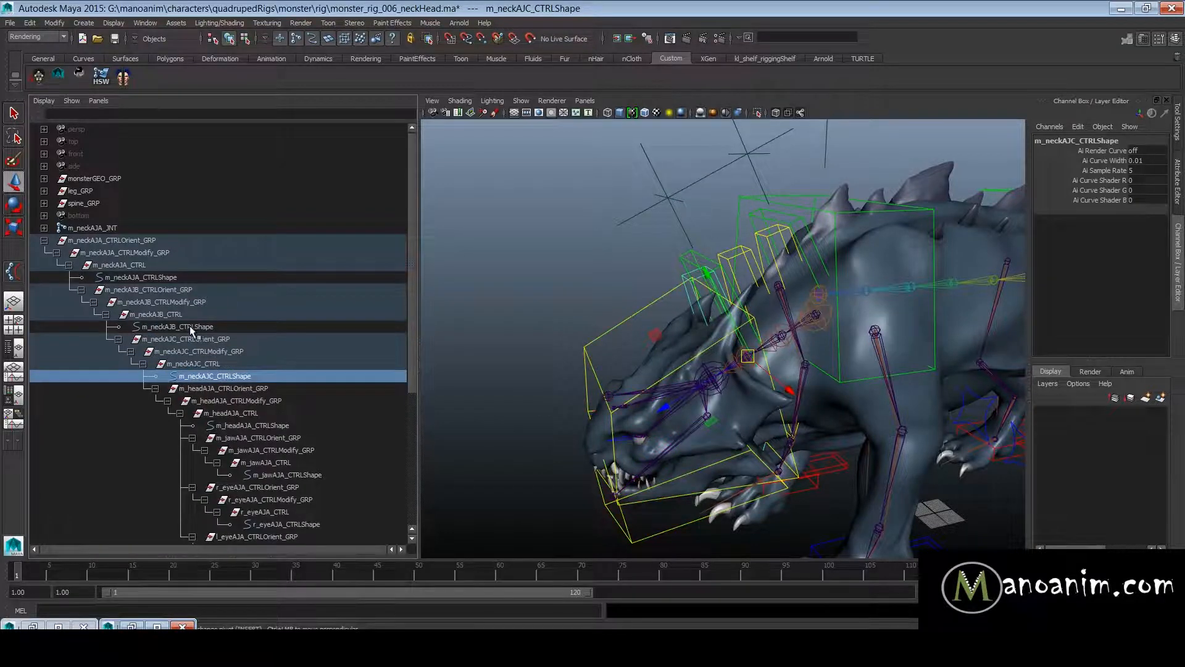
left_click(185, 326, "ctrl")
left_click(141, 278, "ctrl")
- Scale the CVs of the three neck control curves so the boxes become narrower, and return to object selection
left_click_drag(654, 309, 692, 314, "alt")
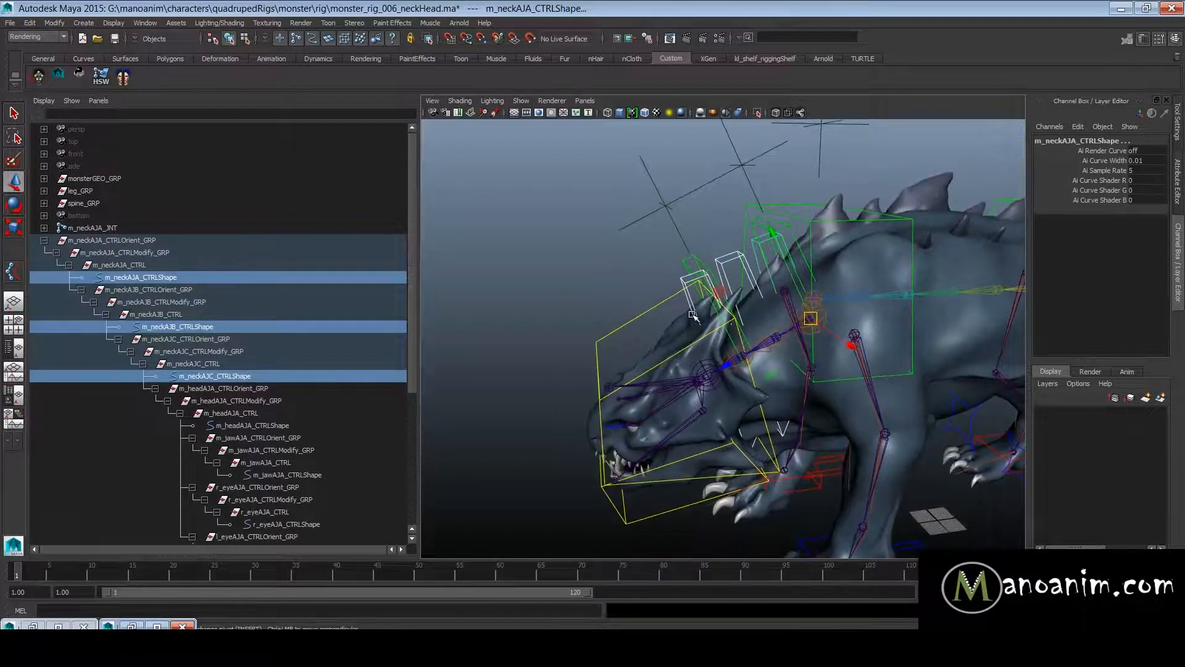
key("F8")
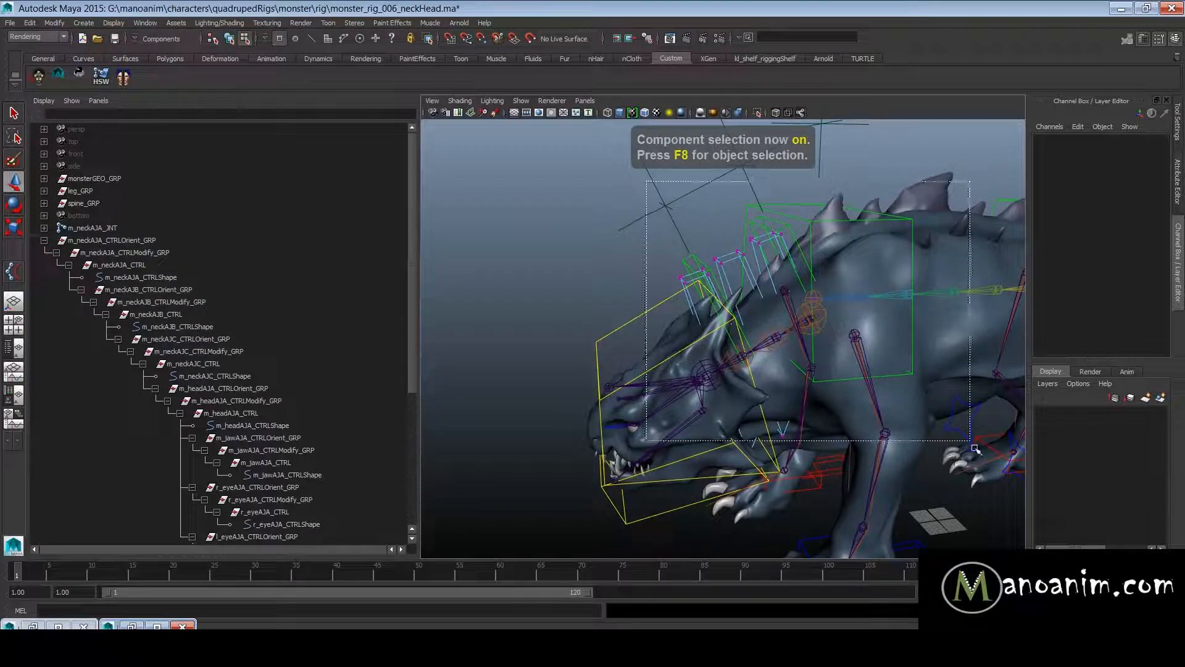
left_click_drag(655, 208, 886, 412)
left_click_drag(947, 502, 948, 503)
left_click_drag(949, 503, 982, 525, "alt")
key("e")
key("r")
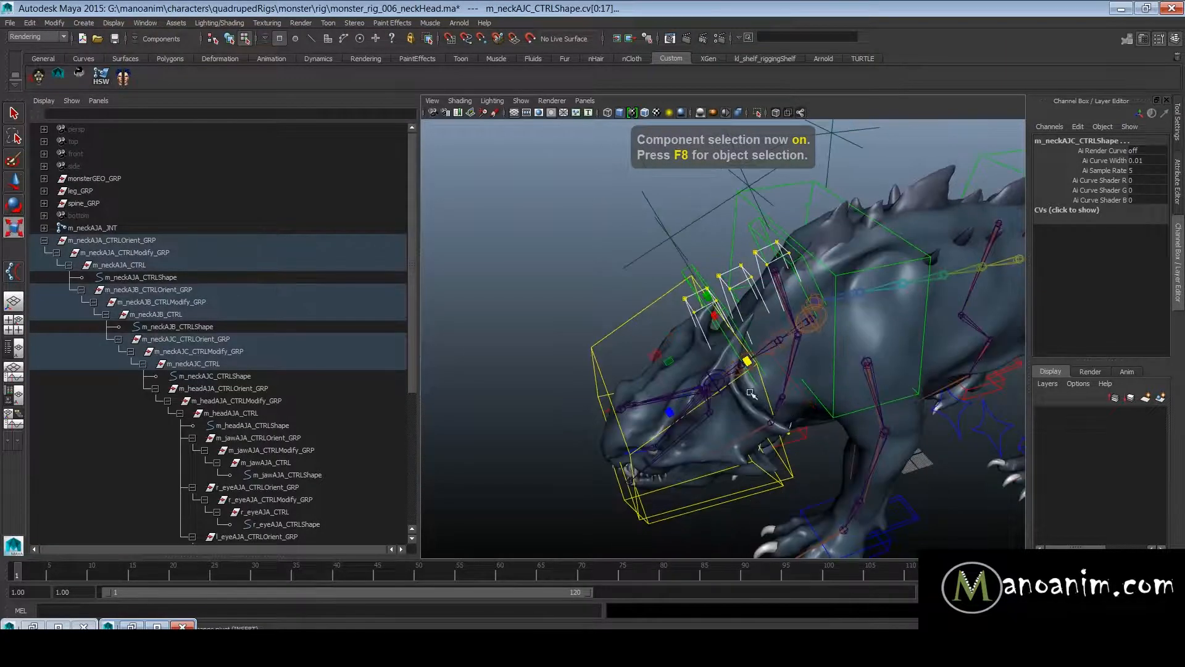
left_click_drag(671, 411, 705, 394)
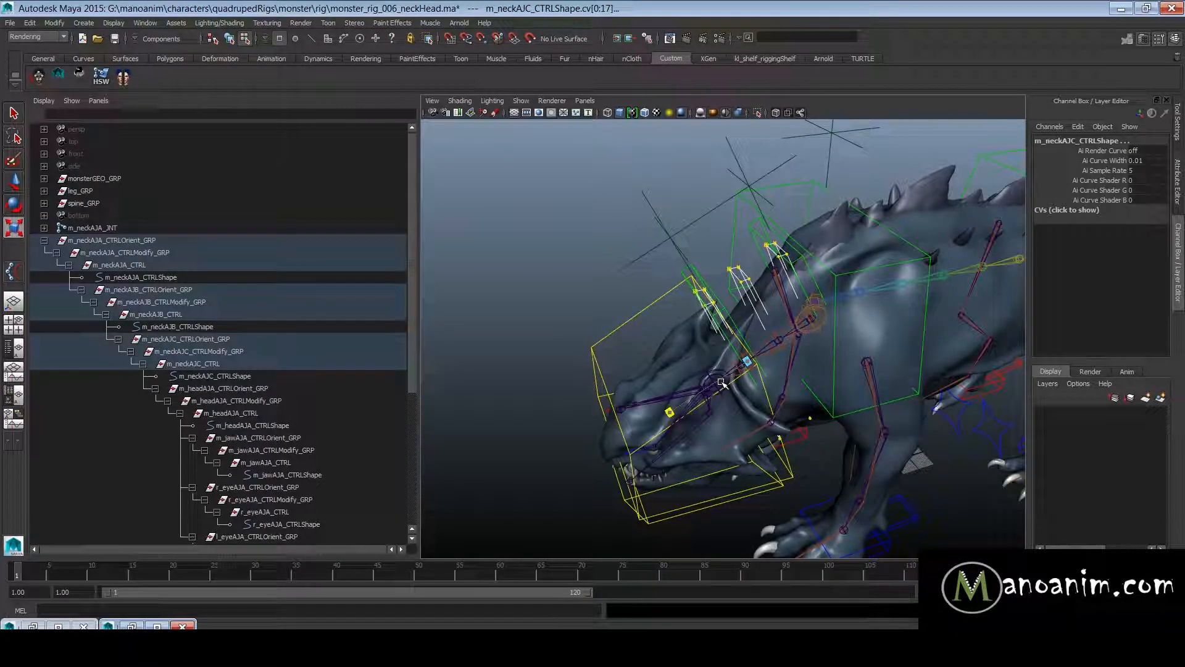
key("ctrl+z")
left_click_drag(774, 382, 713, 388, "alt")
key("F8")
left_click(648, 273)
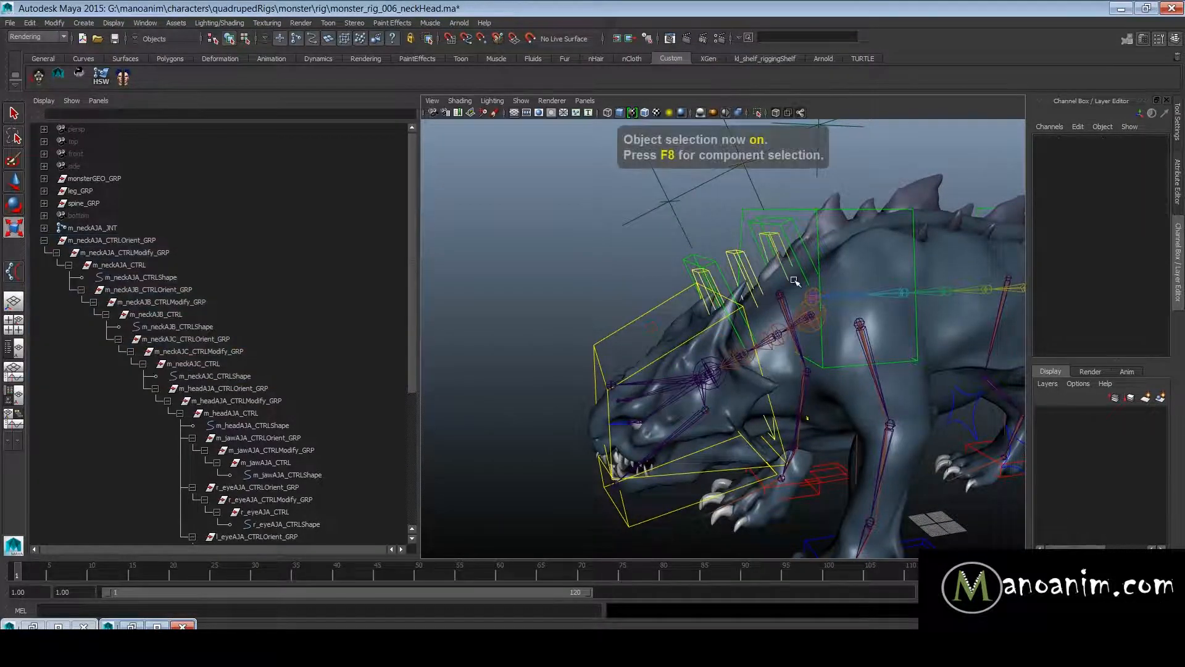
- Select m_neckAJA_IKDriver_CTRL, try moving it and undo the move
right_click_drag(794, 277, 839, 309, "alt")
left_click_drag(838, 309, 708, 300, "alt")
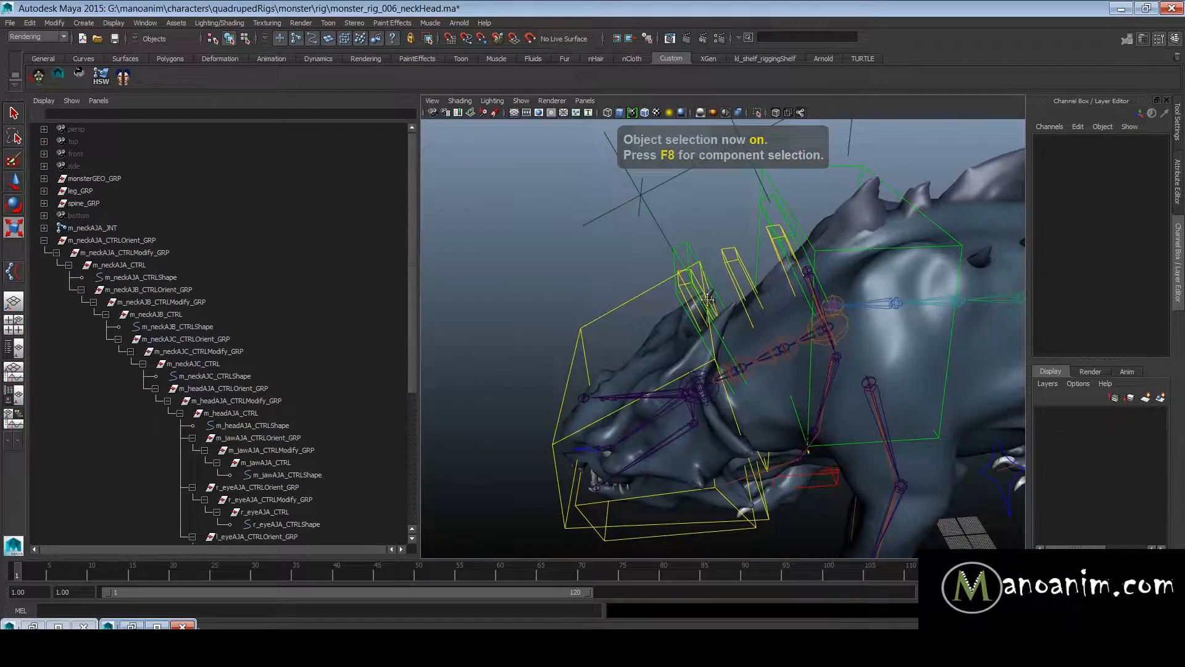
right_click_drag(708, 300, 799, 347, "alt")
left_click_drag(799, 347, 791, 328, "alt")
key("w")
left_click(773, 260)
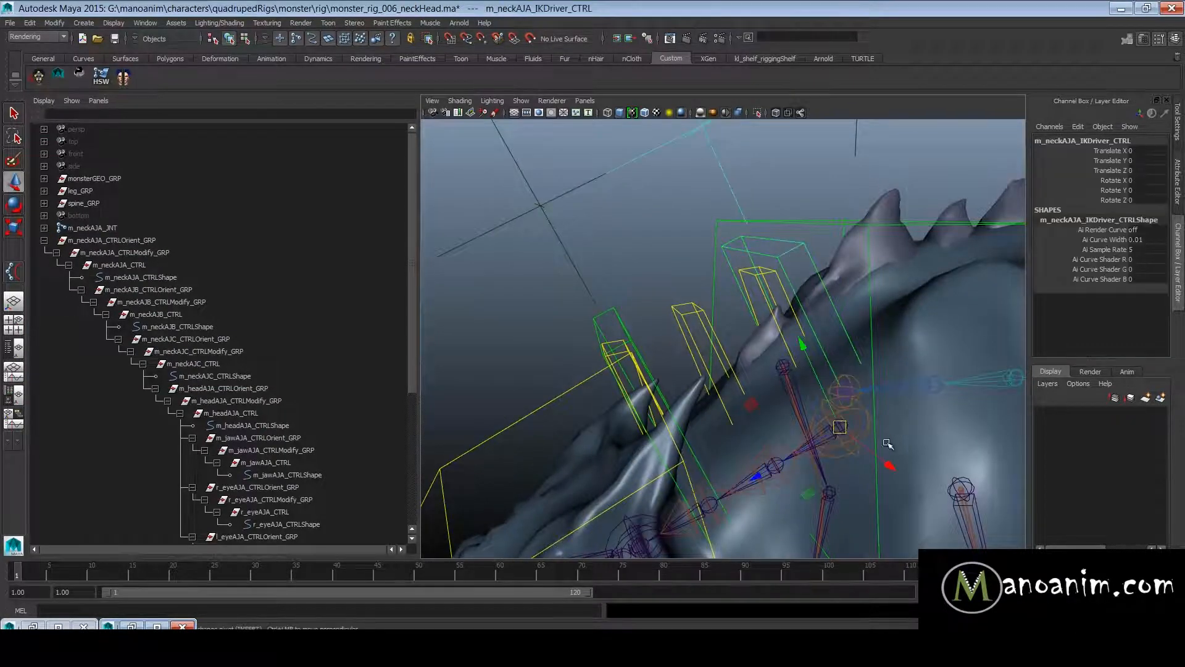
left_click_drag(830, 406, 773, 299, "alt")
key("ctrl+z")
- Parent-constrain m_neckAJA_IKDriver_JNT to m_neckAJA_IKDriver_CTRL with Maintain offset on and all translate and rotate axes
right_click_drag(878, 394, 733, 333, "alt")
middle_click_drag(733, 333, 726, 287, "alt")
right_click_drag(725, 287, 852, 332, "alt")
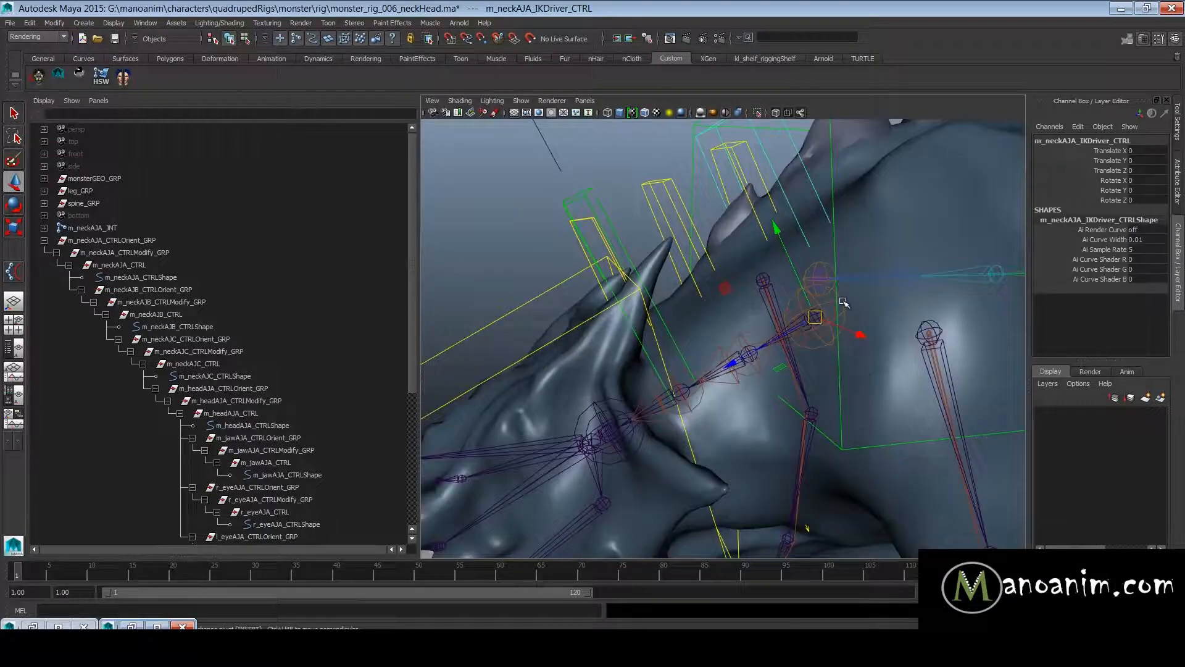
right_click_drag(800, 151, 744, 227, "alt")
right_click_drag(805, 318, 841, 324, "alt")
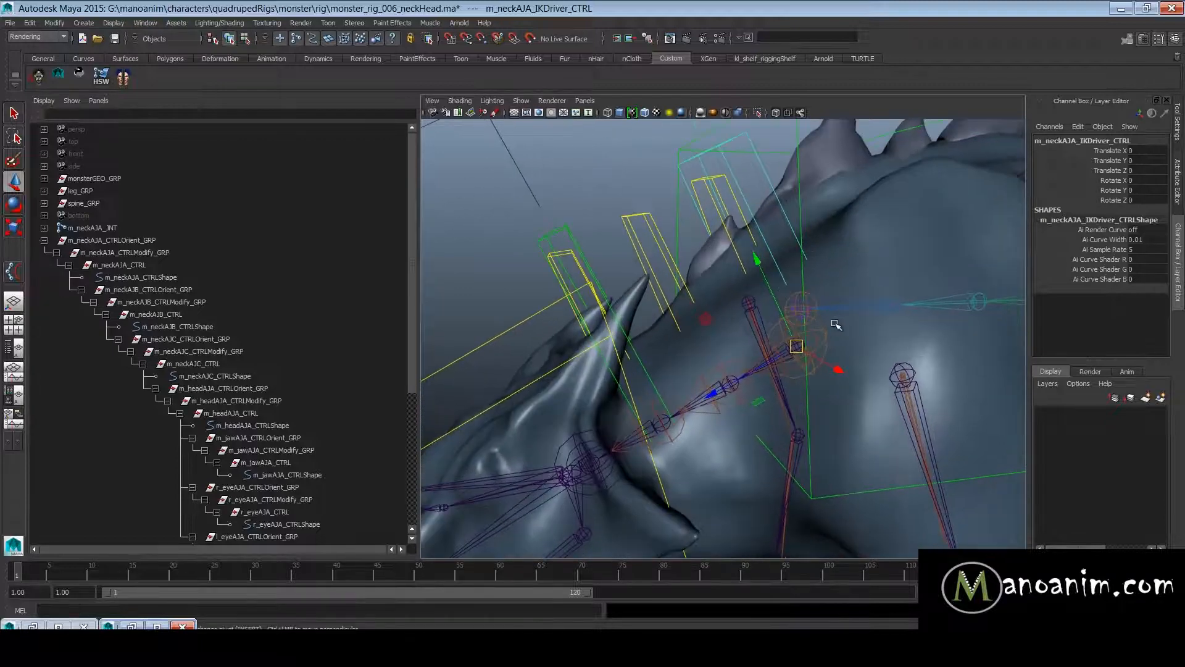
left_click(827, 337)
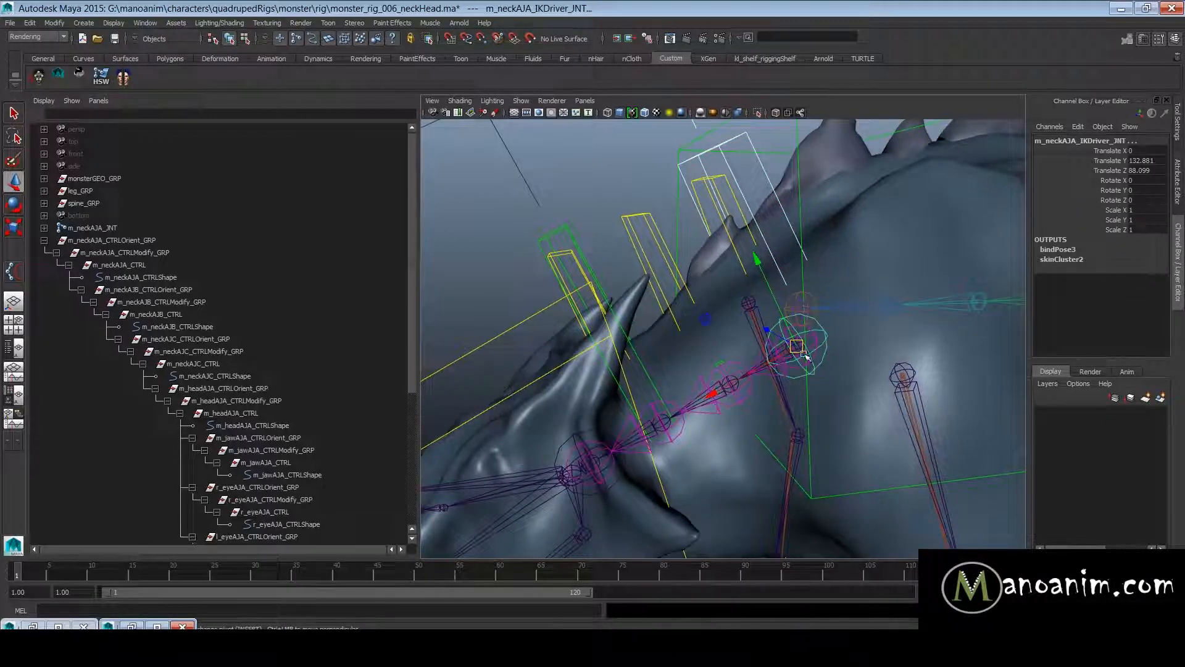
key("space")
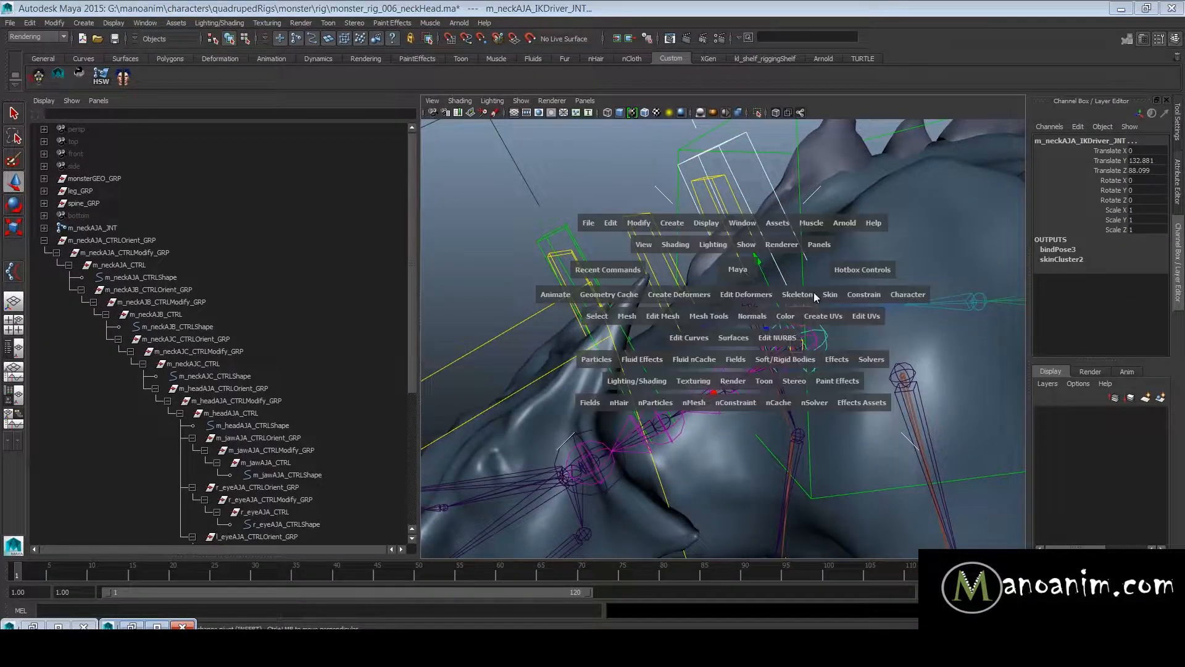
left_click_drag(865, 295, 916, 326)
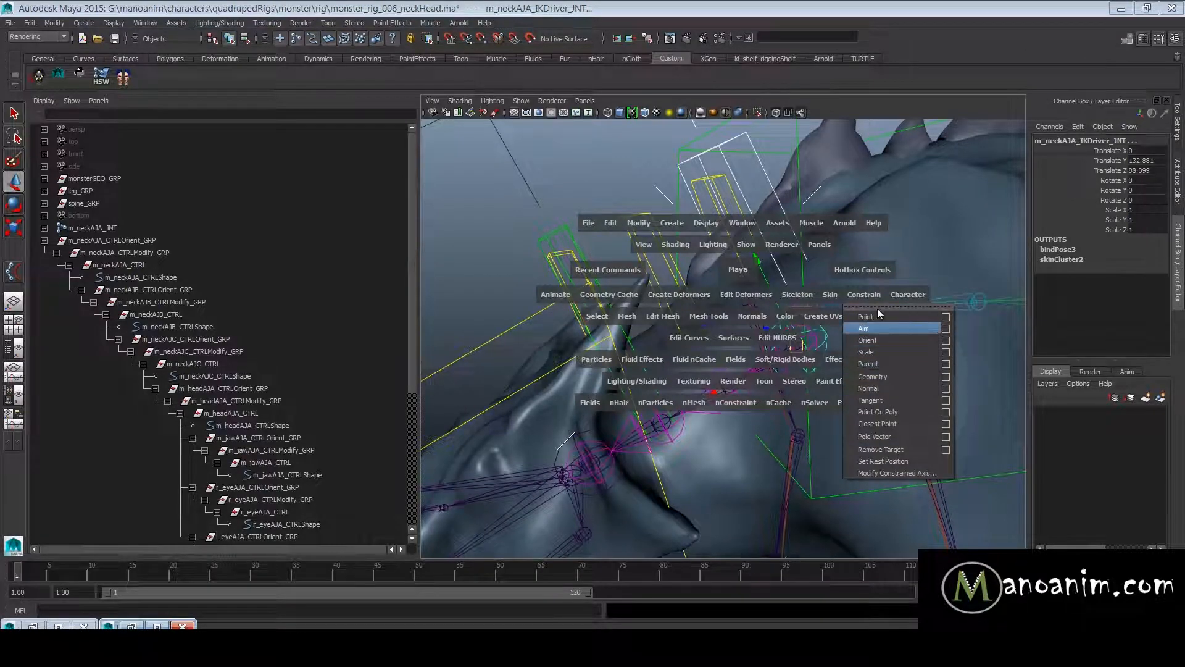
left_click(947, 365)
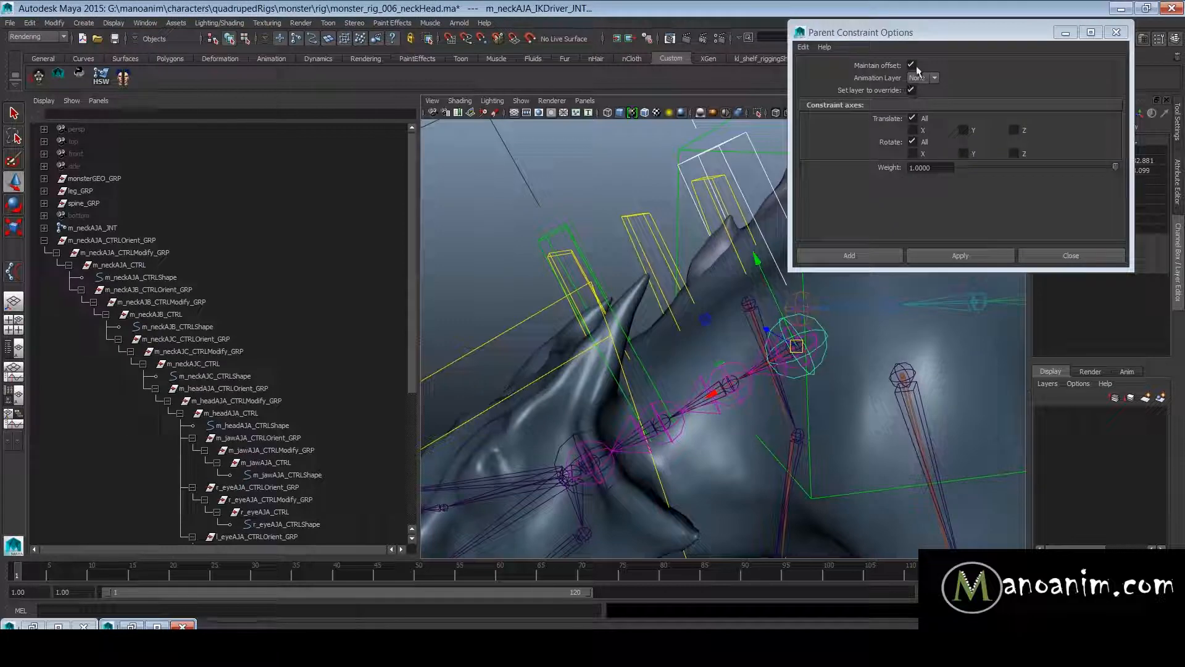
left_click(960, 256)
left_click(1071, 255)
- Test the new constraint by moving m_neckAJA_IKDriver_CTRL, and undo the move
right_click_drag(816, 335, 779, 302, "alt")
left_click_drag(779, 302, 769, 253, "alt")
left_click(759, 234)
left_click_drag(789, 352, 786, 315)
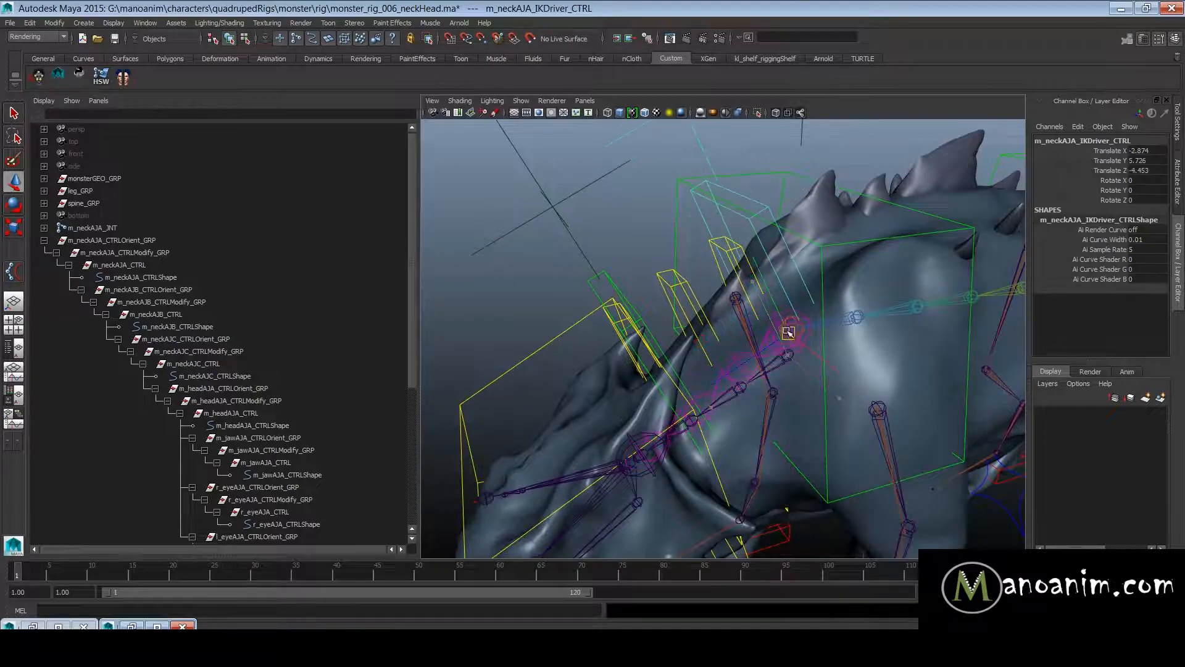
key("ctrl+z")
left_click_drag(784, 392, 620, 185, "alt")
- Parent m_neckAJB_IKDriver_CTRLOrient_GRP under m_neckAJB_IKDriver_JNT
left_click(605, 173)
right_click_drag(605, 173, 794, 325, "alt")
left_click_drag(725, 353, 919, 305, "alt")
left_click_drag(940, 357, 741, 222, "alt")
scroll(230, 395, "down", 6)
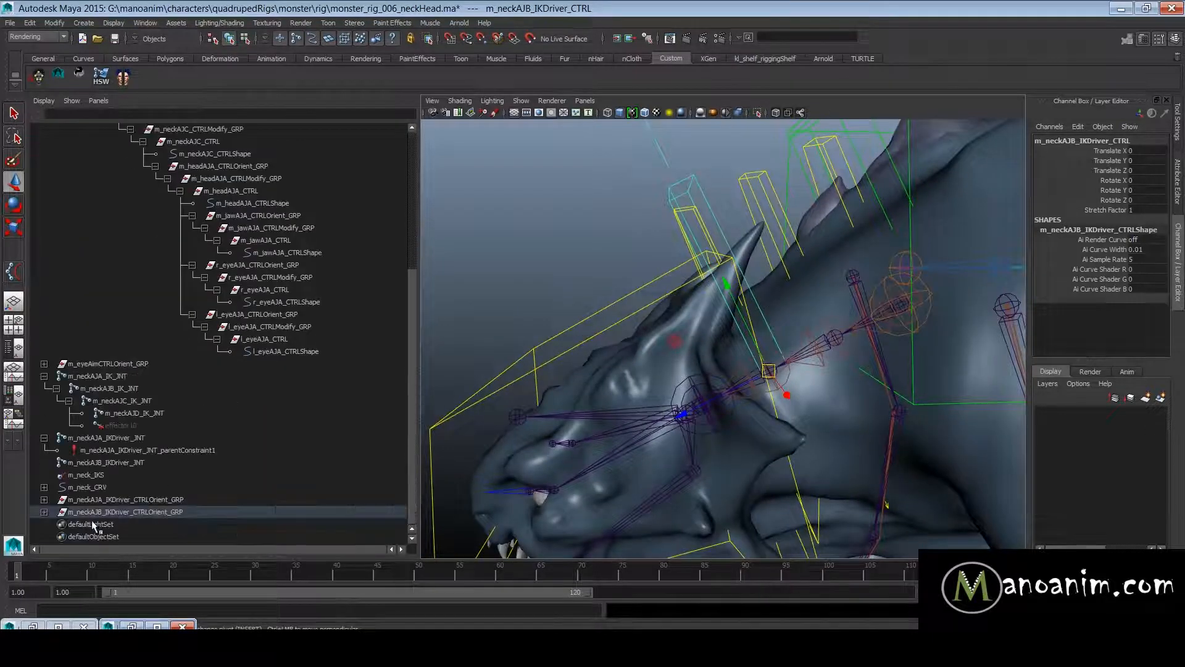
left_click(108, 512)
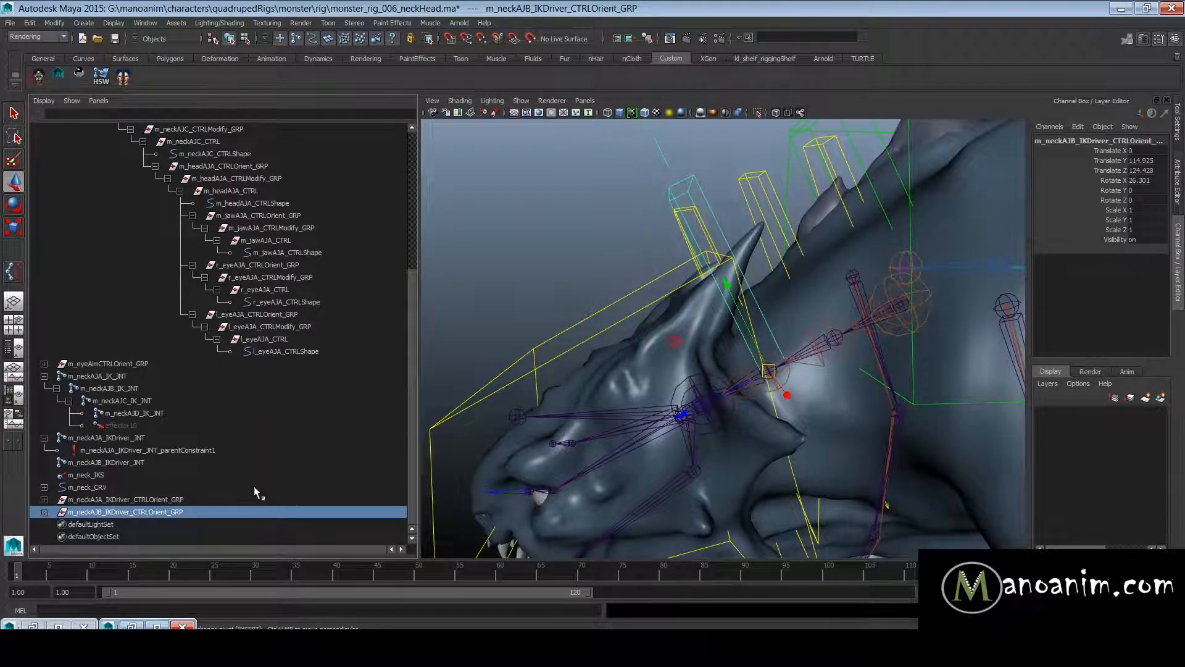
right_click_drag(583, 398, 823, 384, "alt")
left_click_drag(742, 358, 732, 330, "alt")
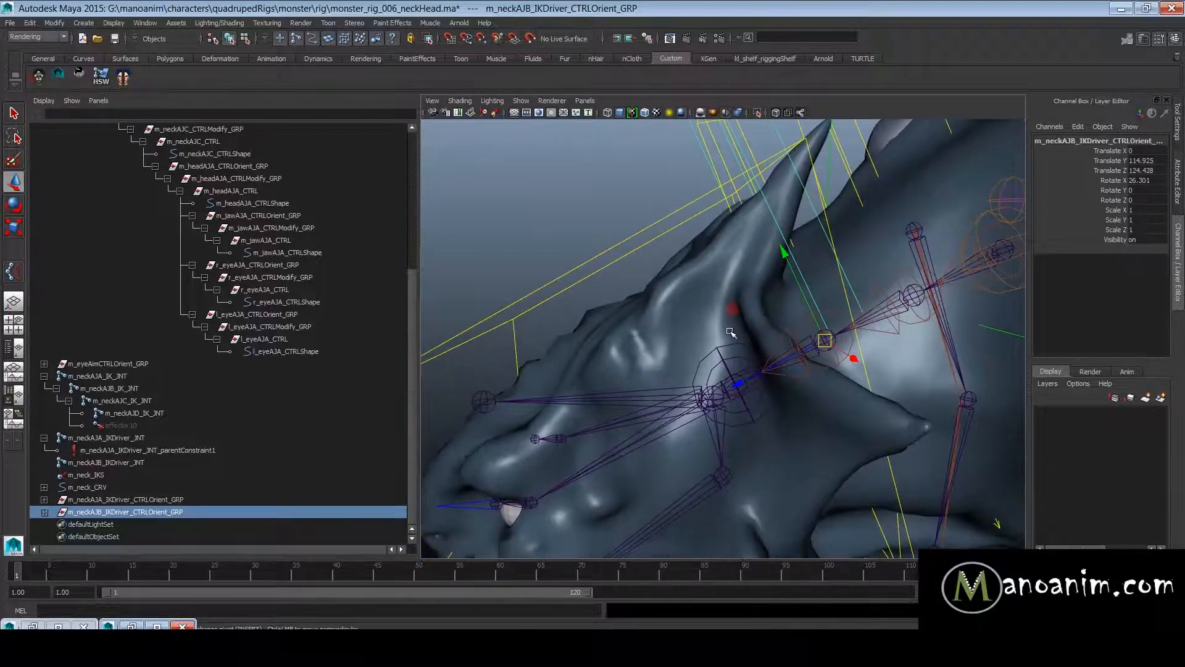
left_click(728, 344, "shift")
key("p")
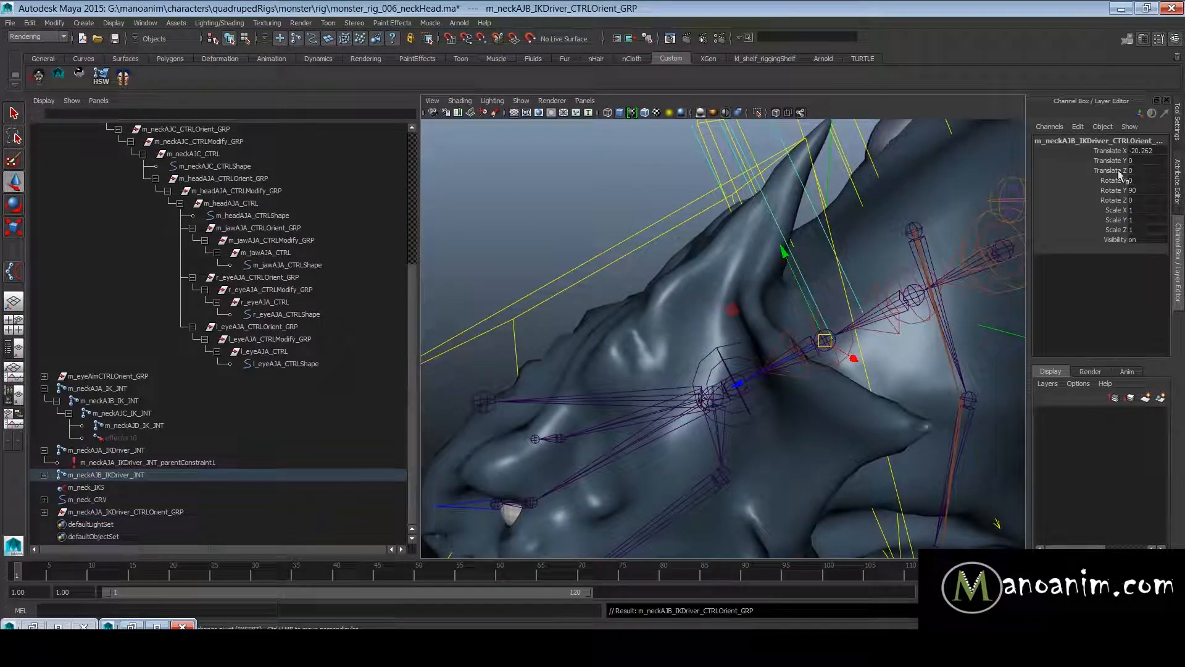
- Set Translate X of m_neckAJB_IKDriver_CTRLOrient_GRP to 0 and unparent the group from the driver joint
left_click(1165, 149)
type("0")
key("Return")
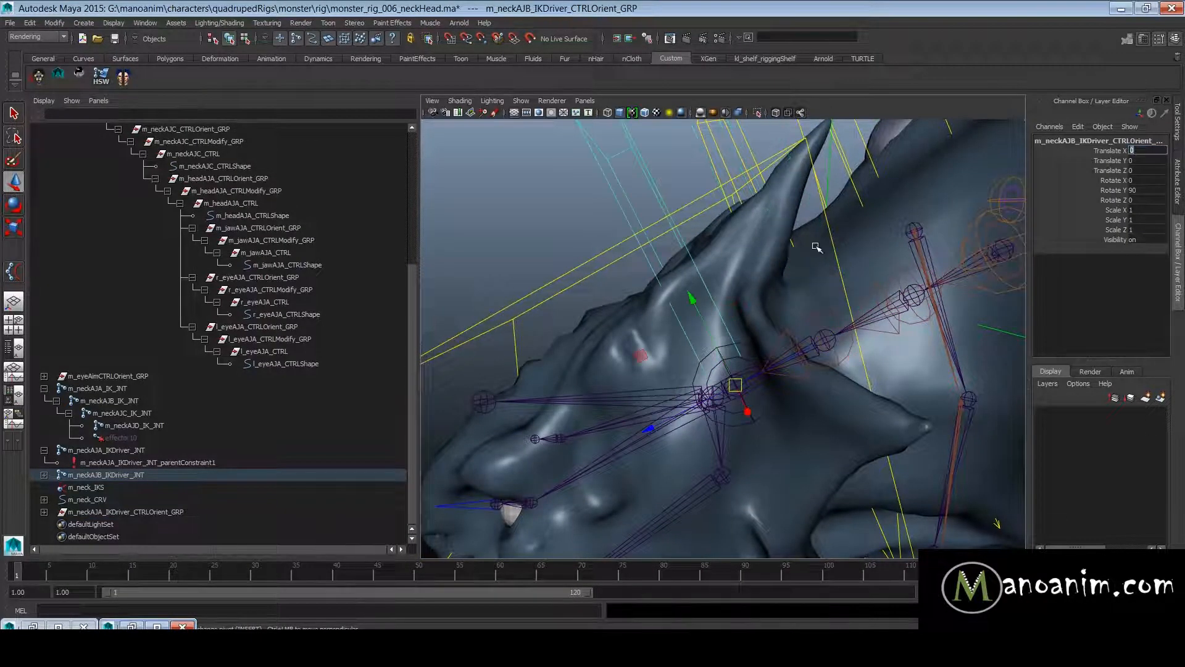
left_click_drag(816, 247, 733, 269, "alt")
key("shift+p")
- Parent-constrain m_neckAJB_IKDriver_JNT to m_neckAJB_IKDriver_CTRL
left_click(643, 235)
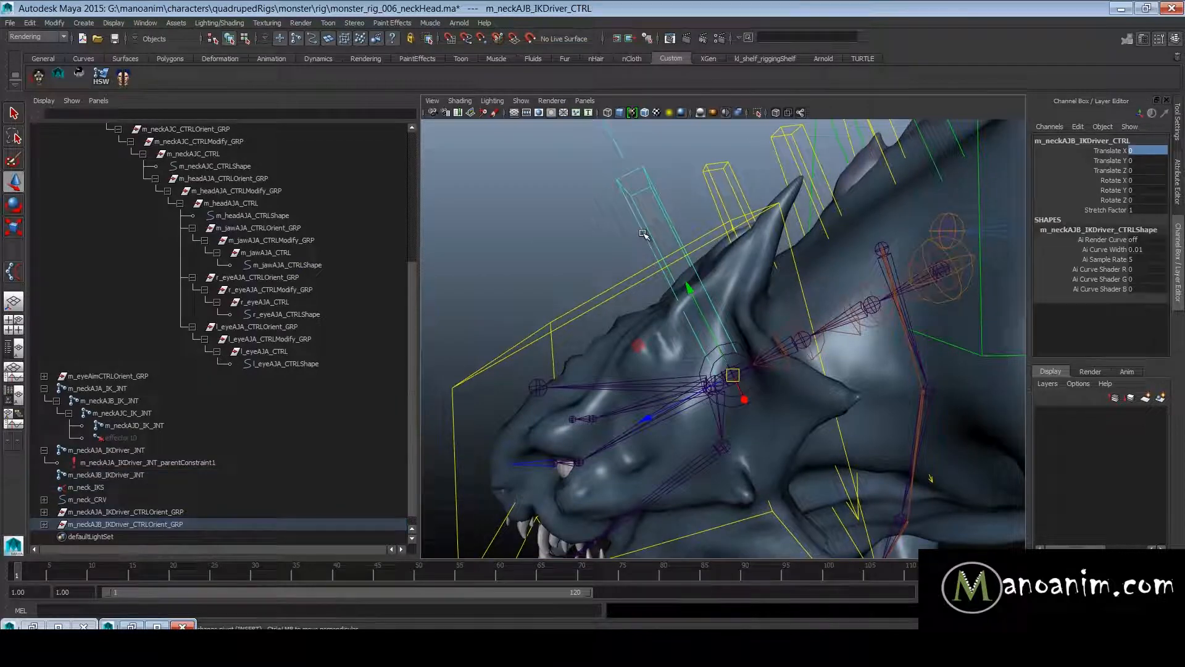
left_click_drag(731, 333, 723, 340, "alt")
left_click(731, 340, "shift")
left_click_drag(795, 324, 744, 337, "alt")
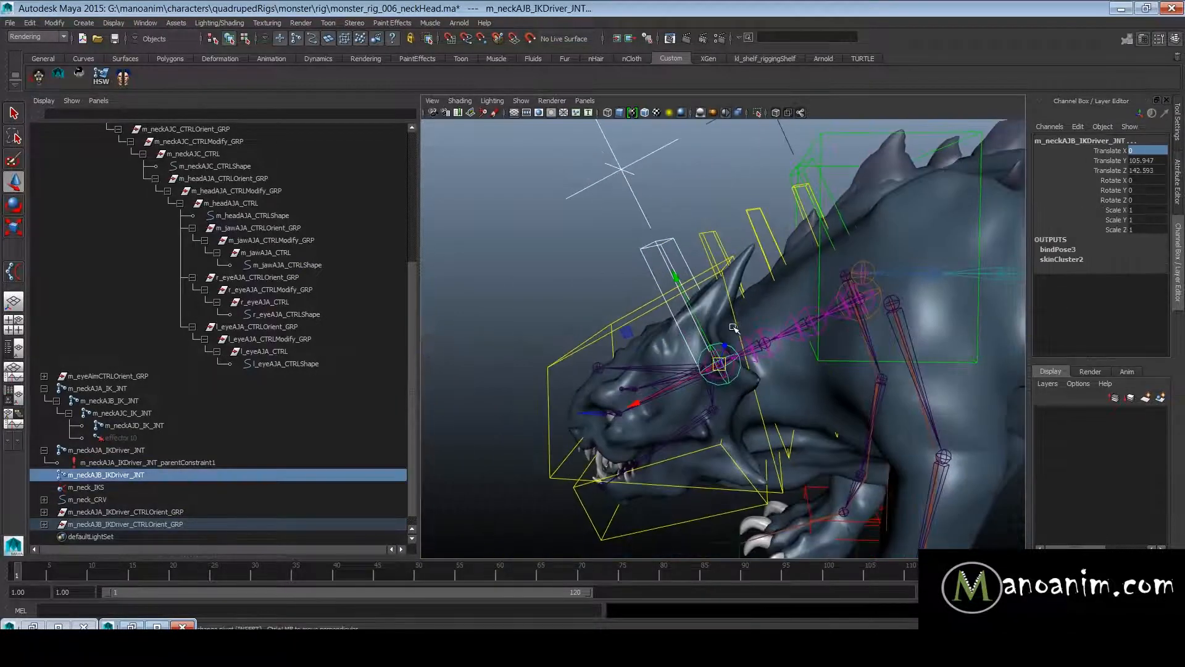
key("space")
left_click_drag(871, 357, 896, 423)
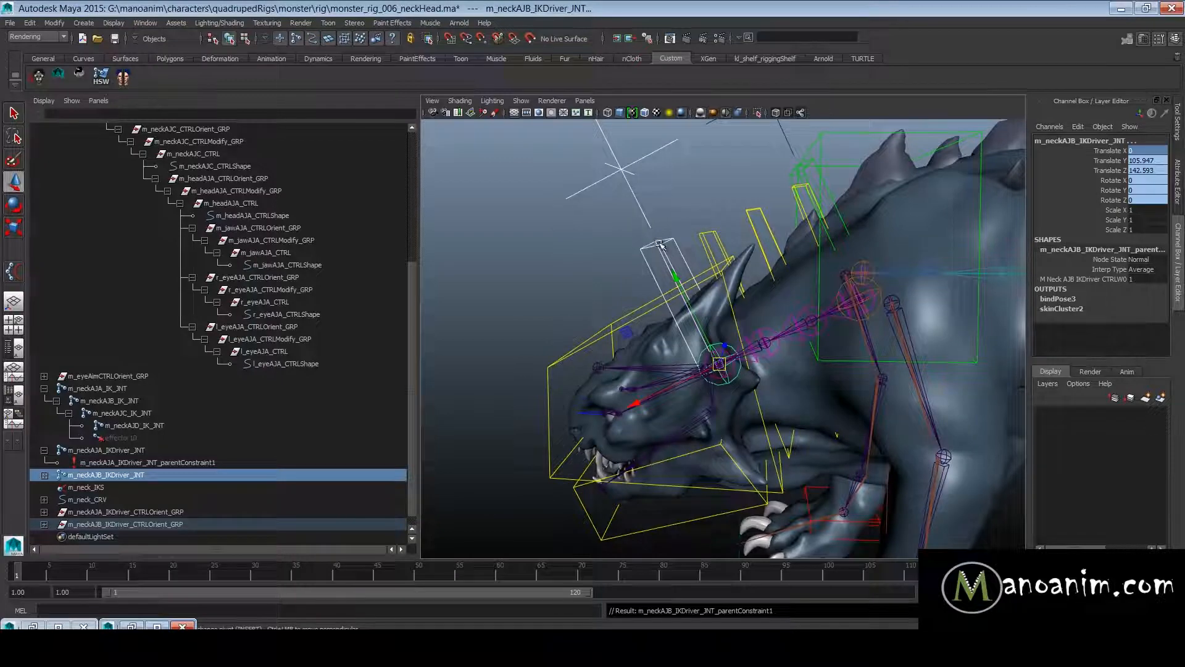
- Test the constraint by moving m_neckAJB_IKDriver_CTRL, and undo the moves
left_click(700, 332)
left_click_drag(706, 361, 718, 467)
key("ctrl+z")
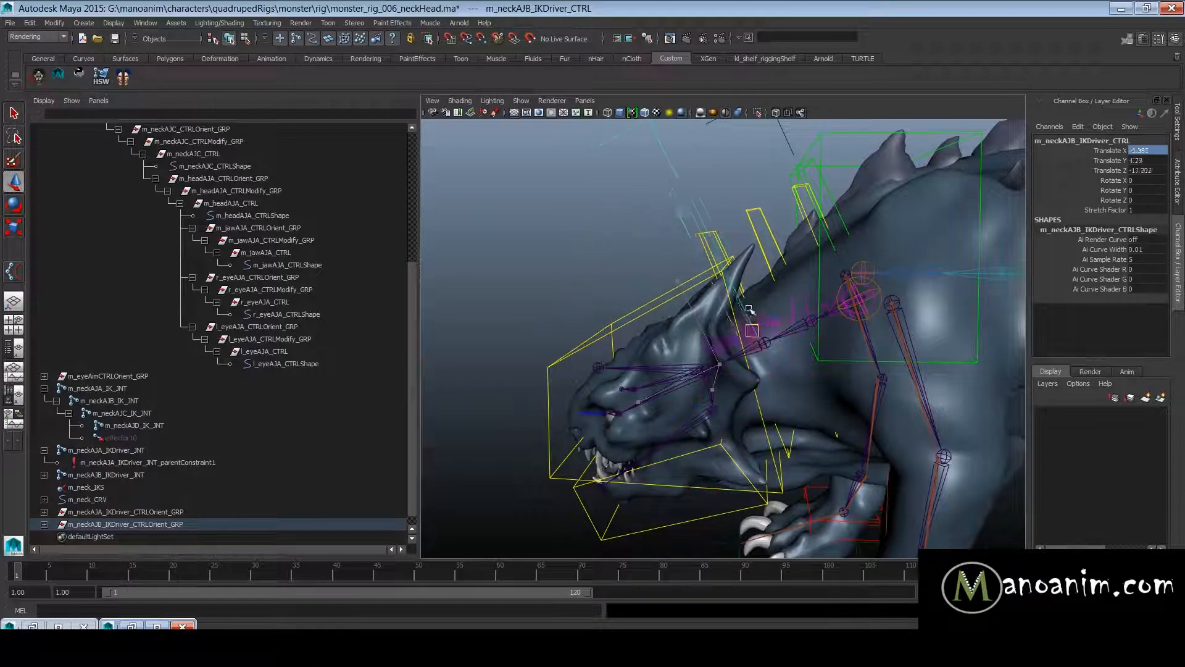
key("ctrl+z")
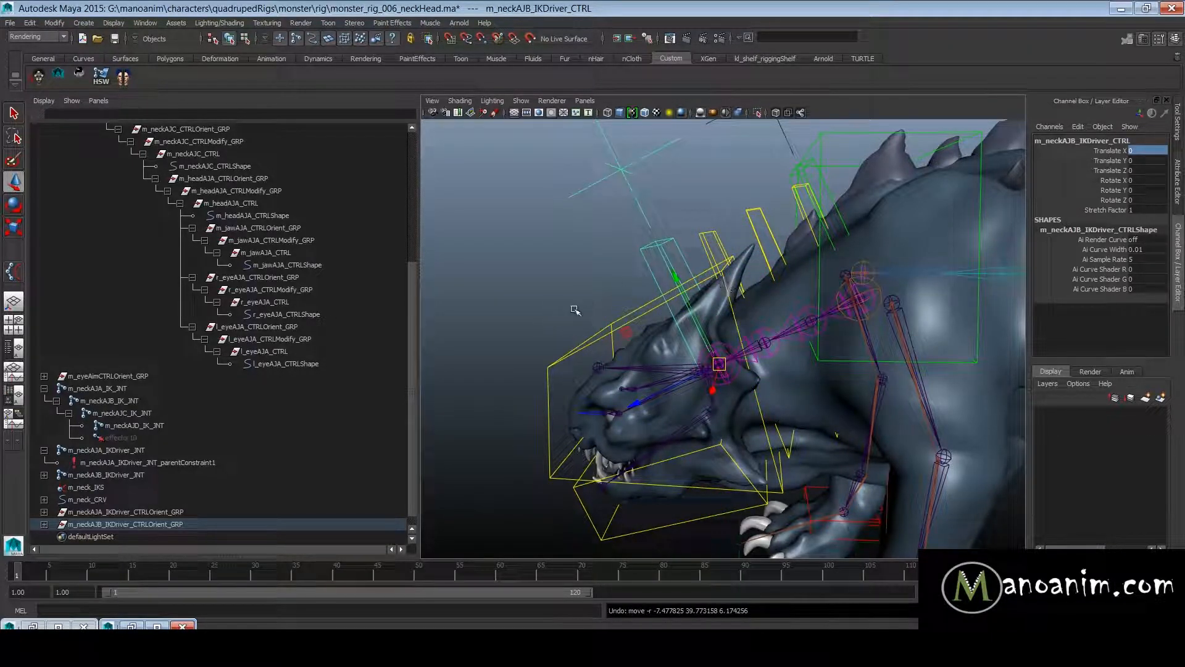
- Parent m_headAJA_CTRLOrient_GRP under m_neckAJB_IKDriver_CTRL
left_click(610, 330)
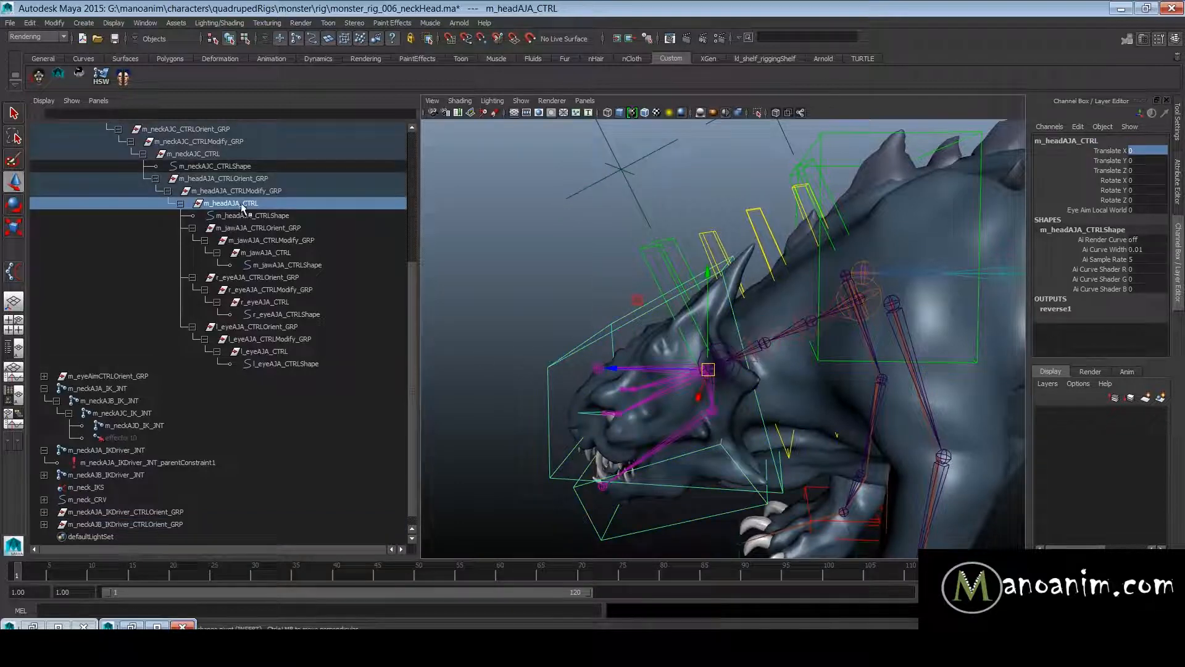
left_click(180, 203)
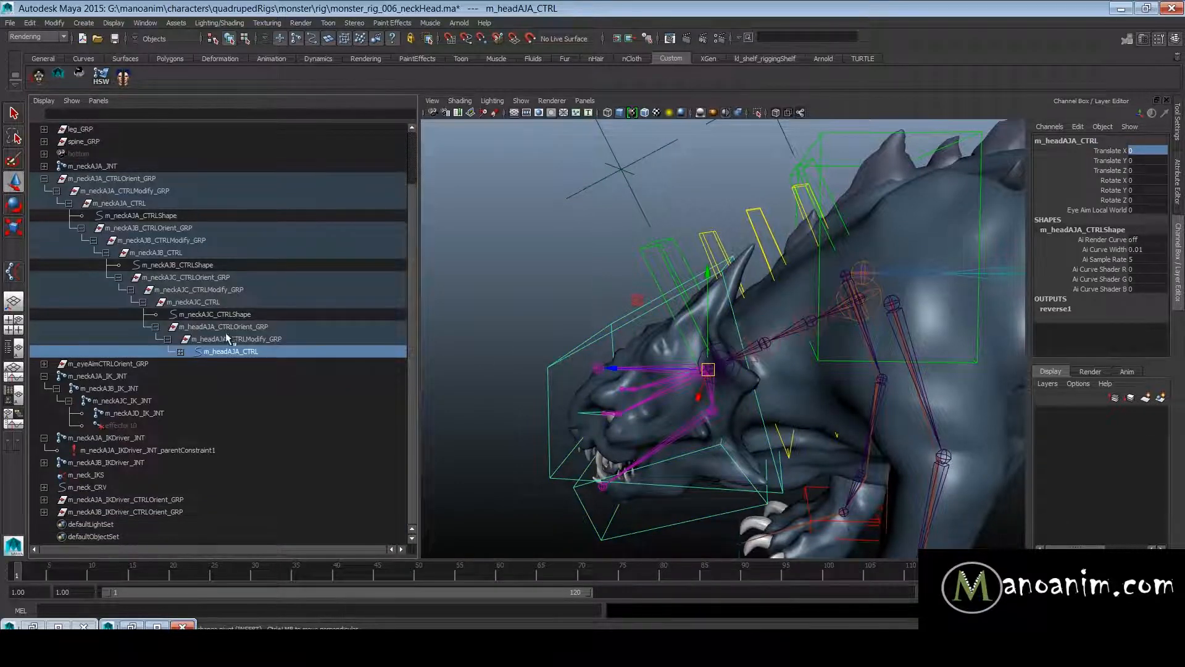
left_click(225, 327)
middle_click_drag(720, 336, 777, 317, "alt")
scroll(777, 316, "up", 2)
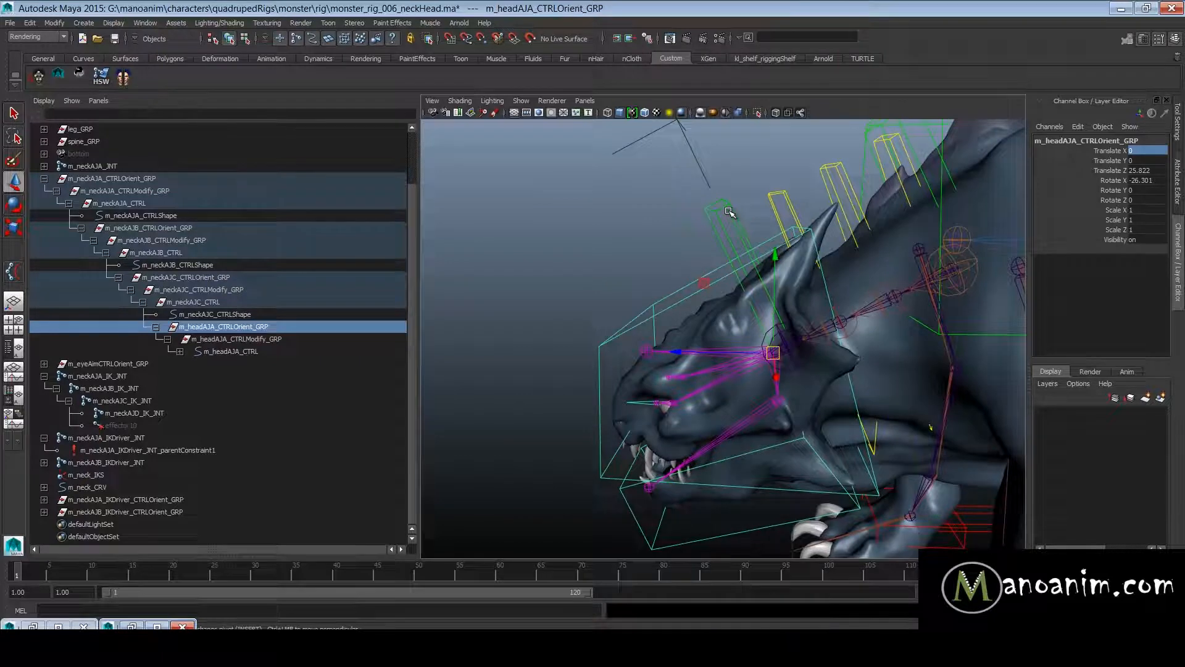
left_click(730, 211)
key("p")
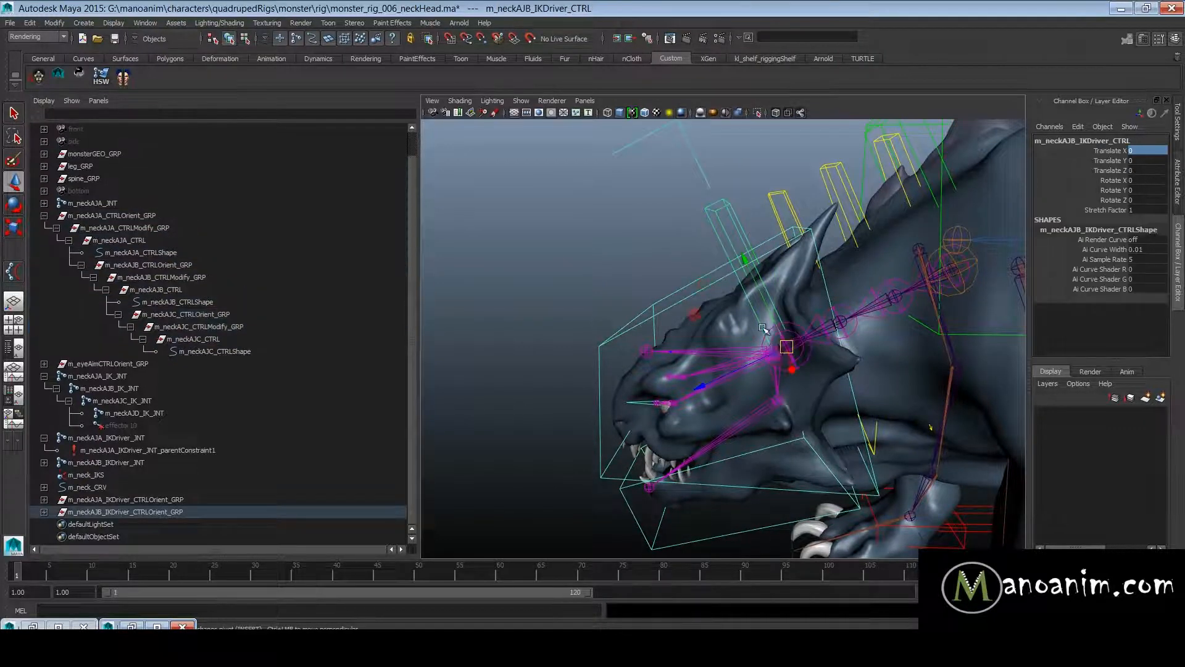
- Test how the head follows m_neckAJB_IKDriver_CTRL by moving the control, and undo the move
left_click_drag(780, 350, 775, 300)
key("super")
left_click_drag(724, 229, 828, 300, "alt")
key("ctrl+z")
middle_click_drag(829, 300, 766, 367, "alt")
right_click_drag(766, 367, 821, 289, "alt")
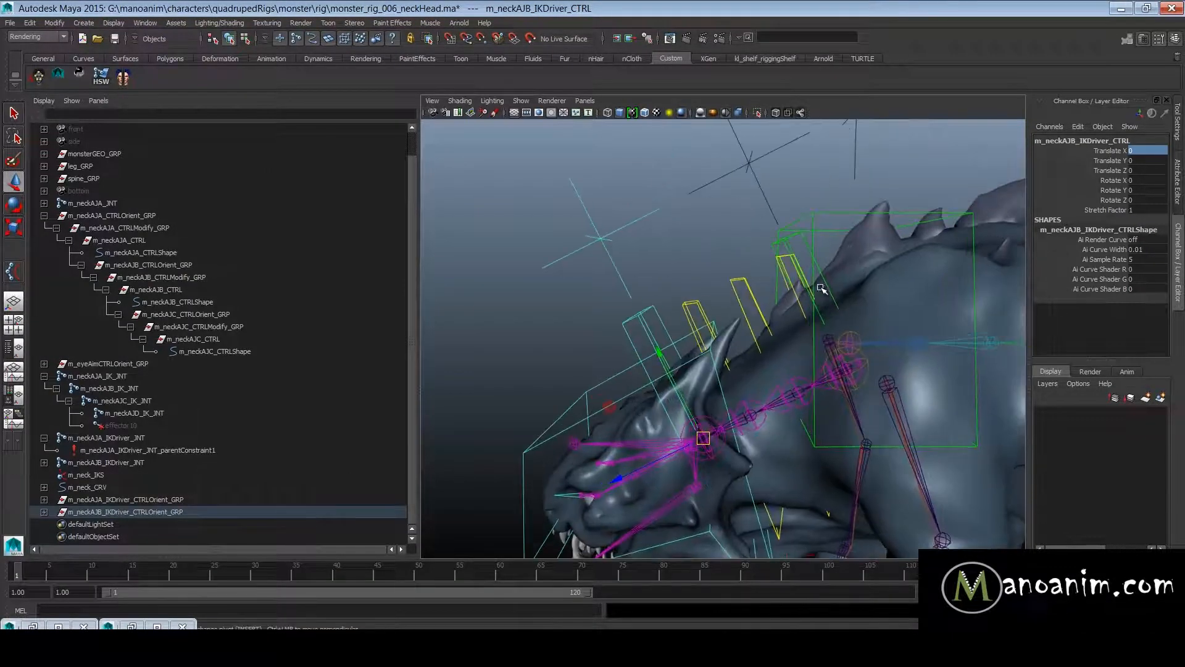
- Parent m_neckAJA_IKDriver_CTRLOrient_GRP under m_neckAJA_CTRL
left_click(799, 238)
left_click(805, 238)
key("f")
scroll(201, 429, "down", 1)
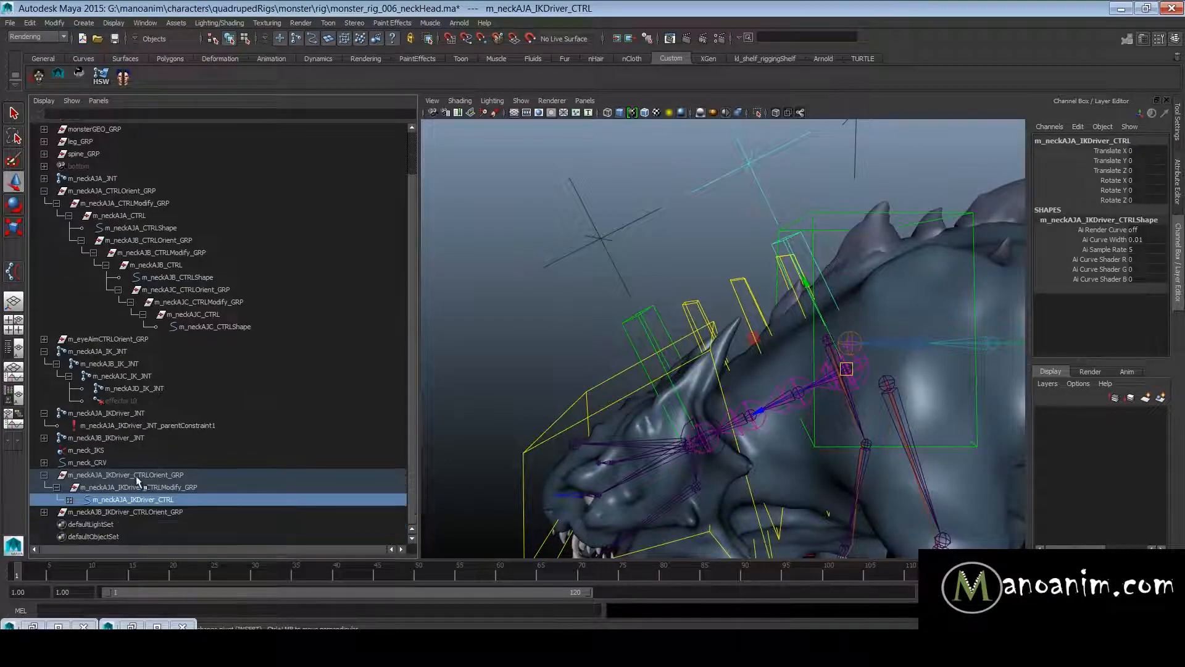
left_click(47, 476)
left_click(217, 496)
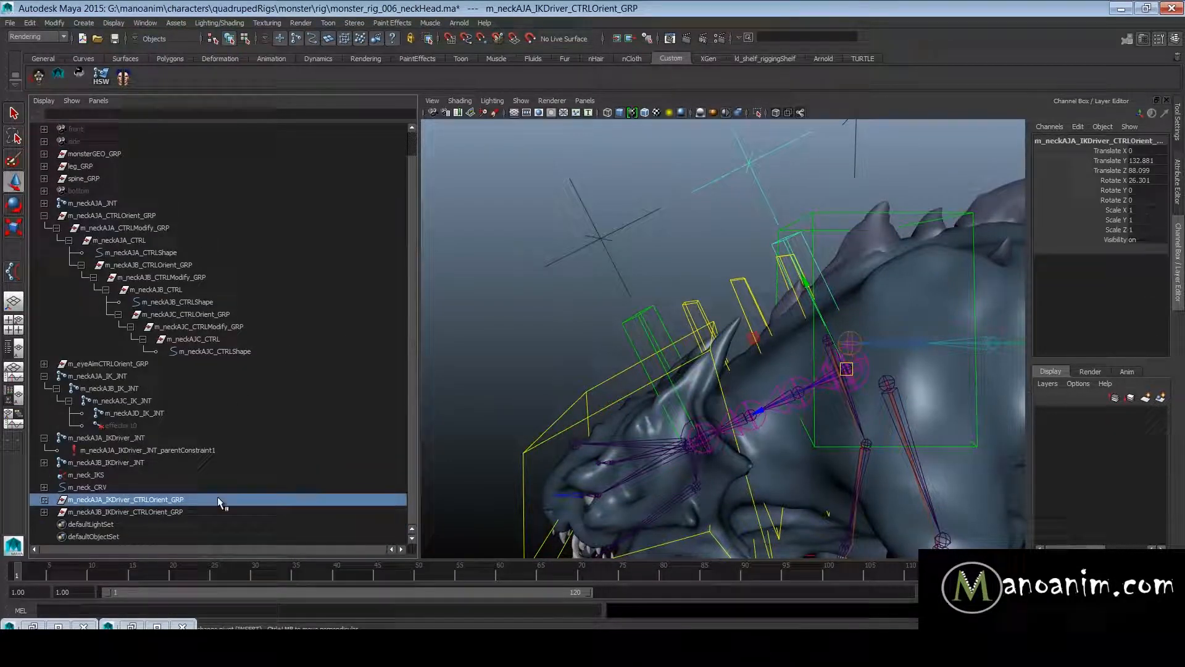
key("f")
right_click_drag(793, 291, 670, 356, "alt")
right_click_drag(750, 297, 867, 240, "alt")
left_click(867, 227, "shift")
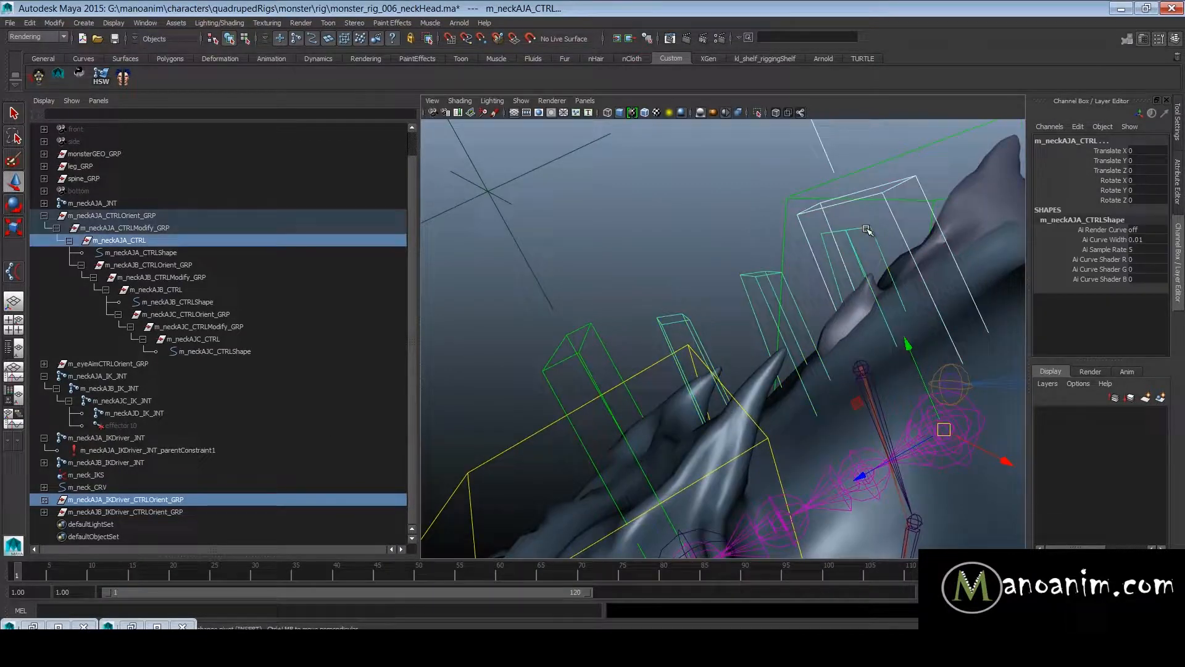
key("p")
- Test how the neck follows m_neckAJA_CTRL by moving the control, and undo the move
left_click(903, 240)
right_click_drag(993, 264, 880, 322, "alt")
left_click_drag(872, 403, 864, 427)
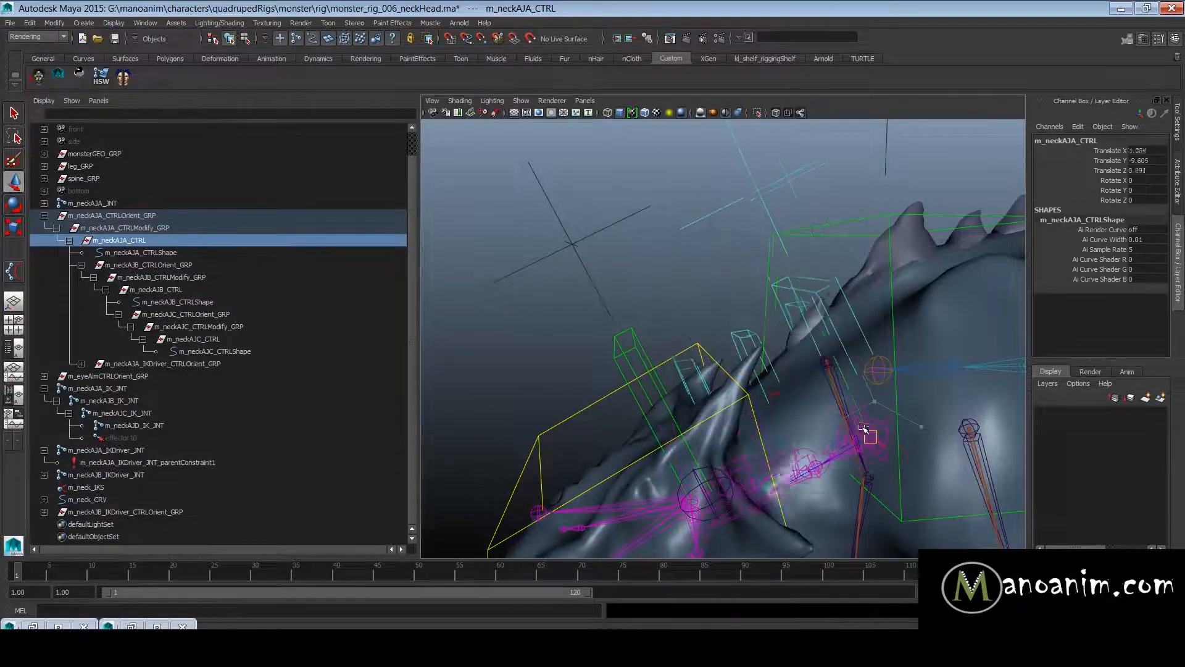
- Parent m_neckAJB_IKDriver_CTRLOrient_GRP under m_neckAJC_CTRL
left_click(633, 337)
left_click(164, 514)
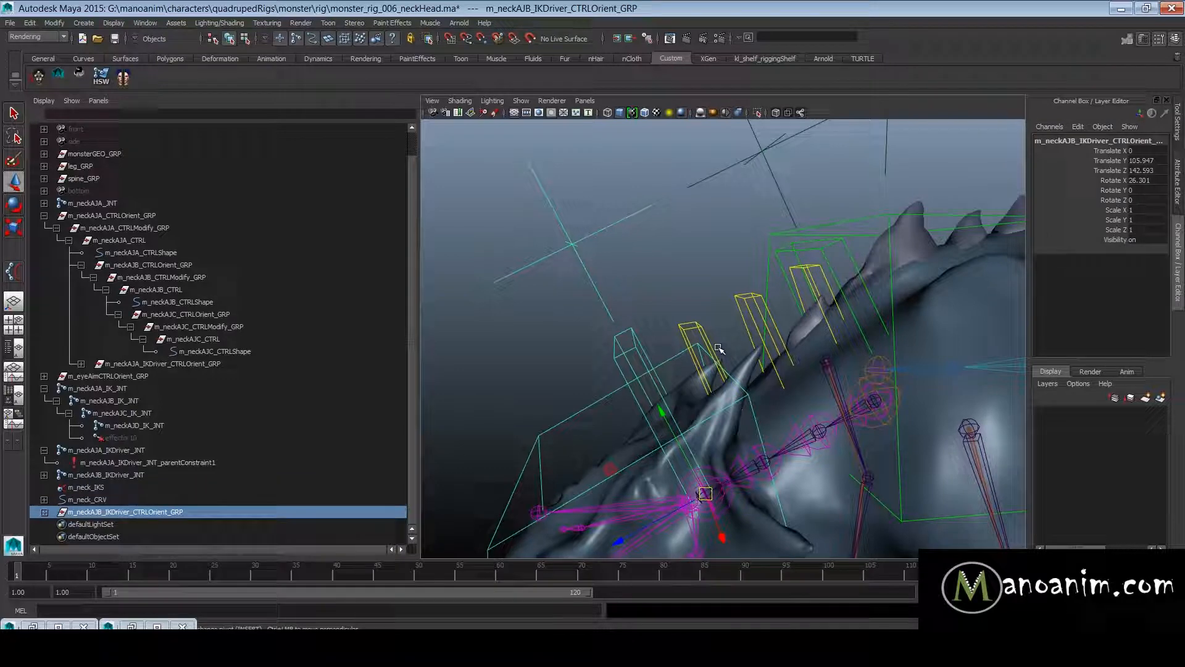
left_click(702, 326)
key("p")
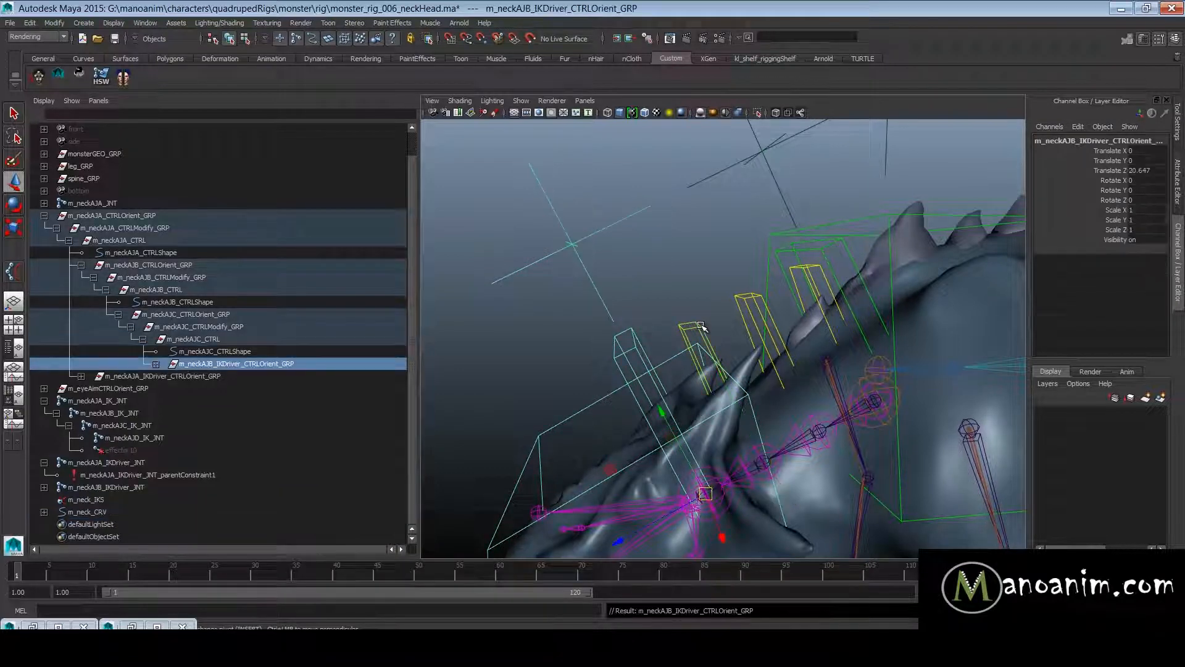
- Test the new parenting by rotating m_neckAJC_CTRL, and undo the rotation
left_click(702, 326)
key("e")
left_click_drag(764, 424, 786, 368)
key("ctrl+z")
key("ctrl+z")
key("ctrl+z")
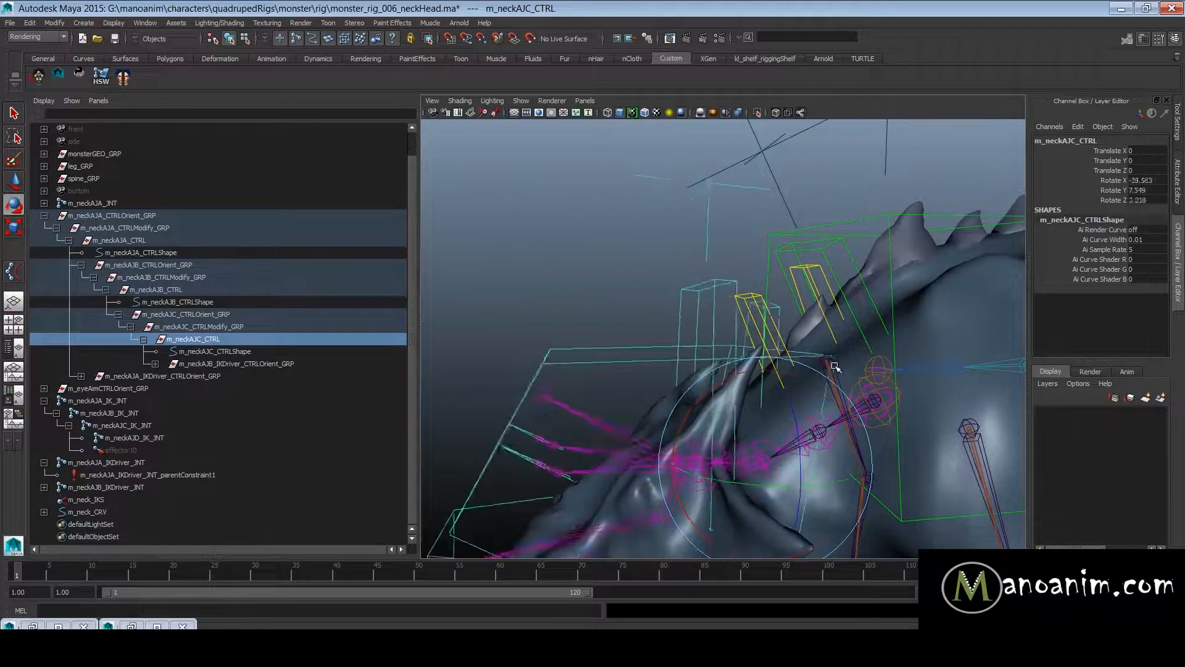
- Test the whole neck by rotating m_neckAJA_CTRL, m_neckAJB_CTRL and m_neckAJC_CTRL together, and undo the rotation
key("w")
left_click(756, 294, "shift")
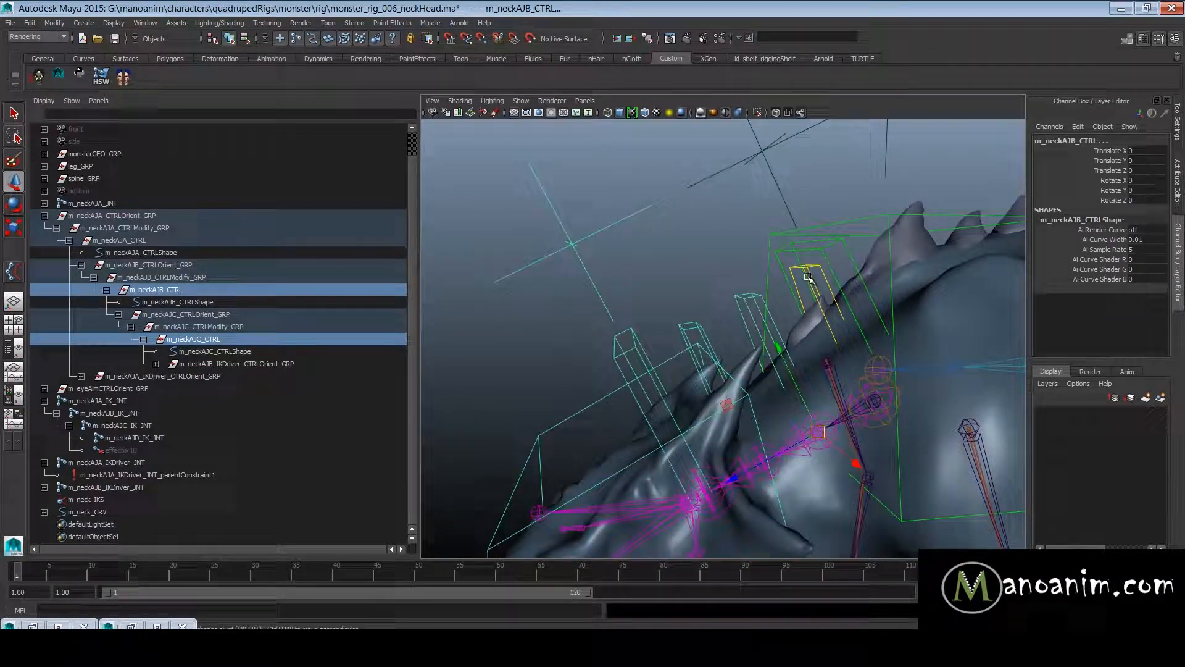
left_click(815, 265, "shift")
key("e")
left_click_drag(836, 374, 765, 230)
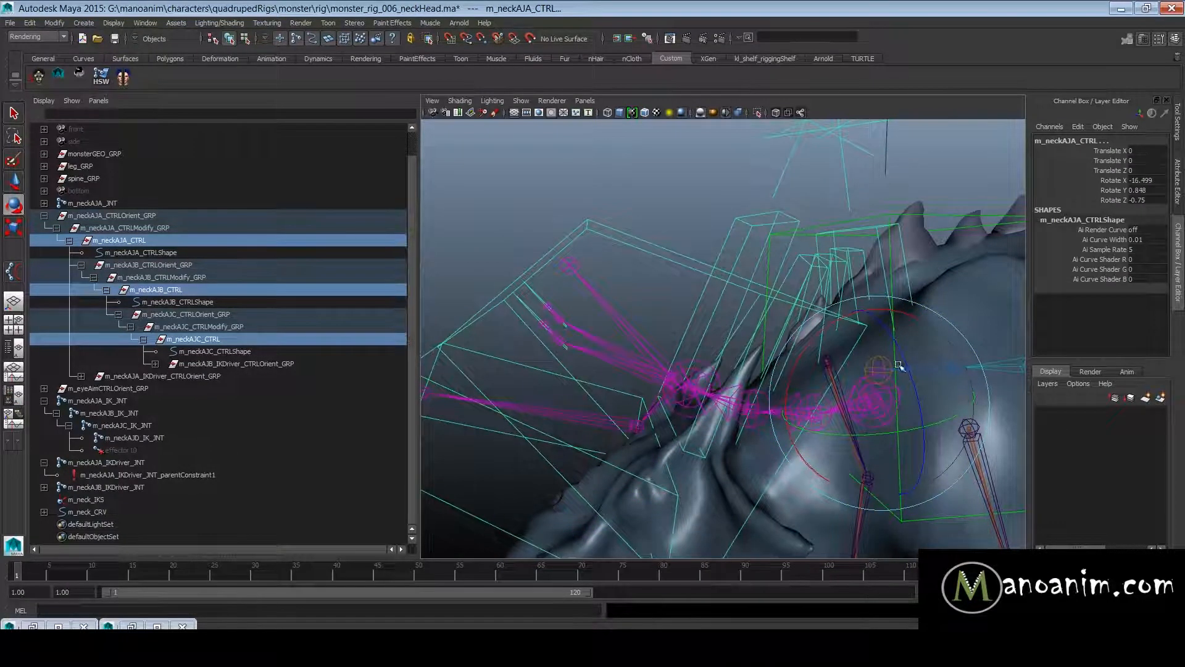
key("ctrl+z")
- Test the controls at the neck base by moving m_neckAJA_CTRL again, and undo the move
key("w")
left_click(846, 250)
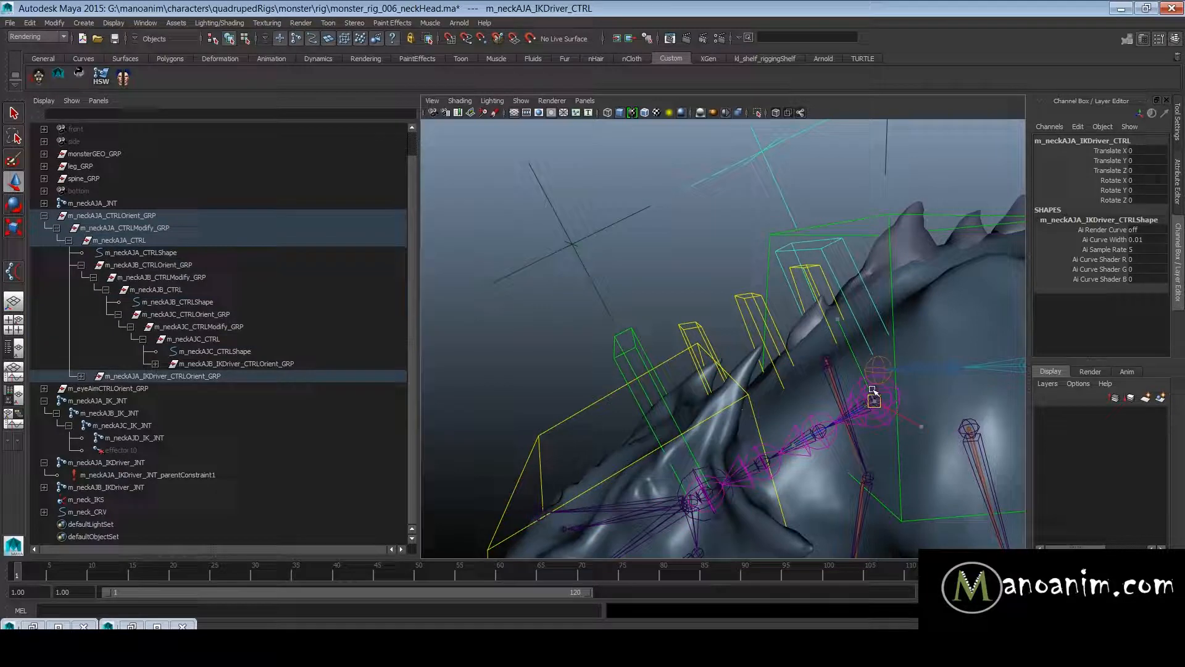
left_click(876, 412)
left_click_drag(876, 415, 815, 380)
key("ctrl+z")
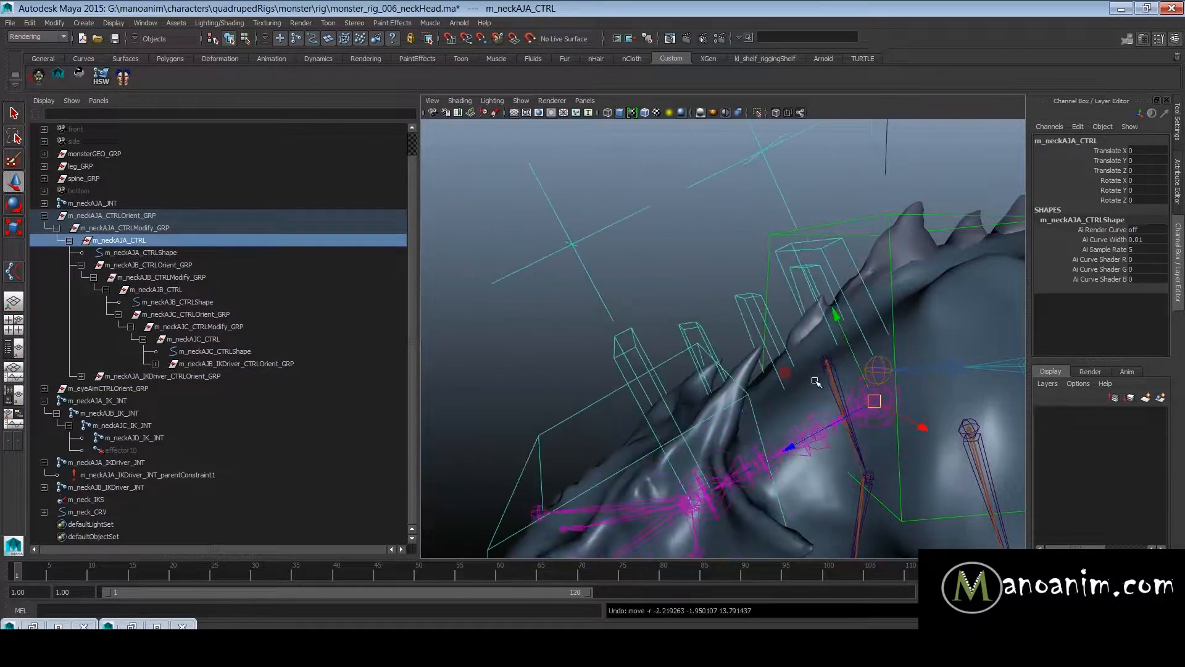
- Copy the name of the up-vector locator m_neckBUPVec_LOC and reselect the m_neck_IKS handle
scroll(816, 382, "down", 5)
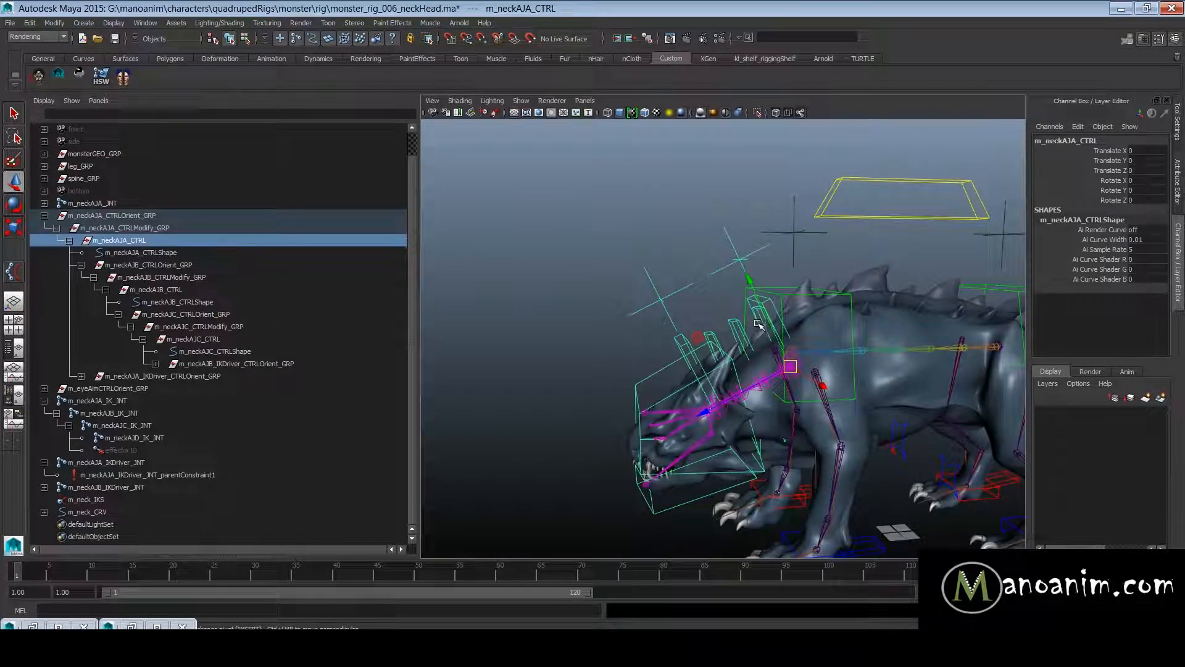
right_click_drag(626, 392, 821, 414, "alt")
middle_click_drag(849, 494, 842, 418, "alt")
right_click_drag(841, 418, 889, 426, "alt")
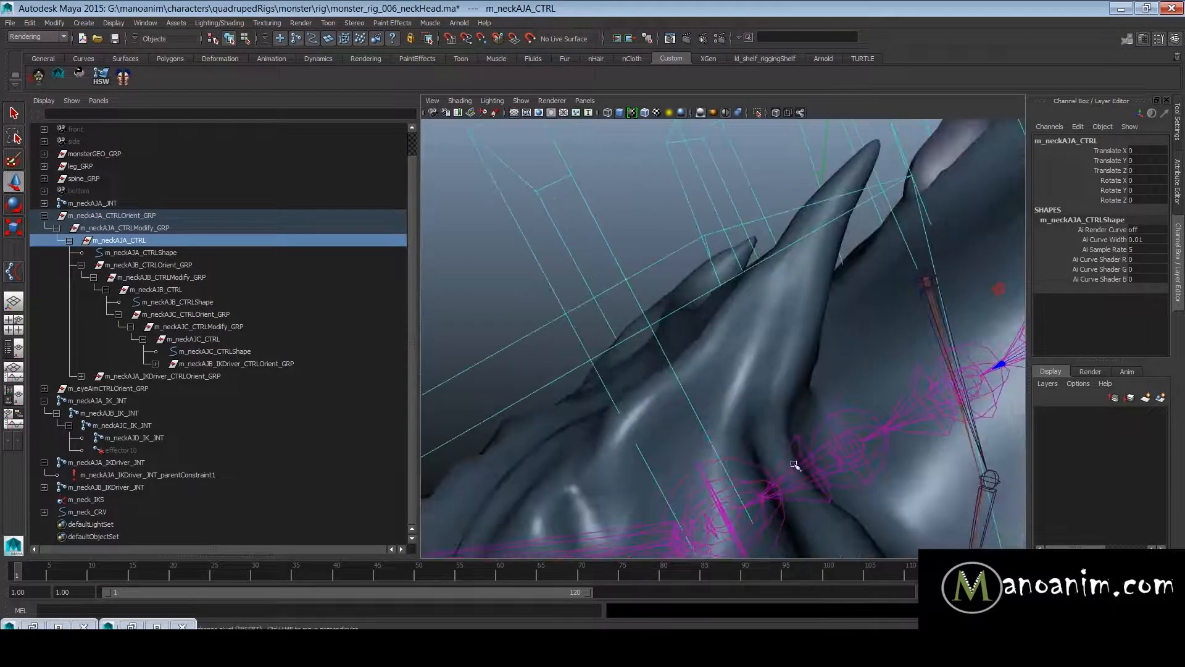
right_click_drag(795, 465, 665, 439, "alt")
left_click(706, 395)
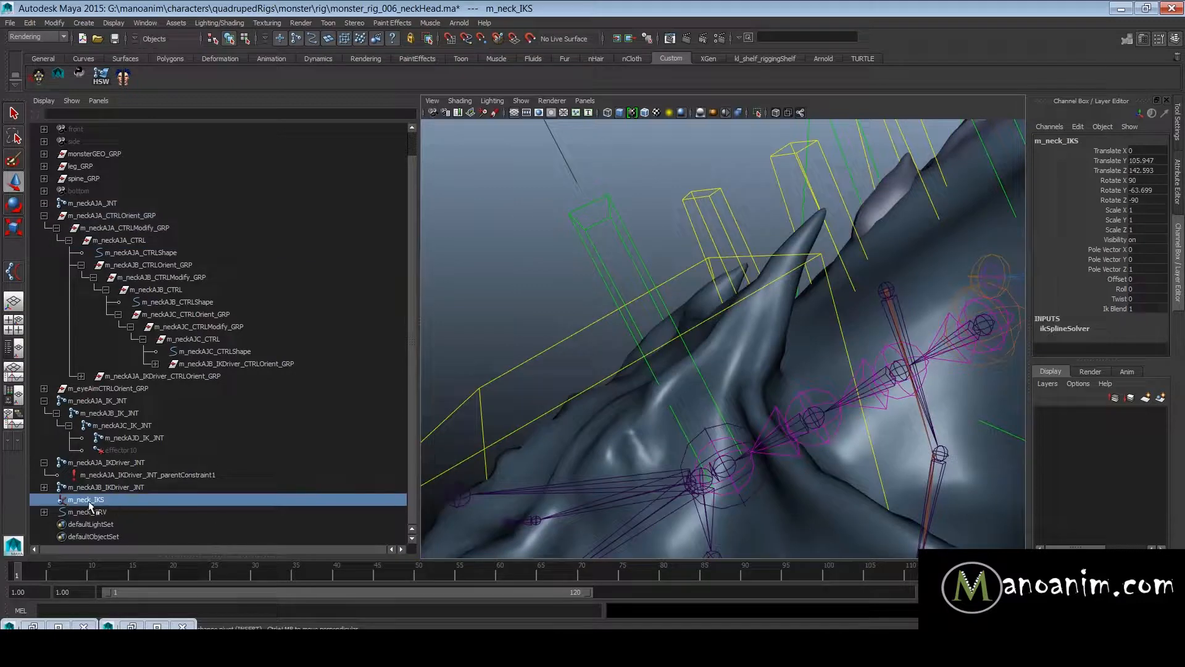
left_click_drag(529, 513, 856, 359, "alt")
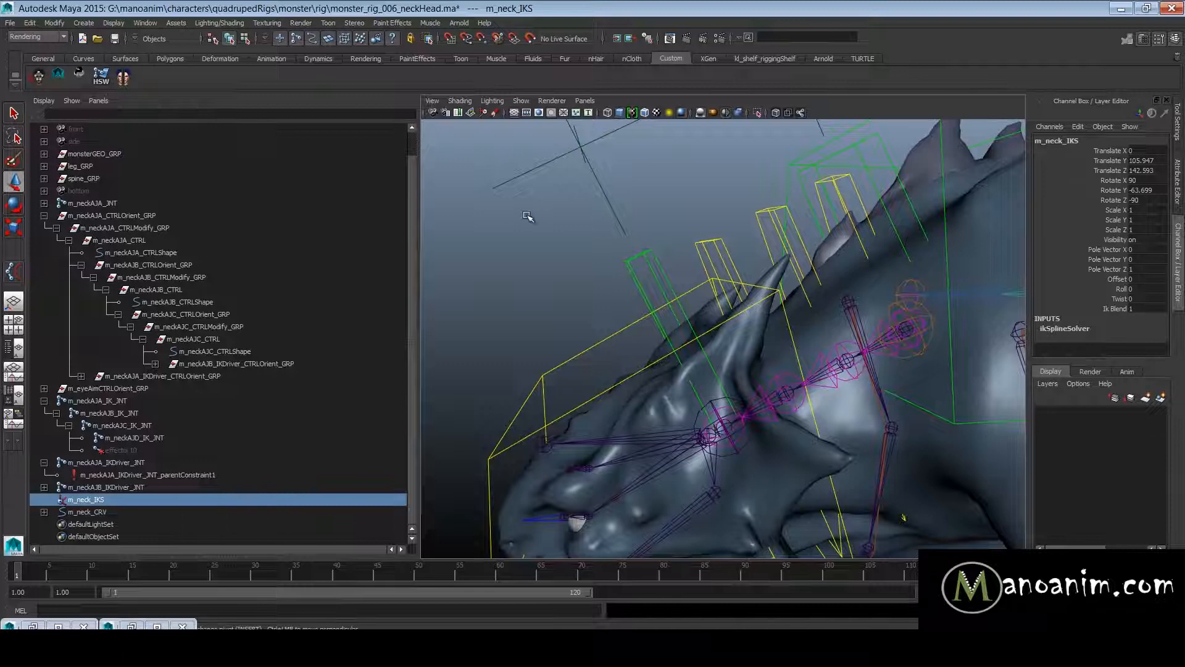
left_click_drag(528, 216, 658, 197)
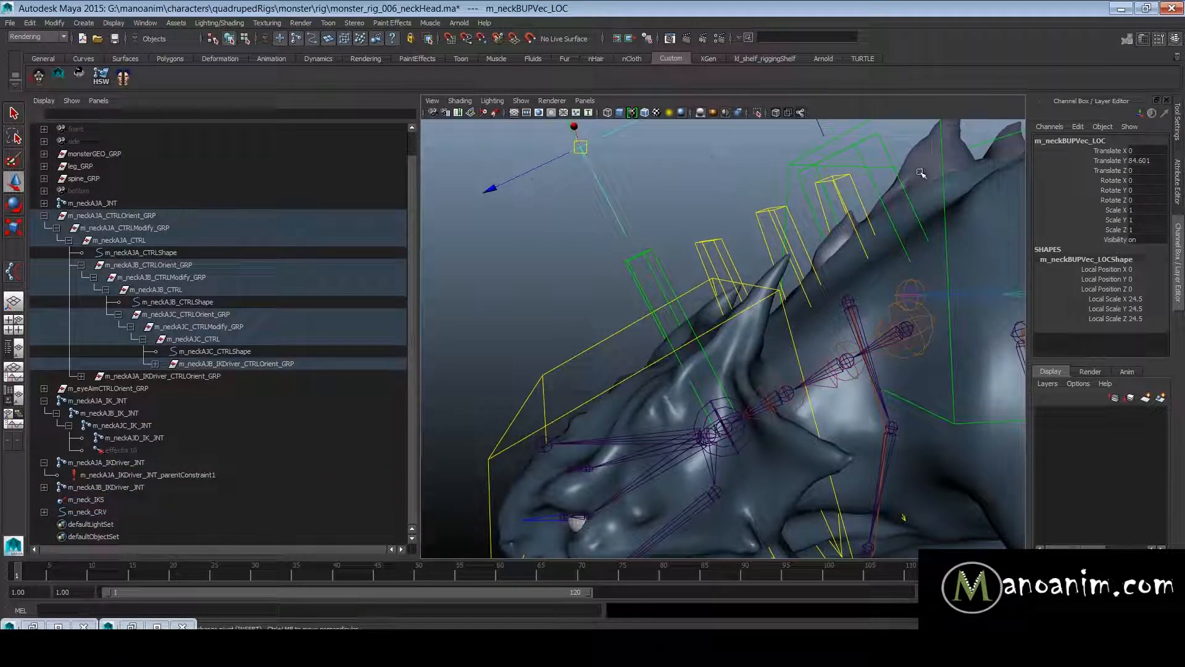
left_click(1094, 141)
key("ctrl+c")
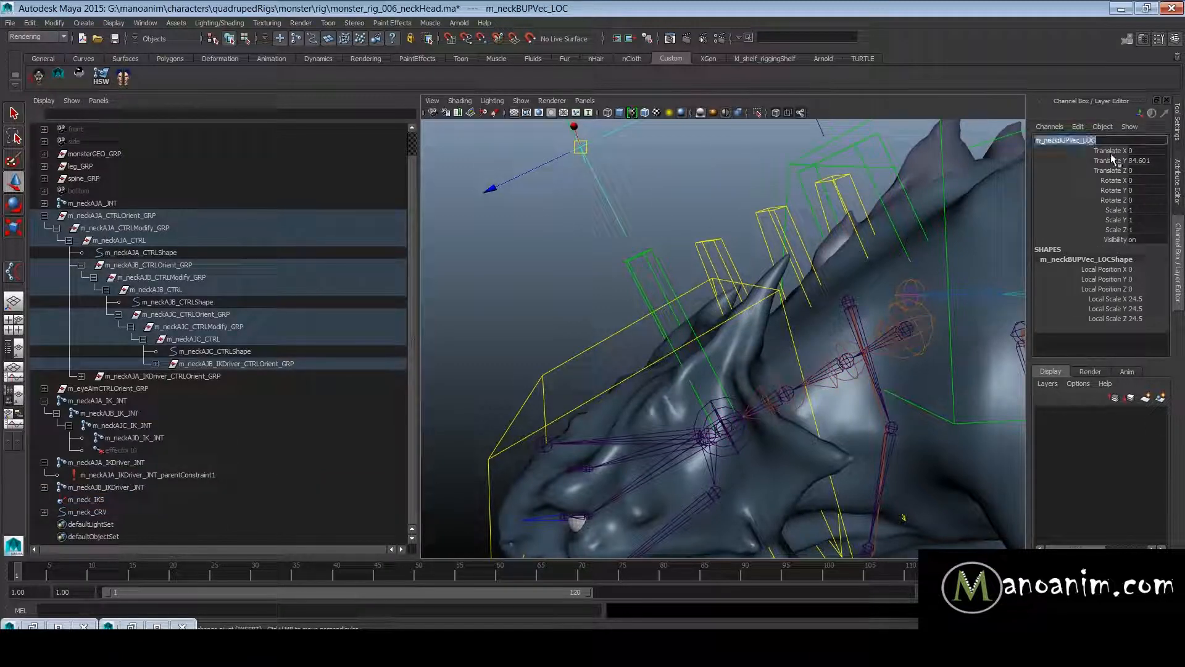
left_click_drag(653, 351, 768, 470)
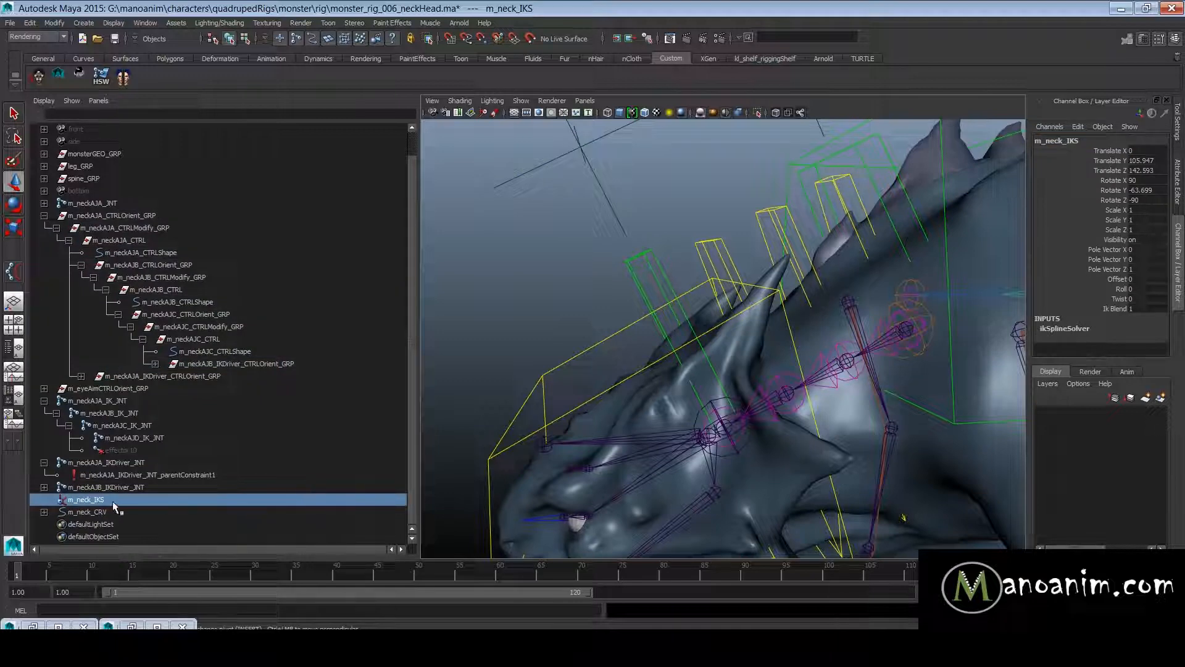
- Enable advanced twist controls on m_neck_IKS and set its world up type to Object Up (Start/End)
key("ctrl+a")
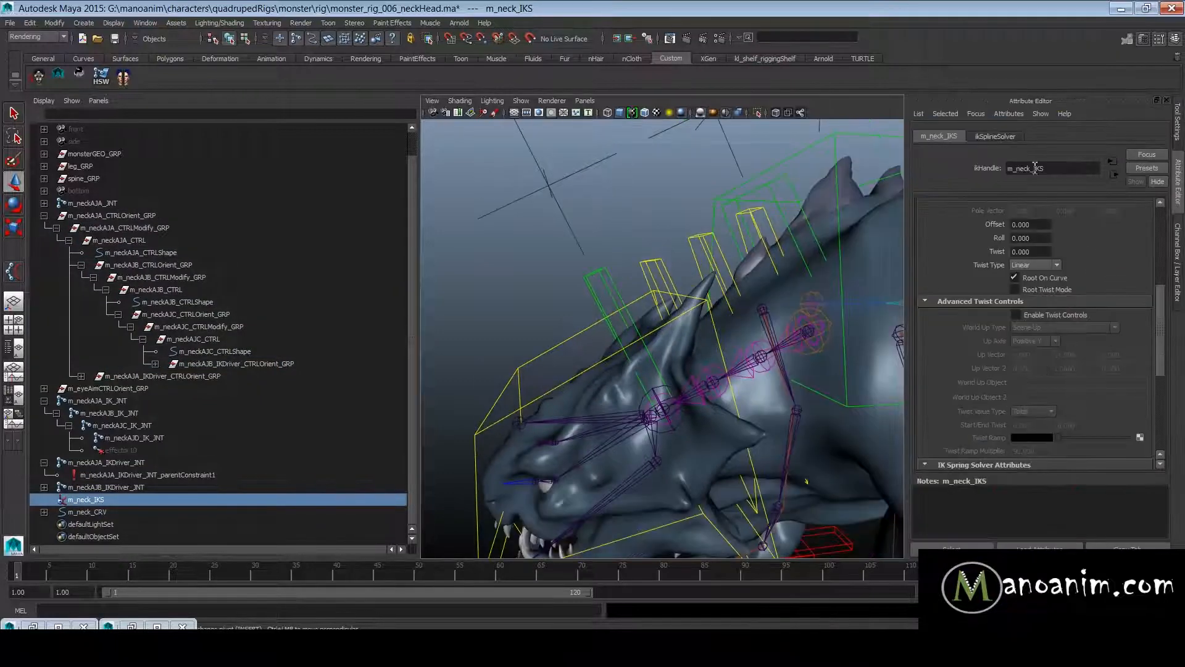
left_click(1040, 314)
left_click(1068, 329)
left_click(1066, 331)
left_click(1064, 327)
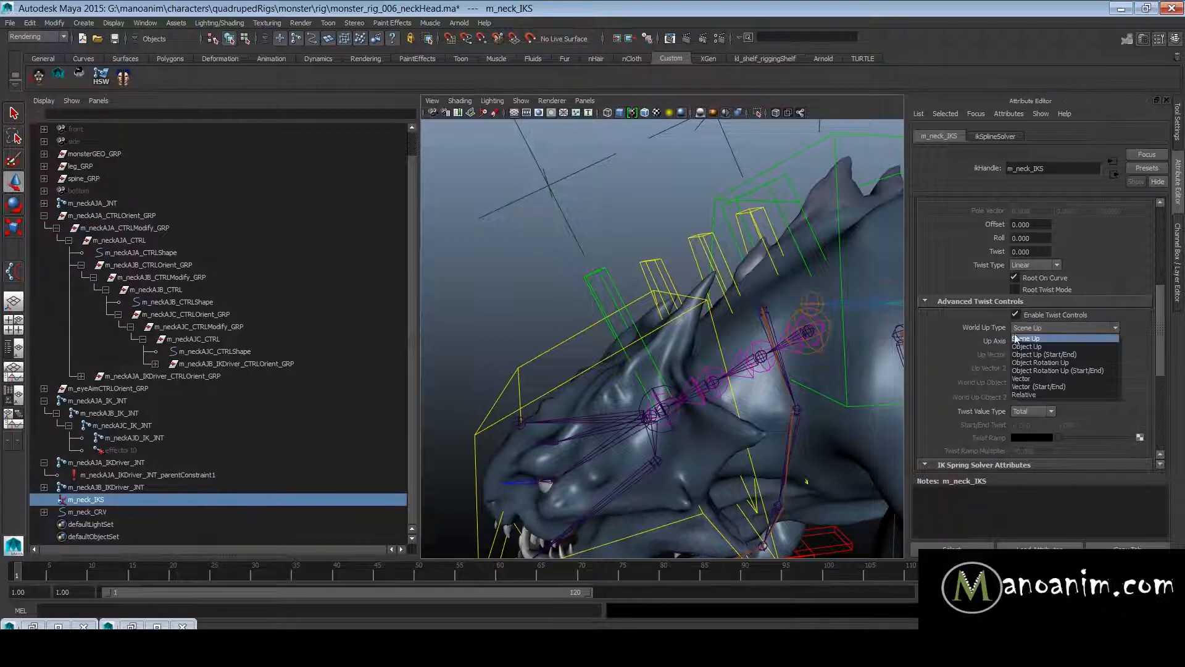
left_click(1044, 354)
- Fill in the world up objects of m_neck_IKS, using m_neckBUPVec_LOC for World Up Object 2
left_click(1036, 383)
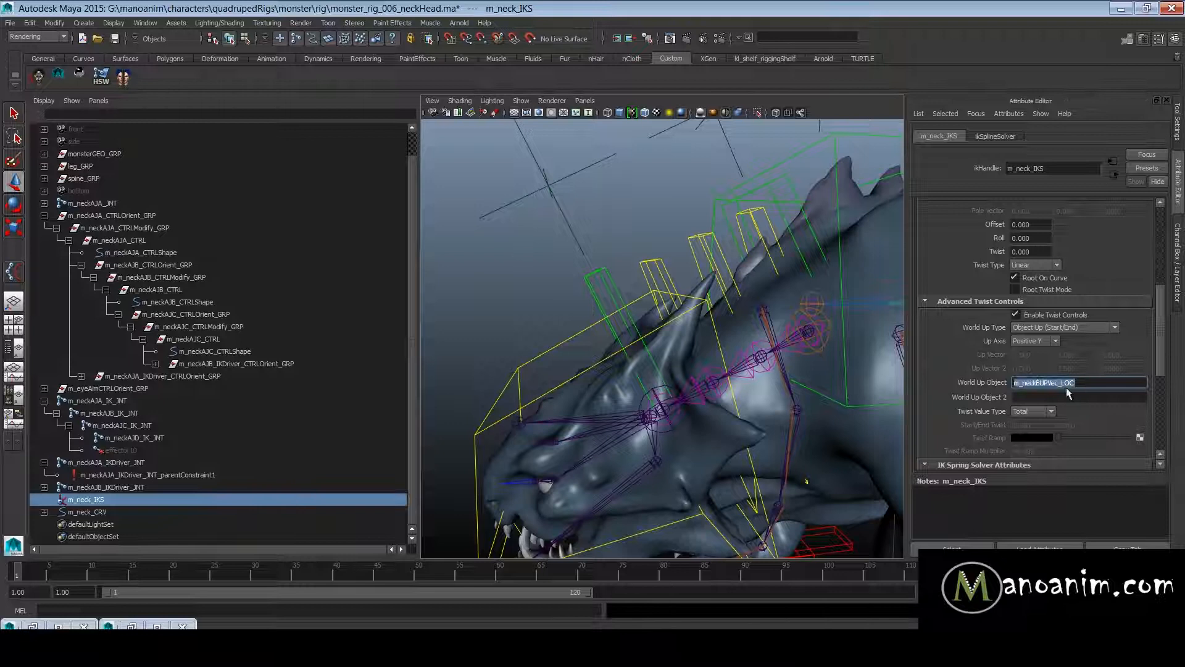
left_click(1046, 397)
key("ctrl+v")
left_click(1043, 383)
key("ctrl+a")
- Test the neck twist by rotating m_neckAJB_IKDriver_CTRL, and undo the rotation
left_click_drag(610, 284, 562, 298)
right_click_drag(605, 308, 714, 346, "alt")
key("e")
left_click_drag(788, 411, 827, 484)
key("ctrl+z")
key("ctrl+z")
right_click_drag(805, 320, 687, 302, "alt")
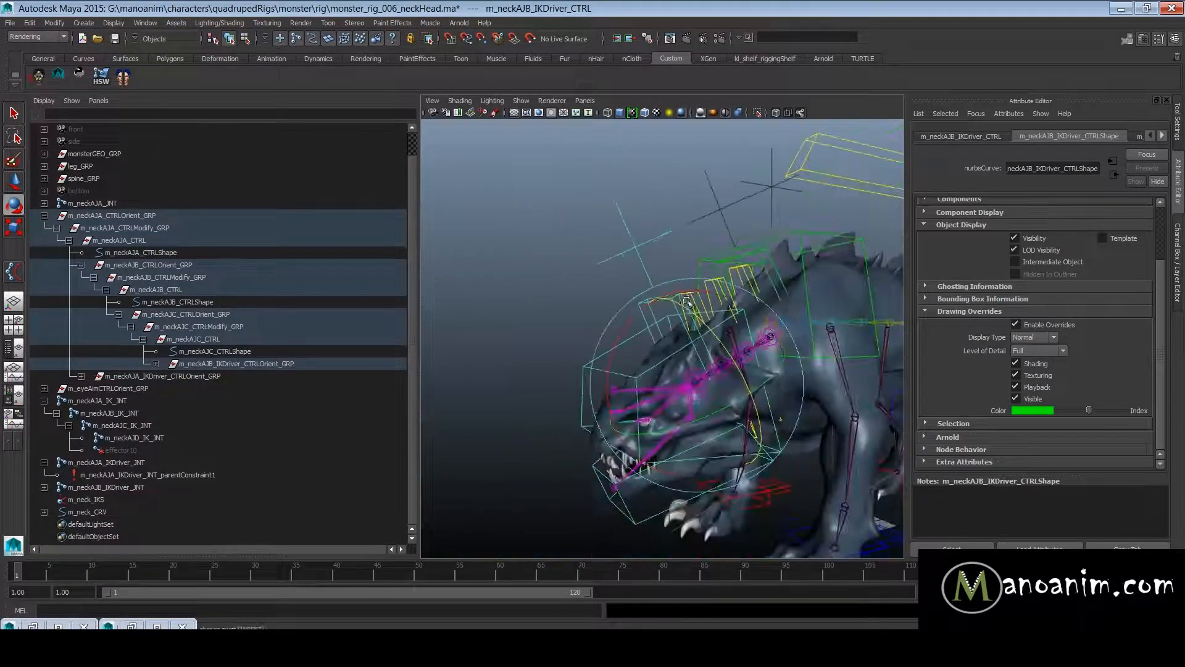
left_click_drag(687, 302, 642, 314, "alt")
- Move m_neckAJB_IKDriver_CTRL far from the body to check the joints against m_neck_CRV, and undo the move
key("w")
left_click(664, 266)
right_click_drag(773, 347, 747, 292, "alt")
left_click_drag(748, 292, 596, 233, "alt")
left_click(670, 245)
left_click(663, 235)
middle_click_drag(650, 229, 651, 292, "alt")
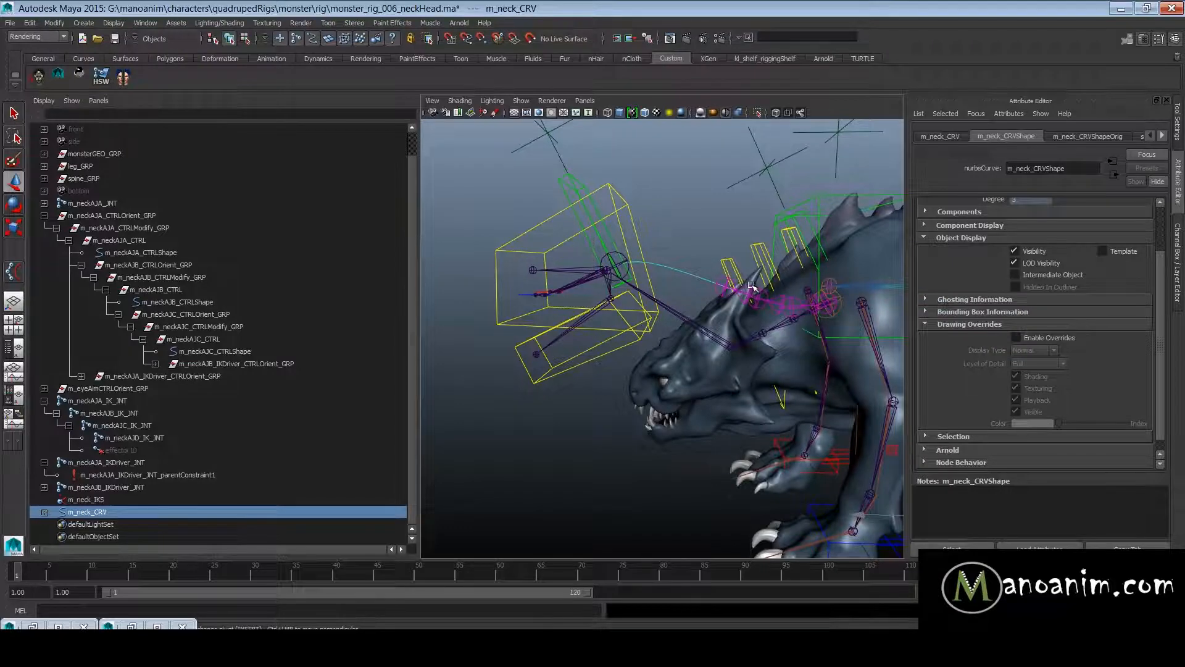
key("ctrl+z")
key("ctrl+z")
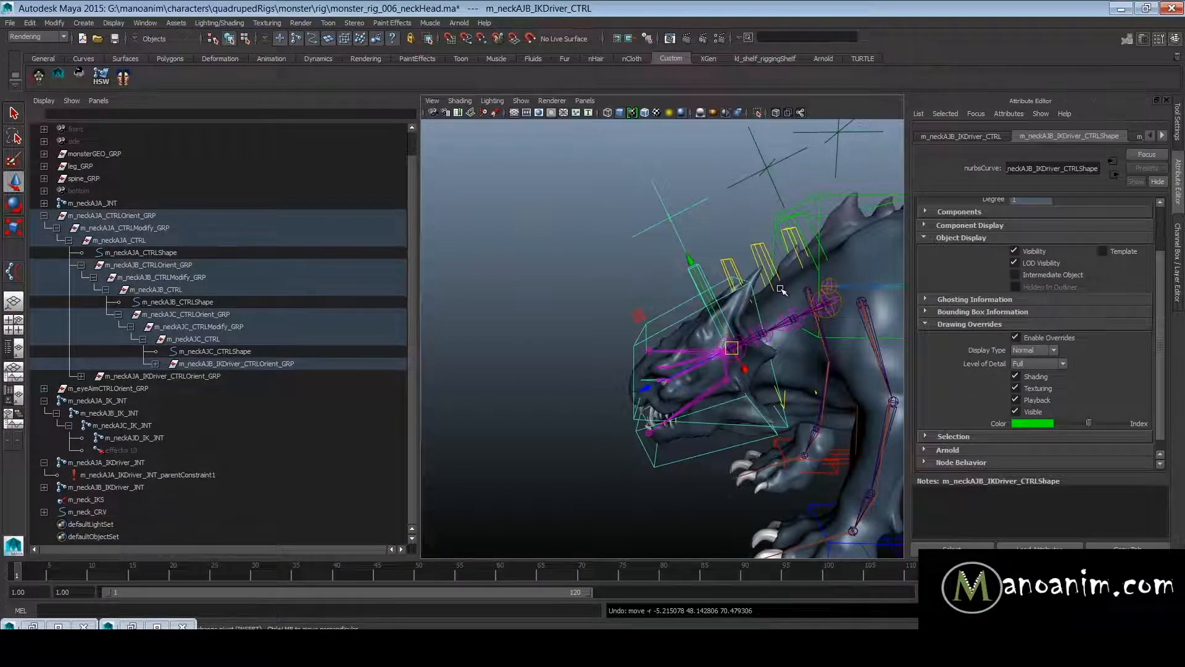
- Test the spine's stretch for comparison by moving m_spineAJB_IKDriver_CTRL, and undo the move
left_click_drag(779, 290, 543, 247, "alt")
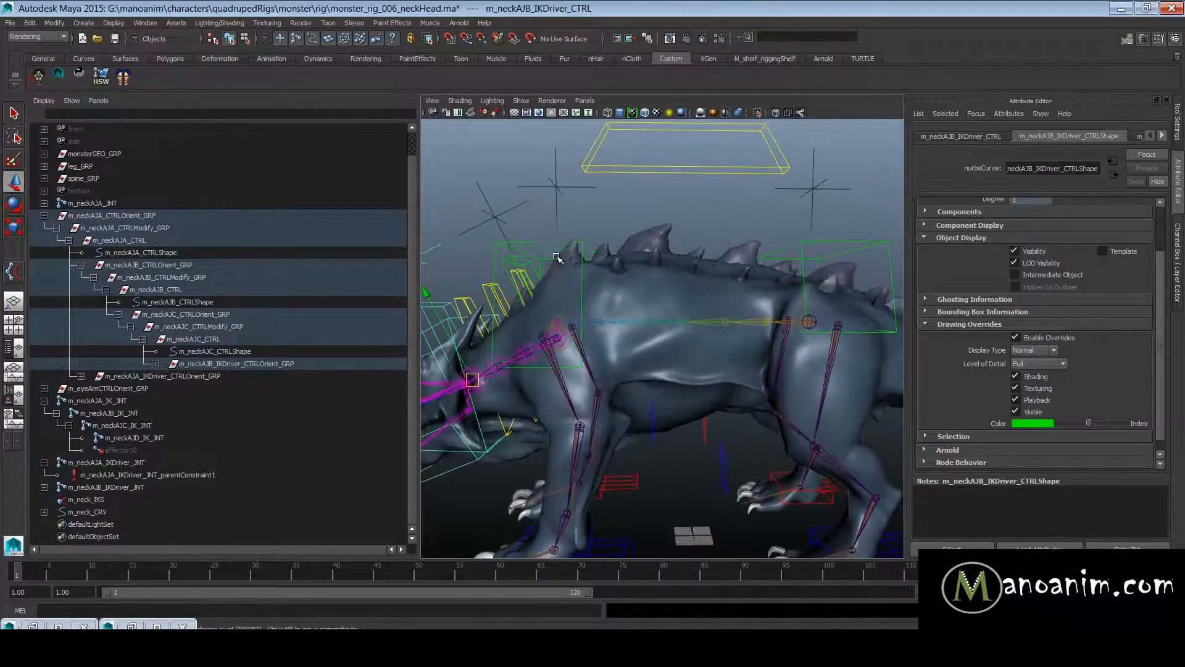
left_click(538, 242)
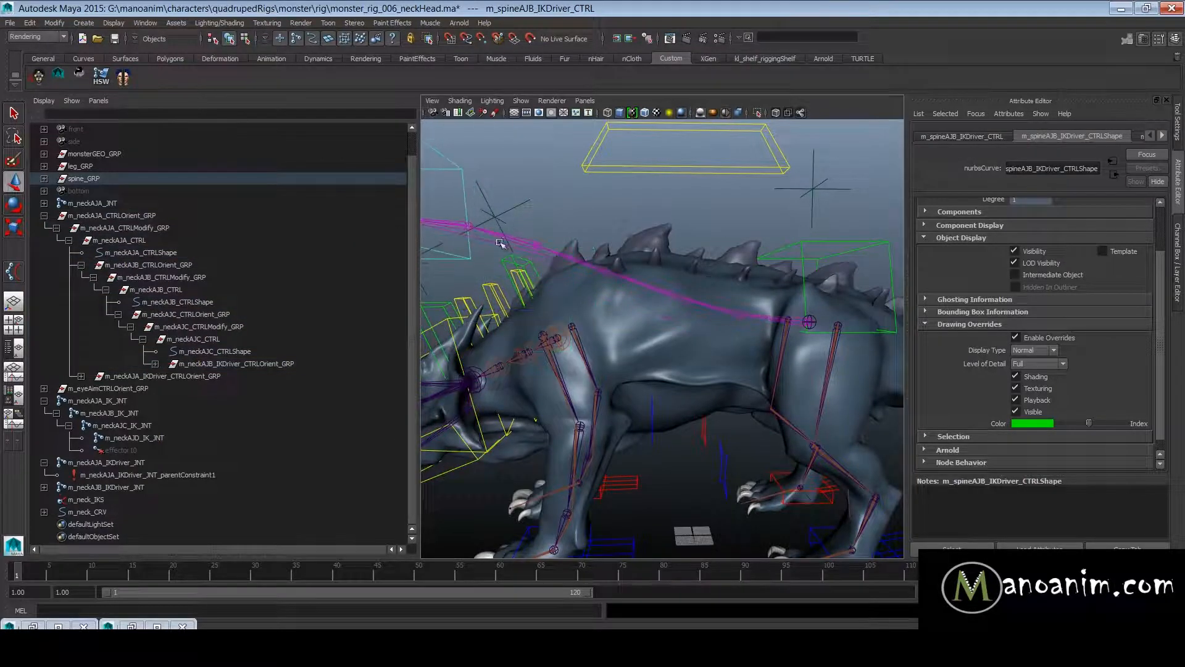
key("ctrl+z")
- Check the neck's stretch by moving m_neckAJB_IKDriver_CTRL twice, undoing each move
left_click_drag(469, 294, 658, 298, "alt")
left_click(611, 240)
left_click_drag(612, 240, 672, 288, "alt")
key("ctrl+z")
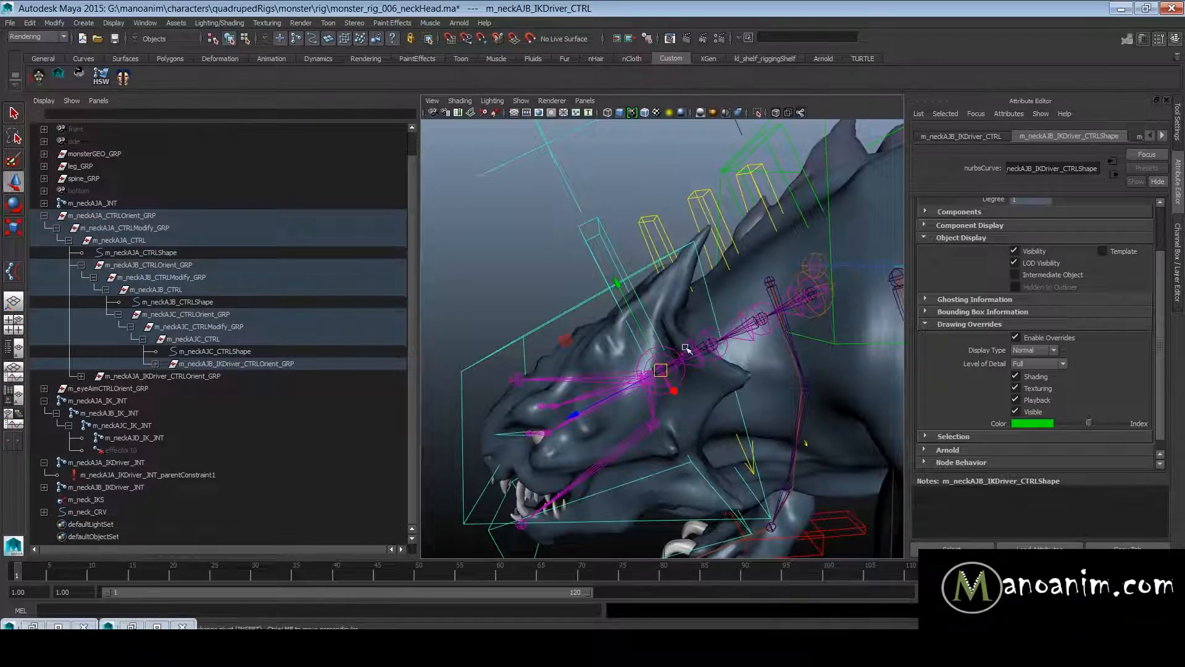
left_click_drag(661, 371, 623, 316)
key("ctrl+z")
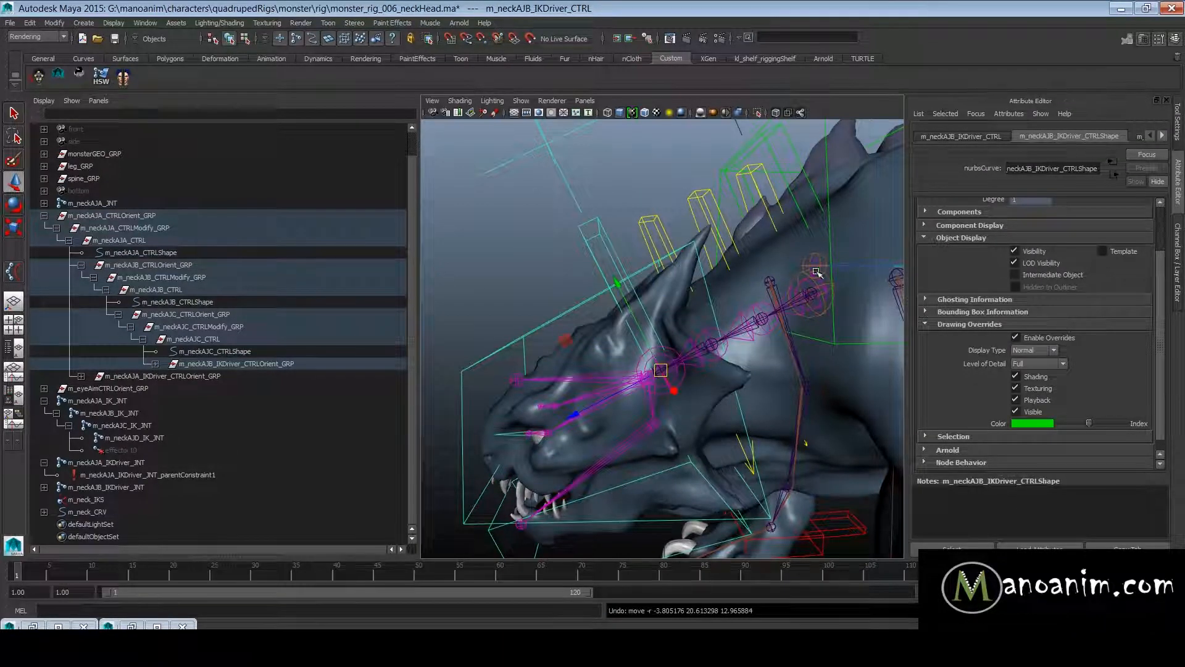
- Inspect the Stretch Factor attribute of m_neckAJB_IKDriver_CTRL
key("ctrl+a")
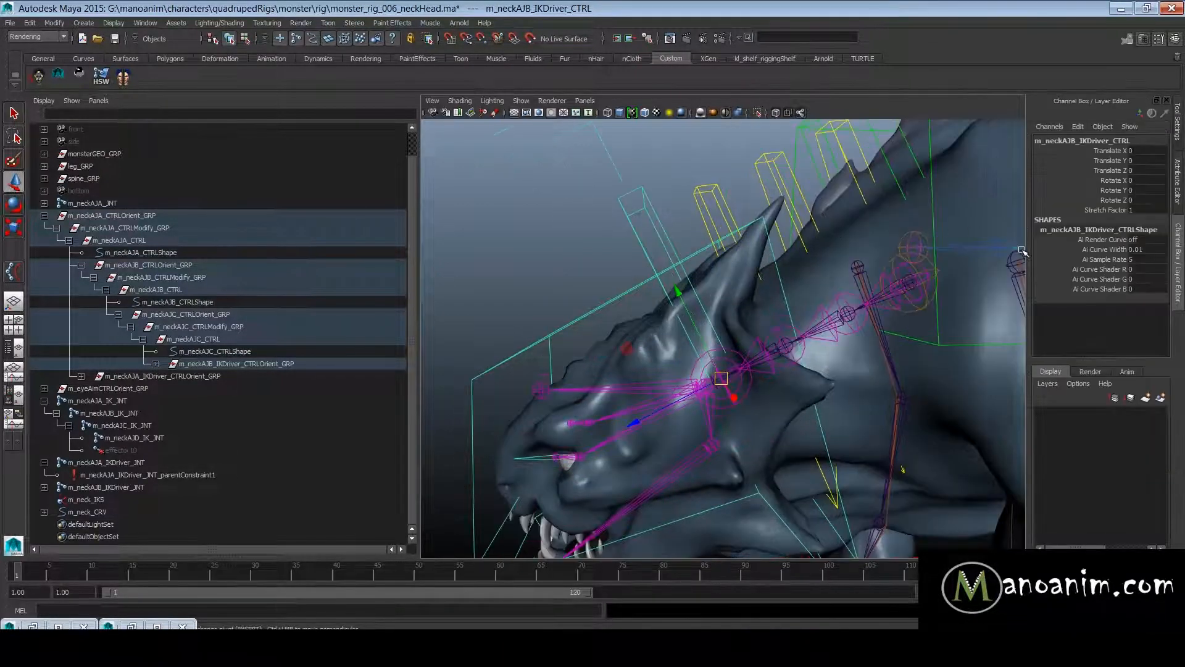
left_click(1107, 210)
right_click(1103, 213)
left_click_drag(686, 196, 704, 238, "alt")
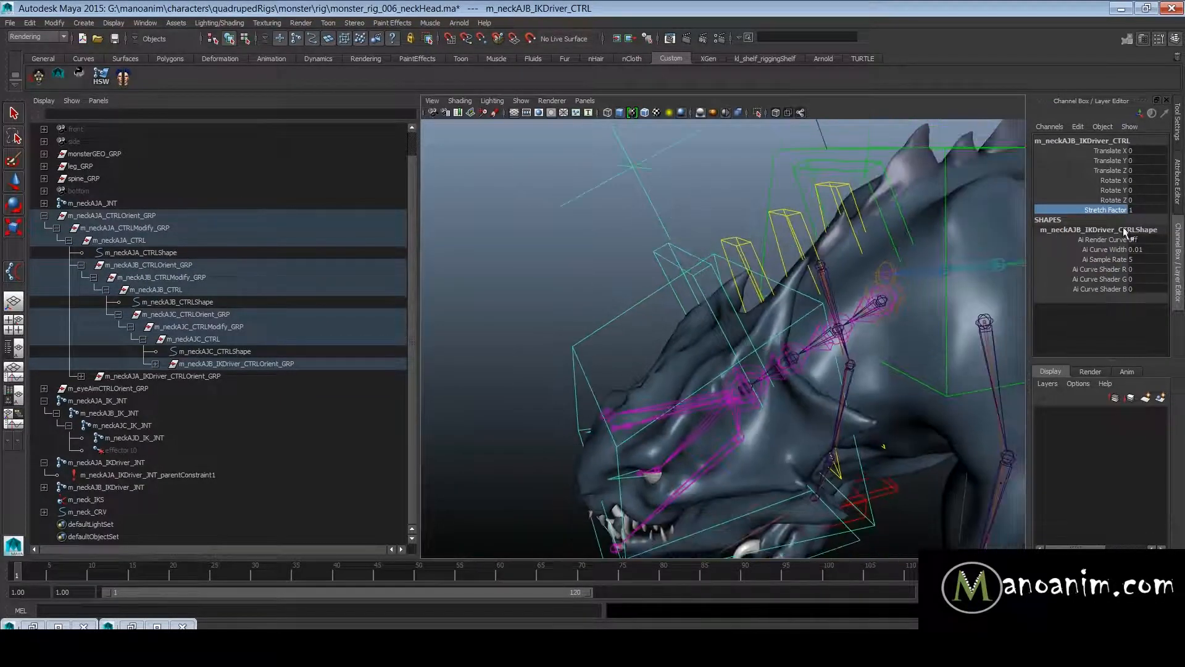
- Clear the selection and save the monster_rig_006_neckHead scene
left_click(794, 147)
key("w")
right_click_drag(793, 147, 673, 190, "alt")
left_click_drag(672, 191, 687, 211, "alt")
left_click(733, 214)
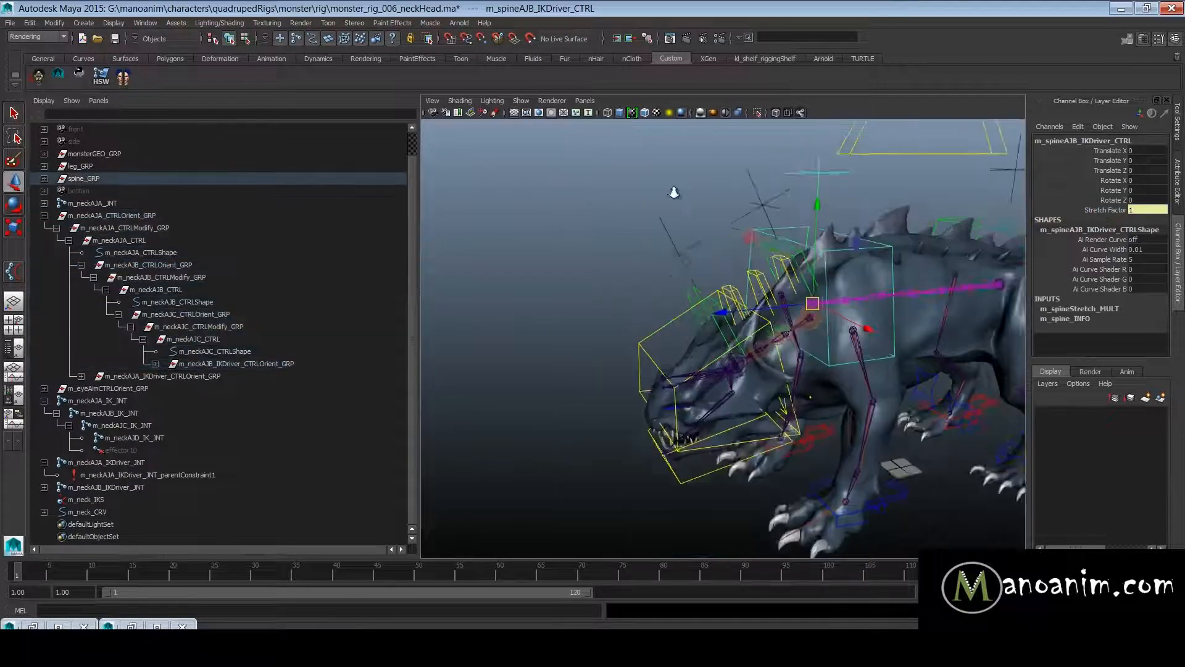
right_click_drag(761, 273, 633, 287, "alt")
key("ctrl+s")
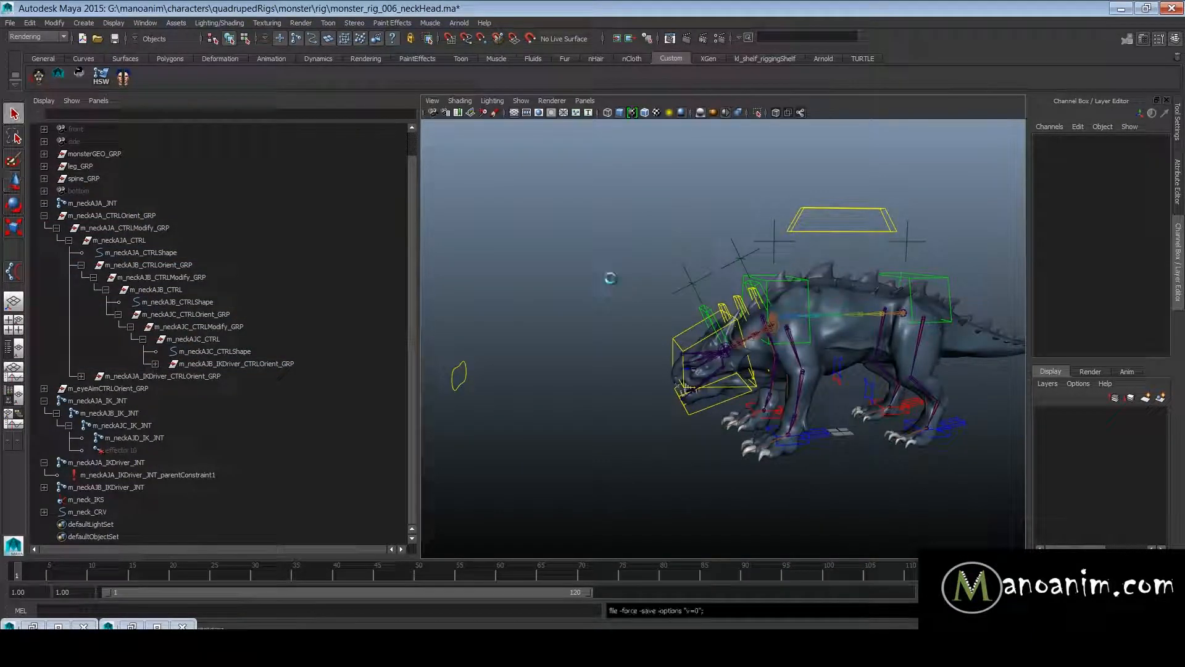
- Examine the monster's head, jaw and neck controls from several angles
right_click_drag(667, 374, 750, 373, "alt")
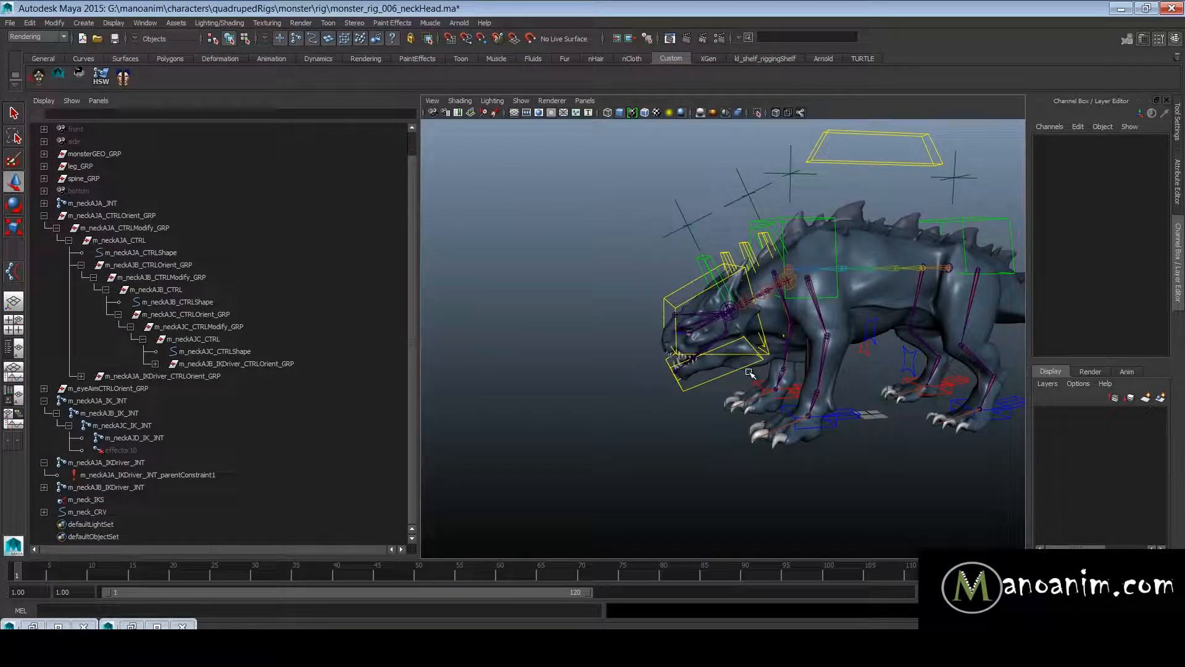
left_click_drag(623, 355, 772, 377, "alt")
right_click_drag(772, 377, 887, 405, "alt")
left_click_drag(887, 405, 831, 352, "alt")
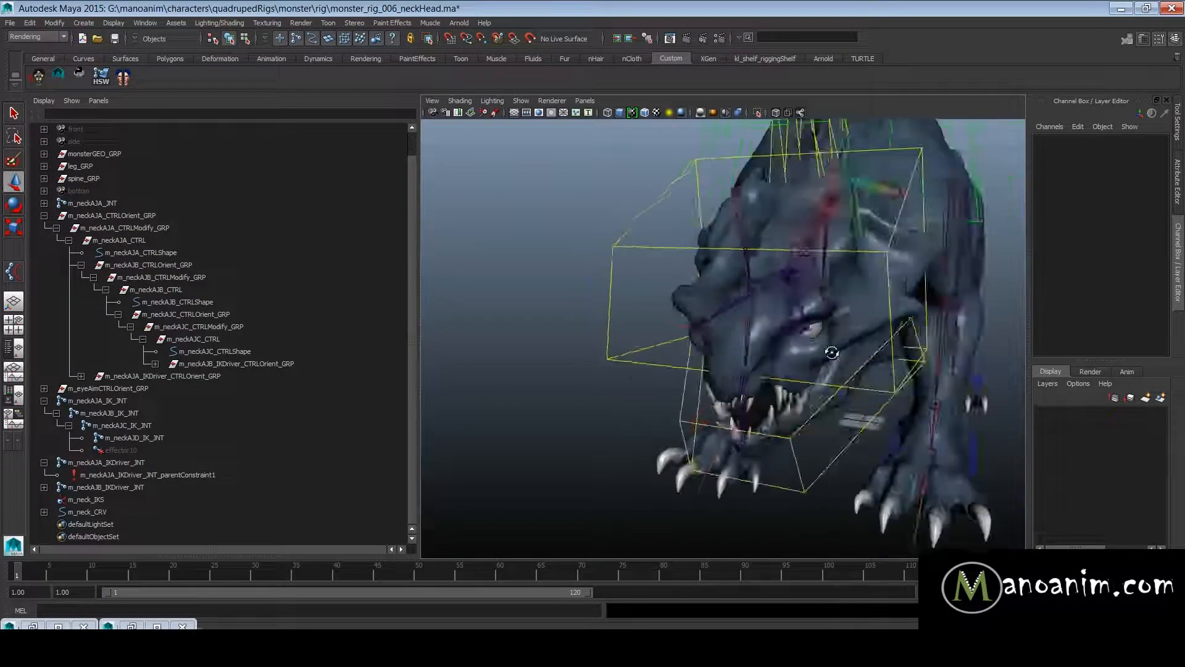
right_click_drag(831, 352, 791, 286, "alt")
left_click_drag(791, 286, 679, 278, "alt")
left_click_drag(539, 271, 653, 272, "alt")
right_click_drag(653, 273, 701, 318, "alt")
left_click_drag(640, 344, 626, 431)
left_click_drag(651, 379, 433, 386, "alt")
- Delete the old eye aim control group m_eyeAimCTRLOrient_GRP from the scene
left_click(161, 388)
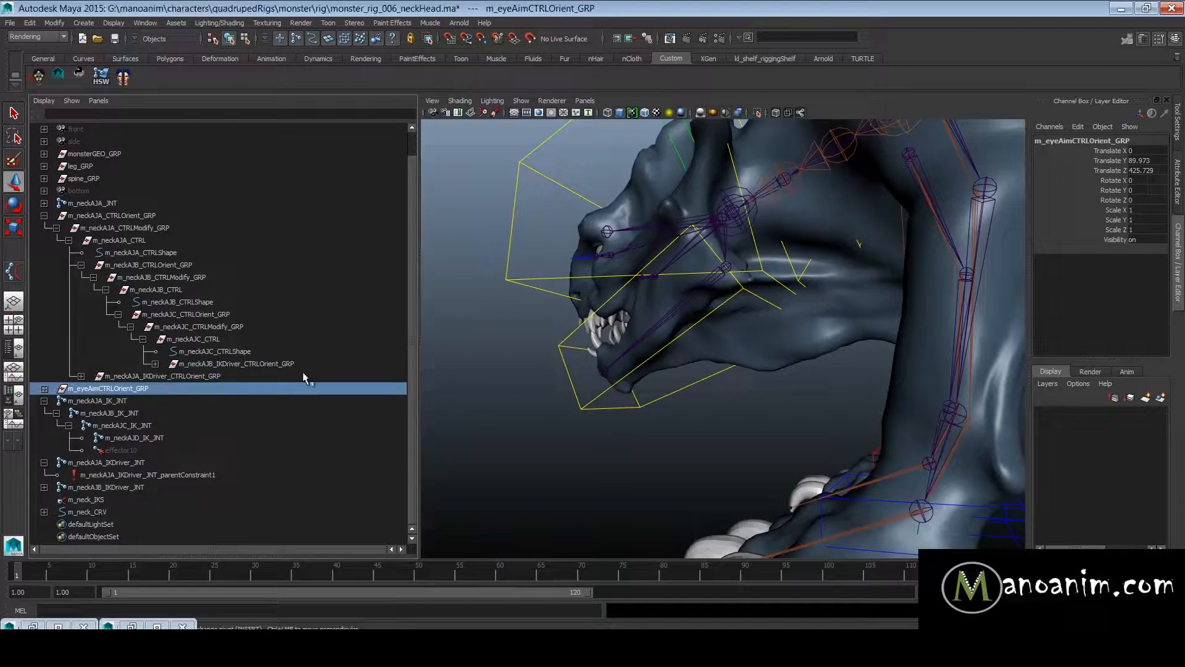
double_click(142, 389)
left_click(141, 410)
left_click(152, 389)
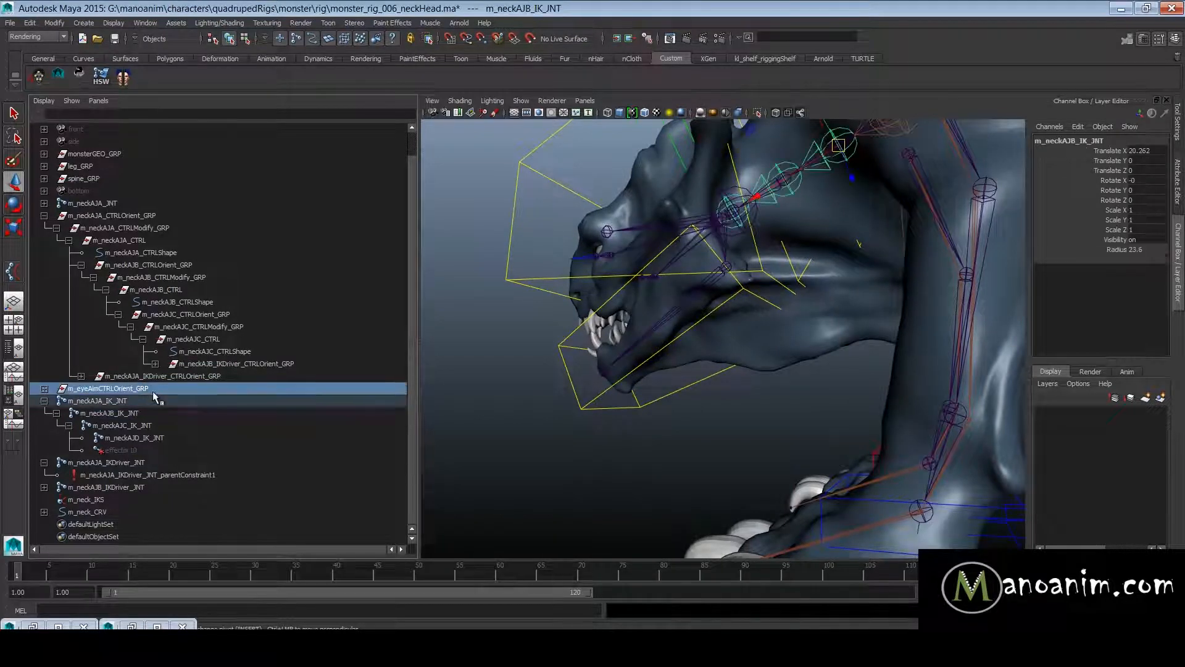
right_click_drag(808, 355, 699, 346, "alt")
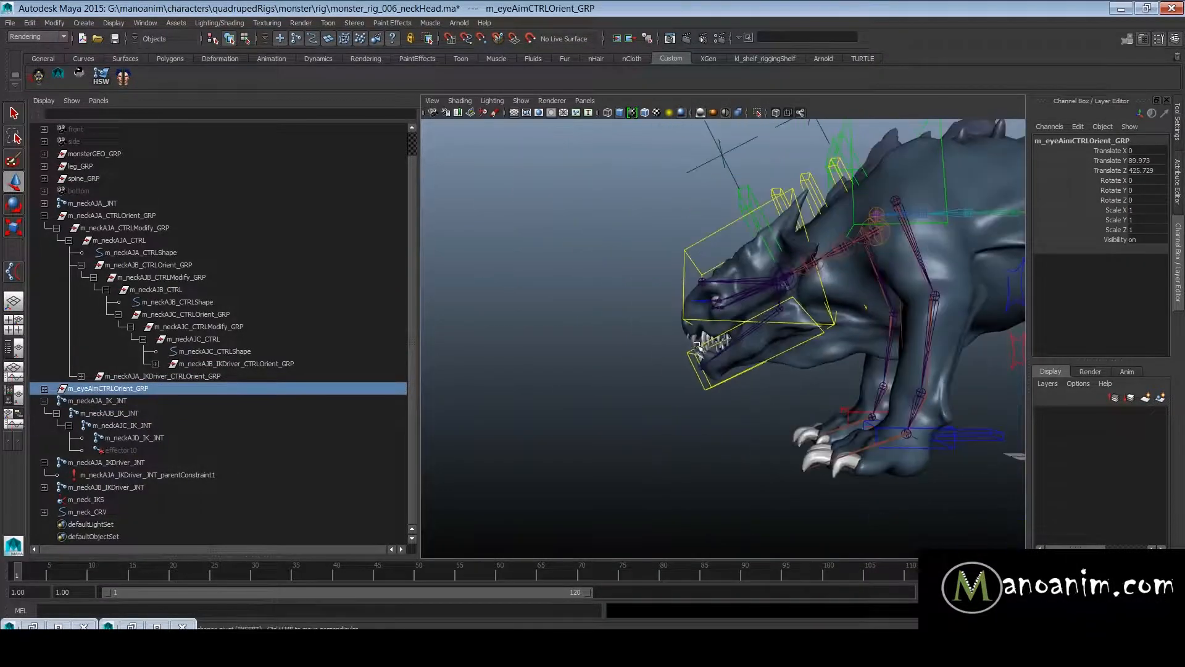
middle_click_drag(699, 348, 797, 349, "alt")
right_click_drag(796, 349, 703, 317, "alt")
left_click_drag(703, 317, 712, 326, "alt")
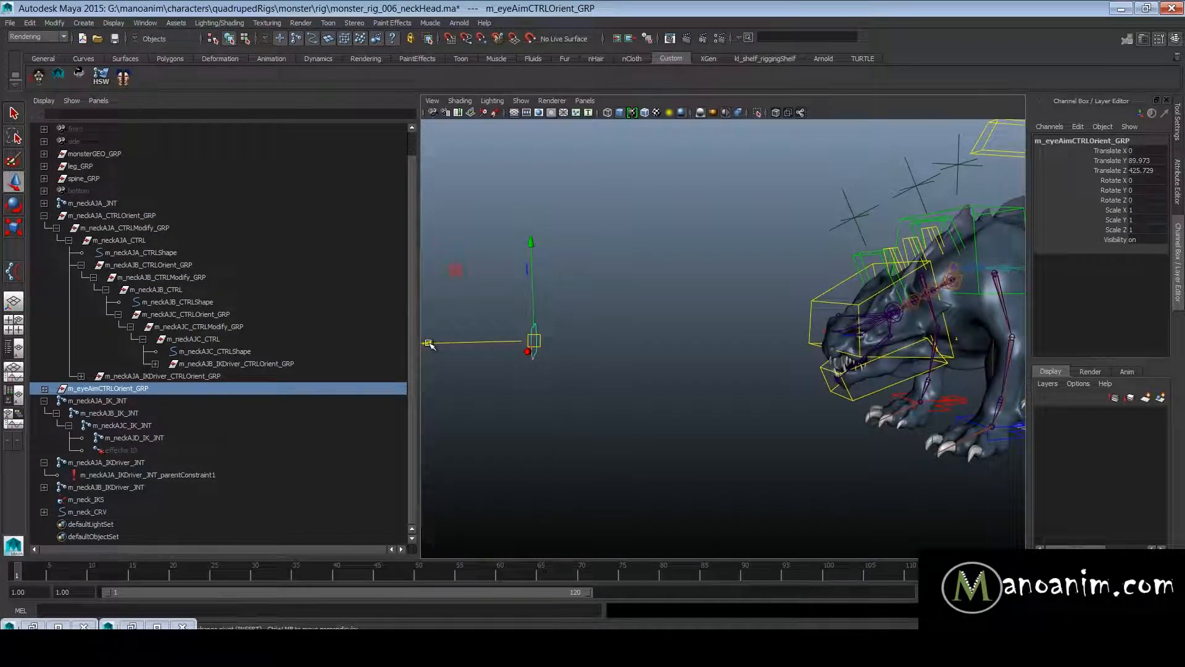
key("Delete")
- Select the eye controls r_eyeAJA_CTRL and l_eyeAJA_CTRL together and reveal them under the neck and head hierarchy
left_click_drag(834, 243, 875, 281, "alt")
right_click_drag(742, 281, 879, 341, "alt")
left_click_drag(809, 301, 858, 324)
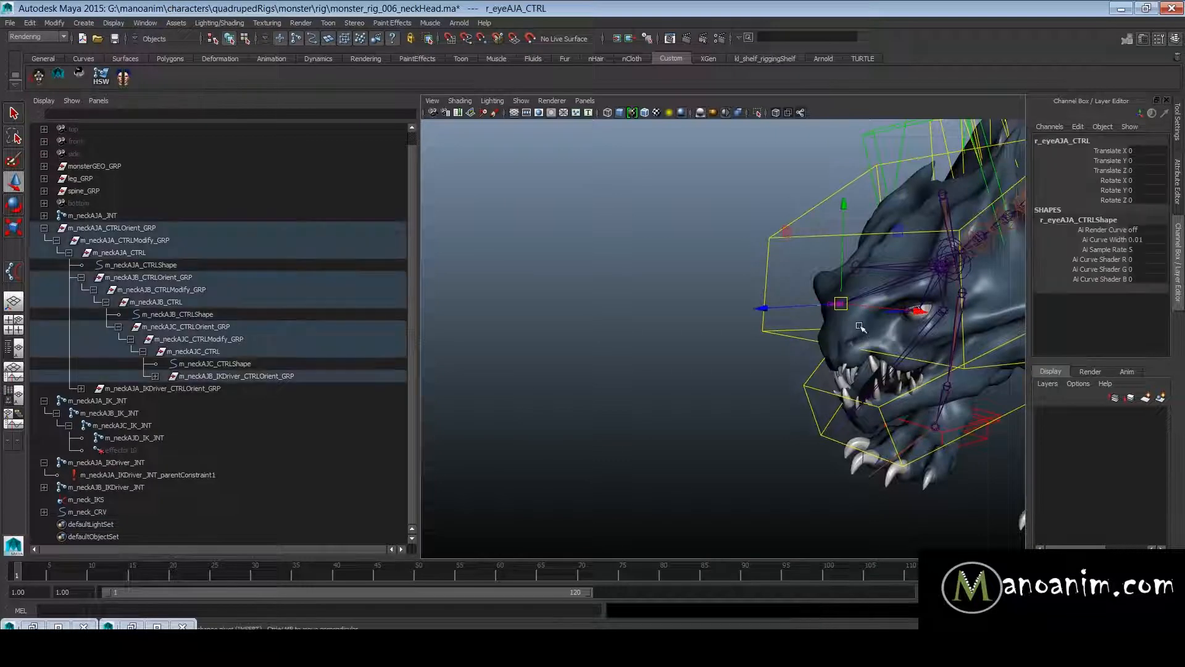
left_click(251, 378)
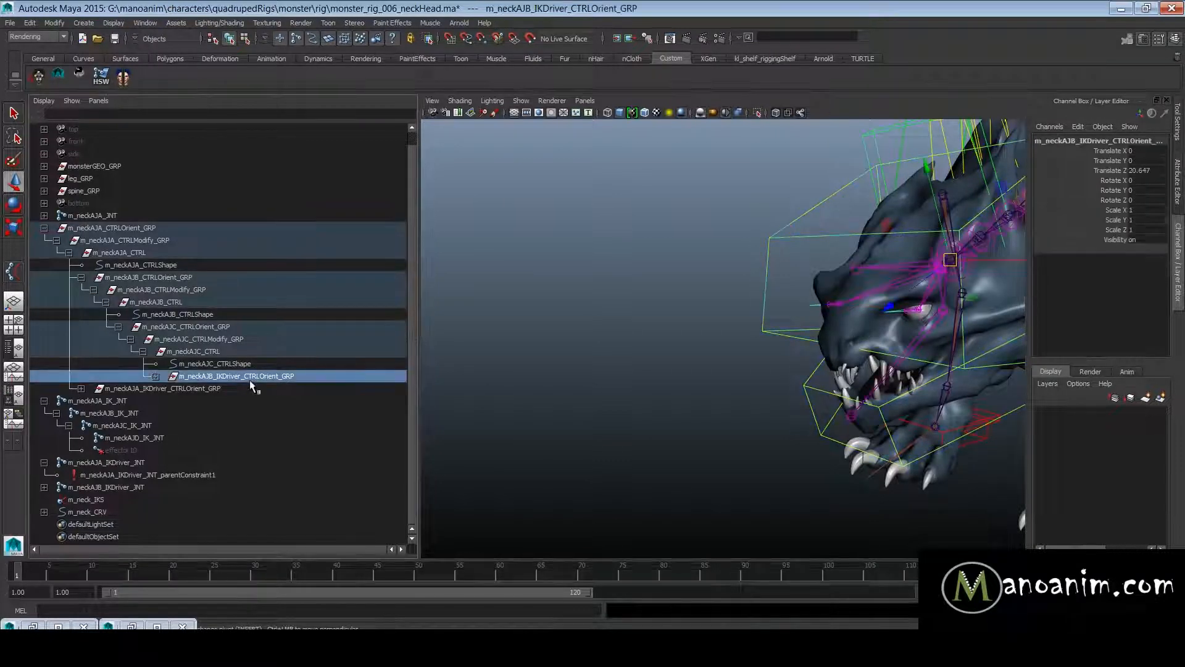
left_click(156, 377)
scroll(789, 373, "up", 4)
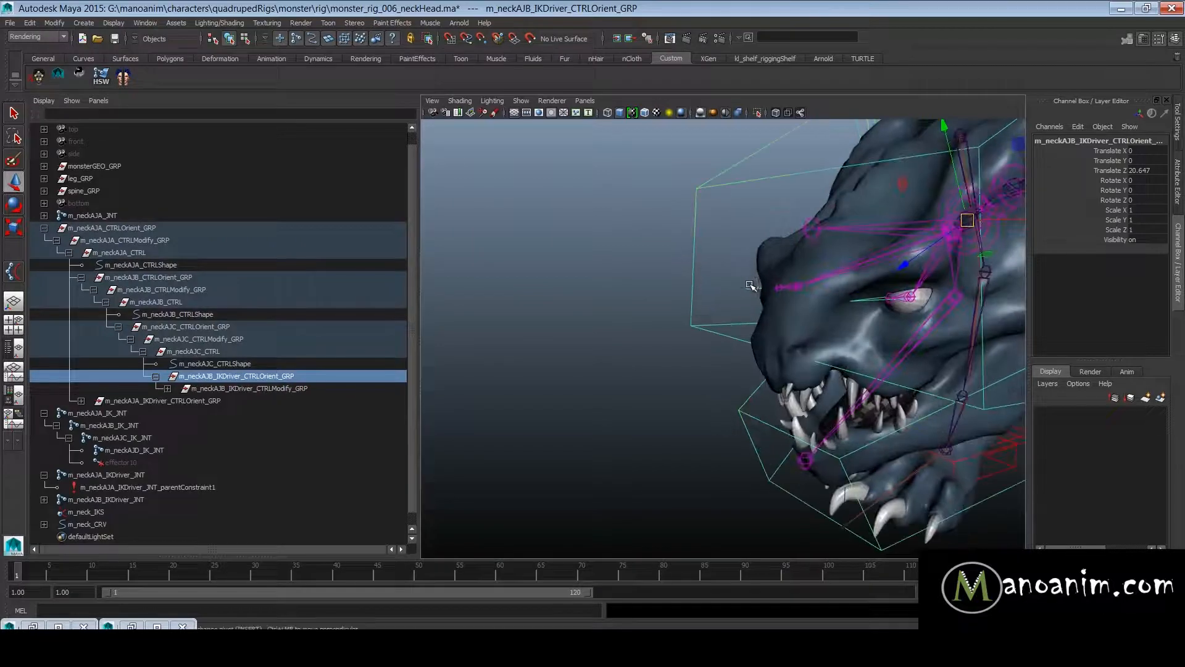
left_click_drag(750, 284, 779, 307)
left_click_drag(887, 316, 838, 317, "alt")
left_click_drag(838, 339, 743, 381, "alt")
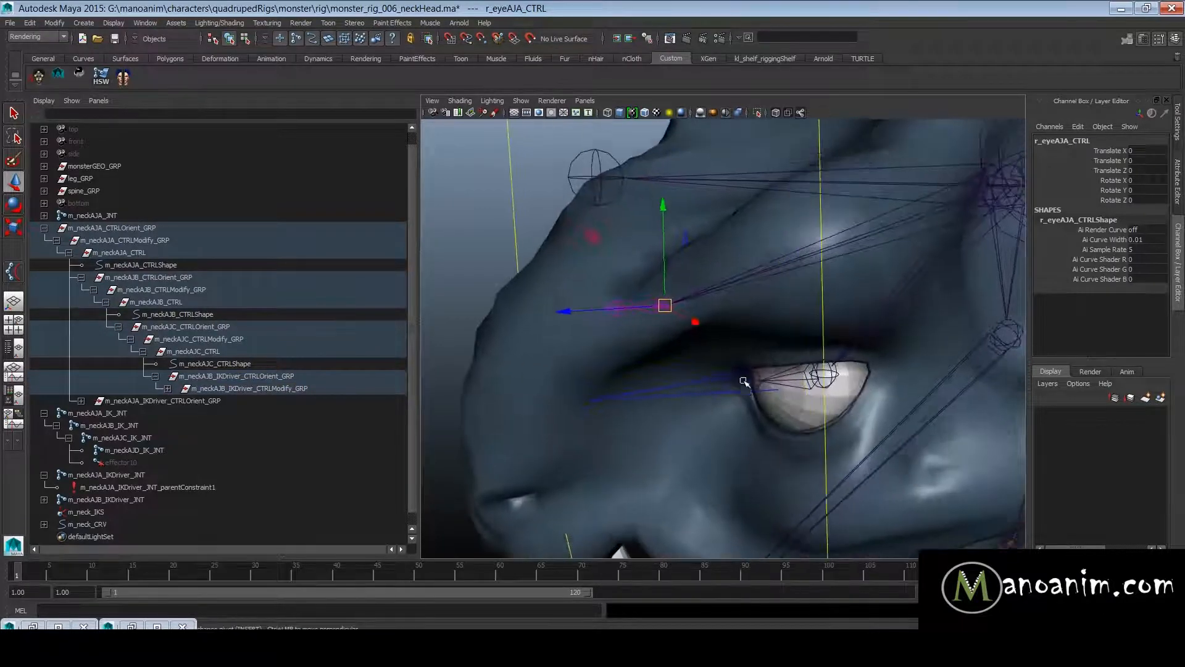
left_click(668, 387, "shift")
right_click_drag(669, 387, 585, 310, "alt")
key("f")
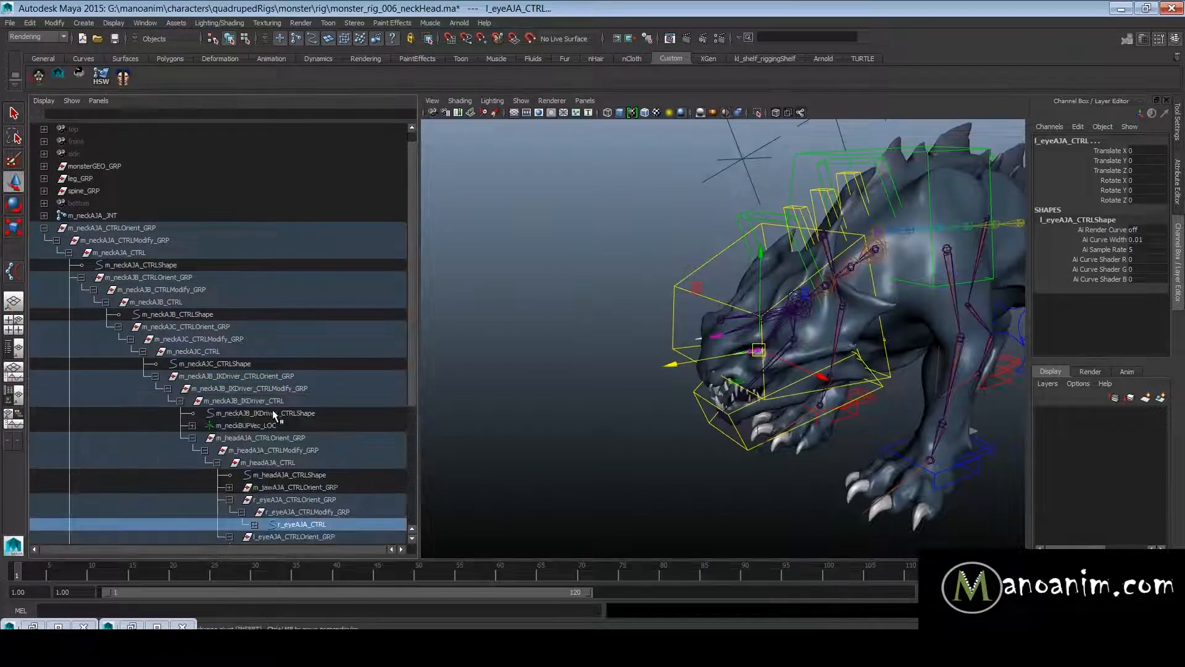
- Duplicate the r_eyeAJA_CTRLOrient_GRP and l_eyeAJA_CTRLOrient_GRP groups and unparent the copies to the world
scroll(315, 442, "down", 3)
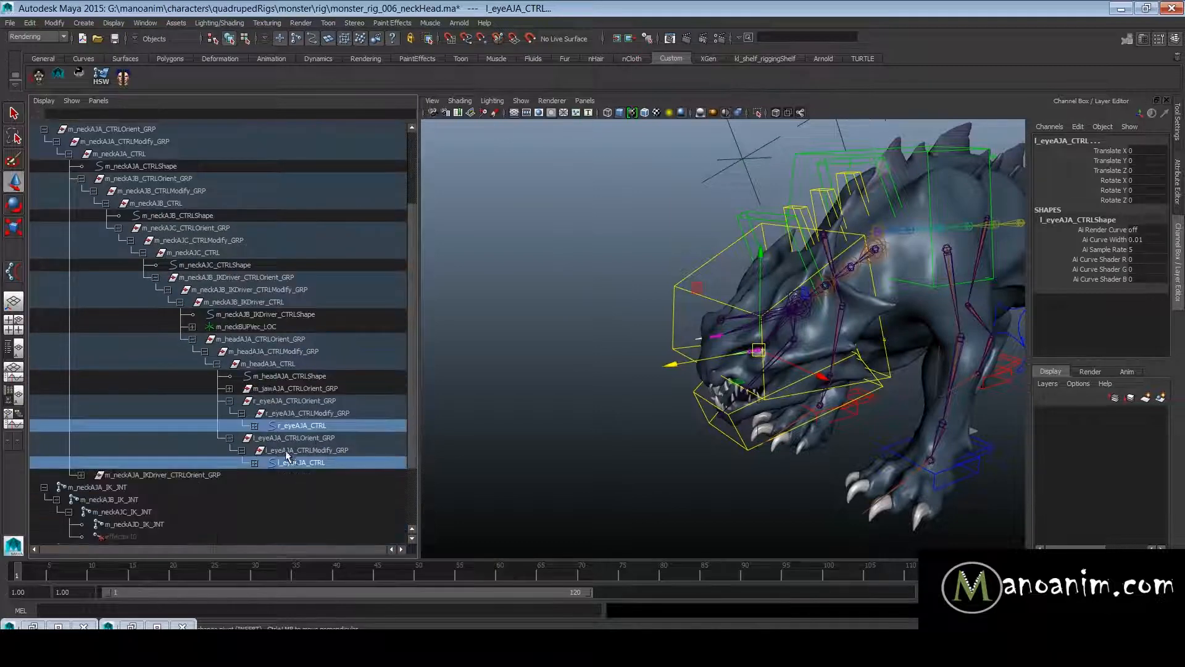
left_click(303, 438)
left_click(274, 402, "ctrl")
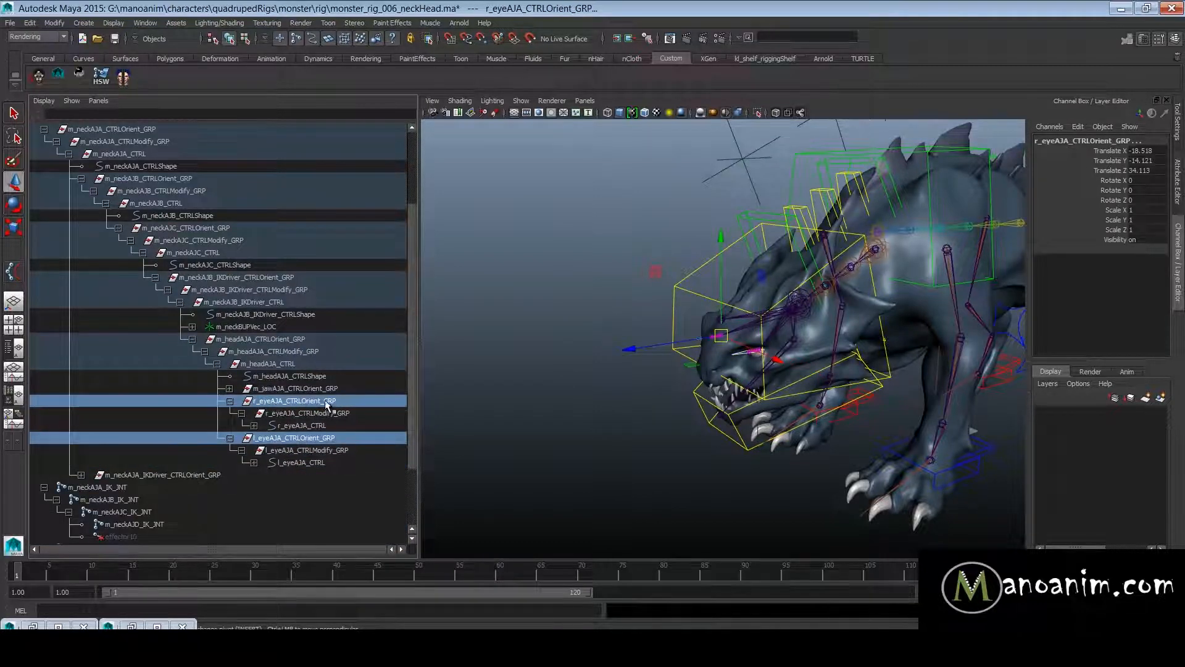
key("ctrl+d")
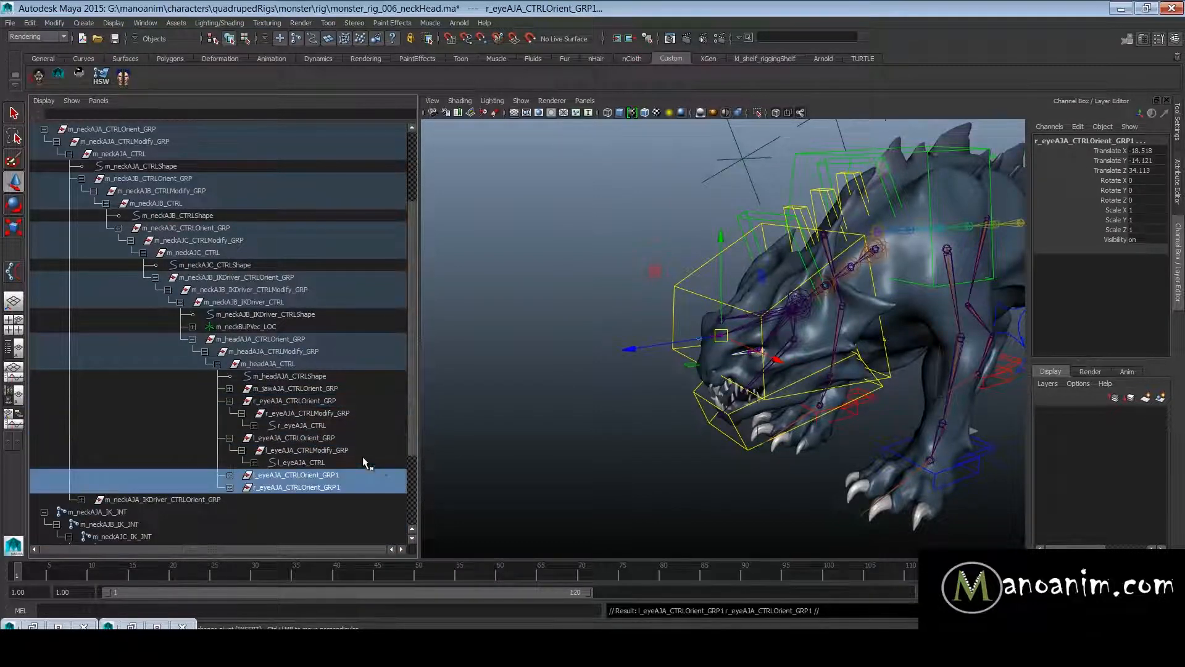
key("shift+p")
- Move both duplicated eye control groups forward in front of the head, to a Translate Z of about 412.6
scroll(231, 444, "down", 3)
left_click_drag(741, 385, 684, 405, "alt")
right_click(697, 413)
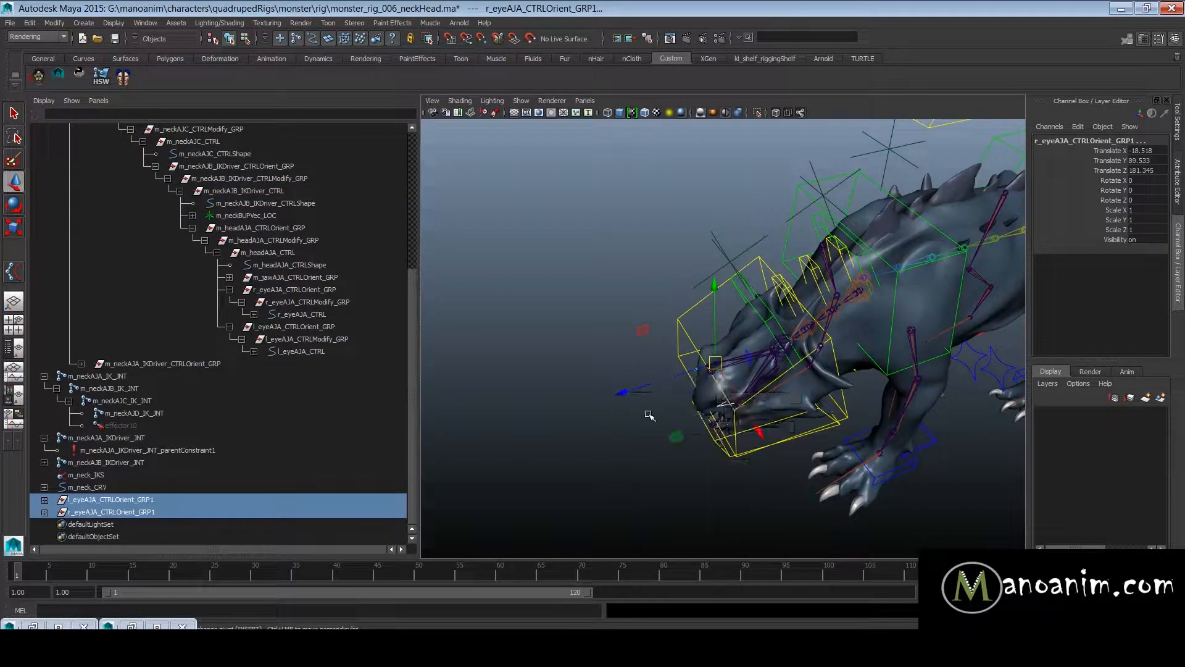
left_click_drag(620, 393, 426, 455)
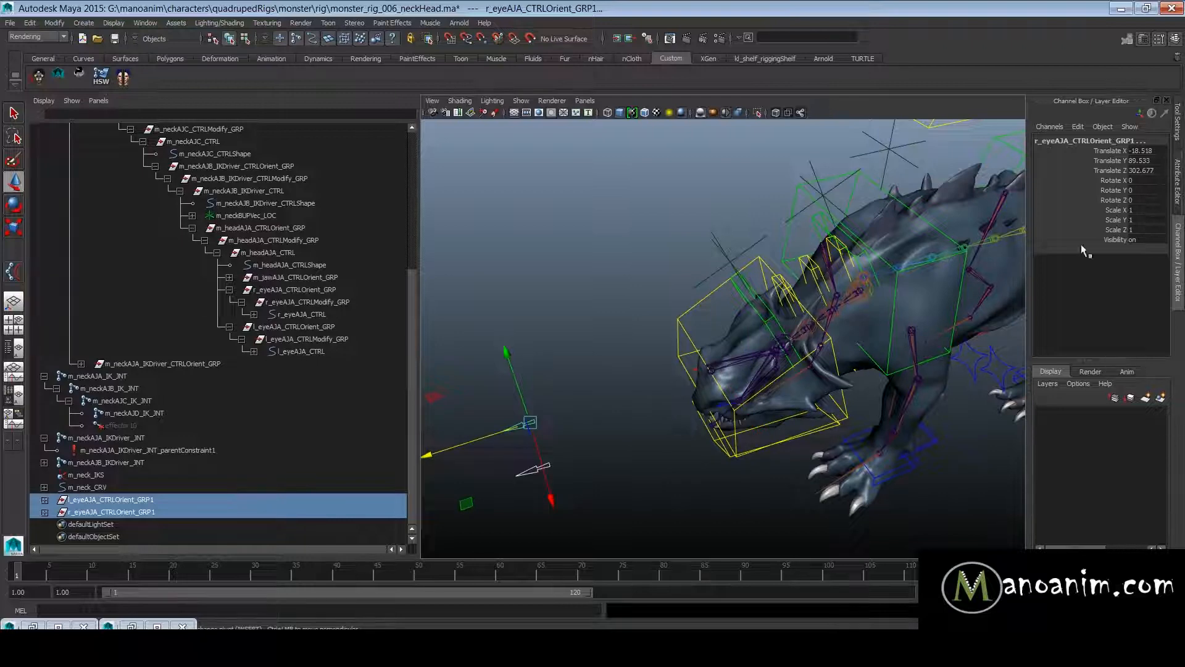
scroll(555, 415, "down", 3)
middle_click_drag(552, 416, 655, 376, "alt")
scroll(654, 376, "up", 3)
left_click_drag(596, 389, 402, 472)
- Examine the duplicated left and right eye controls in front of the head
right_click_drag(725, 390, 636, 340, "alt")
middle_click_drag(636, 340, 672, 299, "alt")
mouse_move(784, 302)
right_mouse_down("alt")
mouse_move(836, 293)
mouse_move(786, 314)
right_mouse_up("alt")
left_click(820, 288)
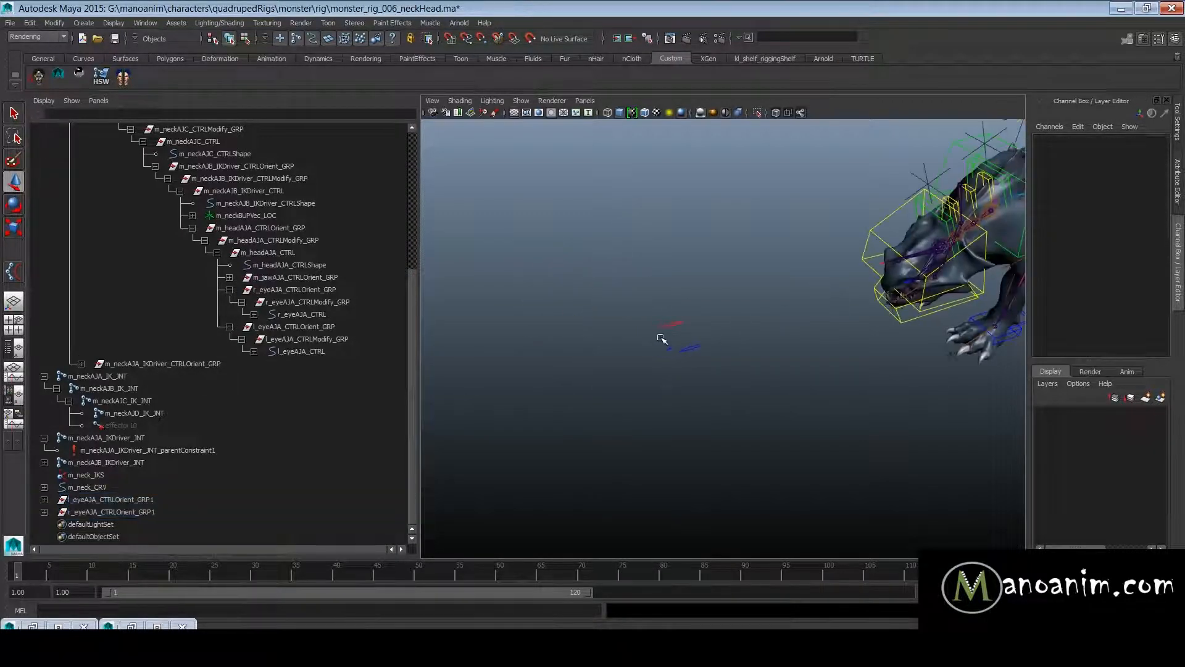
middle_click_drag(623, 321, 619, 267, "alt")
right_click_drag(619, 267, 668, 299, "alt")
left_click_drag(629, 237, 698, 293)
left_click(768, 270)
left_click_drag(610, 229, 692, 295)
- Clear the selection and create a NURBS circle for the main eye aim control
left_click_drag(141, 503, 142, 513)
key("space")
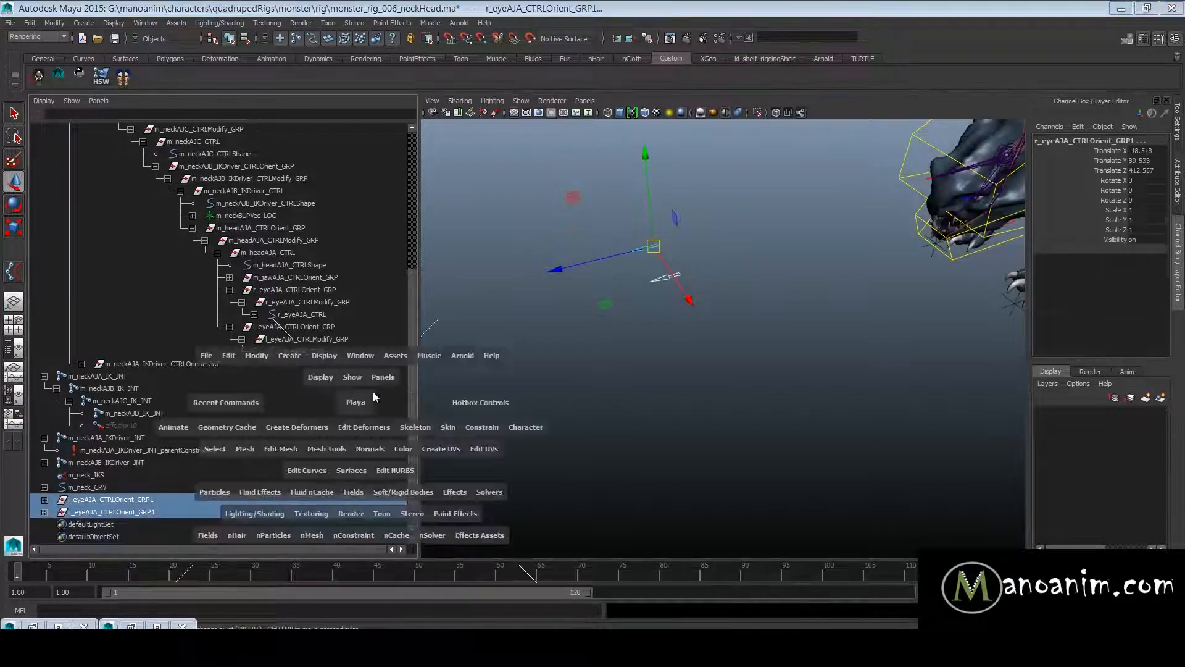
left_click(632, 334)
key("space")
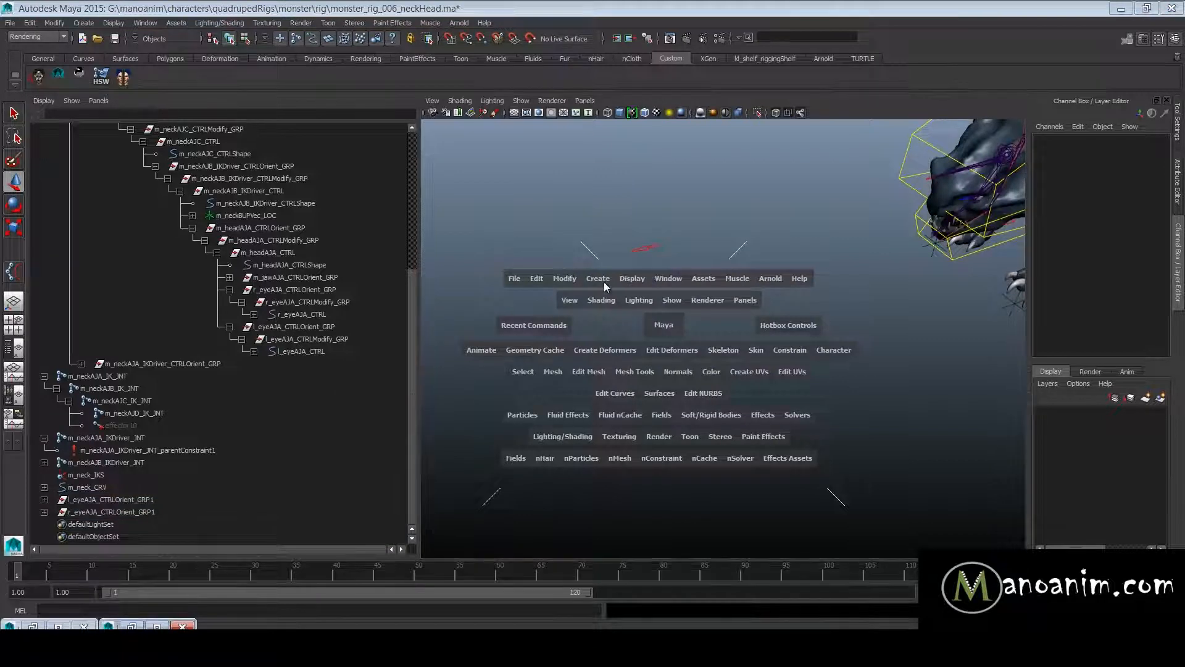
left_click(598, 278)
mouse_move(637, 301)
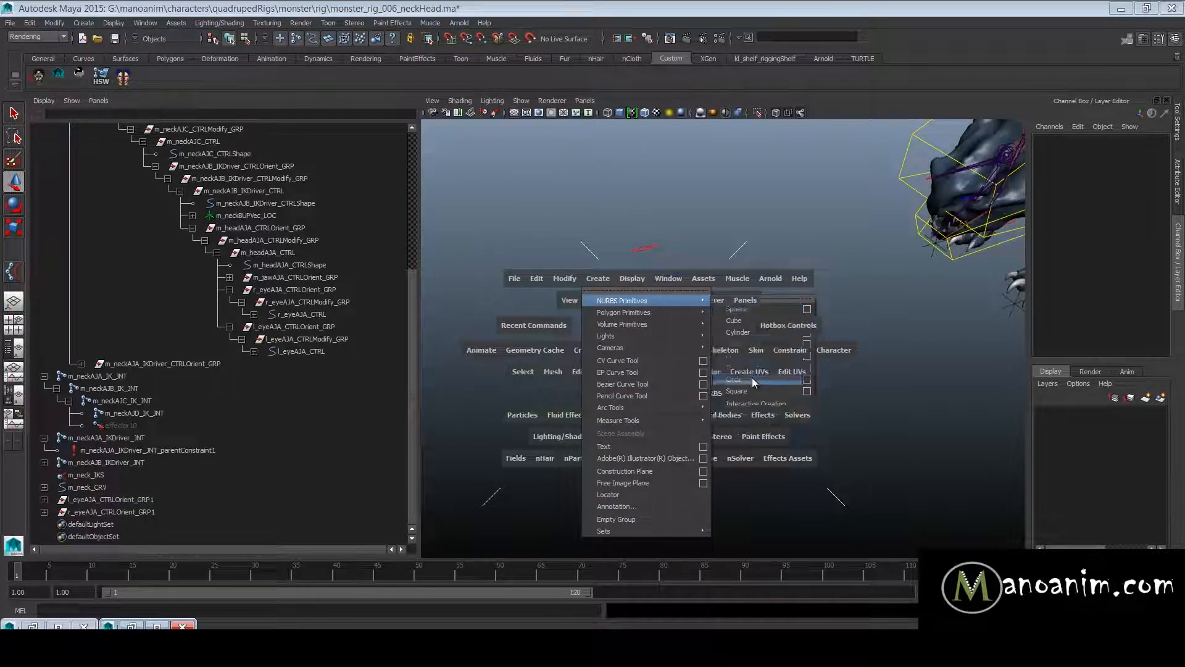
left_click(750, 378)
- Duplicate the NURBS circle and delete the copy's shape node so that nurbsCircle2 is an empty group
double_click(113, 525)
left_click(44, 524)
double_click(102, 525)
left_click(45, 525)
key("ctrl+d")
scroll(128, 483, "down", 1)
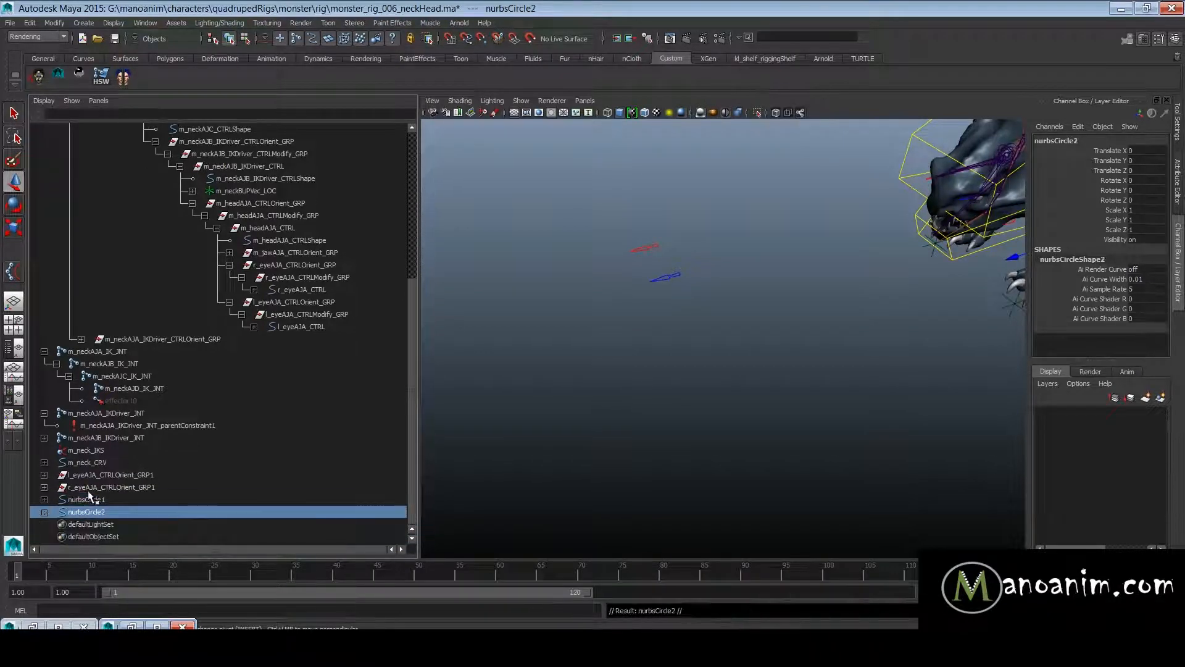
left_click(44, 513)
left_click(125, 524)
key("Delete")
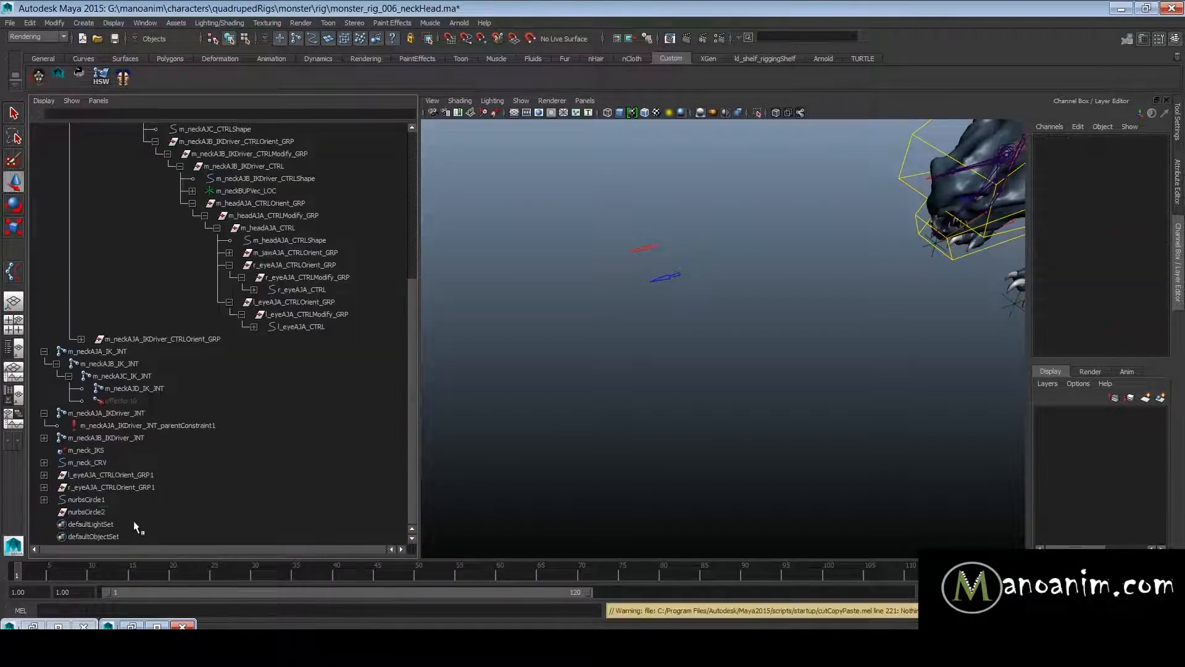
- Parent nurbsCircle1 under the empty nurbsCircle2 group
right_click(99, 514)
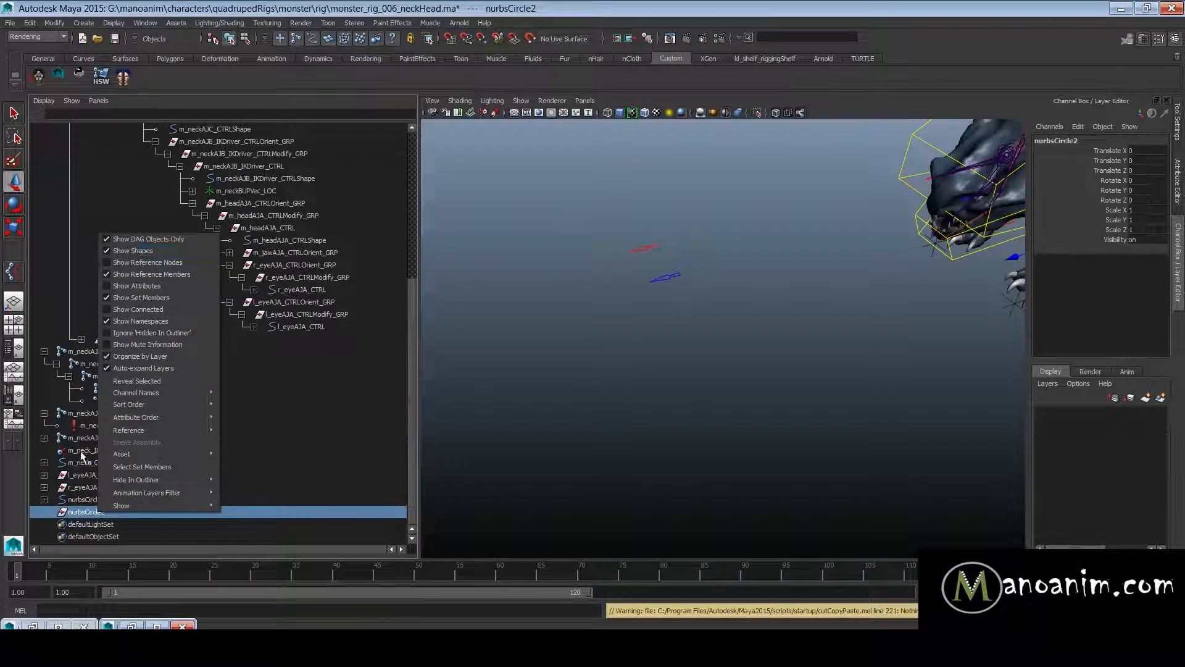
left_click(65, 532)
left_click(96, 499)
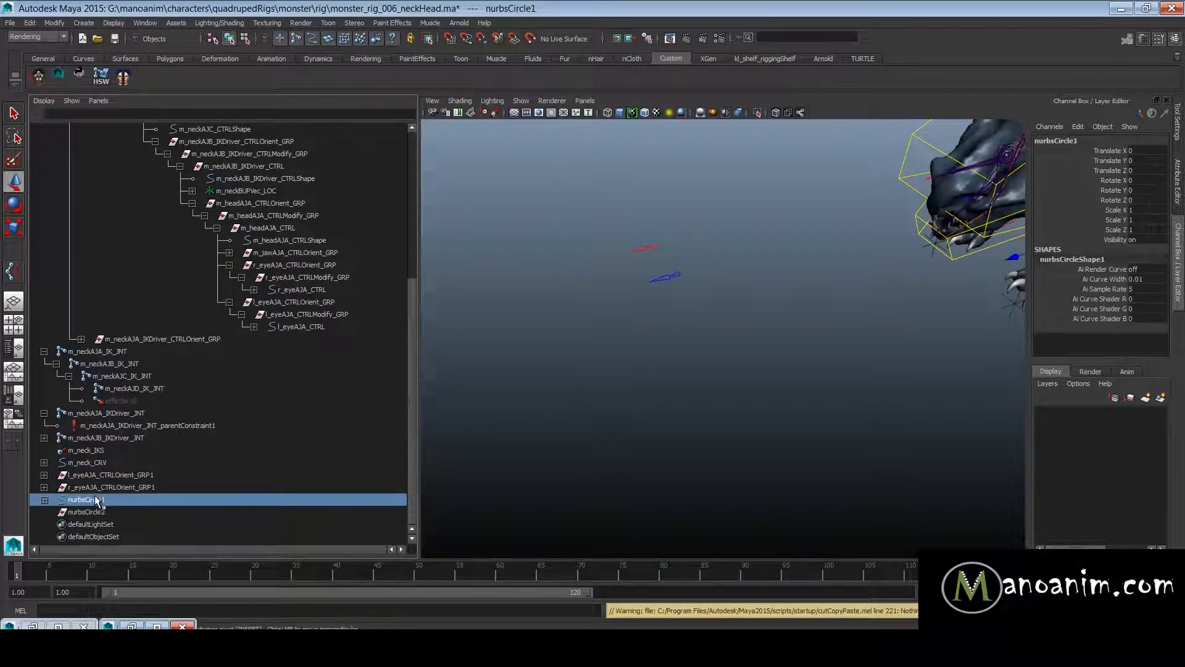
left_click_drag(96, 507, 100, 502)
middle_click_drag(100, 503, 104, 513)
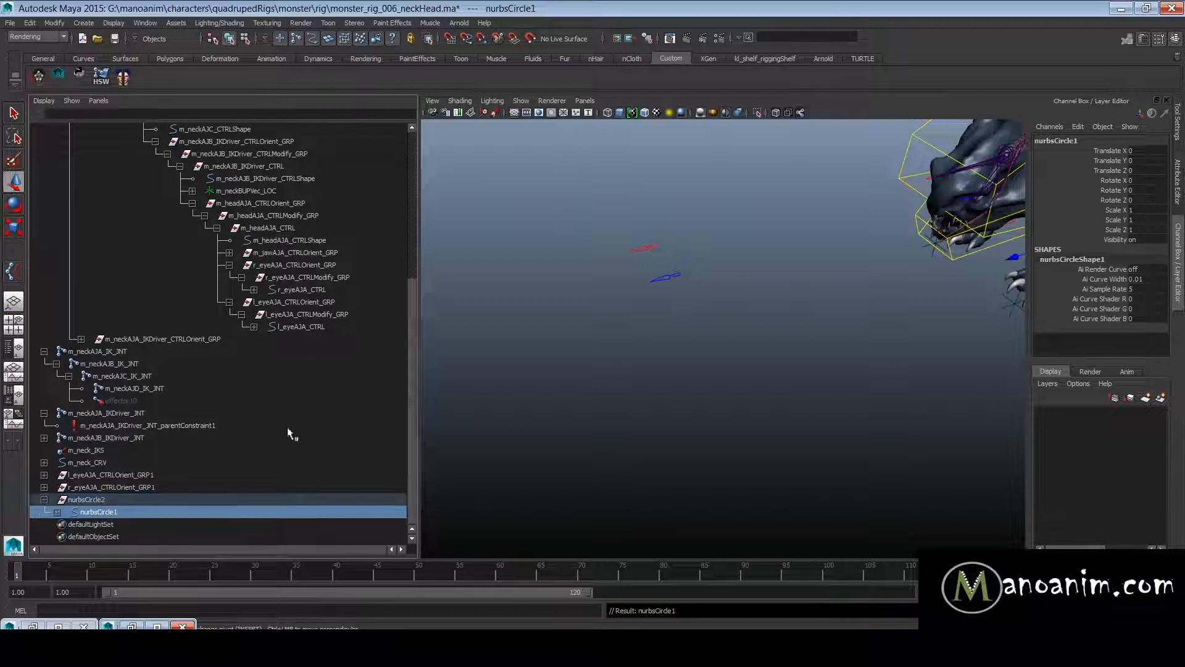
- Turn on Display Local Axis for the duplicated left eye control, l_eyeAJA_CTRL
left_click_drag(630, 307, 687, 274)
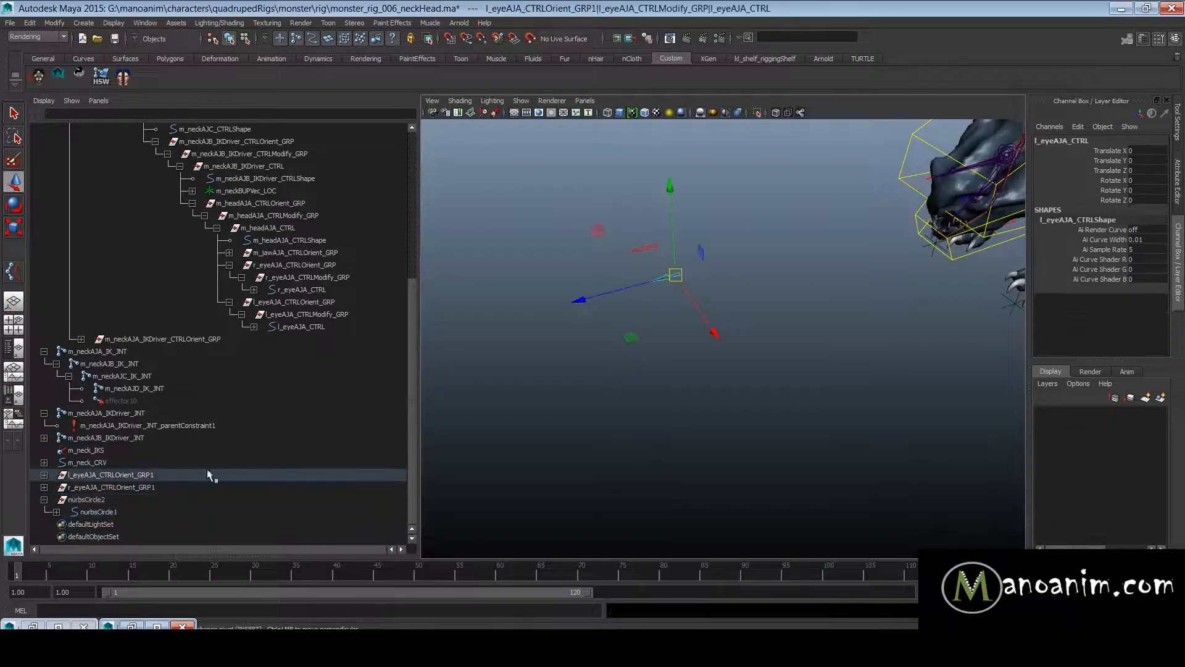
left_click(97, 512)
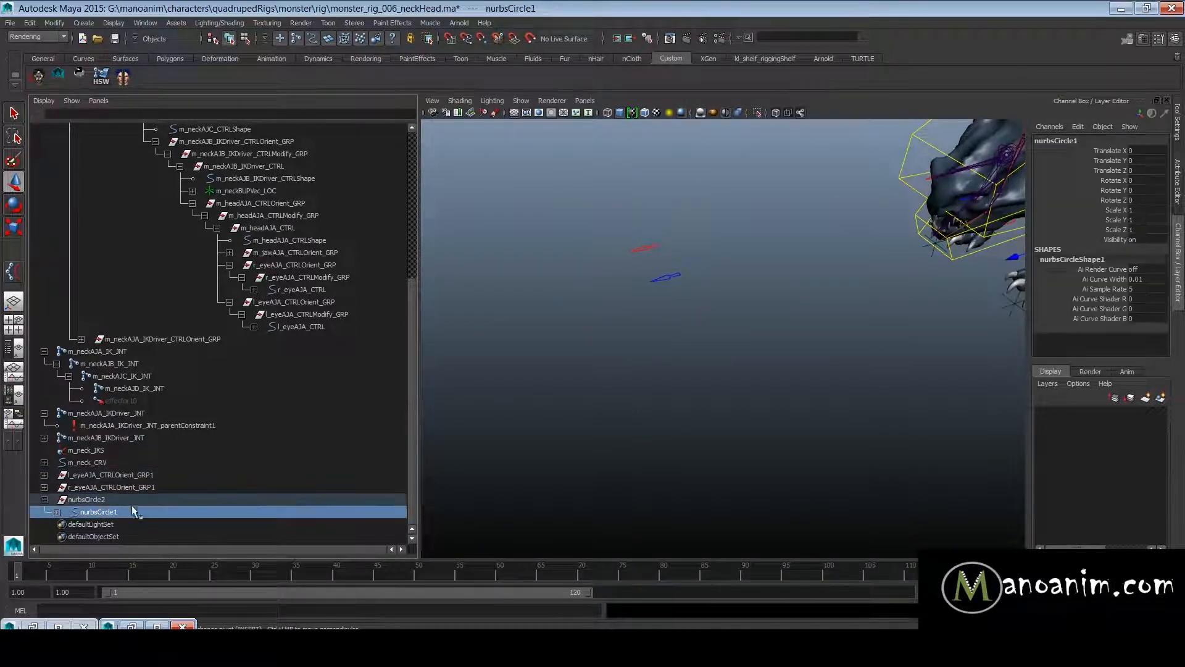
key("ctrl+a")
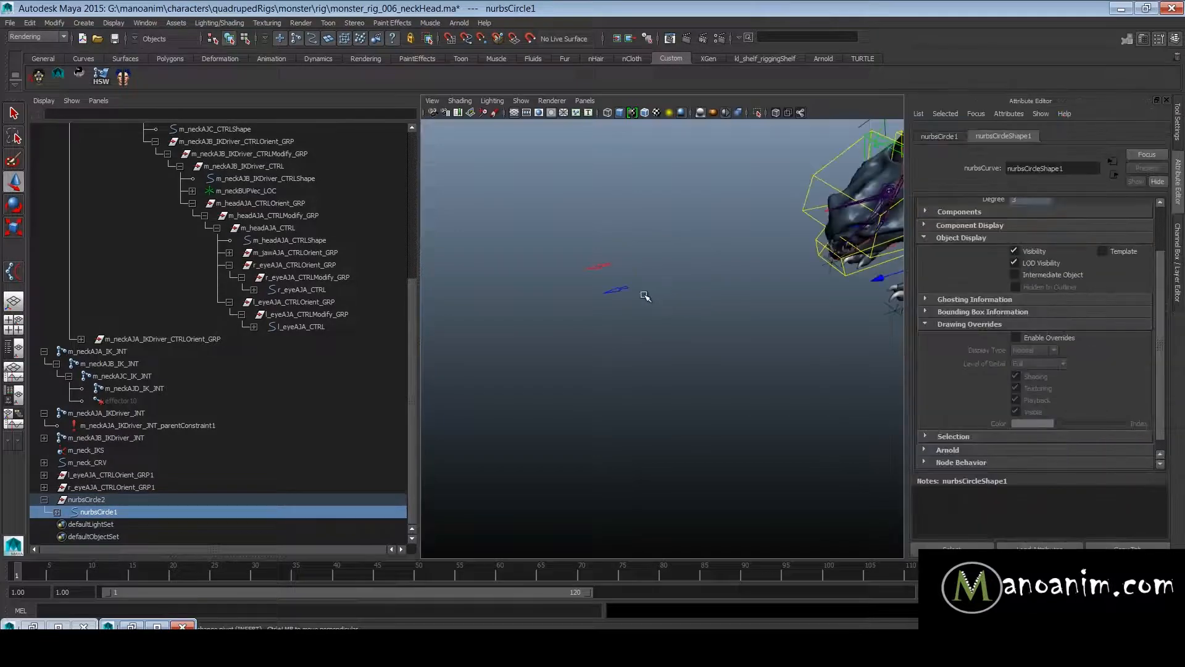
left_click(621, 289)
scroll(700, 279, "down", 2)
middle_click_drag(700, 279, 726, 293, "alt")
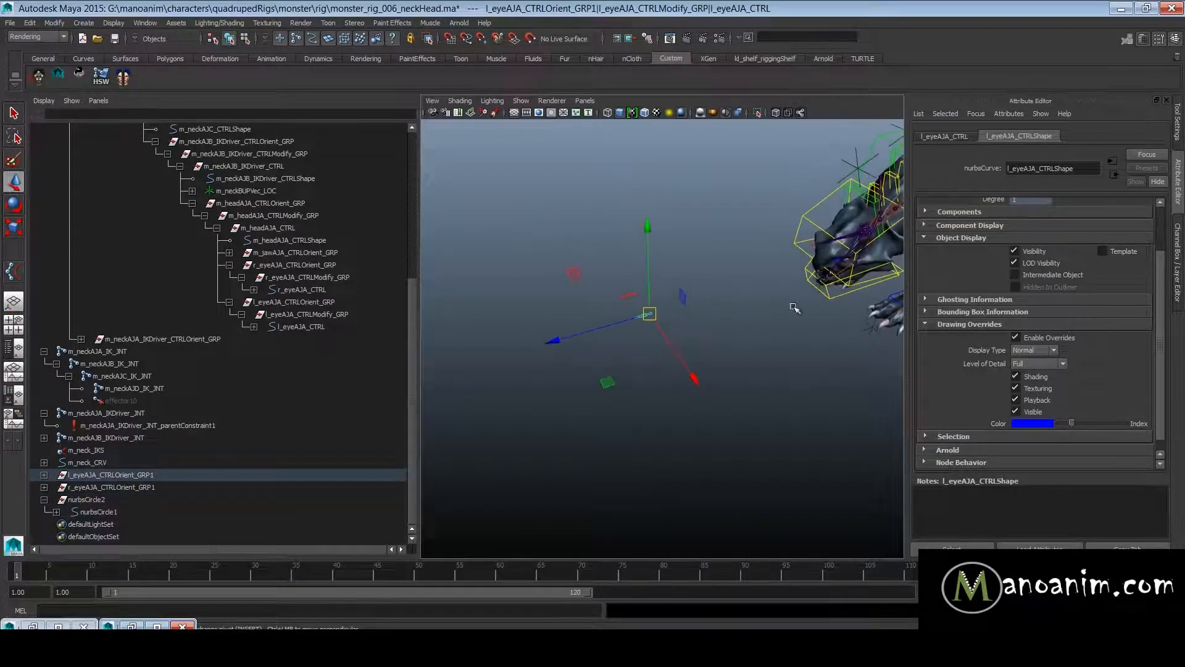
key("ctrl+a")
key("ctrl+a")
scroll(1032, 277, "up", 2)
scroll(1035, 281, "down", 2)
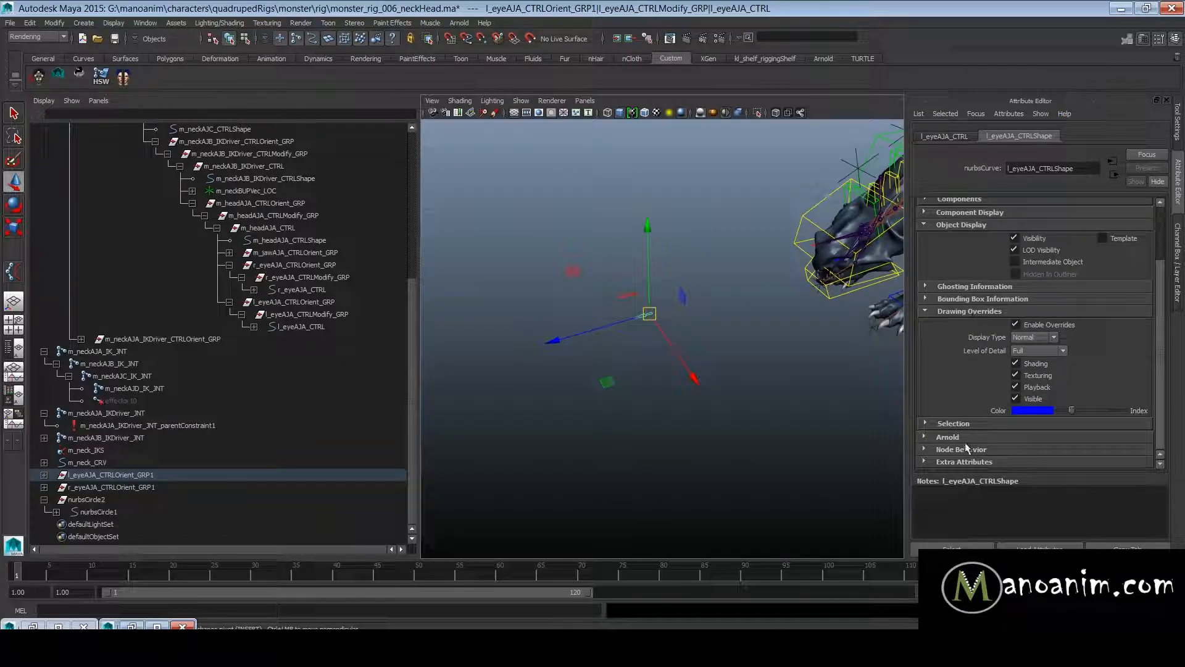
left_click(945, 136)
left_click(1025, 363)
left_click(707, 326)
- Snap the nurbsCircle2 group onto the duplicated left eye control, at about 16.8, 90, 411.2
left_click(86, 499)
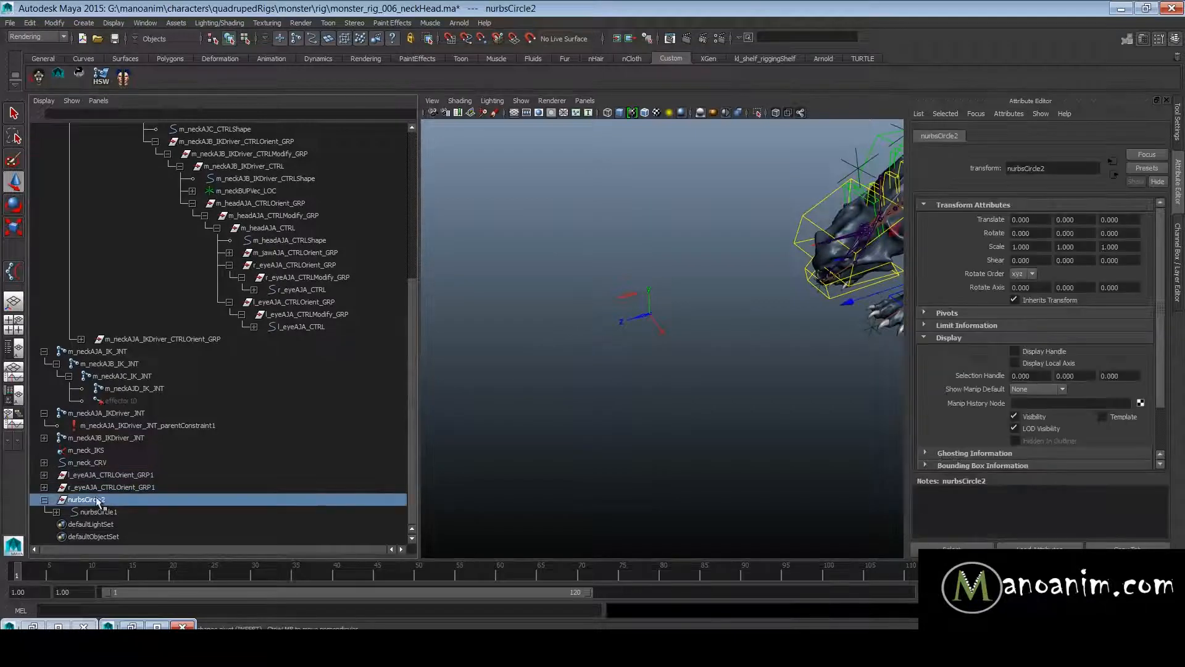
left_click_drag(572, 325, 704, 317, "alt")
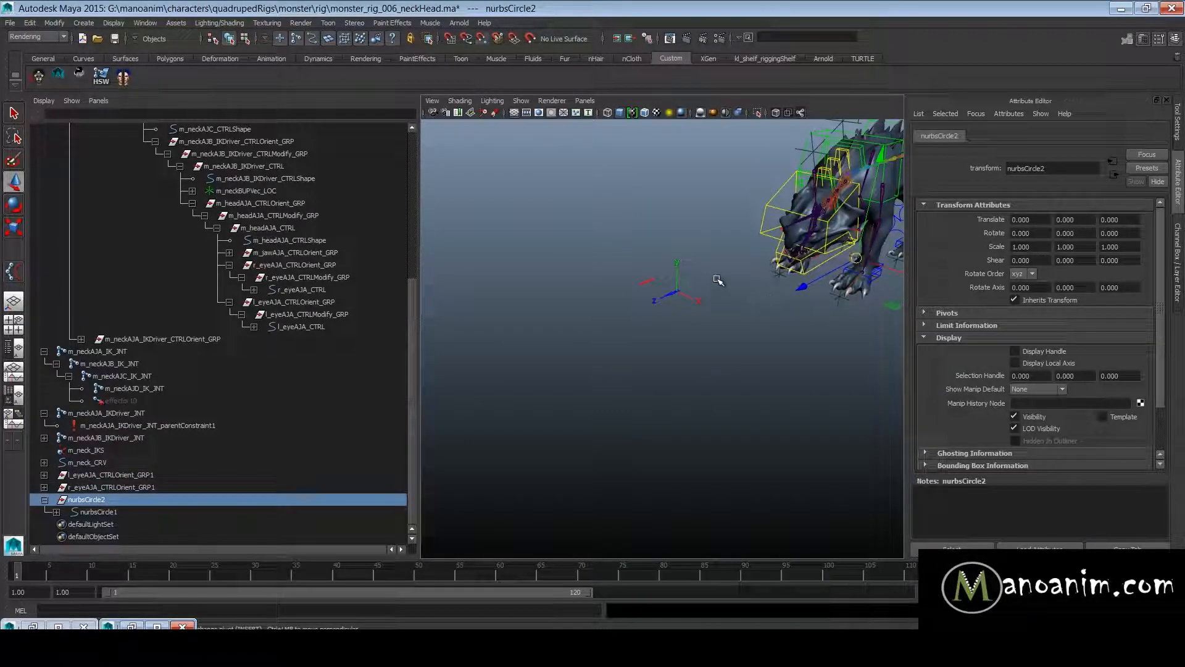
middle_click(678, 296)
left_click_drag(677, 288, 818, 595, "alt")
- Scale up all control vertices of nurbsCircle1 until the circle surrounds most of the left eye's arrow control
key("F8")
key("r")
left_click_drag(716, 425, 983, 410)
right_click_drag(658, 383, 541, 371, "alt")
middle_click_drag(599, 380, 594, 364, "alt")
right_click_drag(593, 364, 668, 270, "alt")
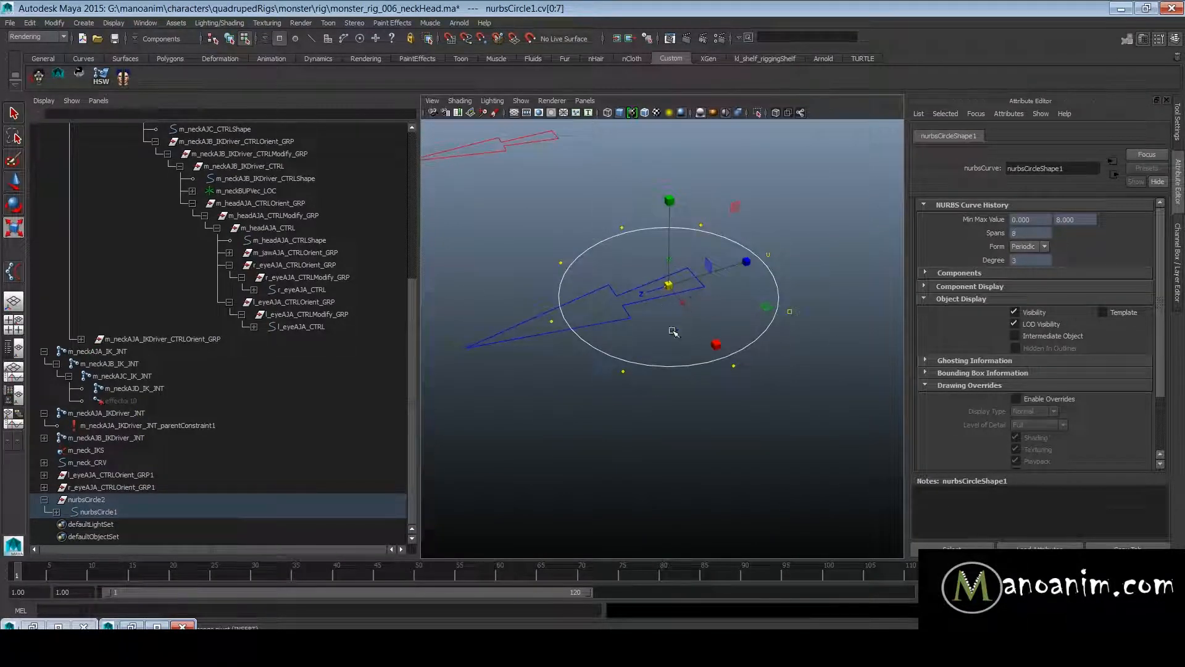
left_click_drag(721, 292, 797, 460, "alt")
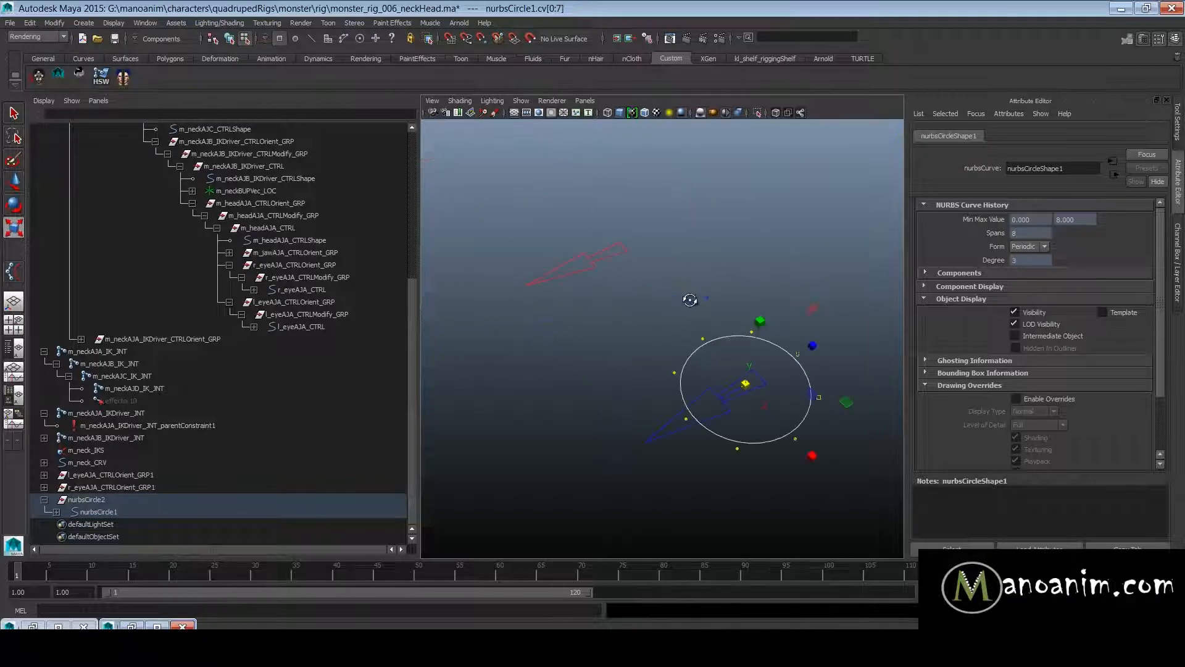
key("F8")
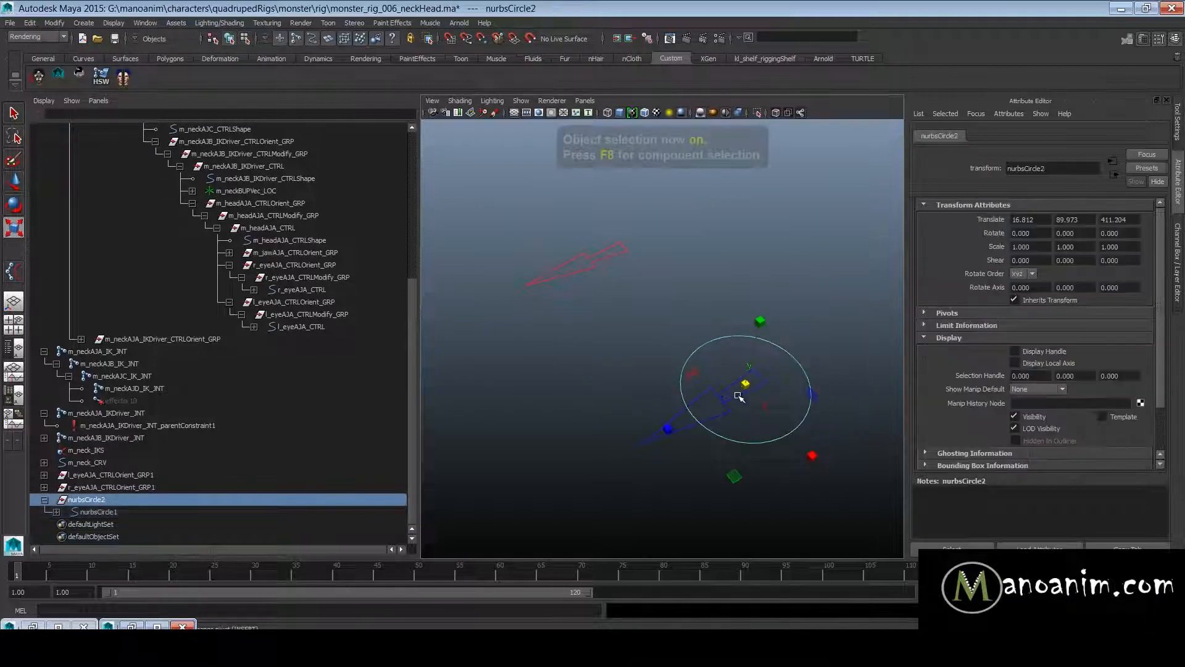
- Center the nurbsCircle2 group between the two eye controls by setting its Translate X to 0
left_click(789, 415)
left_click(151, 512)
left_click(87, 499)
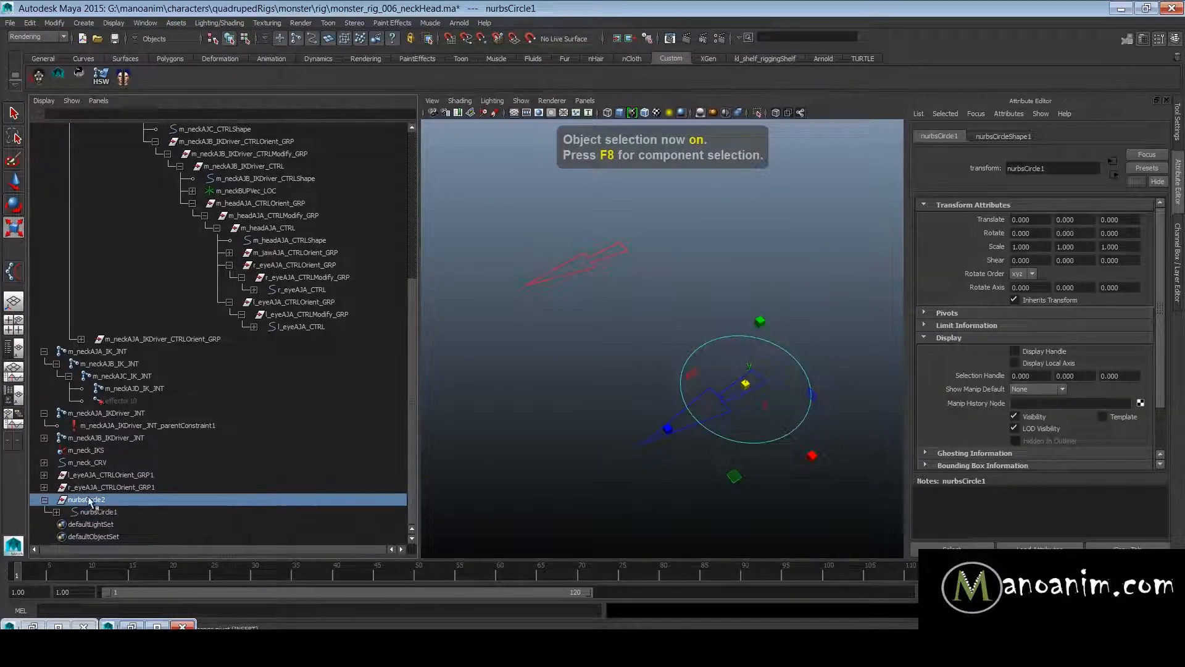
double_click(1023, 220)
type("0")
key("Return")
left_click_drag(812, 275, 737, 267, "alt")
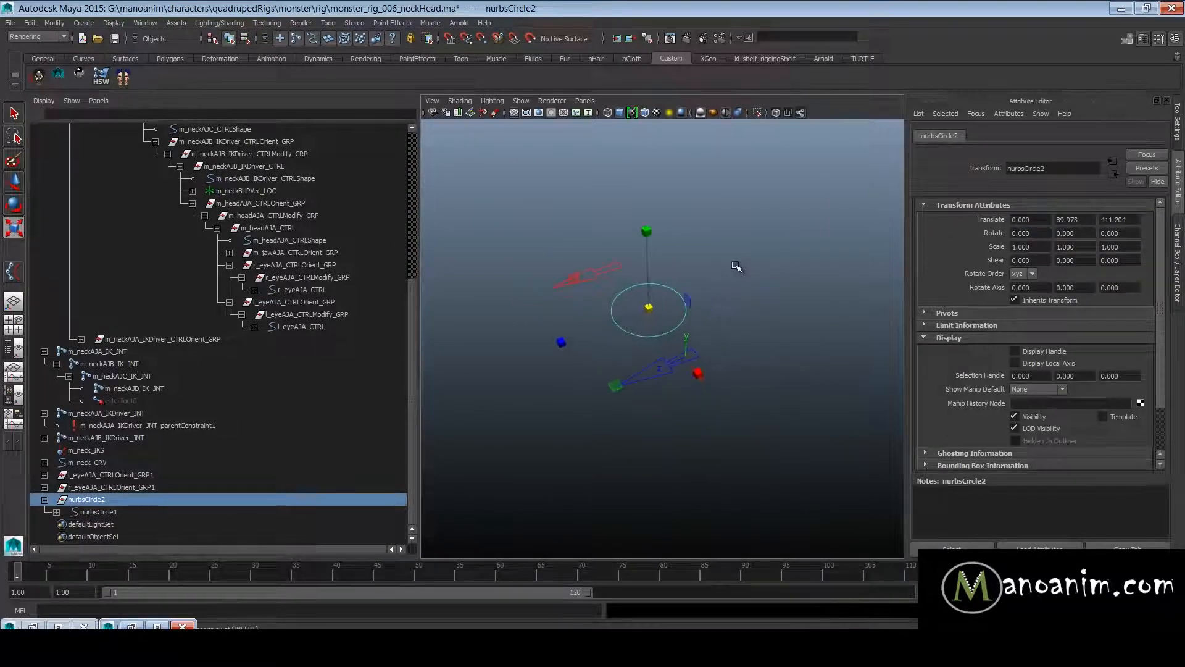
- Scale all of nurbsCircle1's control vertices, widening the circle into an oval that encloses both duplicated eye controls
key("e")
key("w")
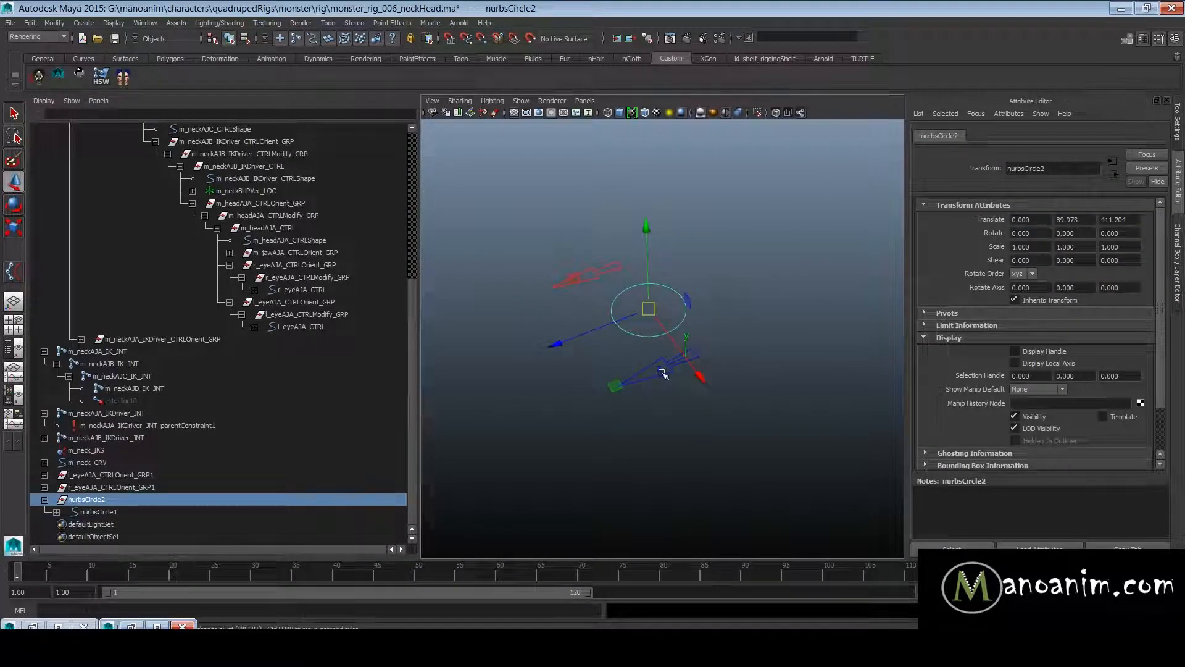
left_click(662, 373)
left_click(629, 325)
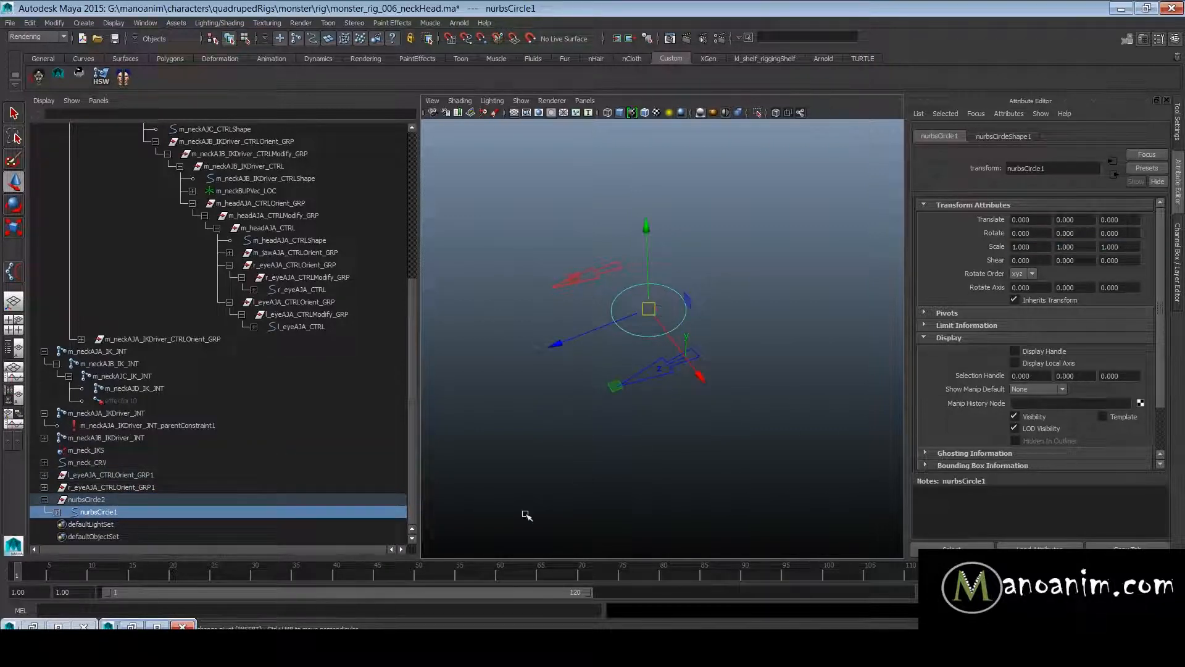
key("F8")
left_click_drag(587, 259, 821, 400)
key("e")
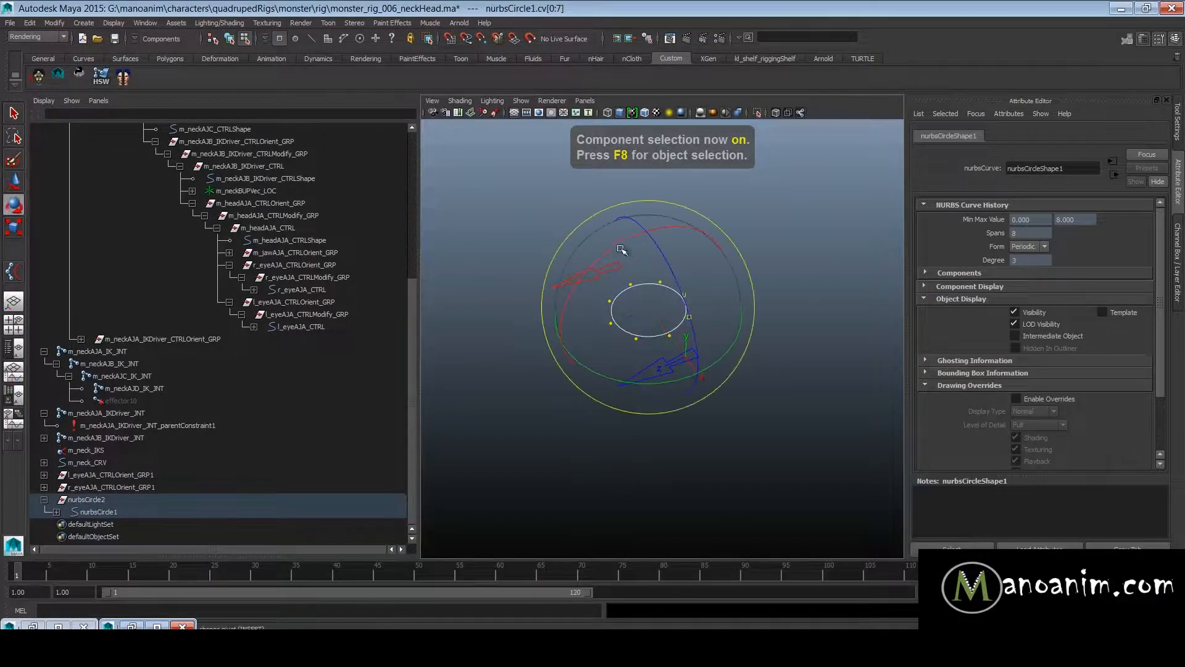
left_click_drag(620, 242, 555, 293)
key("r")
left_click_drag(648, 307, 823, 321)
left_click_drag(660, 278, 698, 259, "alt")
- Refine the overall size of the oval's control vertices so it fits closely around both eye controls, and return to object selection
right_click_drag(822, 285, 760, 287, "alt")
left_click_drag(733, 152, 738, 213)
left_click_drag(648, 290, 700, 217)
left_click_drag(785, 290, 771, 241, "alt")
left_click_drag(814, 271, 796, 300, "alt")
scroll(797, 300, "up", 3)
left_click_drag(627, 204, 857, 372)
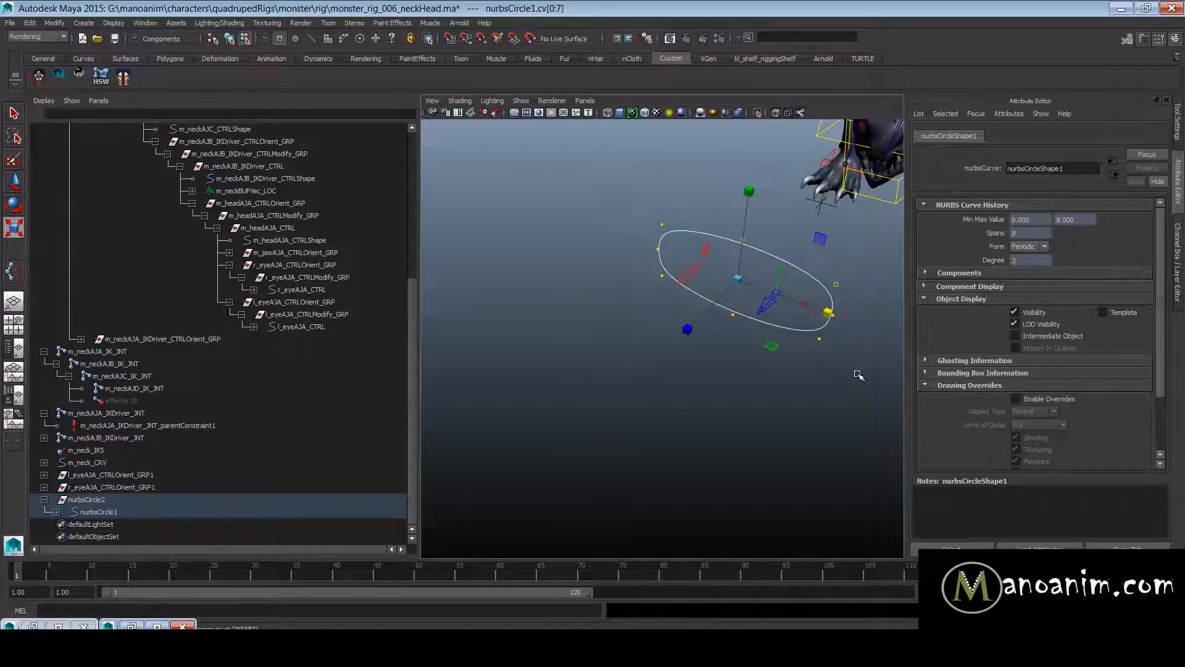
left_click_drag(739, 278, 724, 302)
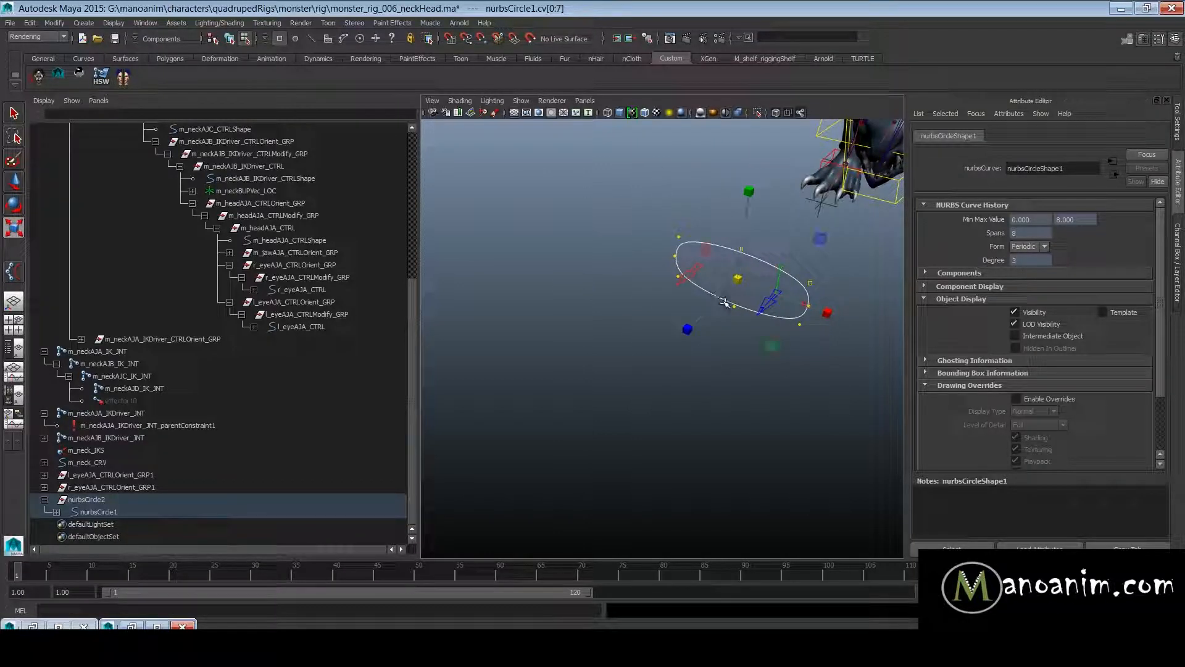
key("F8")
left_click(768, 304)
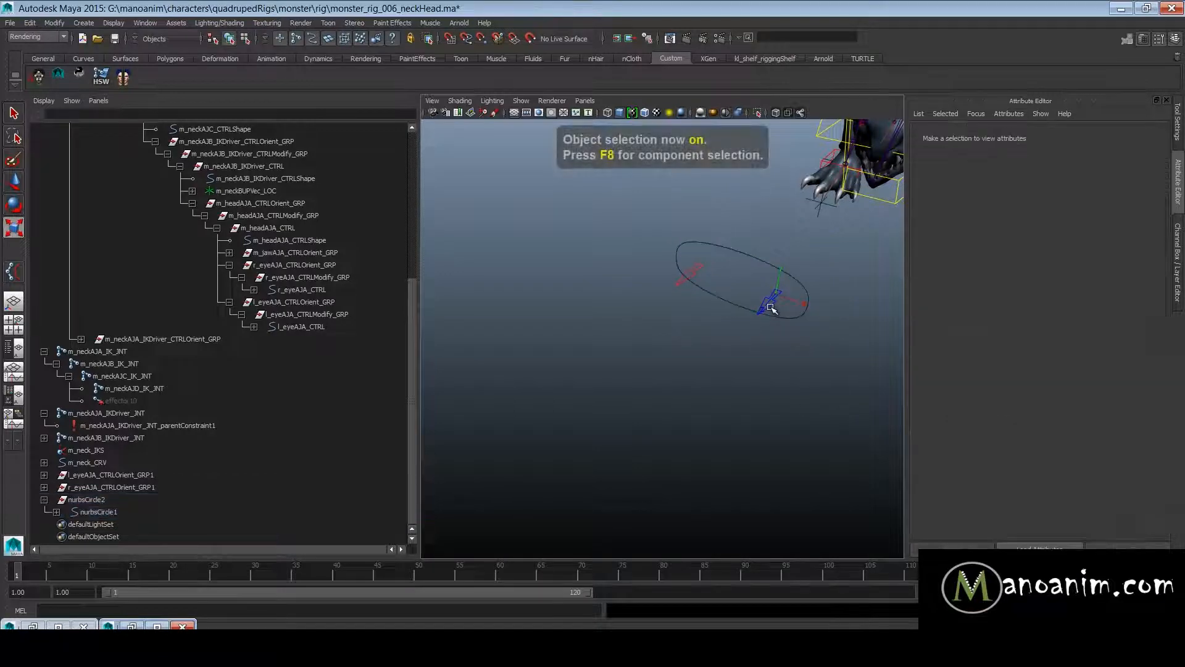
- Rename the nurbsCircle2 group as m_eyeAimCTRLOrient_GRP
scroll(785, 315, "down", 2)
double_click(109, 501)
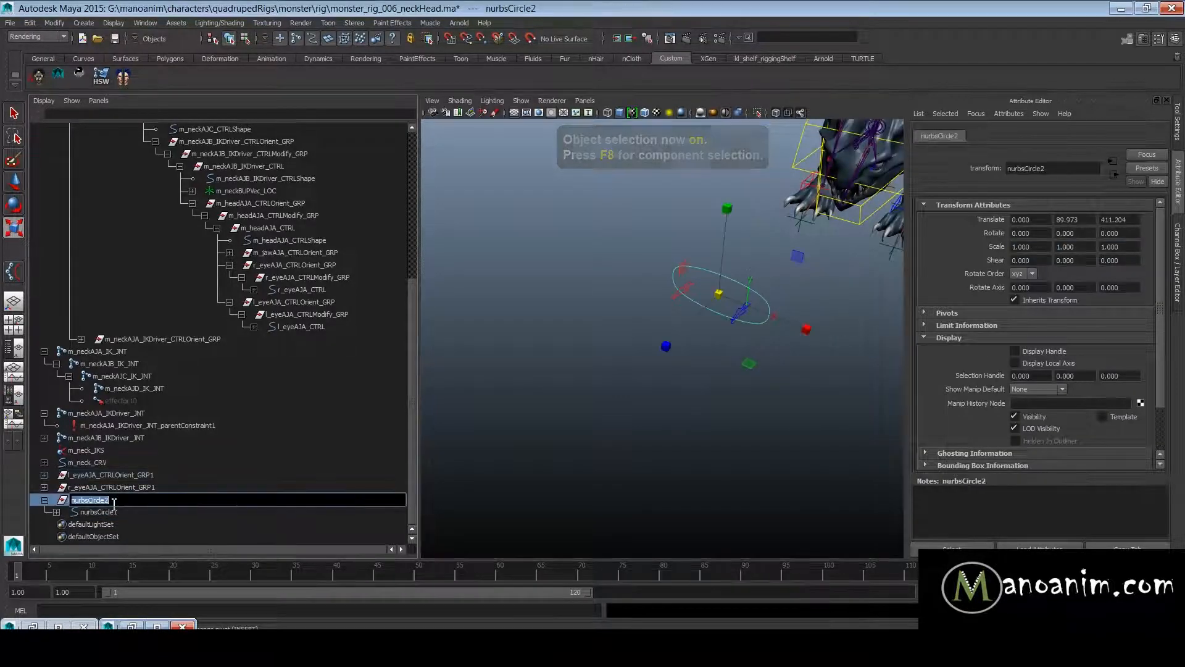
type("m_aim")
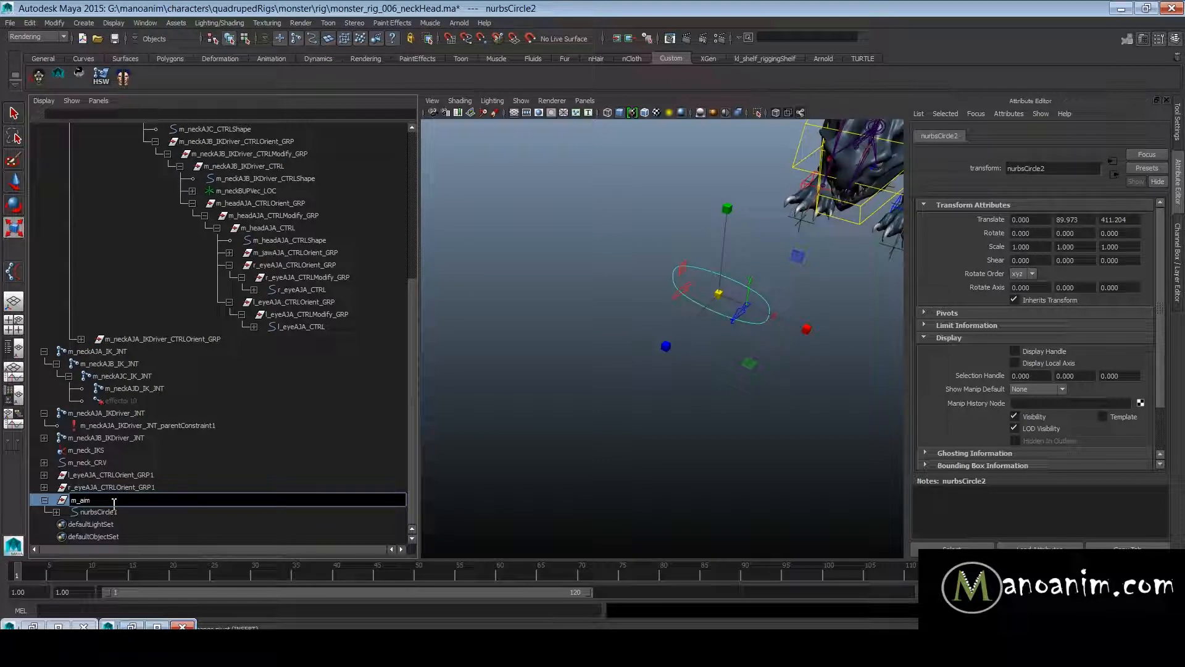
key("BackSpace")
key("BackSpace")
key("BackSpace")
type("eyeAimC")
key("ctrl+a")
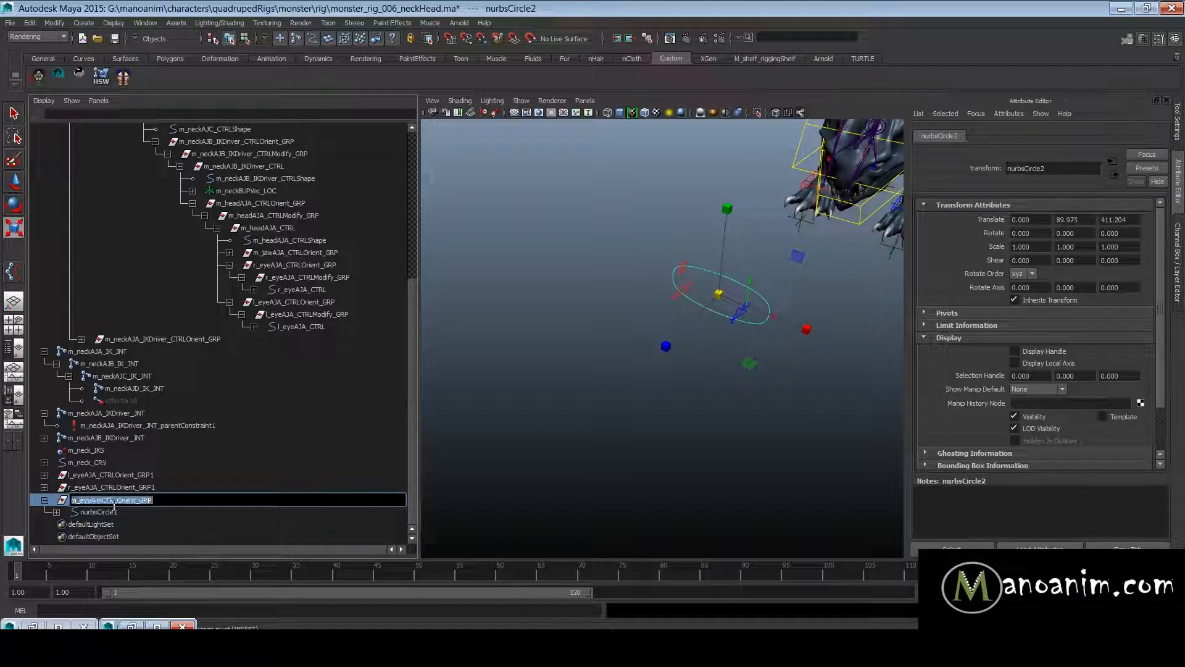
- Rename the nurbsCircle1 curve as m_eyeAim_CTRl
double_click(150, 511)
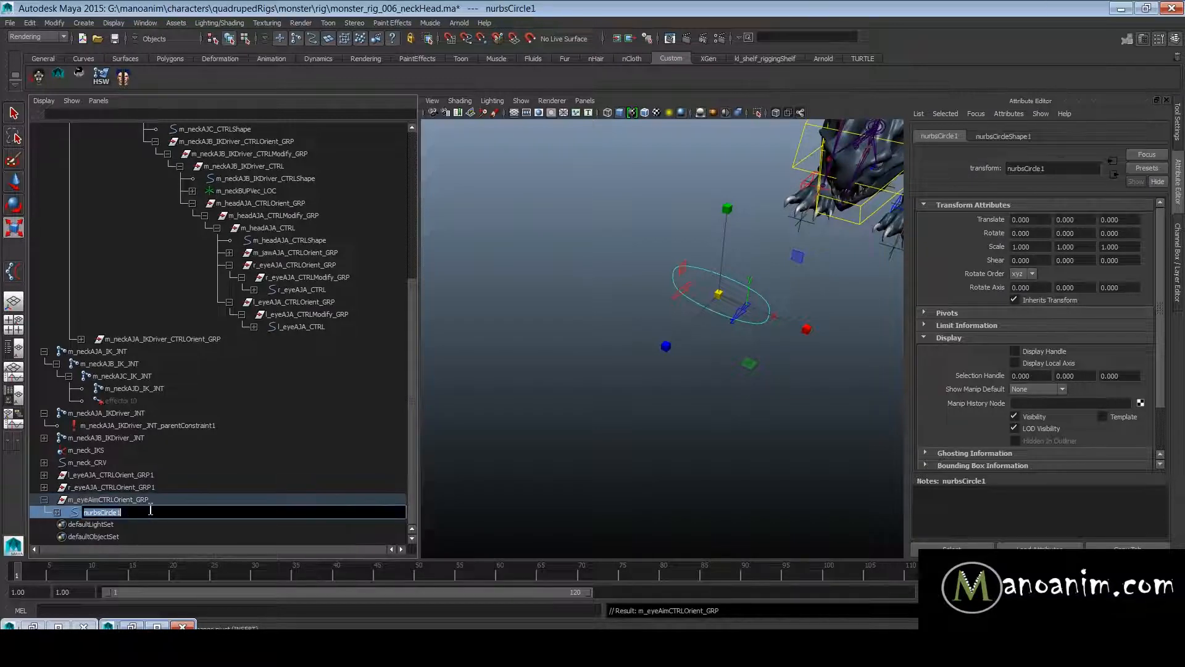
type("m_eyeAim")
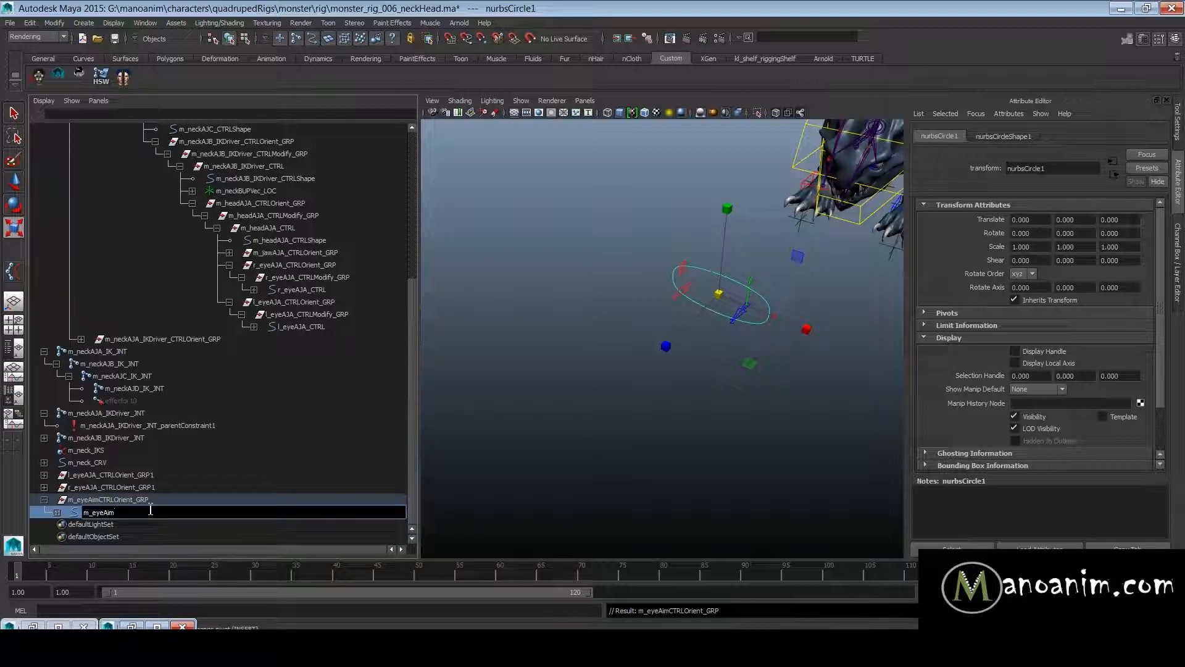
type("_CTRl")
key("Return")
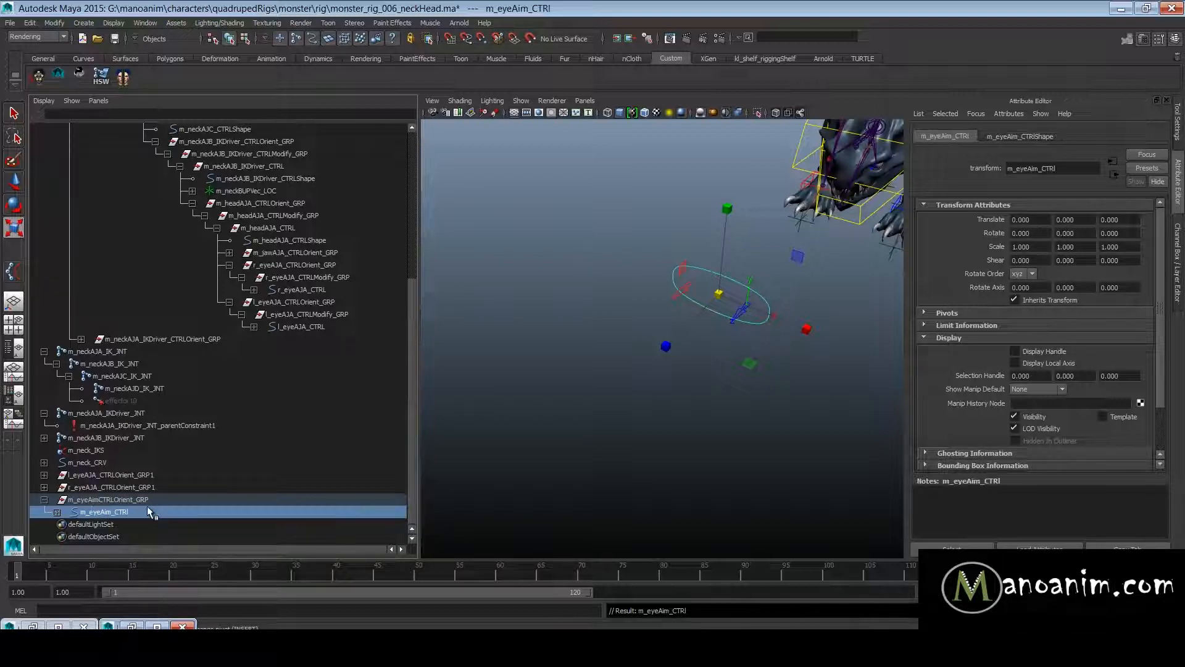
- Parent l_eyeAJA_CTRLOrient_GRP1 and r_eyeAJA_CTRLOrient_GRP1 under m_eyeAim_CTRl, and hide shape nodes in the Outliner
left_click_drag(98, 475, 121, 489)
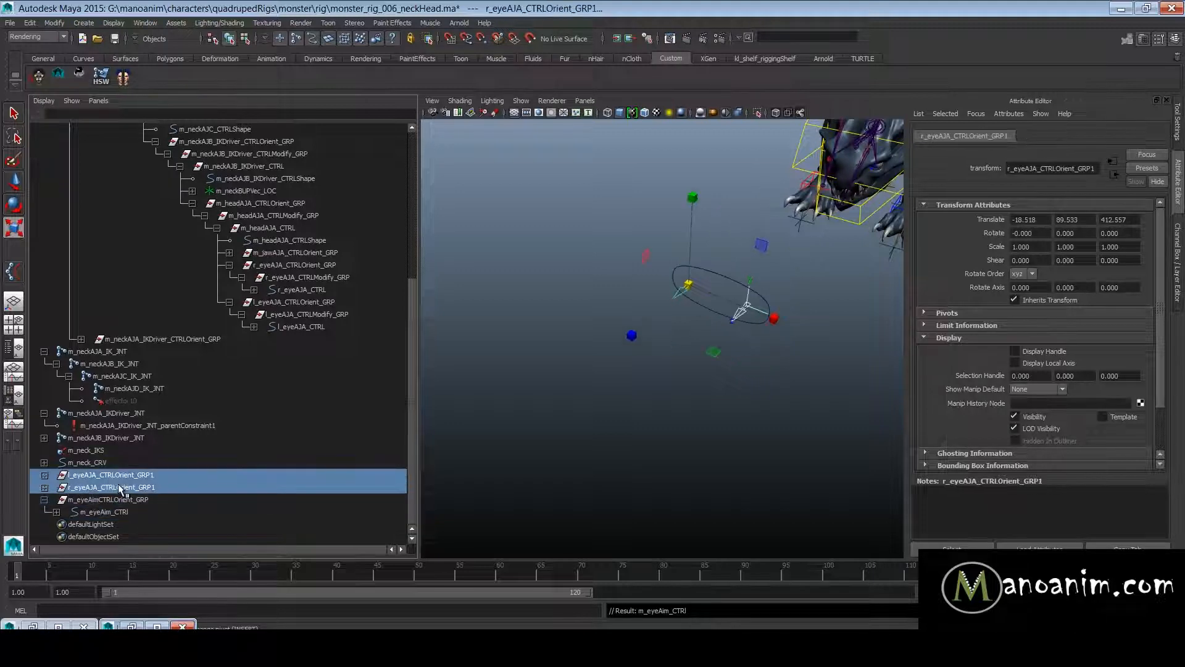
middle_click_drag(127, 486, 113, 509)
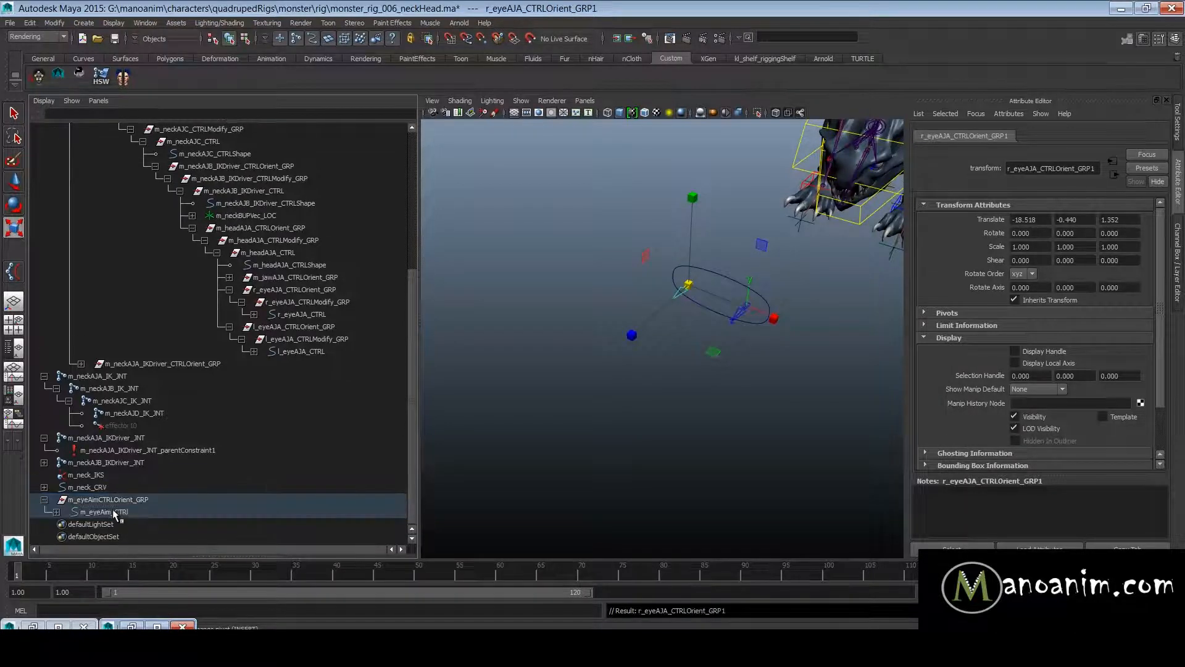
right_click(113, 509)
left_click(149, 249)
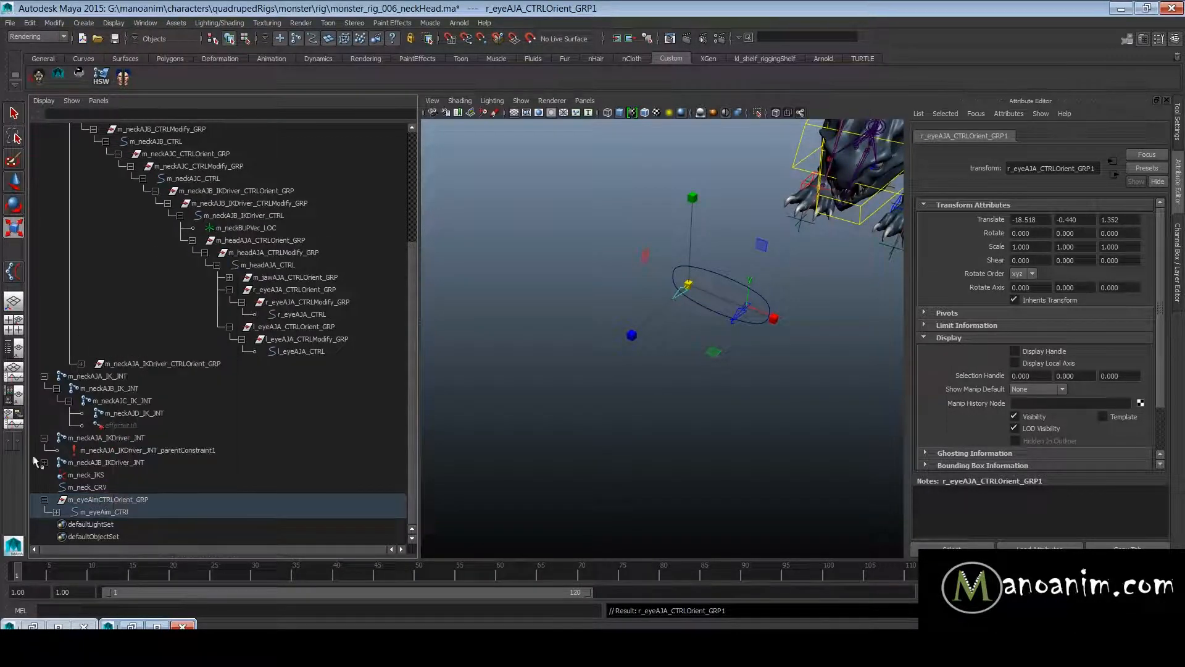
left_click(56, 512)
- Replace "eye" with "eyeAim" in the names throughout both duplicated eye group hierarchies
left_click_drag(167, 524, 173, 539)
left_click_drag(794, 412, 698, 378, "alt")
right_click_drag(698, 378, 738, 381, "alt")
right_click_drag(759, 308, 658, 272, "alt")
left_click_drag(659, 273, 699, 241, "alt")
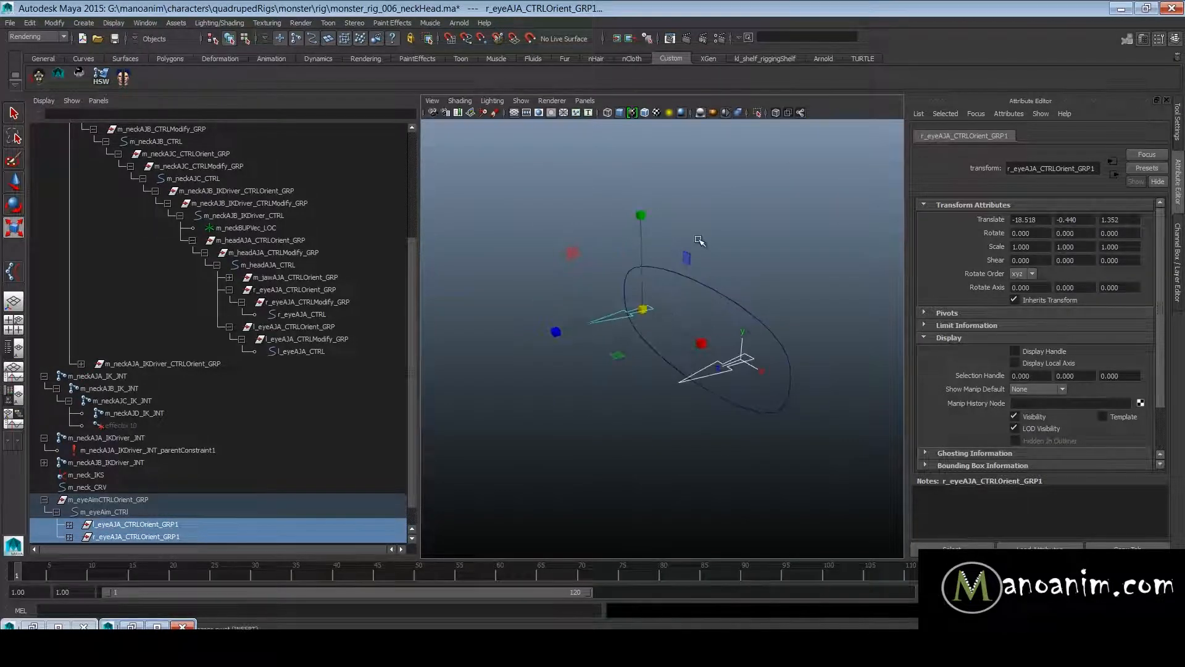
key("space")
left_click(563, 195)
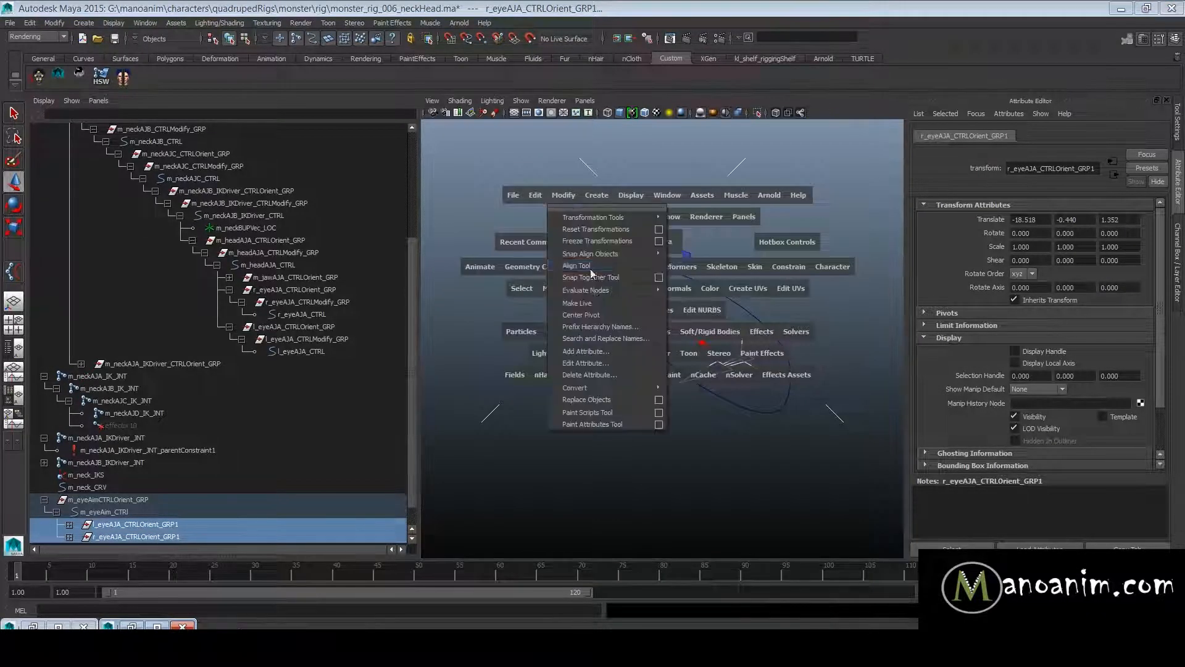
left_click(602, 338)
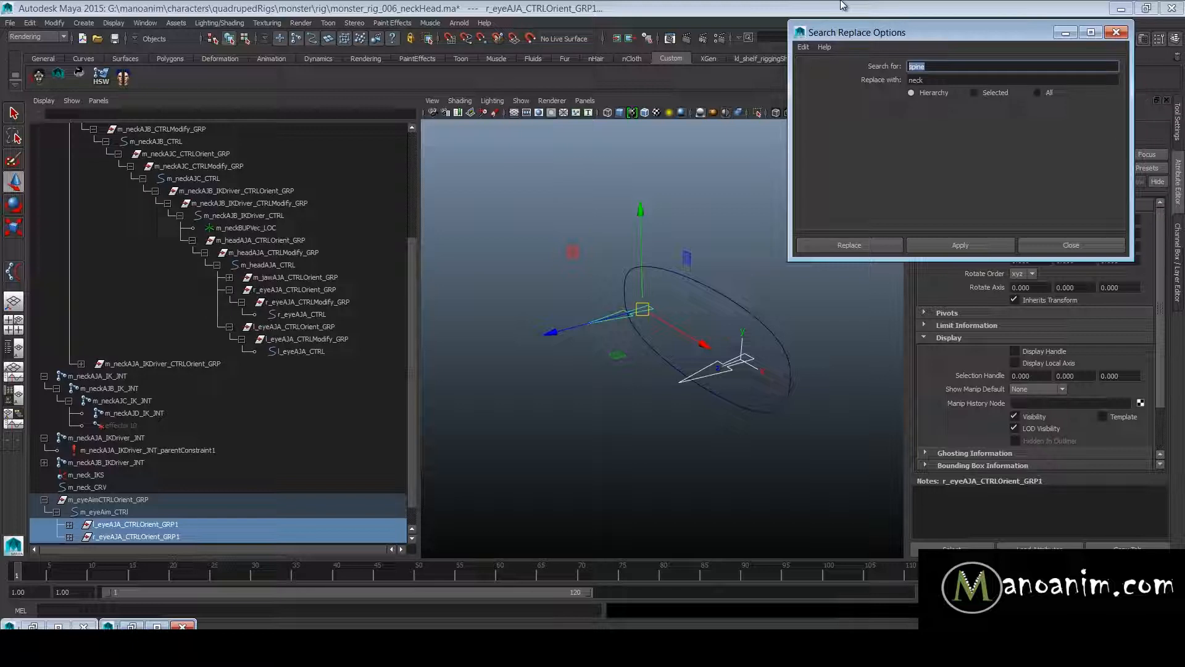
key("Tab")
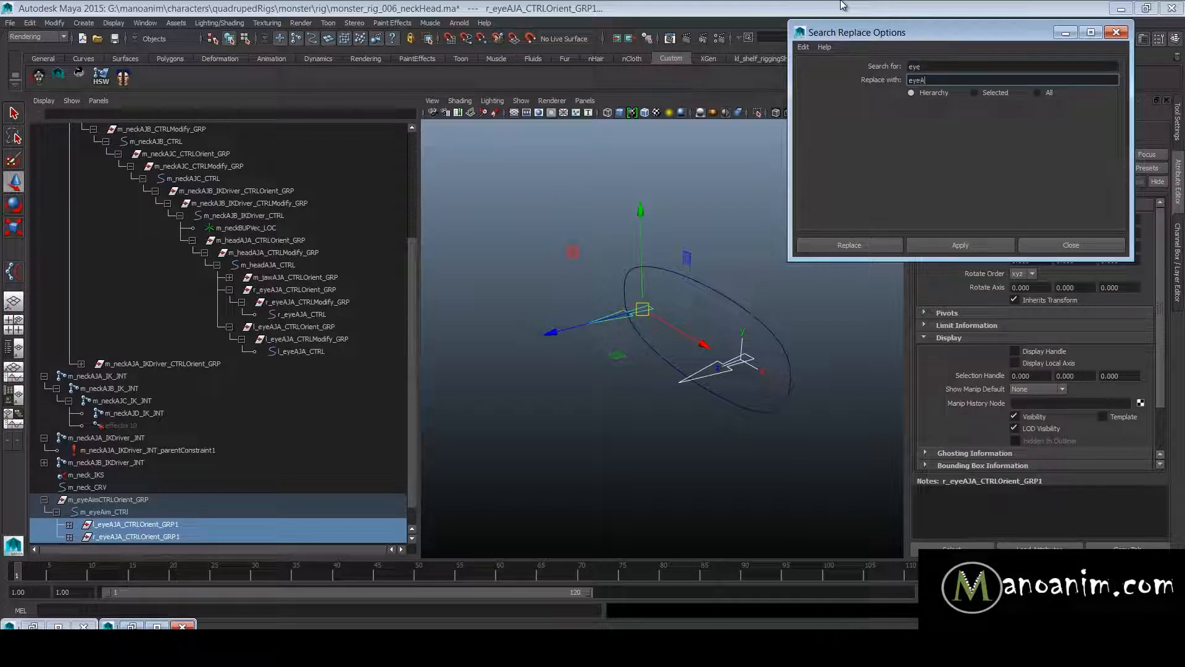
left_click(960, 245)
left_click(1071, 245)
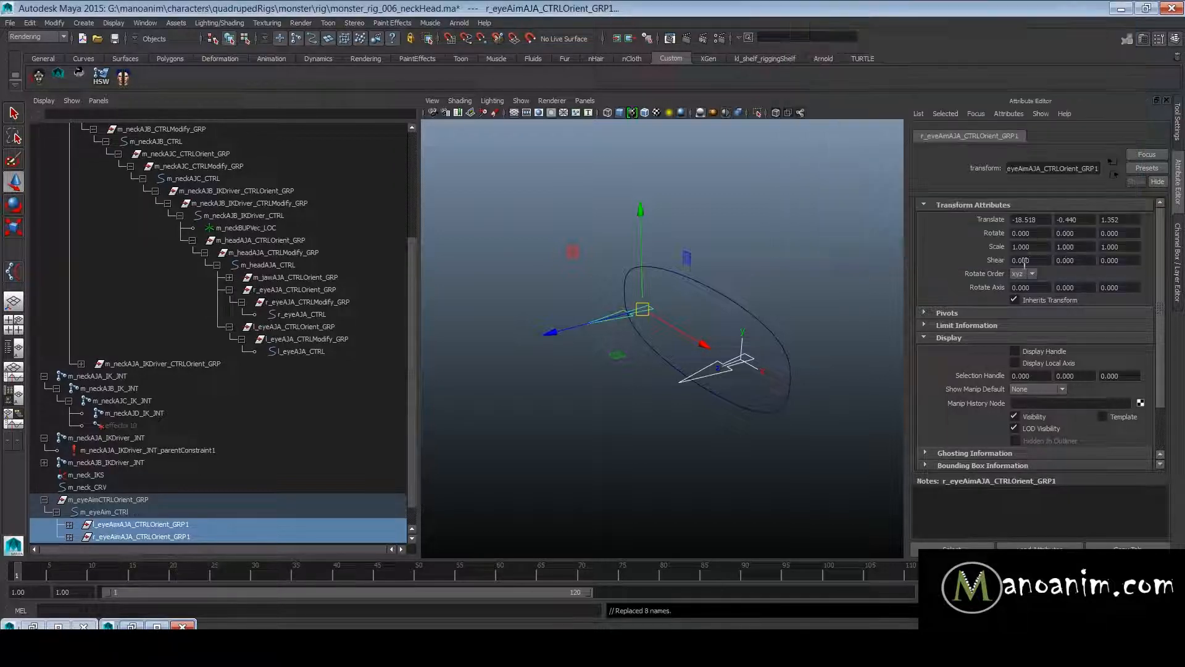
- Remove the trailing 1 from both group names, making them l_eyeAimAJA_CTRLOrient_GRP and r_eyeAimAJA_CTRLOrient_GRP
double_click(247, 525)
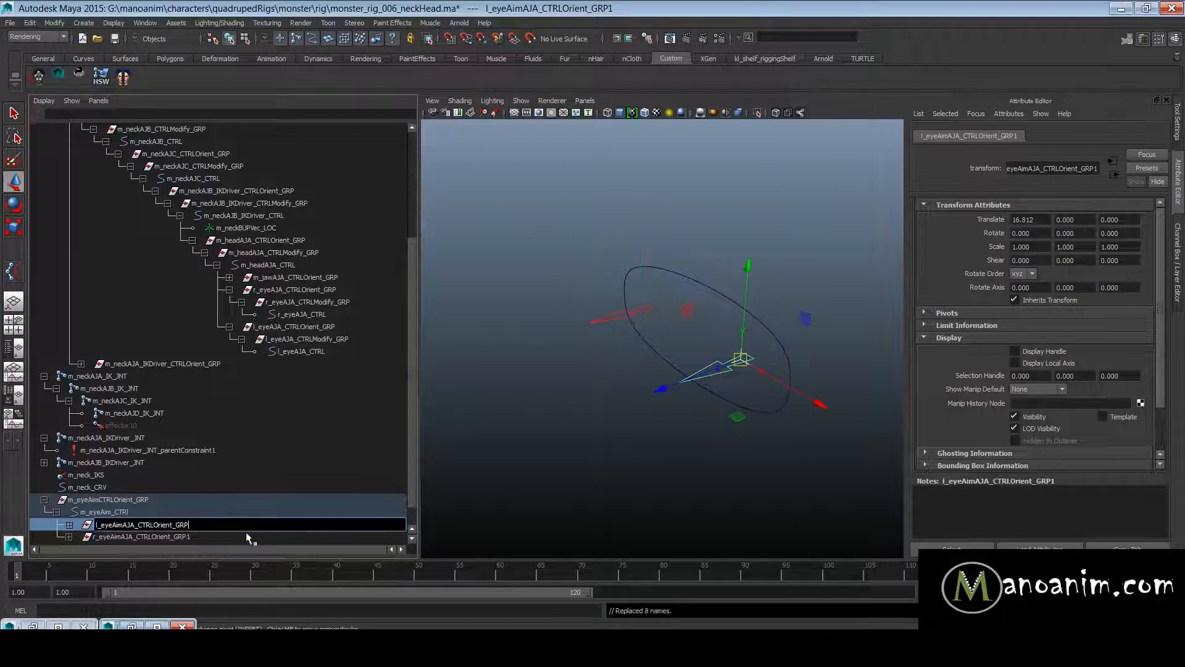
double_click(250, 537)
left_click(188, 525)
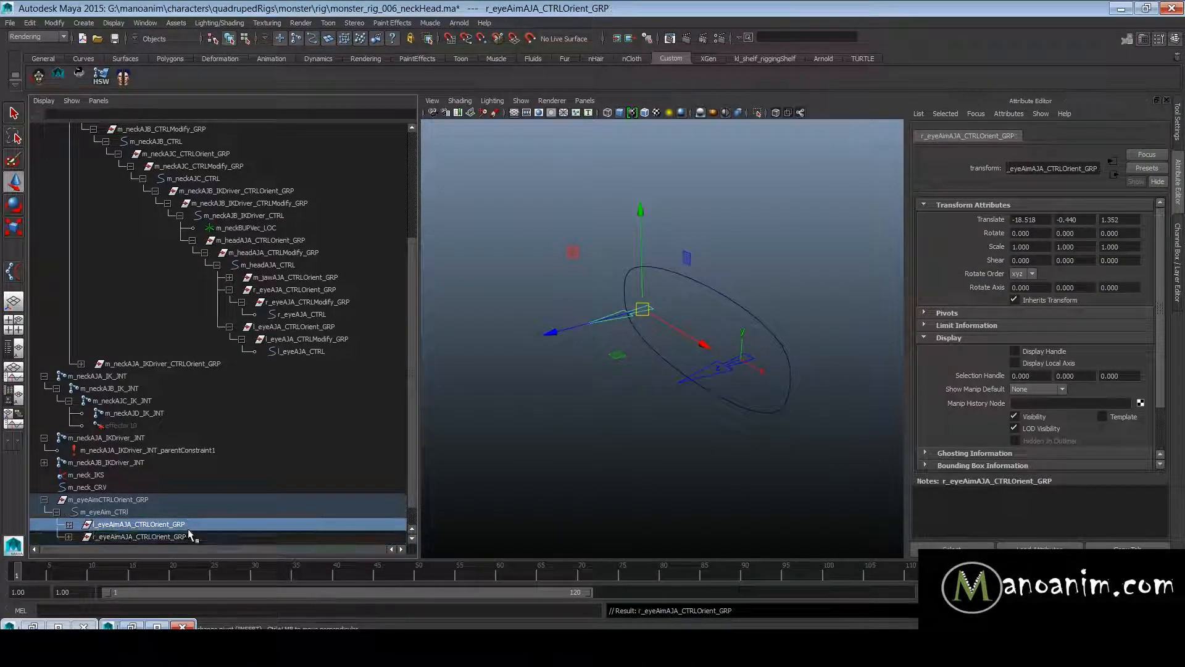
left_click(190, 537, "shift")
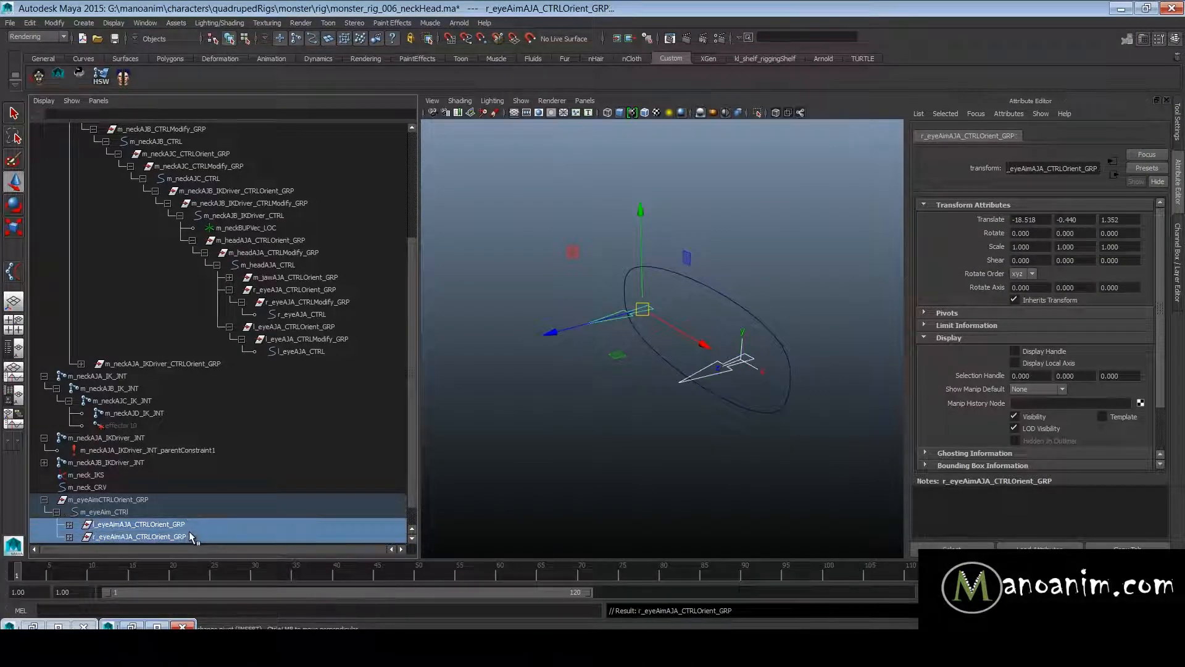
left_click(665, 437)
- Test-move m_eyeAim_CTRl together with both eye aim controls, and undo the move
left_click(723, 298)
left_click_drag(772, 352, 680, 284, "alt")
key("ctrl+z")
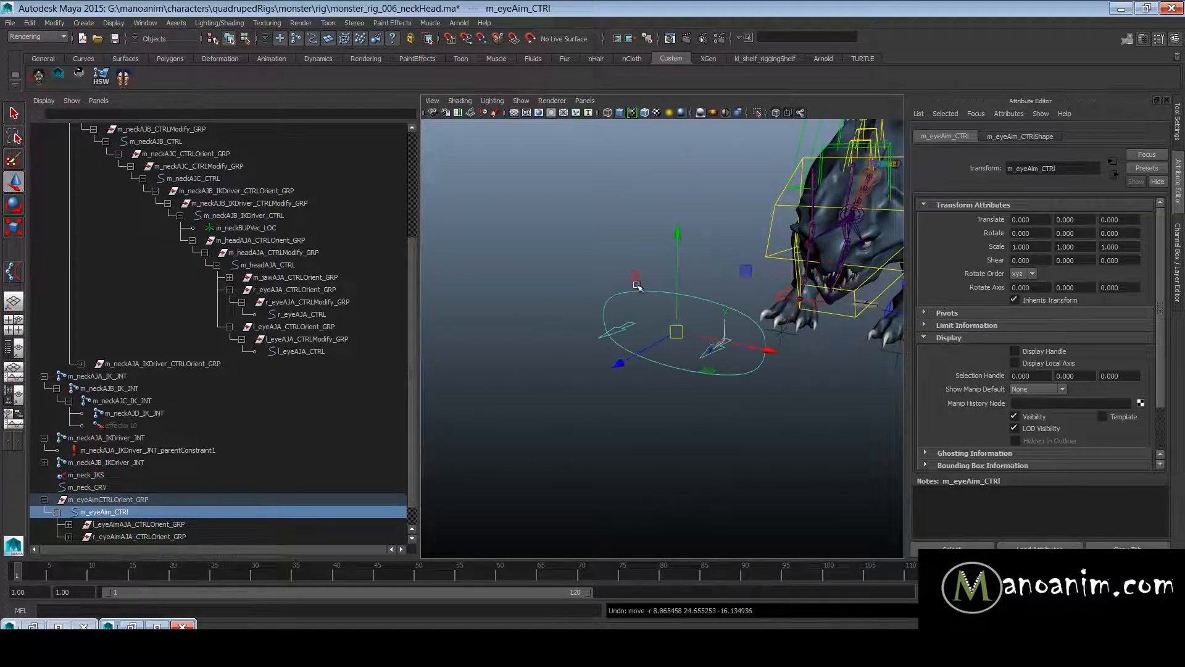
left_click_drag(693, 347, 746, 322, "alt")
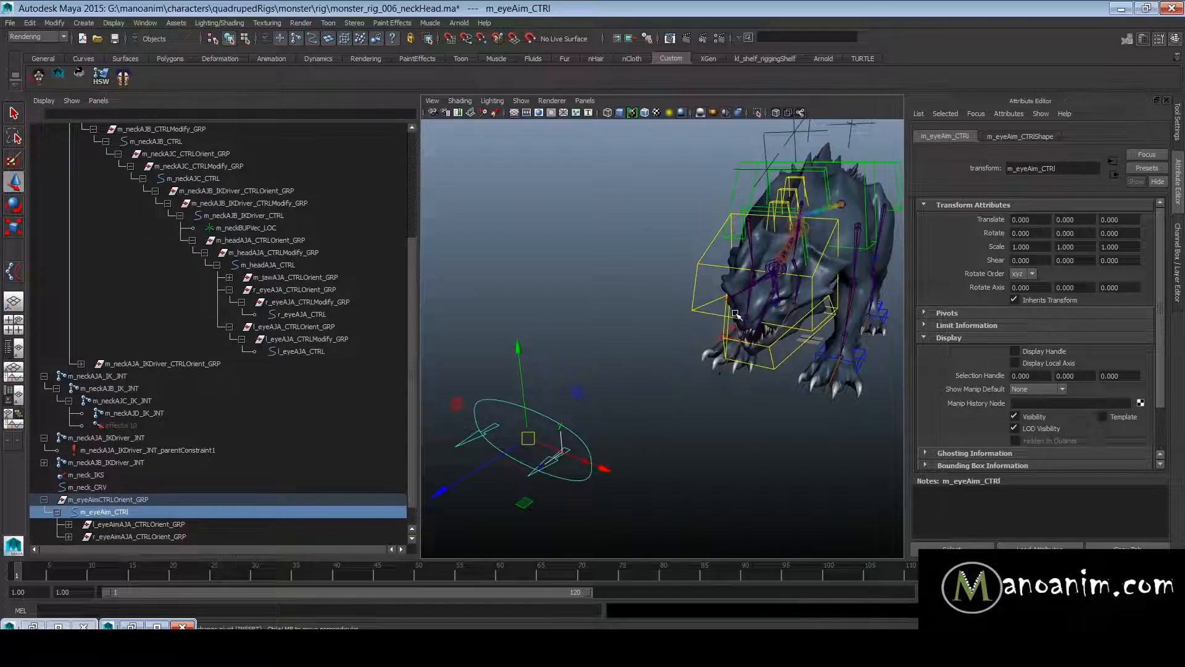
- Test-move l_eyeAimAJA_CTRL and r_eyeAimAJA_CTRL independently, and undo the moves
left_click(535, 473)
left_click_drag(562, 455, 831, 514)
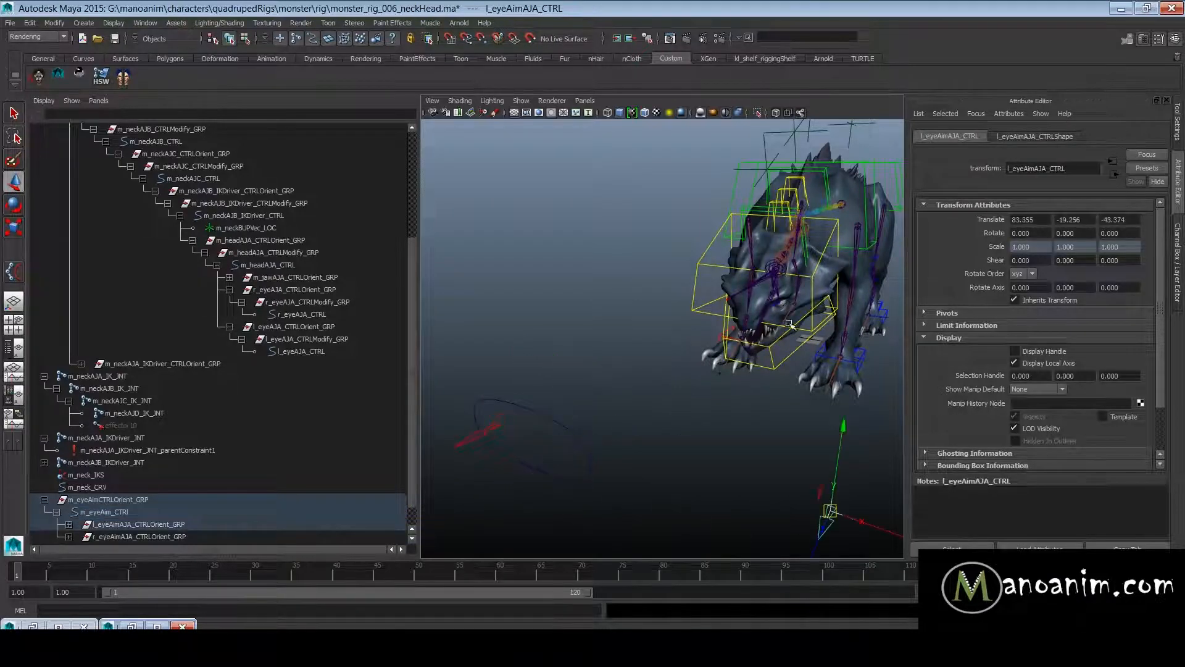
left_click(485, 429)
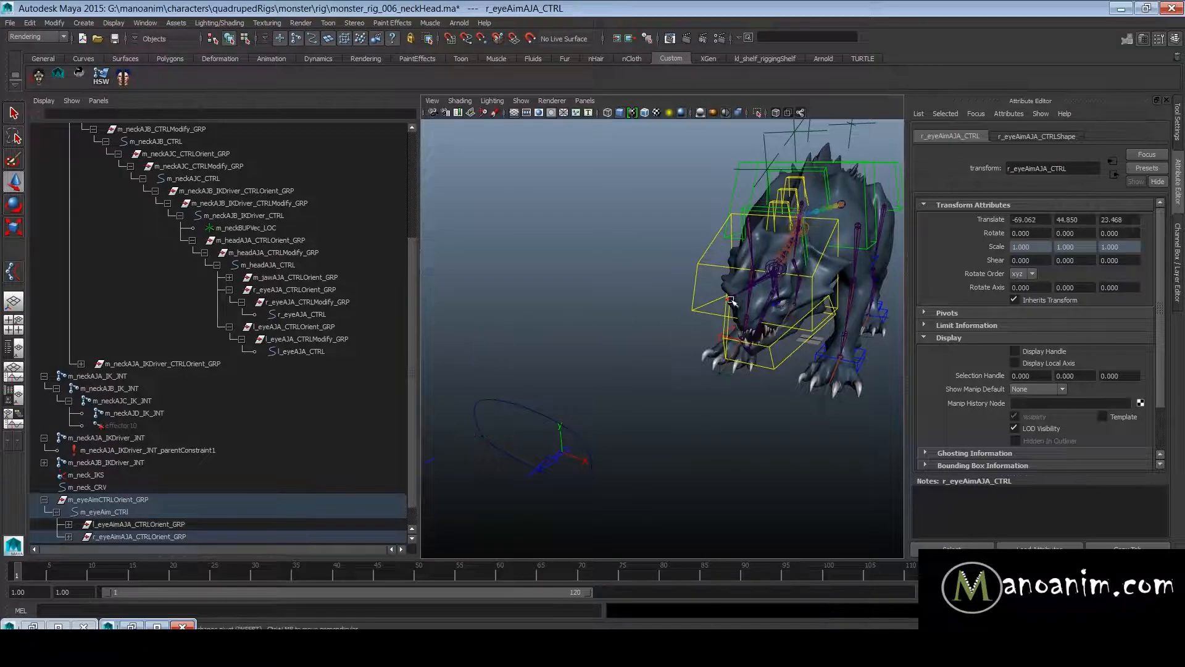
middle_click_drag(543, 338, 581, 341, "alt")
middle_click_drag(498, 321, 596, 321, "alt")
key("ctrl+z")
right_click_drag(838, 397, 728, 344, "alt")
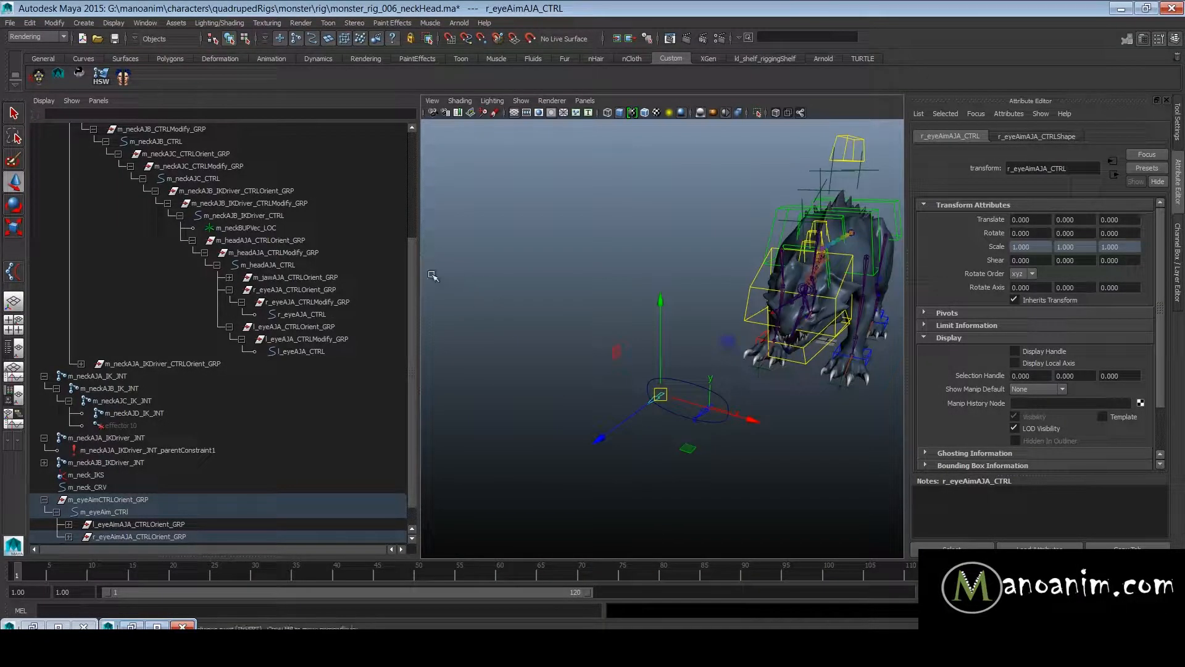
- Widen the viewport, test-move m_eyeAim_CTRl to several positions in front of the monster, undo the moves and clear the selection
left_click_drag(417, 275, 326, 275)
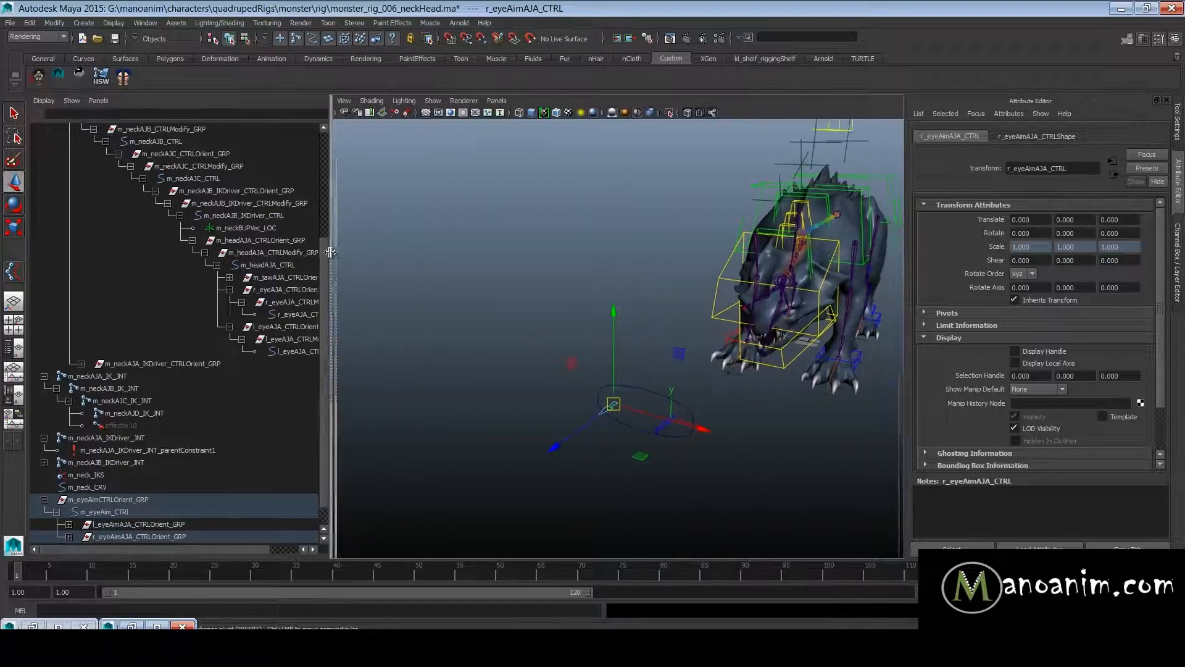
left_click(653, 425)
middle_click_drag(680, 476, 537, 272)
key("ctrl+z")
left_click_drag(828, 314, 773, 316, "alt")
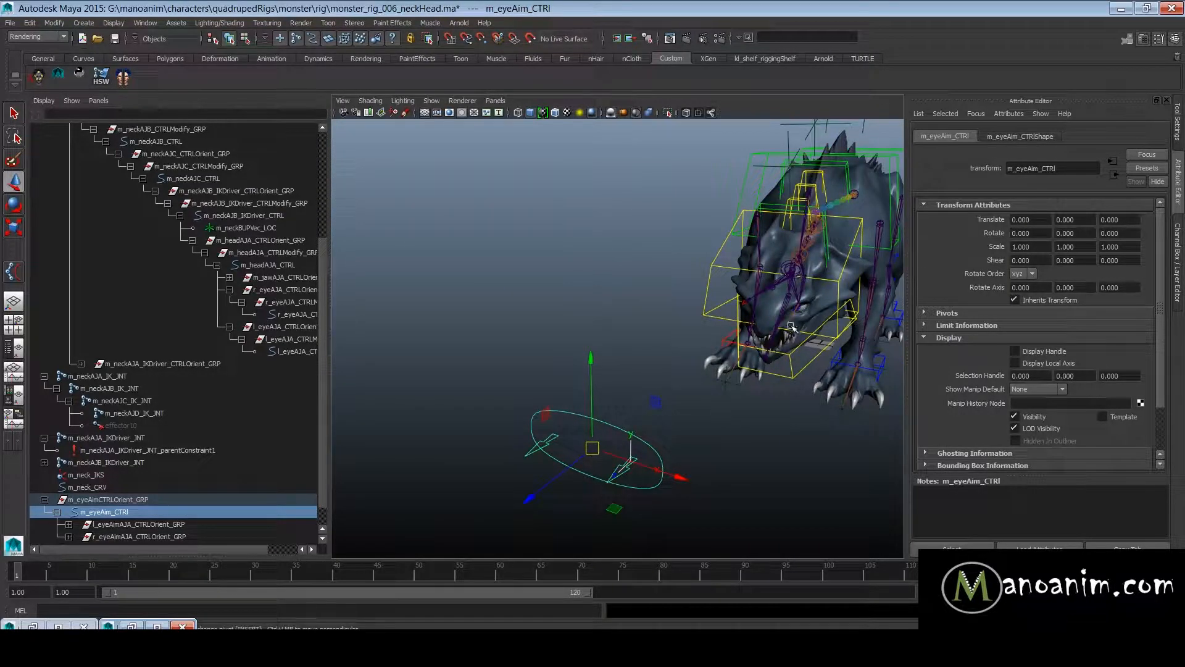
left_click_drag(592, 449, 832, 518)
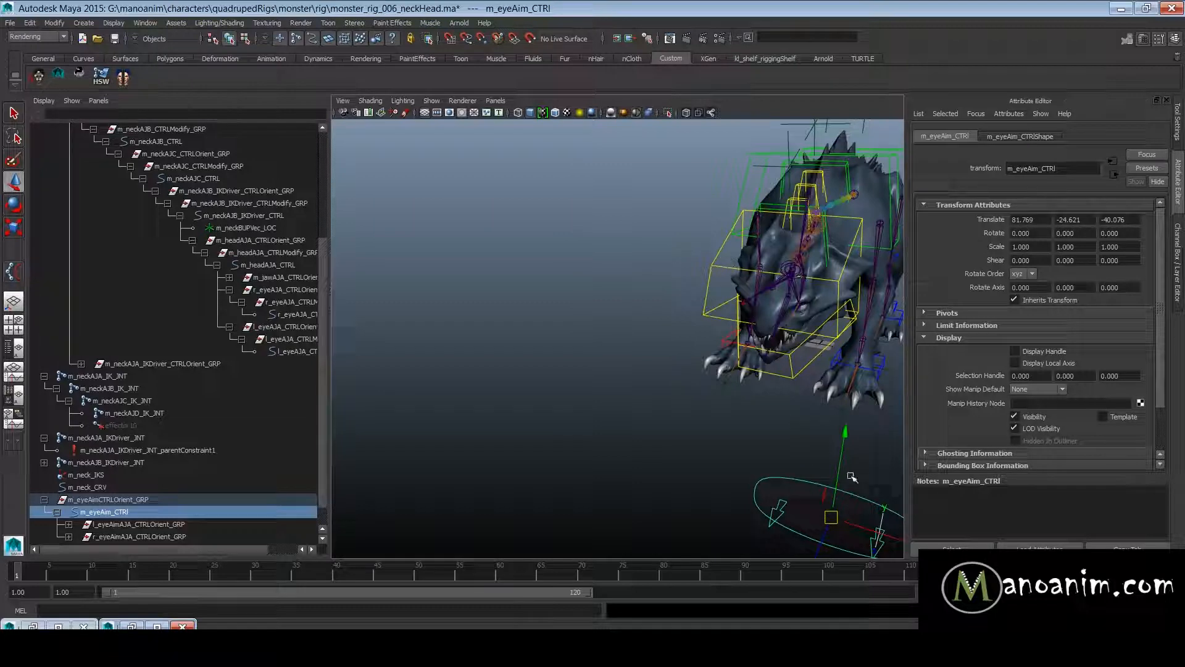
left_click_drag(833, 515, 653, 421)
key("ctrl+z")
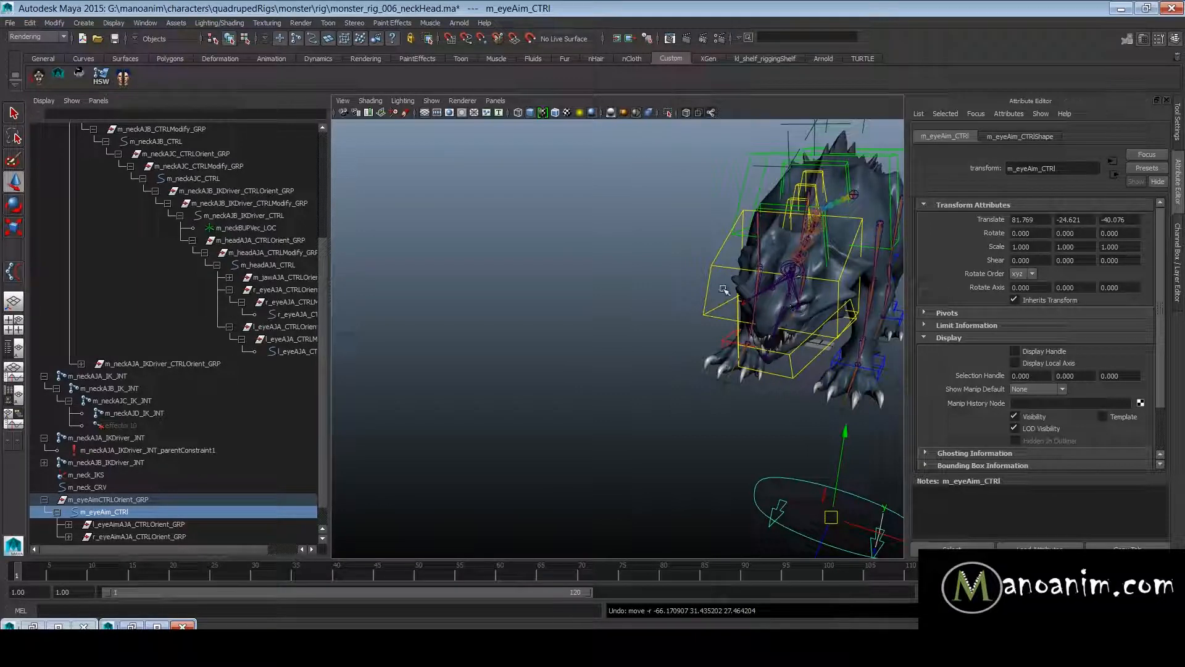
key("ctrl+z")
left_click(514, 323)
- Create a locator and rename it l_eyeLocalAim_LOC
left_click_drag(575, 368, 640, 309, "alt")
key("space")
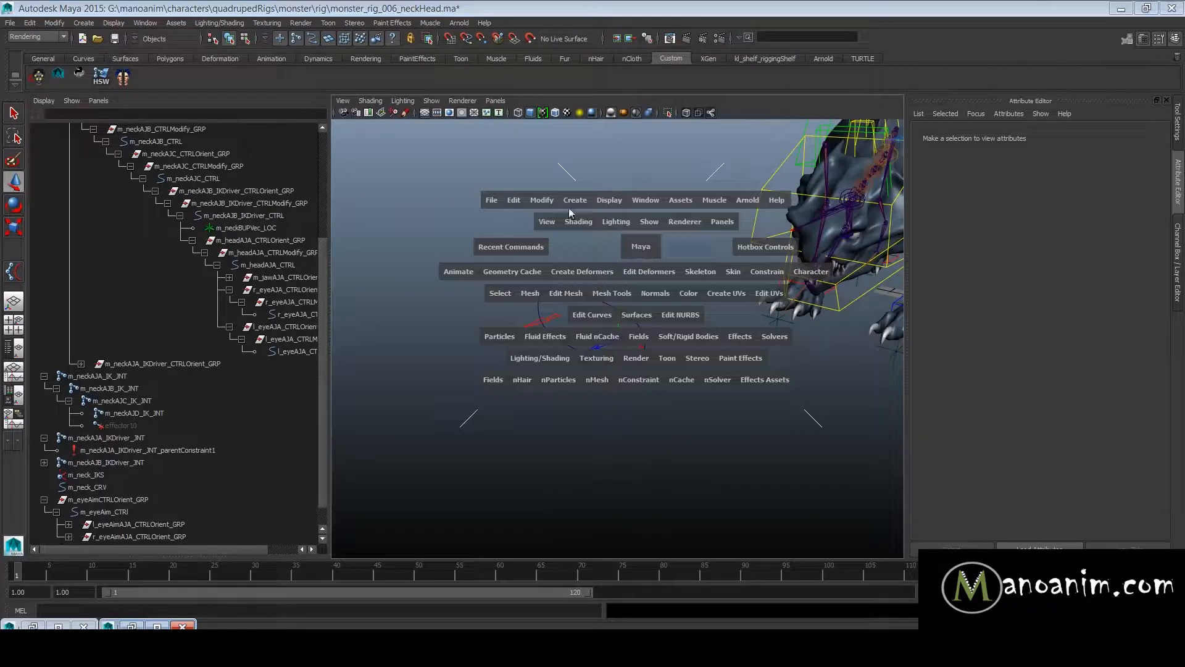
left_click_drag(583, 200, 617, 423)
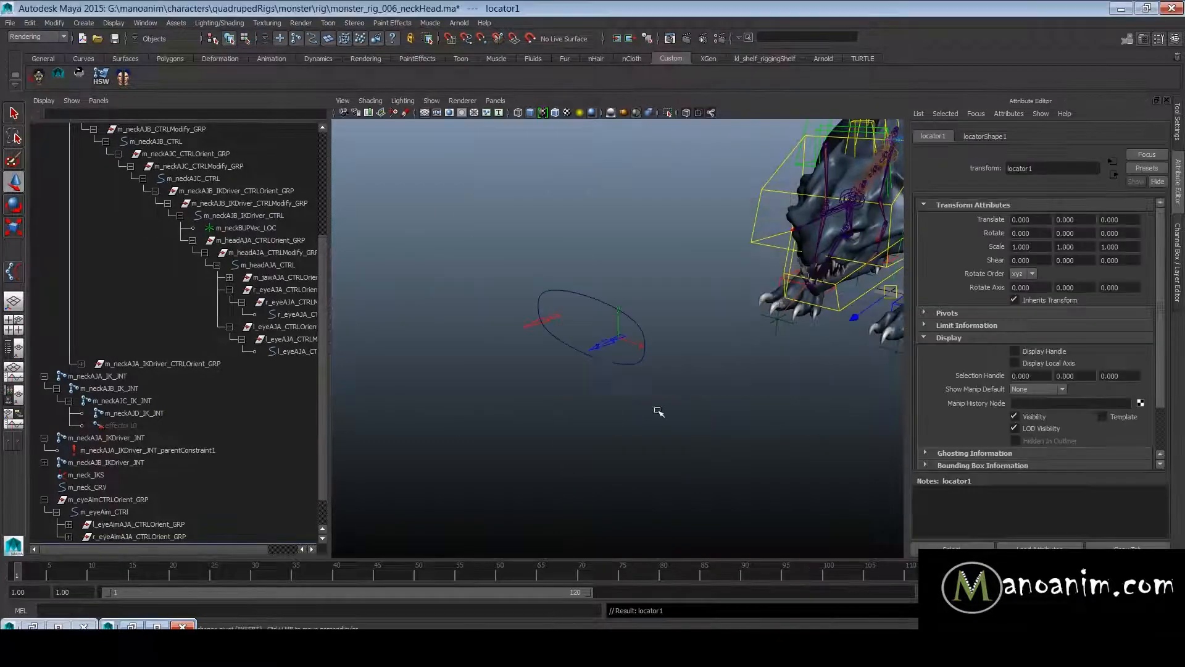
scroll(154, 499, "down", 1)
double_click(115, 513)
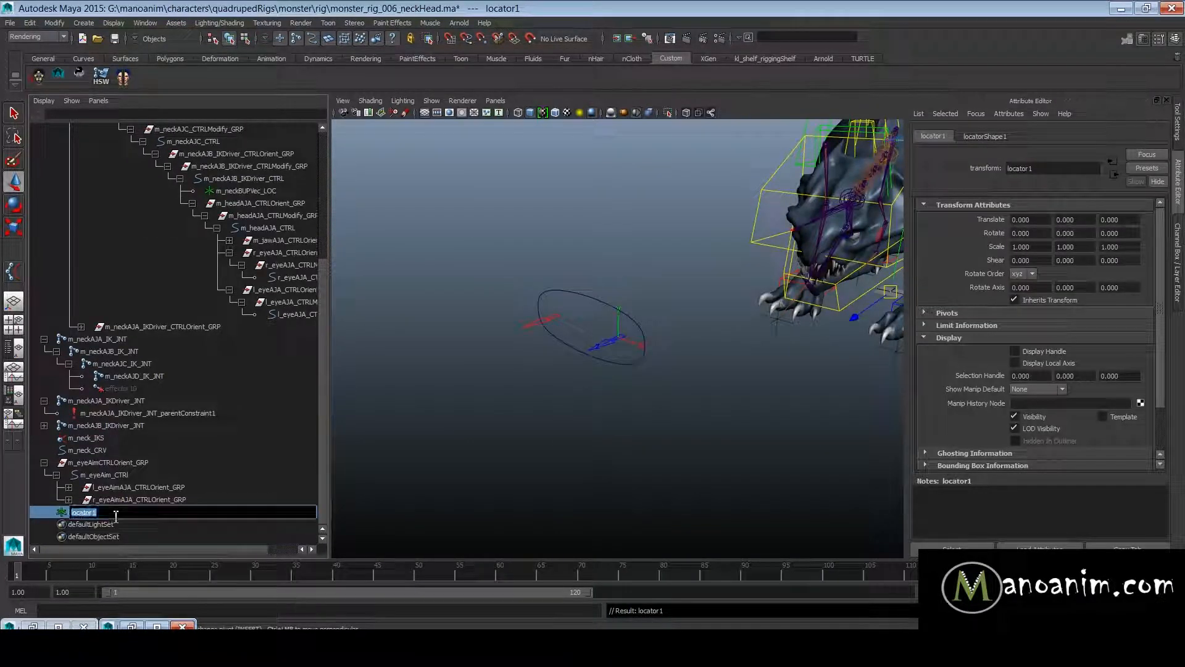
type("l_eyeL")
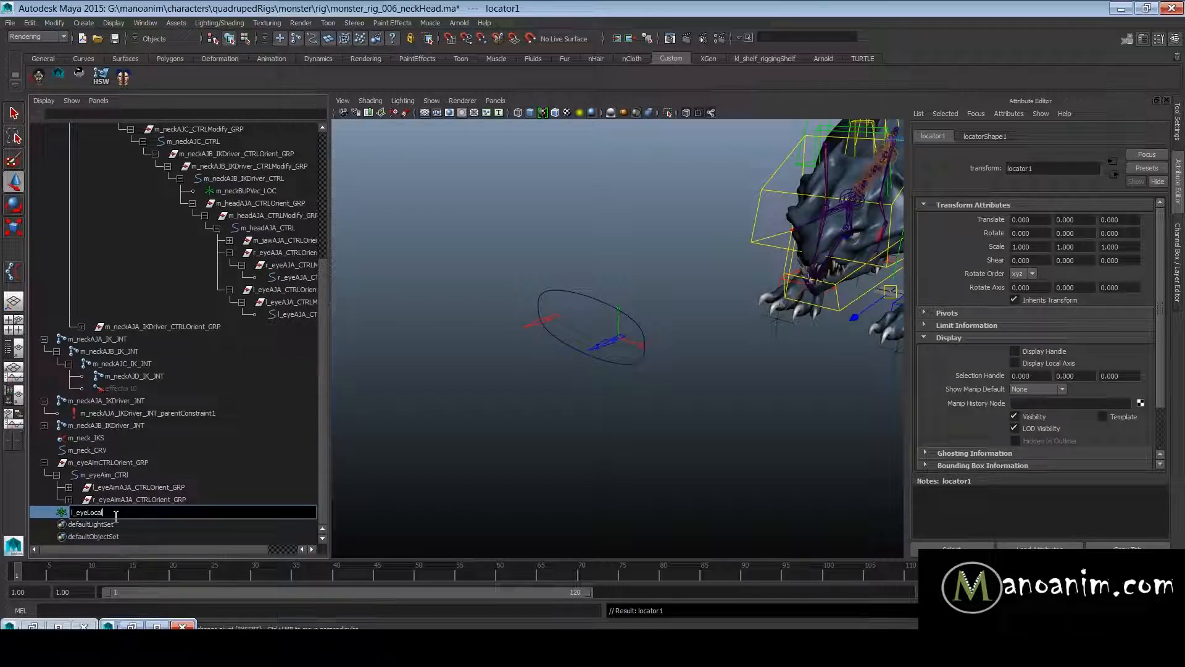
type("ocalAim_LOC")
key("Return")
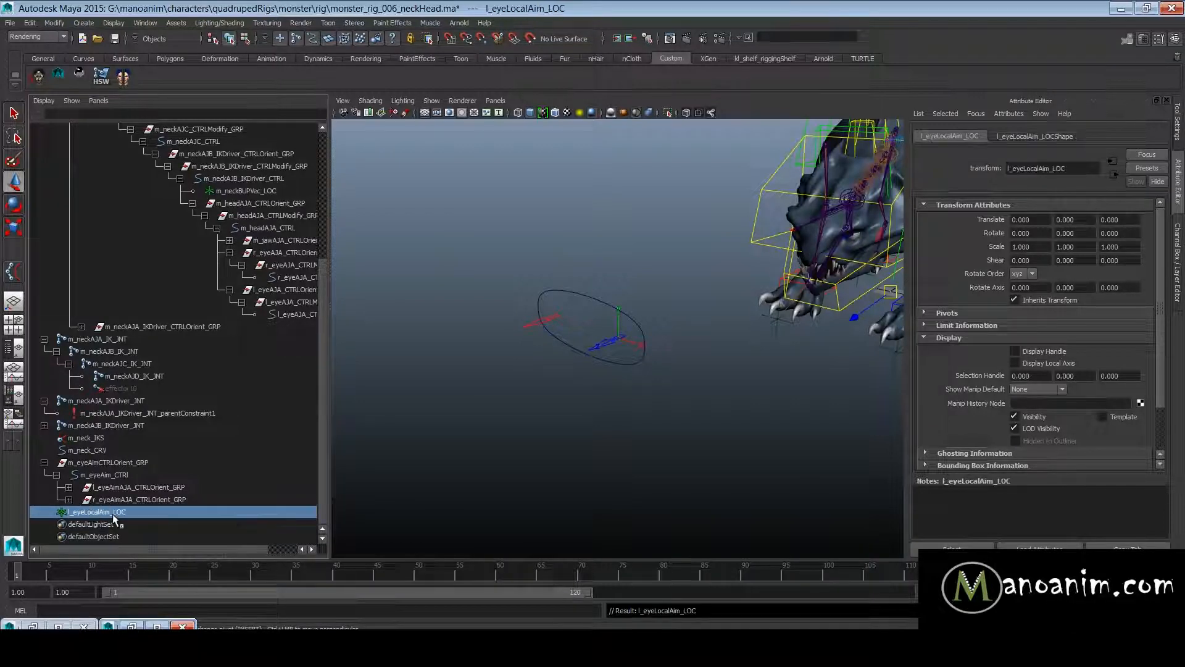
- Duplicate l_eyeLocalAim_LOC and snap both locators onto the left eye aim control, at about 16.8, 90, 411.2
key("ctrl+d")
key("w")
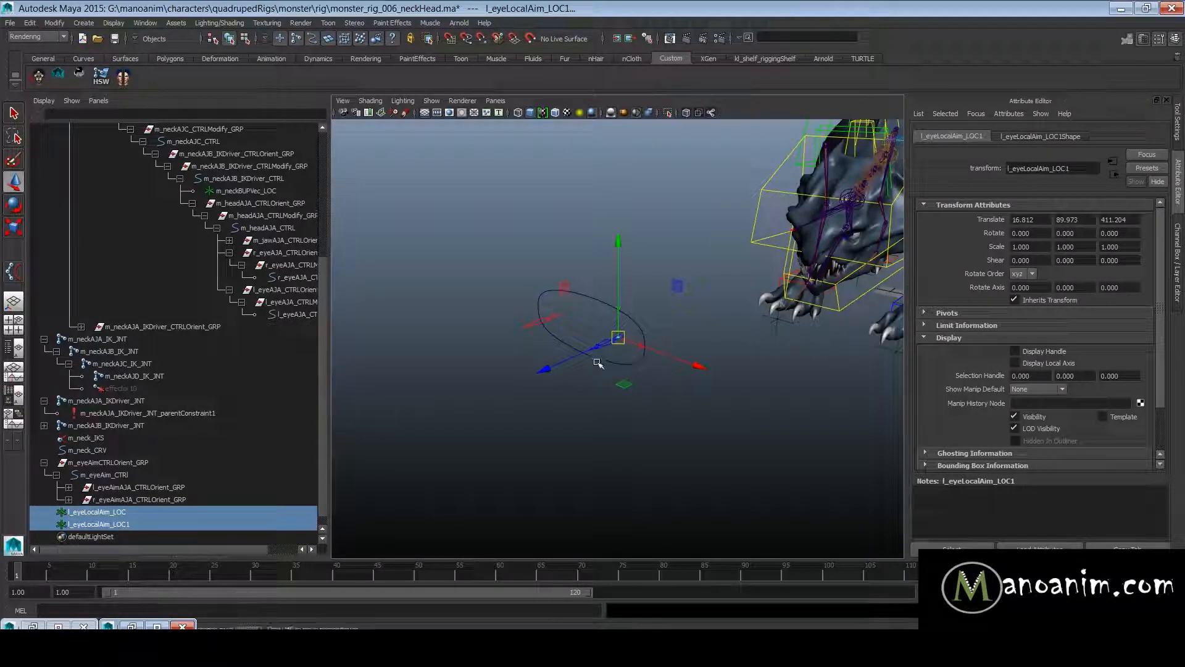
left_click(642, 348)
left_click(166, 513)
left_click(127, 515, "ctrl")
left_click_drag(128, 515, 172, 520)
left_click_drag(798, 417, 821, 426, "alt")
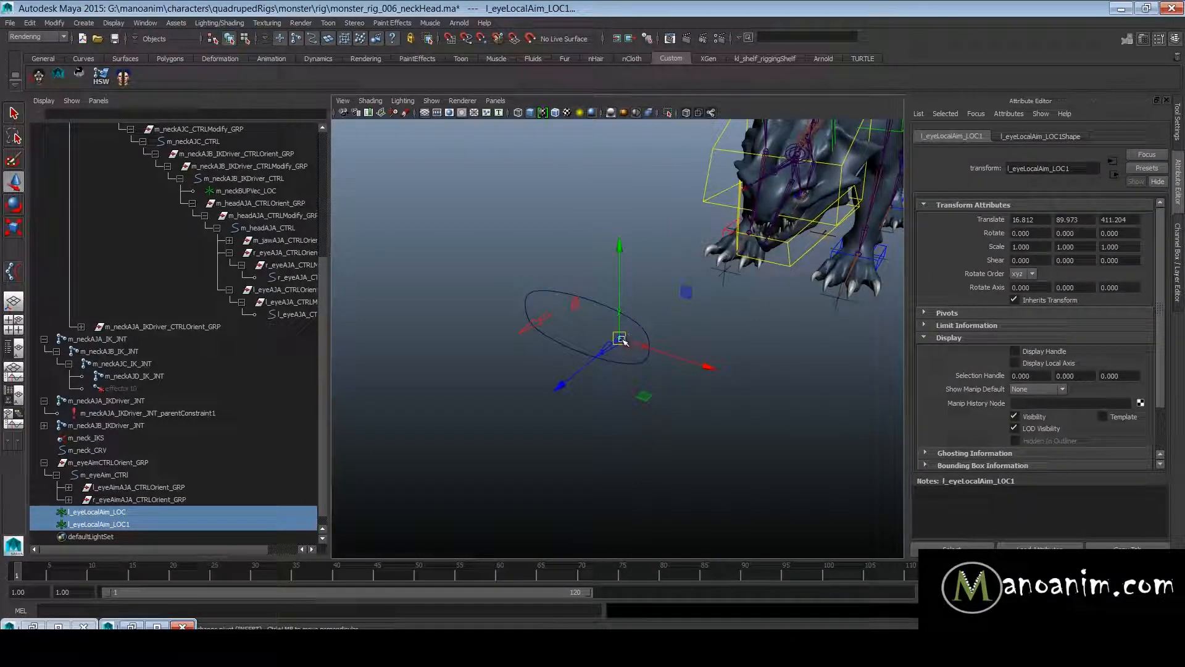
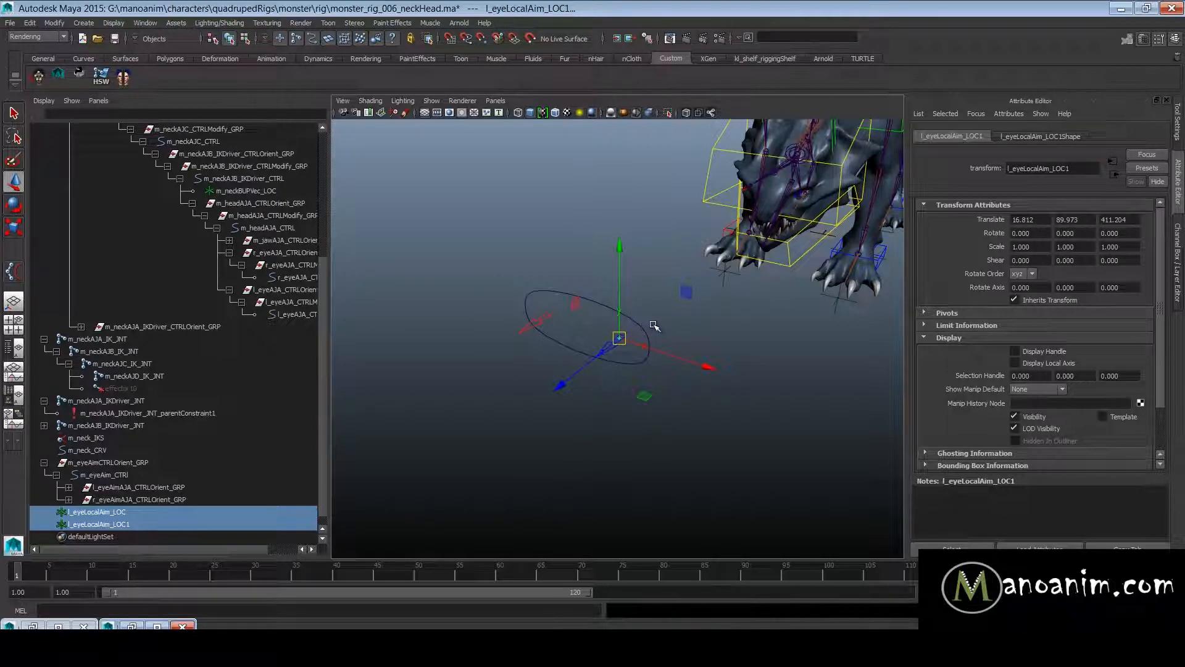
key("v")
left_click_drag(644, 392, 643, 391)
left_click_drag(571, 309, 572, 310)
key("v")
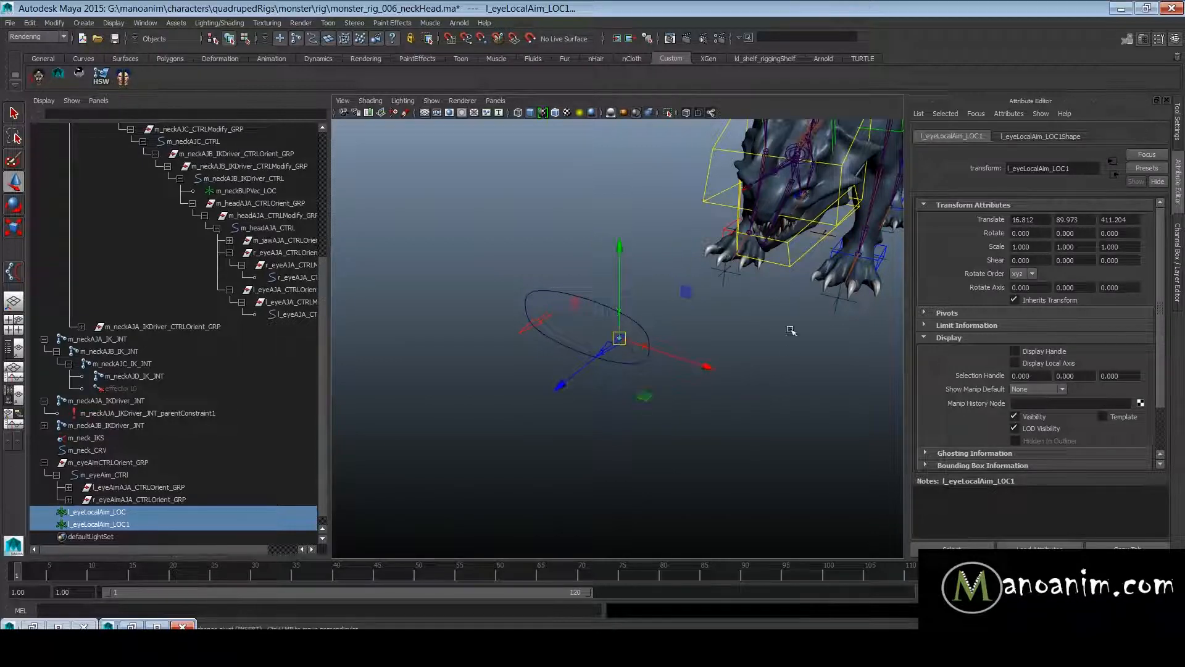
left_click_drag(731, 364, 773, 339, "alt")
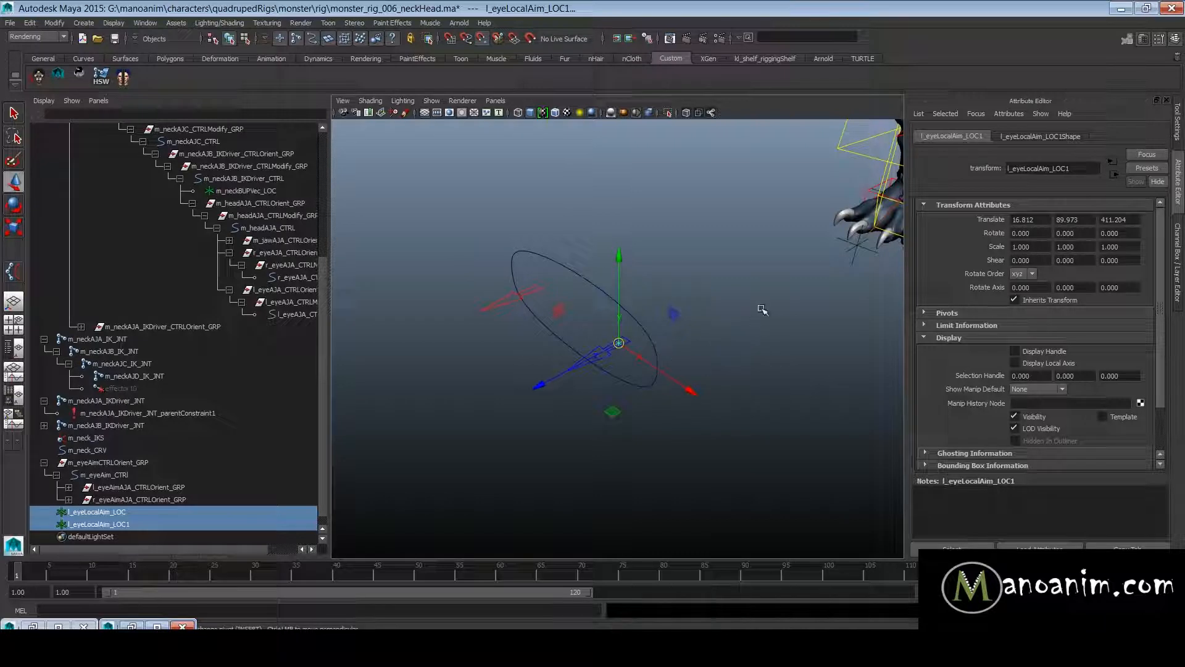
key("Insert")
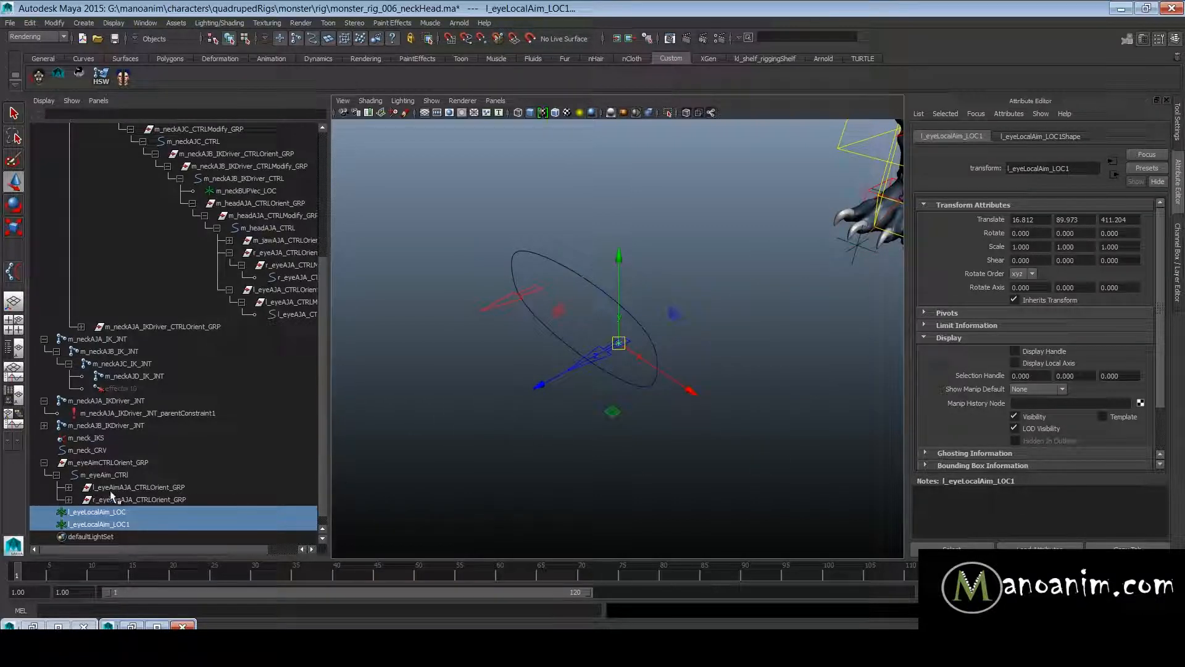
- Snap the duplicate locator l_eyeLocalAim_LOC1 onto the right eye aim control r_eyeAimAJA_CTRL, at about -18.5, 89.5, 412.6
left_click(161, 524)
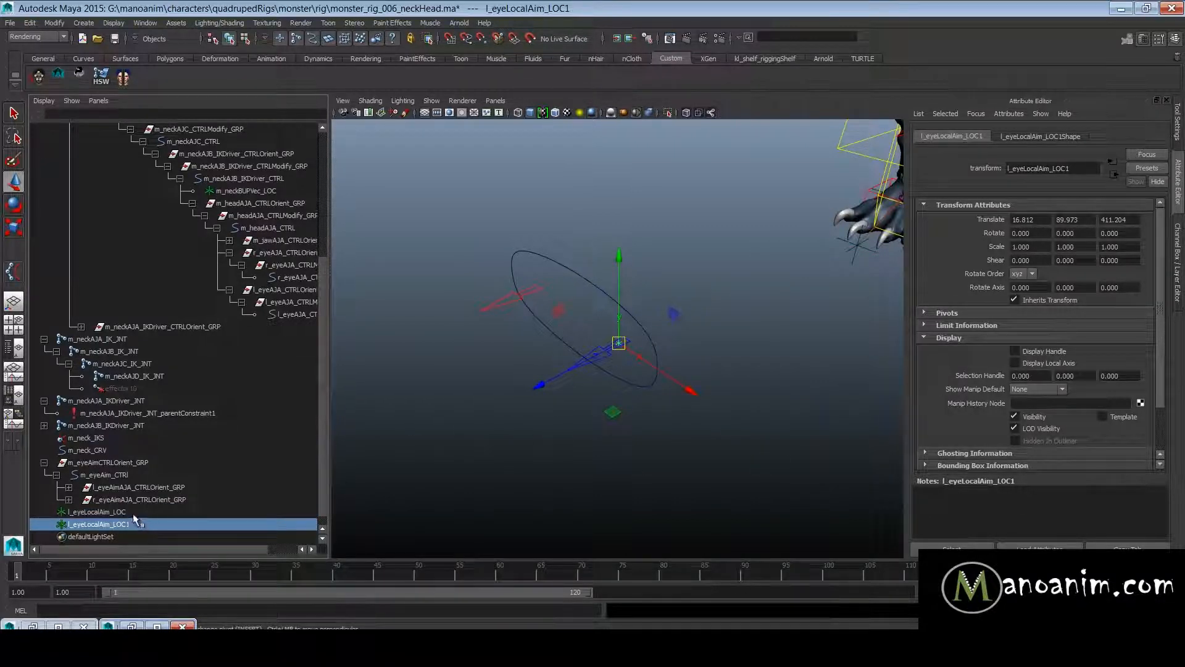
left_click(547, 300)
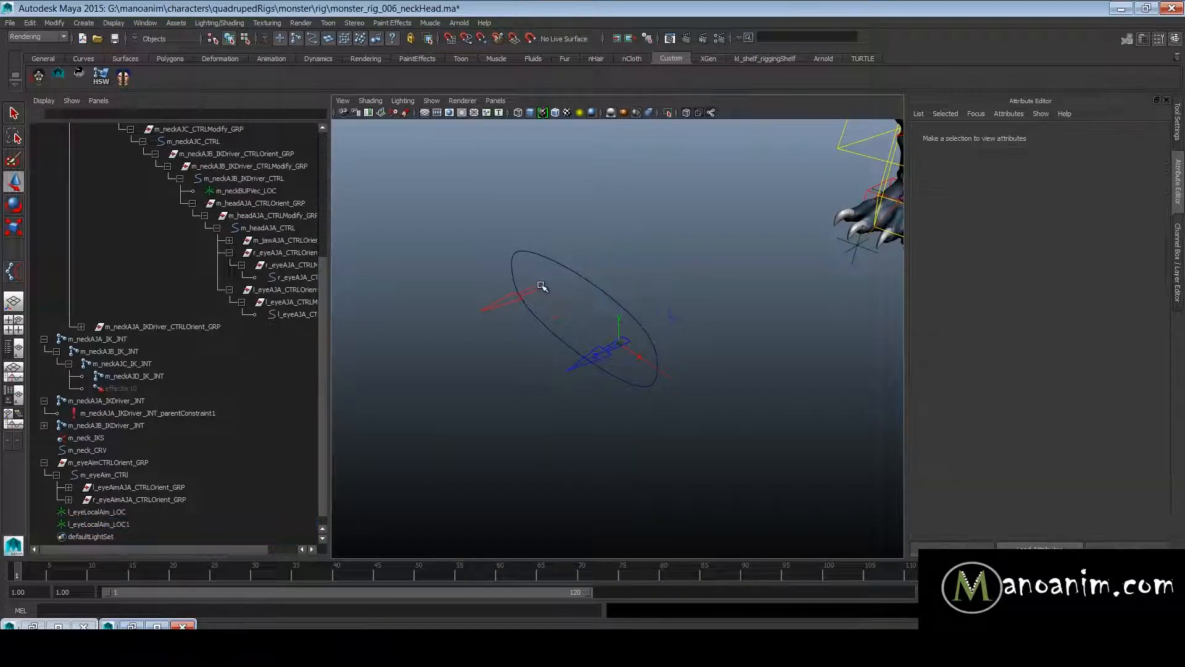
left_click(1067, 362)
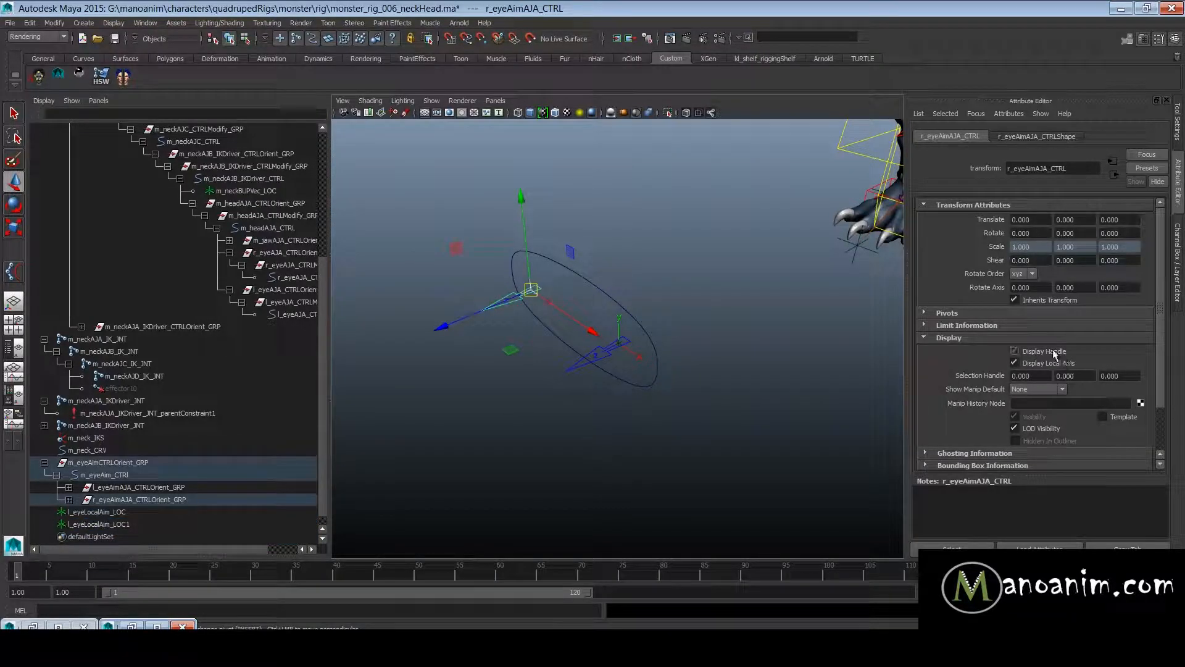
left_click(482, 367)
left_click(122, 526)
key("v")
middle_click(536, 287)
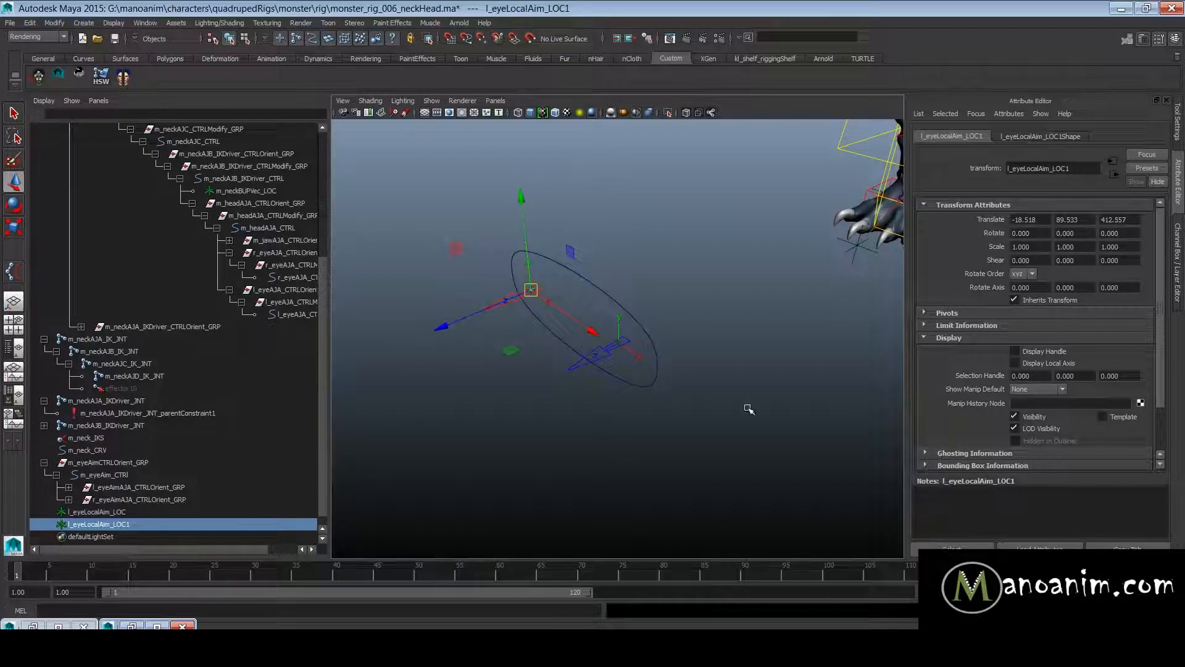
- Set the shape's Local Scale X, Y and Z of both local aim locators to 20.2
left_click(148, 514, "shift")
key("ctrl+a")
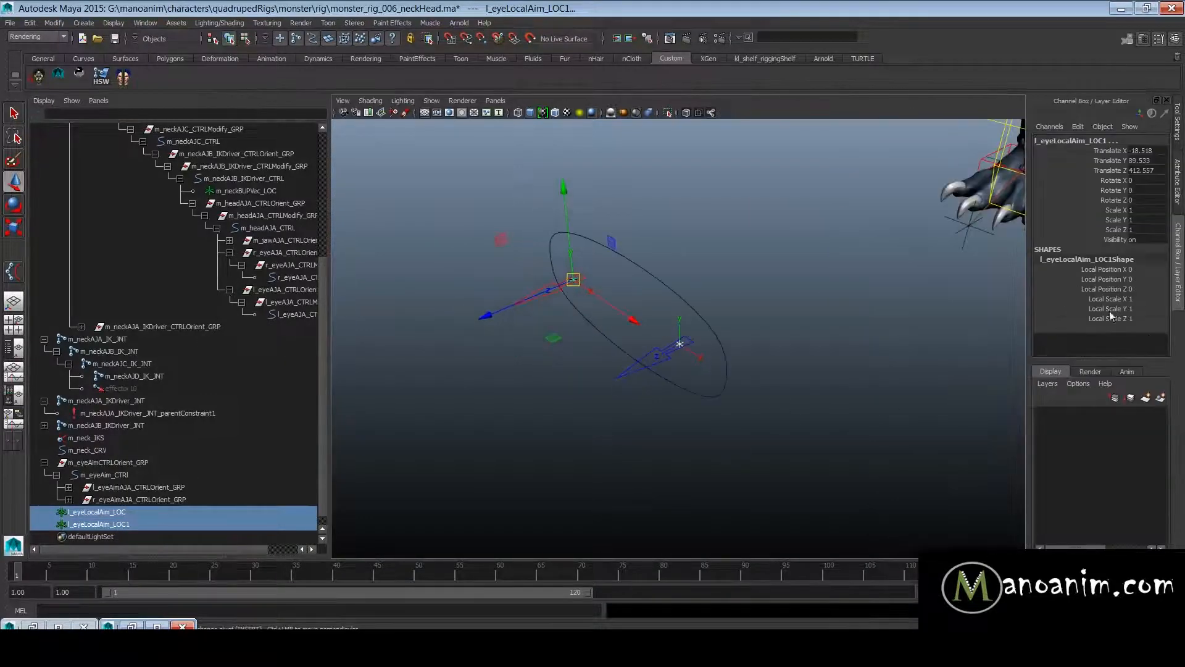
left_click_drag(1110, 317, 1108, 299)
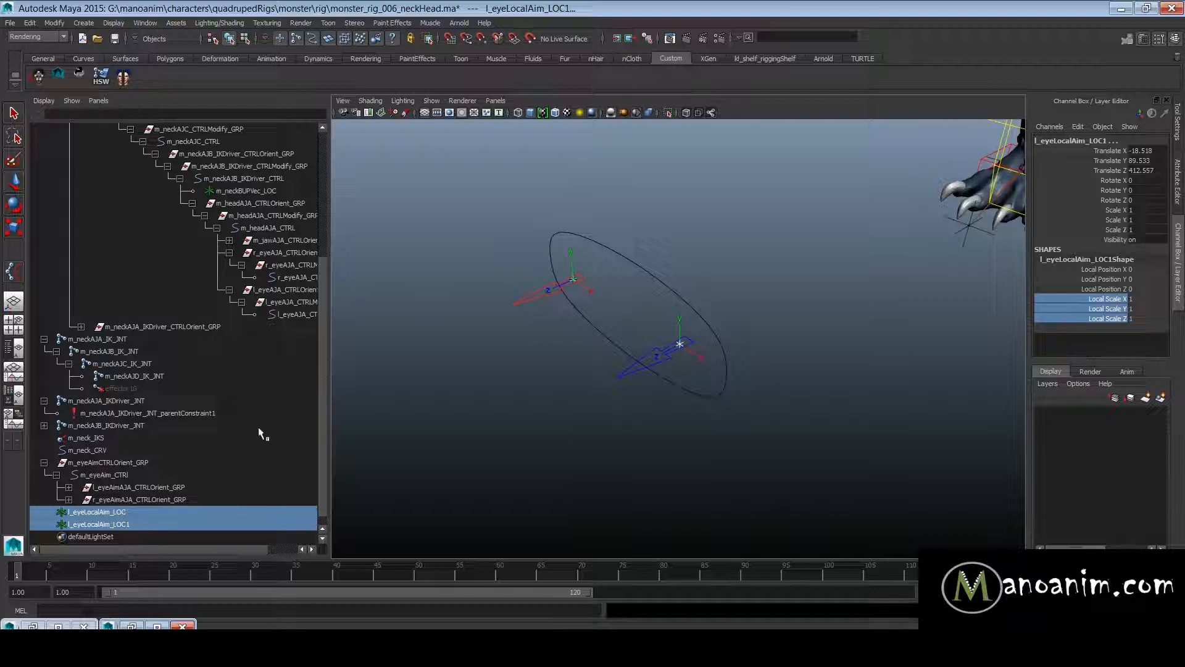
left_click_drag(1116, 211, 1113, 237)
left_click_drag(1109, 319, 1101, 312)
middle_click_drag(680, 325, 743, 337)
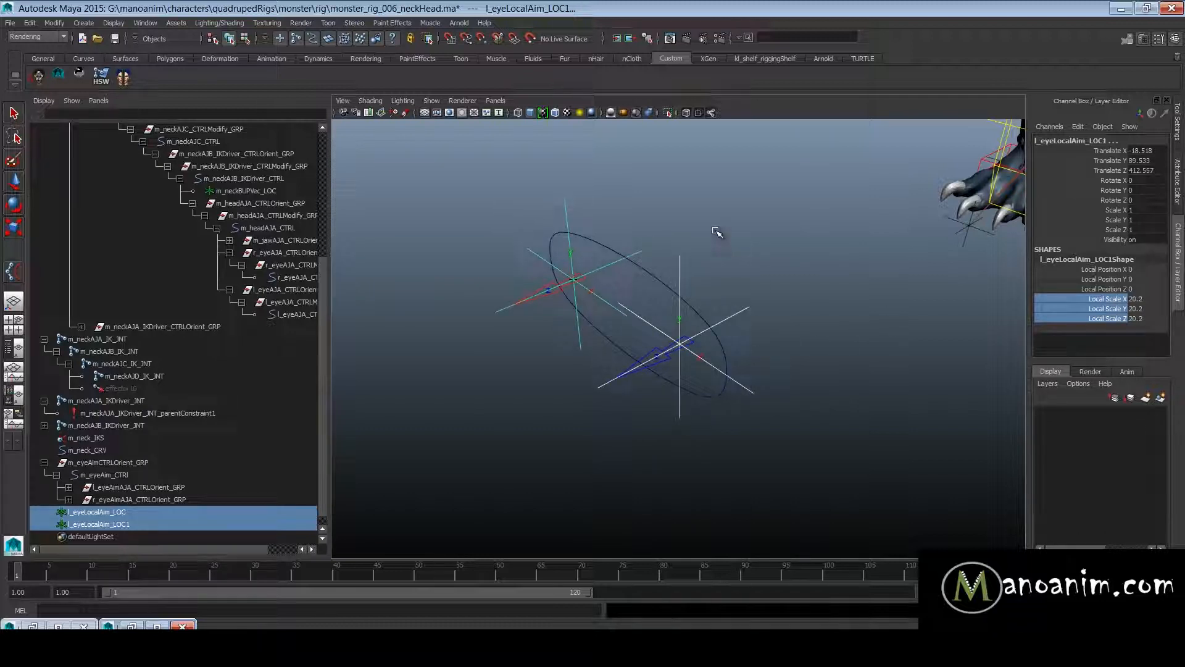
left_click(737, 229)
key("w")
- Rename l_eyeLocalAim_LOC1 at the right eye aim control as r_eyeLocalAim_LOC
left_click_drag(739, 232, 749, 298, "alt")
right_click_drag(749, 299, 786, 273, "alt")
left_click(779, 310)
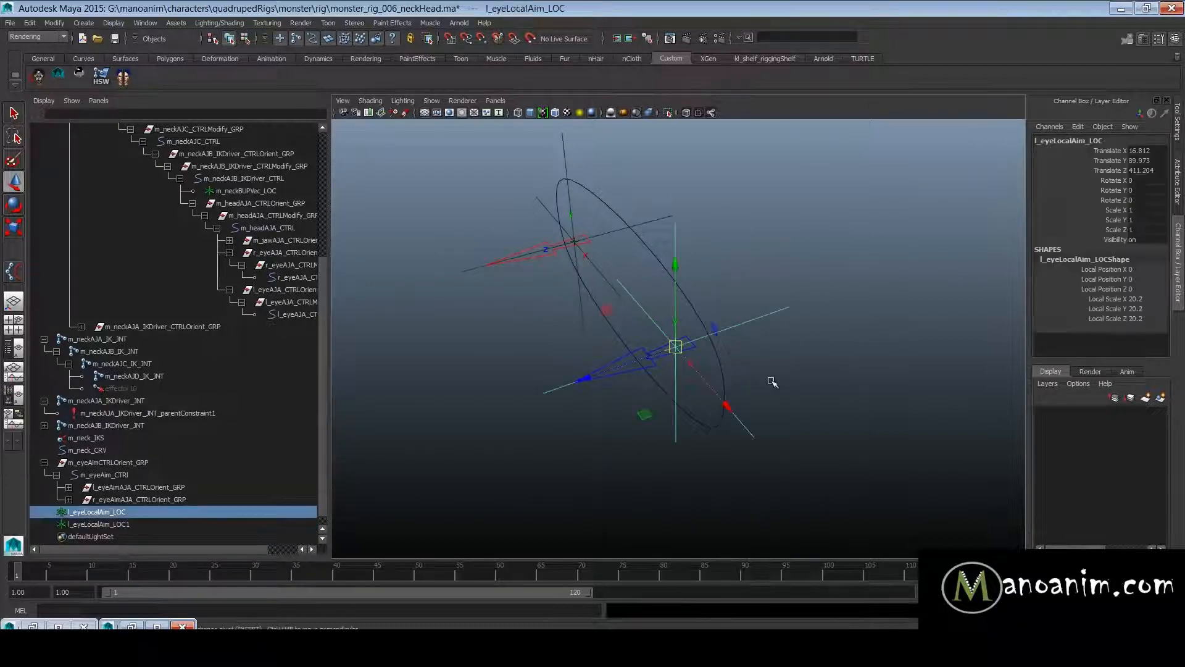
left_click(142, 525)
double_click(158, 524)
key("BackSpace")
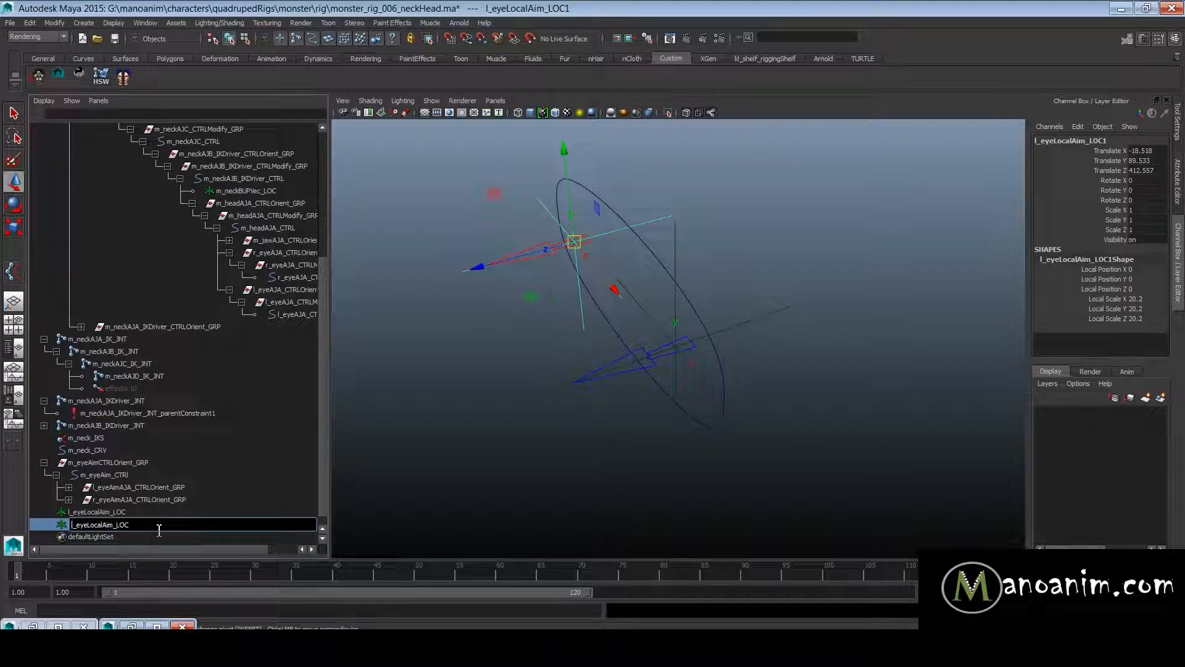
key("Delete")
type("r")
key("Return")
- Duplicate both local aim locators and move the copies back along Z to just in front of the monster's head, at about Z 221
left_click(137, 514, "shift")
key("ctrl+d")
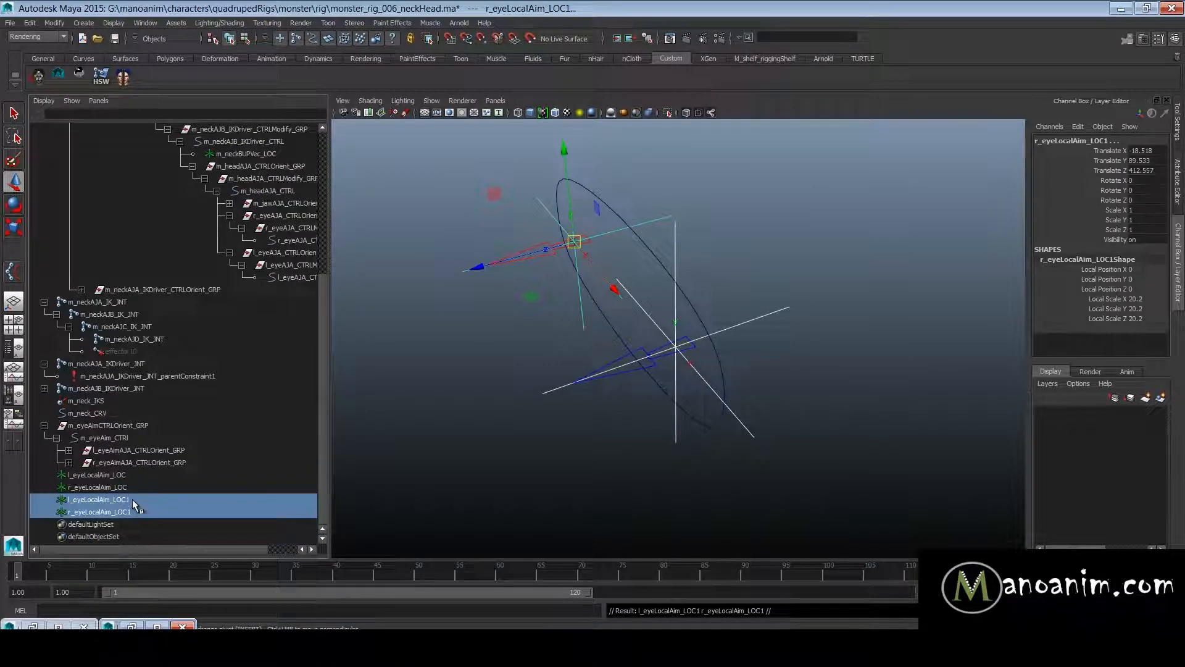
left_click_drag(625, 321, 882, 267, "alt")
key("v")
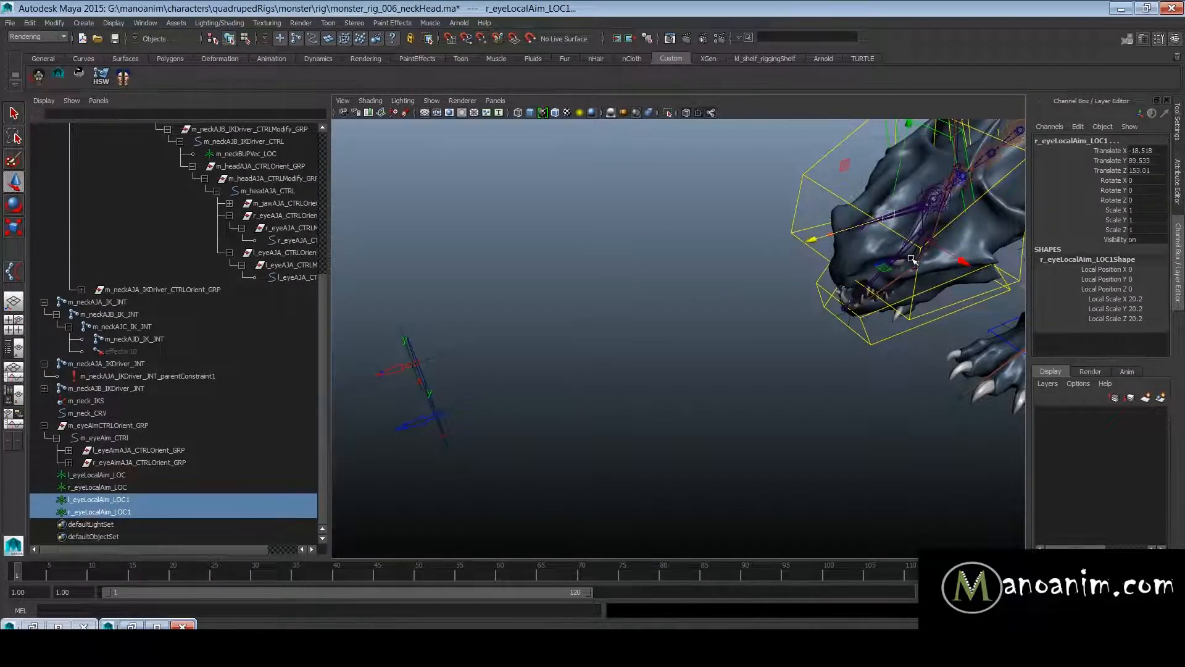
key("f")
right_click_drag(625, 298, 855, 286, "alt")
left_click_drag(855, 285, 785, 270, "alt")
right_click_drag(785, 270, 809, 267, "alt")
left_click_drag(716, 240, 464, 247)
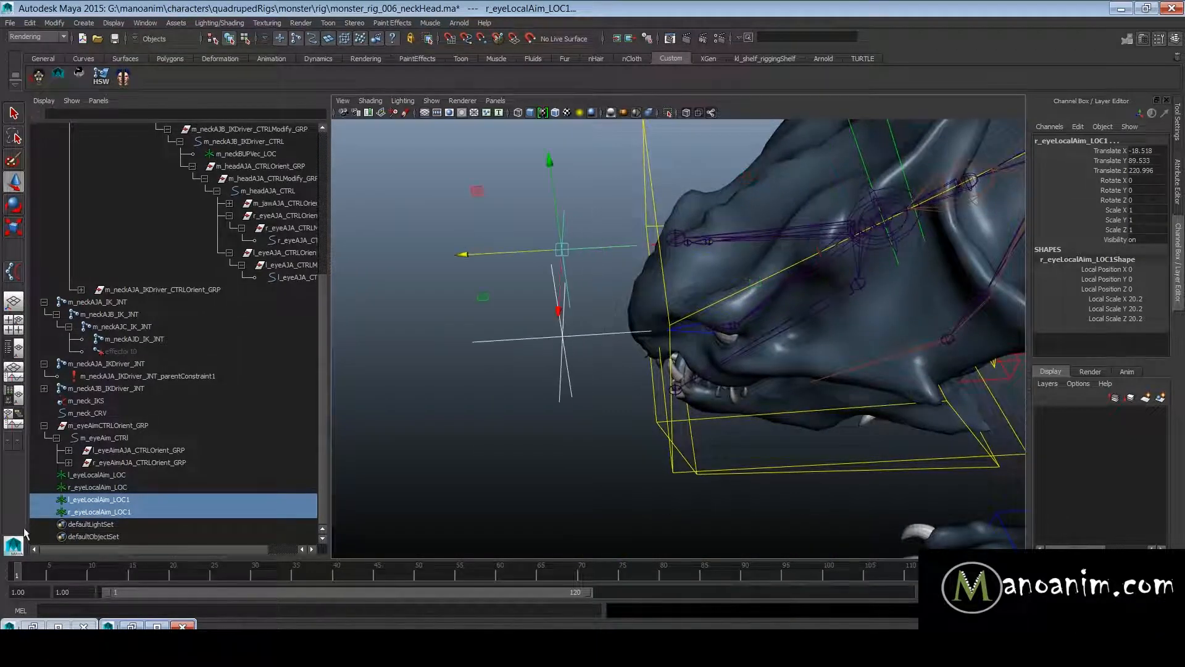
left_click_drag(747, 346, 656, 369, "alt")
right_click_drag(656, 370, 698, 348, "alt")
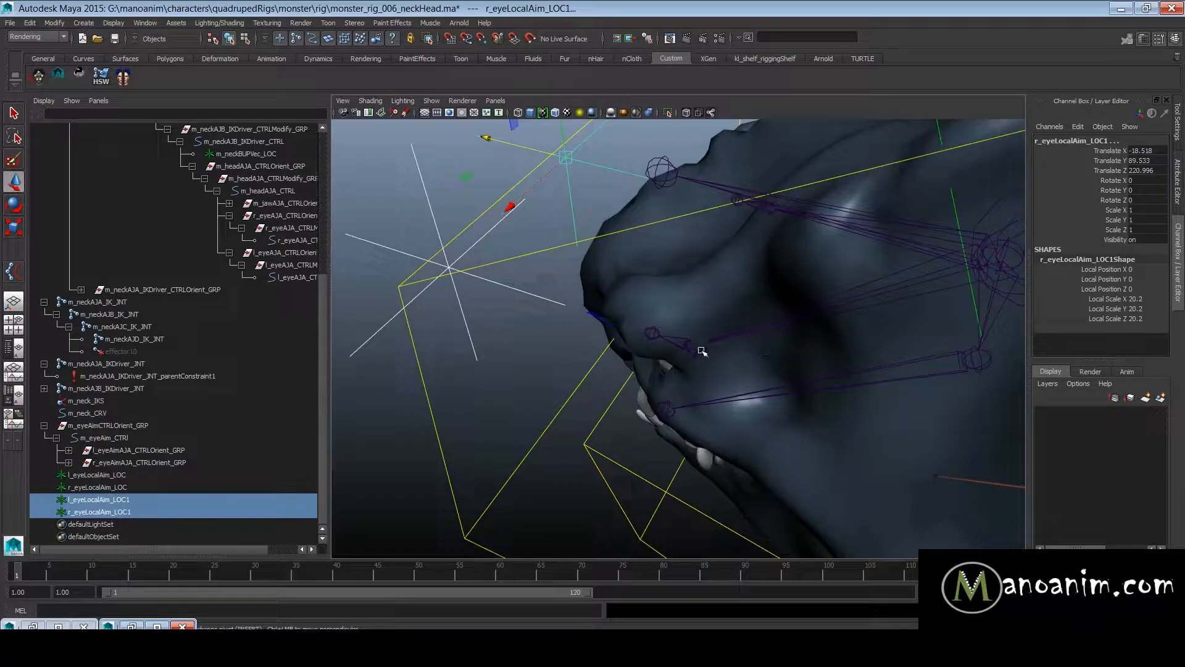
- Select both eye joints together with the two duplicated locators and isolate them in the viewport
left_click(697, 346, "shift")
left_click(766, 205, "shift")
left_click_drag(766, 205, 676, 166, "alt")
left_click(668, 110)
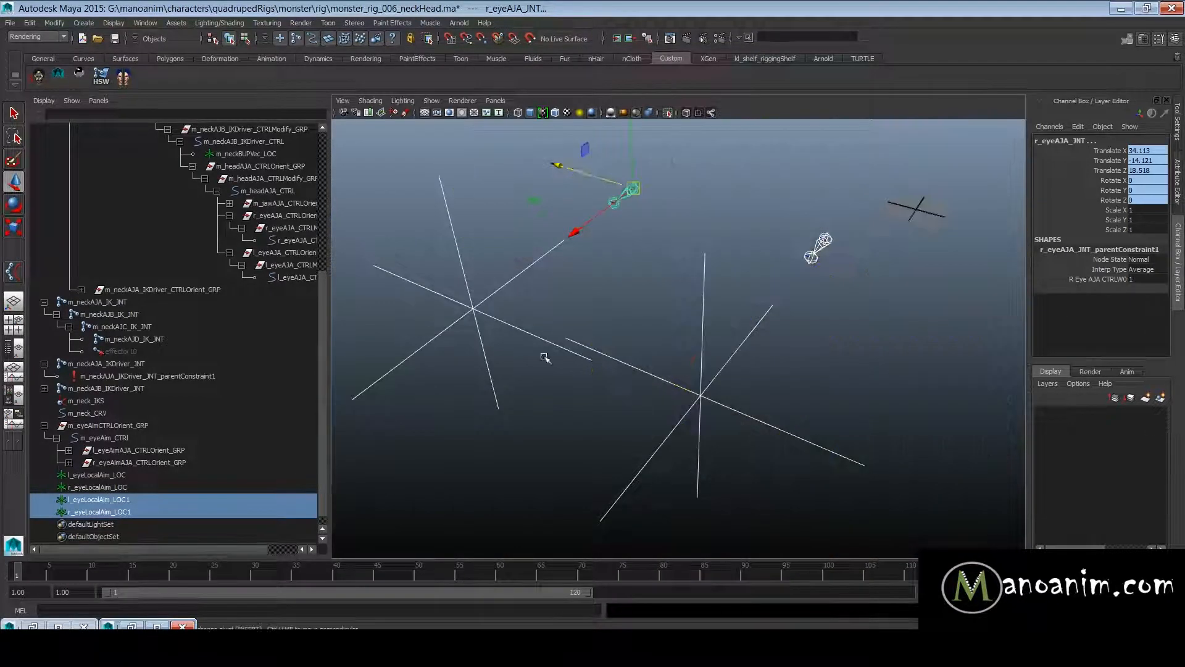
- Snap r_eyeLocalAim_LOC1 onto the right eye's base joint and l_eyeLocalAim_LOC1 onto the left eye's base joint
left_click(471, 308)
key("v")
middle_click_drag(620, 234, 636, 187)
left_click(749, 341)
key("v")
middle_click_drag(818, 259, 862, 223)
left_click_drag(870, 250, 828, 237, "alt")
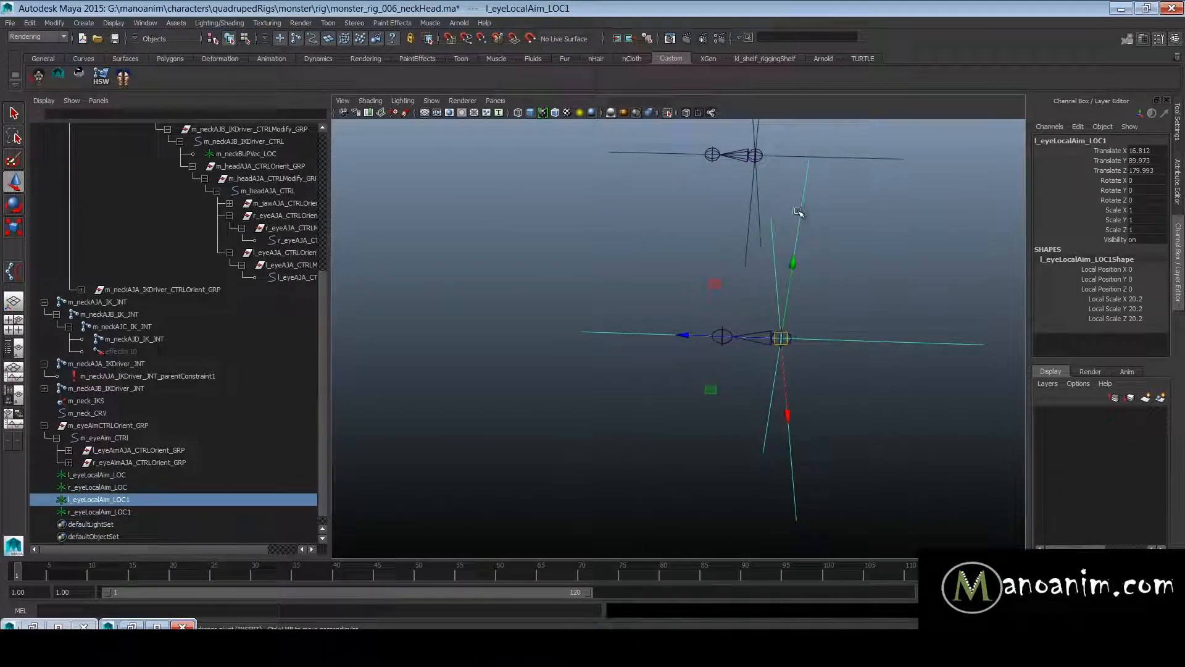
- Raise both duplicated locators together above the eye joints, to about Y 144
left_click_drag(881, 432, 956, 66)
right_click_drag(741, 265, 630, 297, "alt")
left_click_drag(642, 284, 700, 34, "alt")
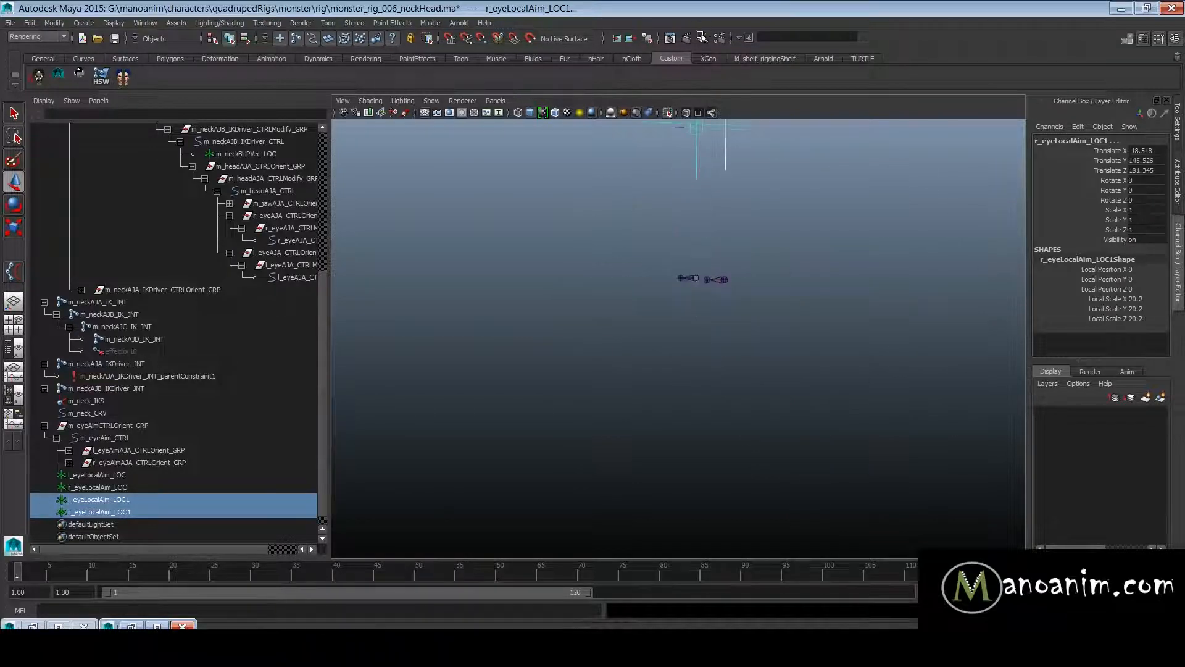
right_click_drag(666, 216, 622, 225, "alt")
middle_click_drag(741, 276, 746, 347, "alt")
right_click_drag(746, 347, 804, 340, "alt")
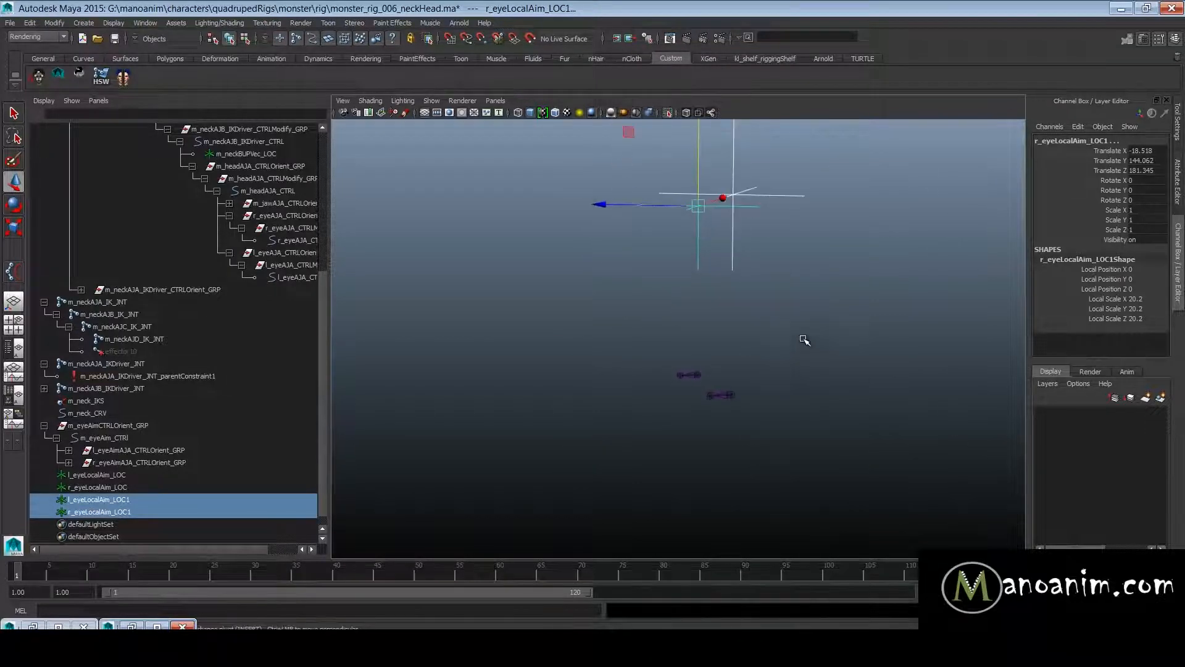
- Rename the two raised locators as l_eyeLocalUpVec_LOC and r_eyeLocalUpVec_LOC
double_click(169, 500)
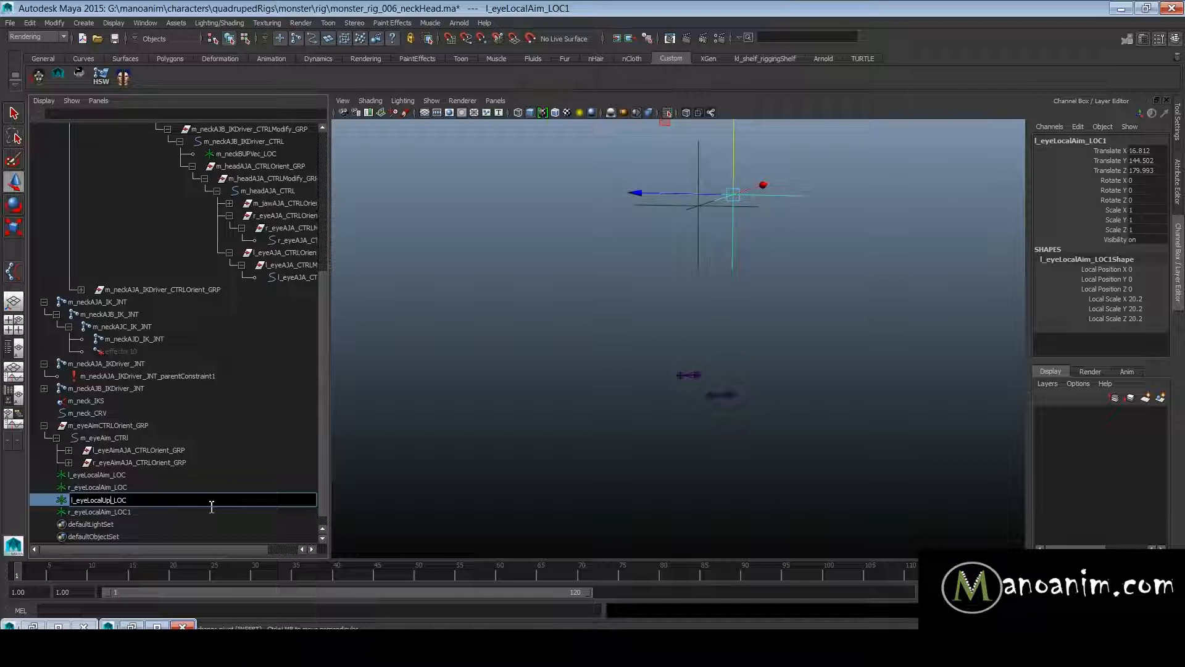
key("ctrl+a")
key("ctrl+c")
left_click(154, 512)
double_click(172, 511)
key("ctrl+v")
type("r")
key("Return")
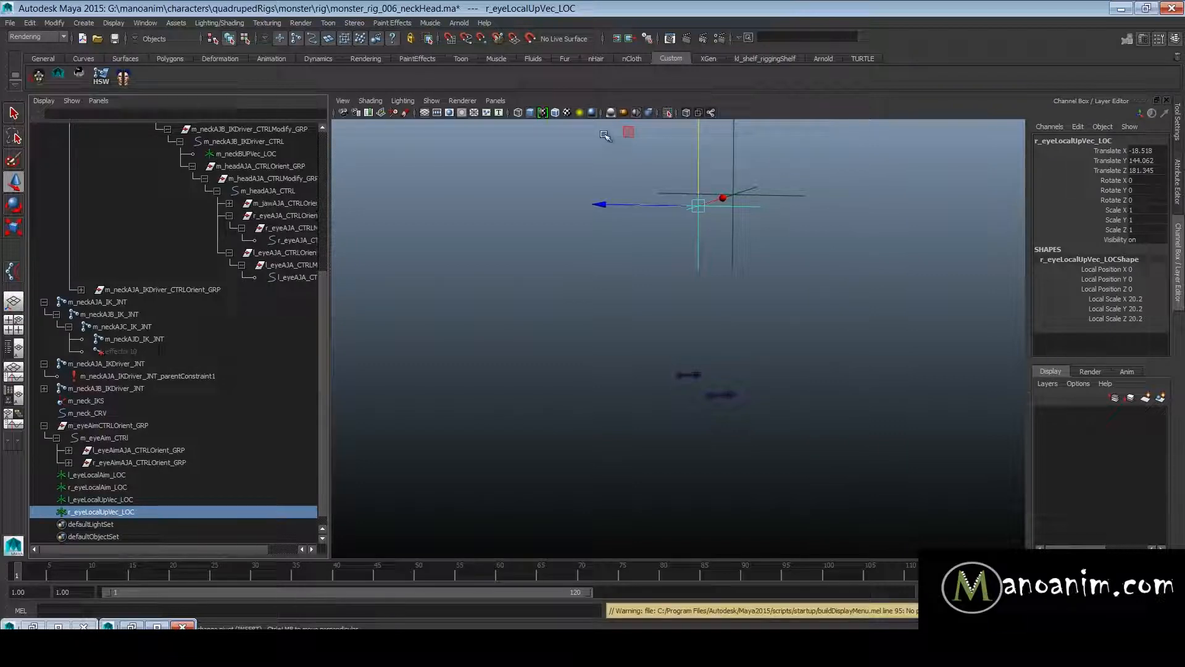
- End the isolated view to show the whole rig, then clear the selection and save the scene
left_click(667, 116)
left_click_drag(598, 284, 782, 323, "alt")
left_click_drag(694, 360, 688, 361, "alt")
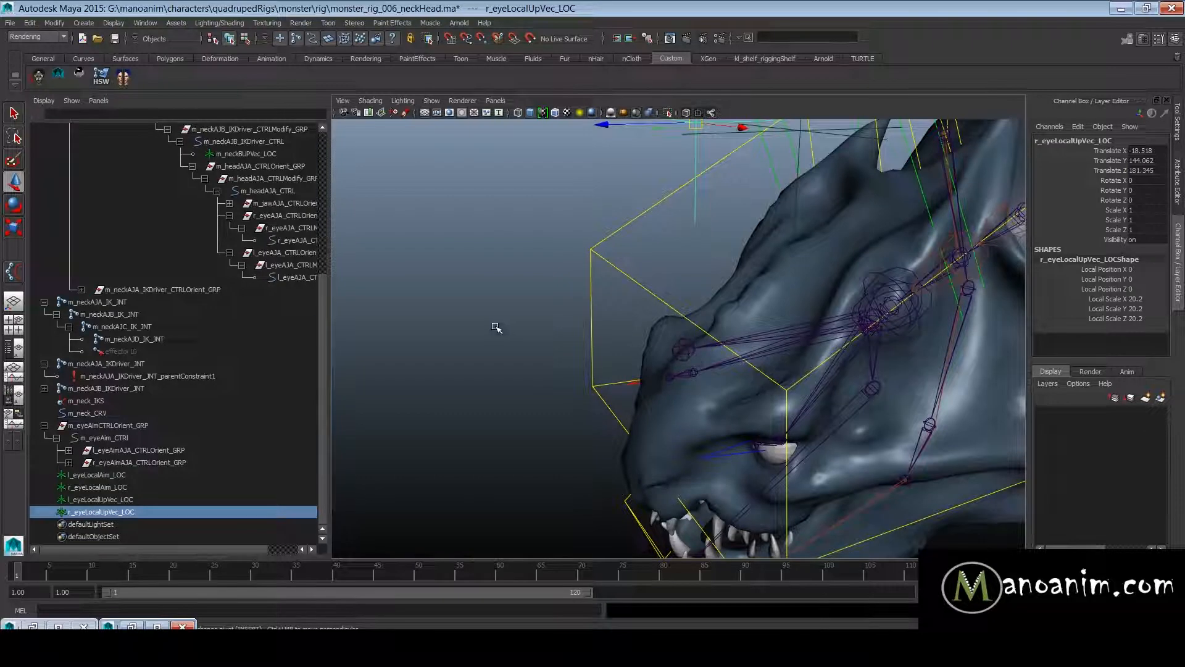
right_click_drag(806, 364, 780, 370, "alt")
middle_click_drag(780, 371, 746, 323, "alt")
right_click_drag(745, 323, 759, 320, "alt")
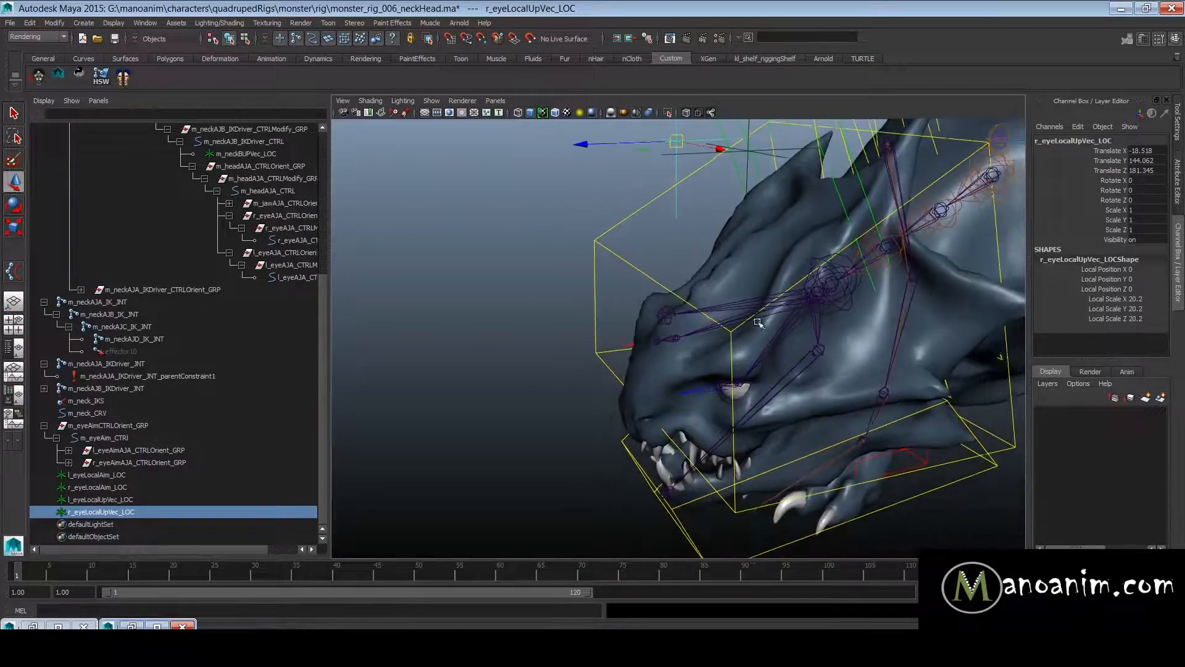
right_click_drag(670, 312, 590, 321, "alt")
left_click_drag(590, 320, 706, 297, "alt")
middle_click_drag(615, 310, 672, 320, "alt")
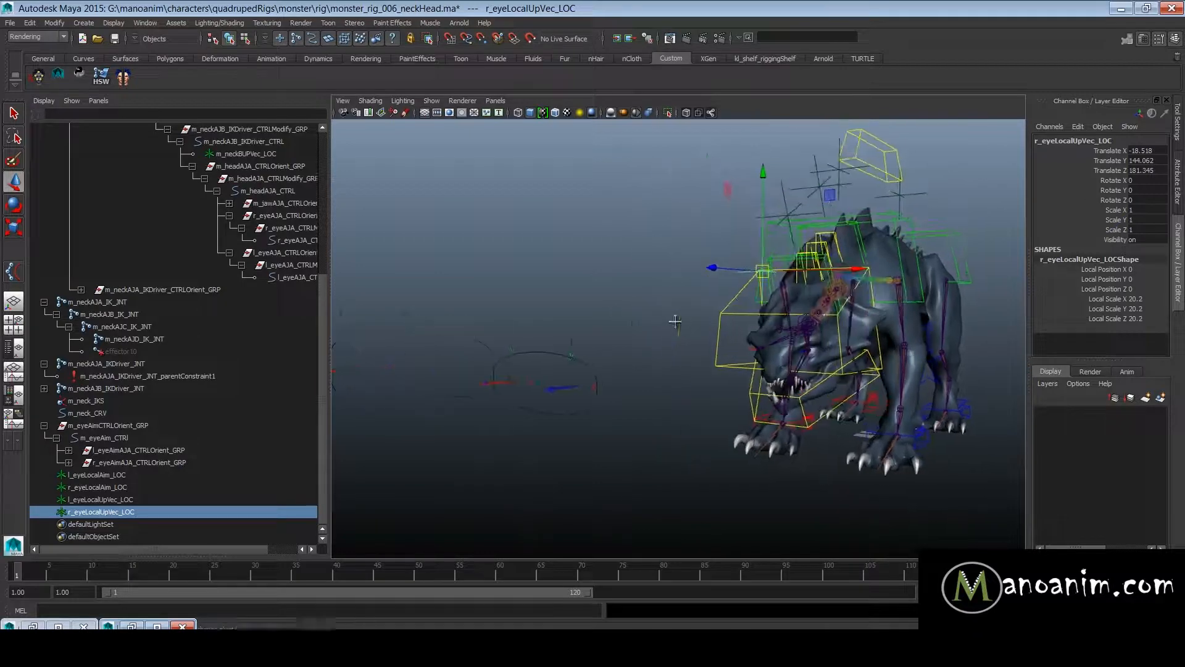
right_click_drag(672, 321, 703, 353, "alt")
left_click(611, 321)
key("ctrl+s")
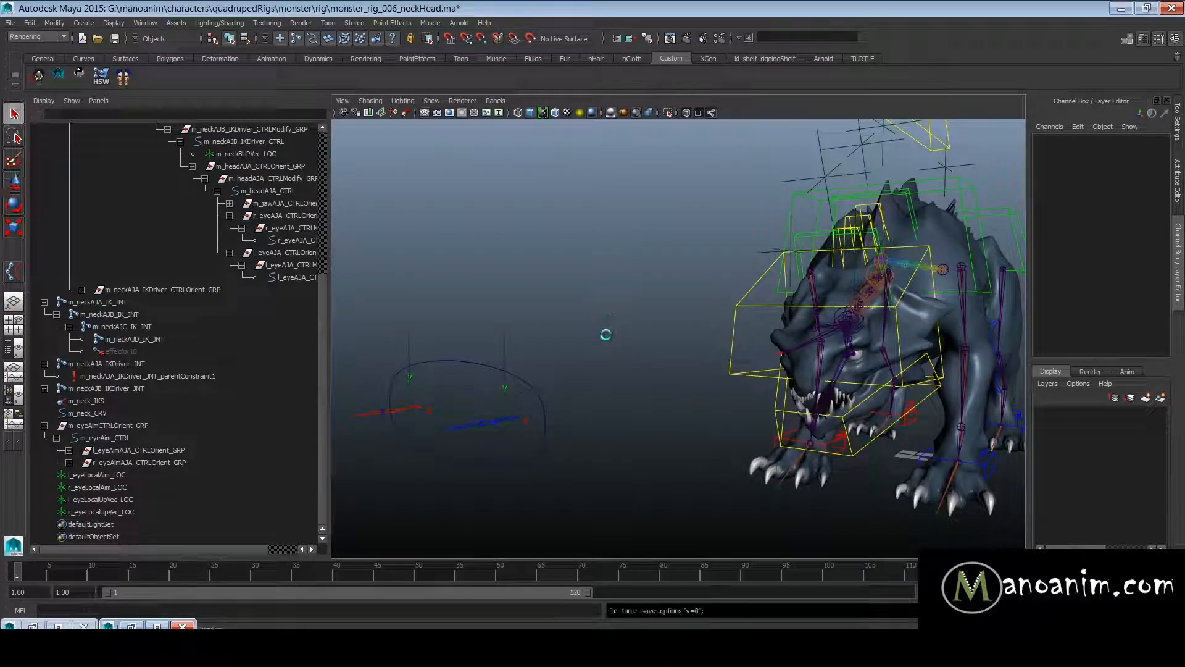
- Select l_eyeLocalAim_LOC and examine how it sits on the left eye aim control
middle_click_drag(599, 402, 670, 376, "alt")
right_click_drag(670, 376, 688, 381, "alt")
left_click_drag(671, 373, 661, 387, "alt")
middle_click_drag(661, 387, 691, 373, "alt")
right_click_drag(691, 372, 765, 365, "alt")
left_click_drag(765, 365, 624, 247, "alt")
middle_click_drag(668, 322, 710, 335, "alt")
right_click_drag(710, 335, 717, 358, "alt")
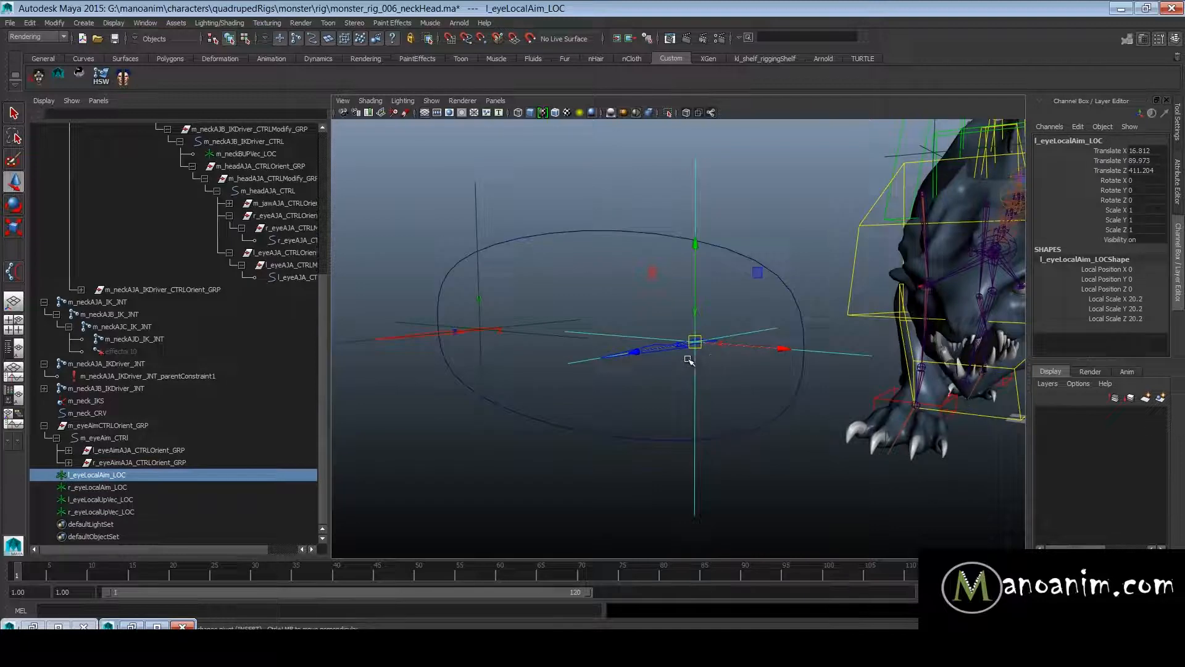
left_click_drag(689, 361, 682, 408, "alt")
middle_click_drag(683, 407, 710, 395, "alt")
right_click_drag(709, 394, 617, 309, "alt")
- Select l_eyeAimAJA_CTRL together with l_eyeLocalAim_LOC and examine their position in relation to the monster's eyes
left_click(643, 464, "shift")
middle_click_drag(642, 336, 596, 372, "alt")
right_click_drag(596, 372, 612, 406, "alt")
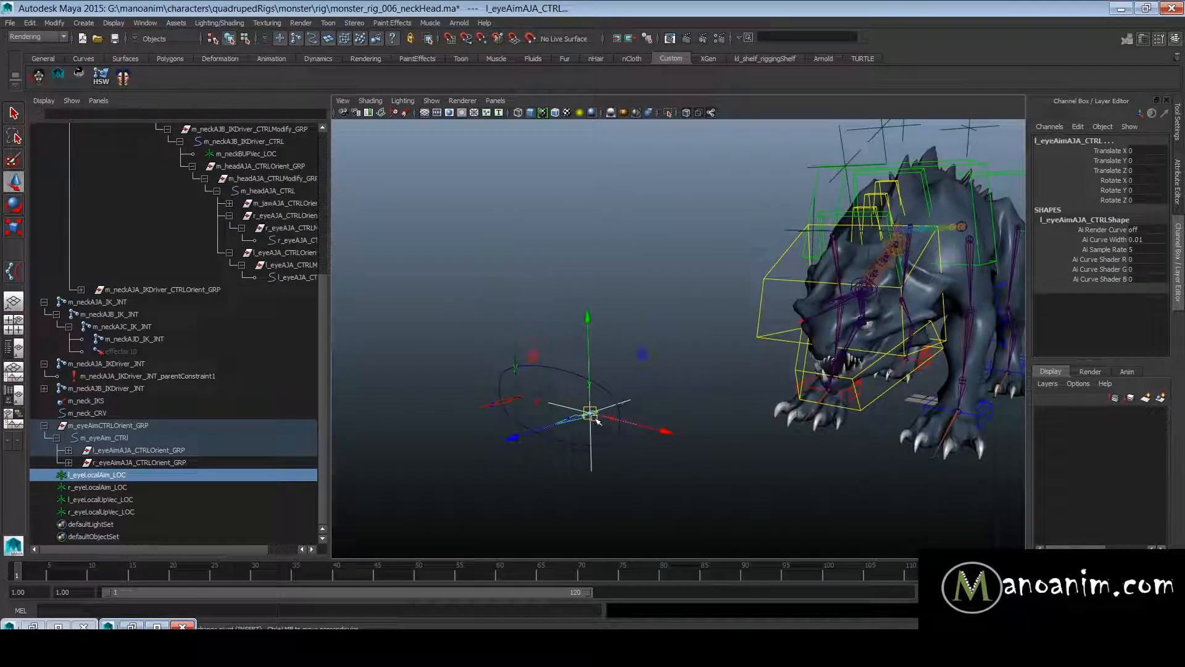
middle_click_drag(728, 313, 617, 324, "alt")
right_click_drag(617, 325, 850, 363, "alt")
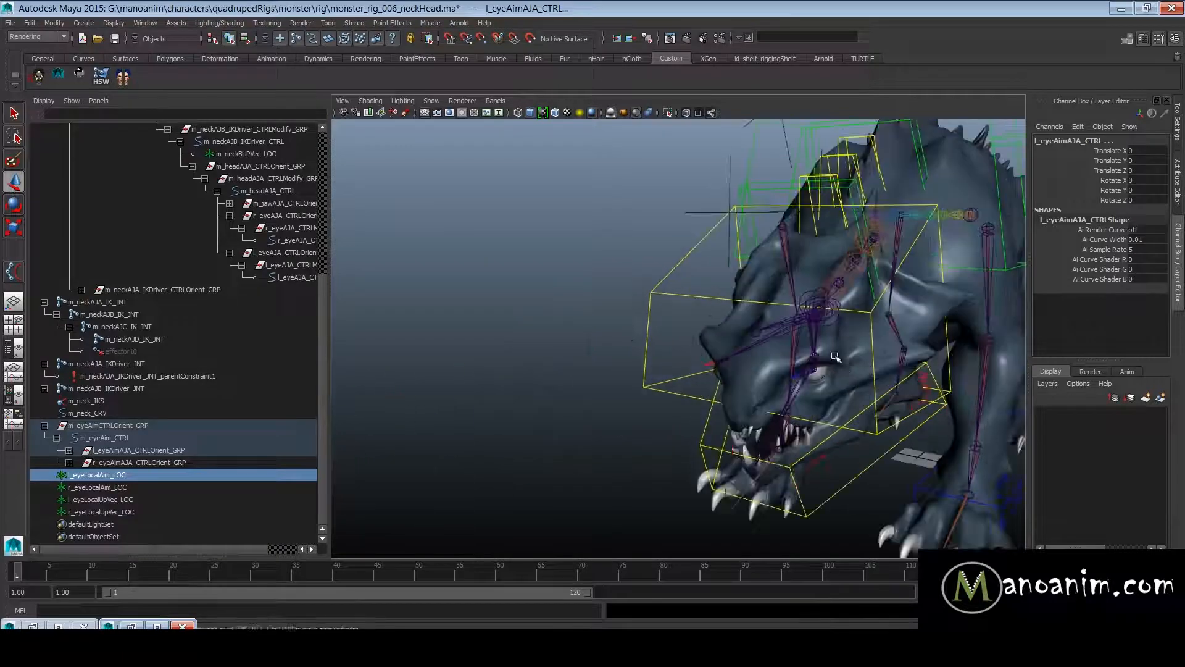
middle_click_drag(850, 362, 741, 358, "alt")
right_click_drag(741, 358, 1093, 471, "alt")
right_click_drag(679, 365, 713, 379, "alt")
middle_click_drag(714, 379, 794, 373, "alt")
right_click_drag(794, 373, 539, 346, "alt")
middle_click_drag(539, 346, 741, 326, "alt")
right_click_drag(819, 317, 633, 309, "alt")
middle_click_drag(633, 308, 698, 291, "alt")
right_click_drag(698, 291, 741, 327, "alt")
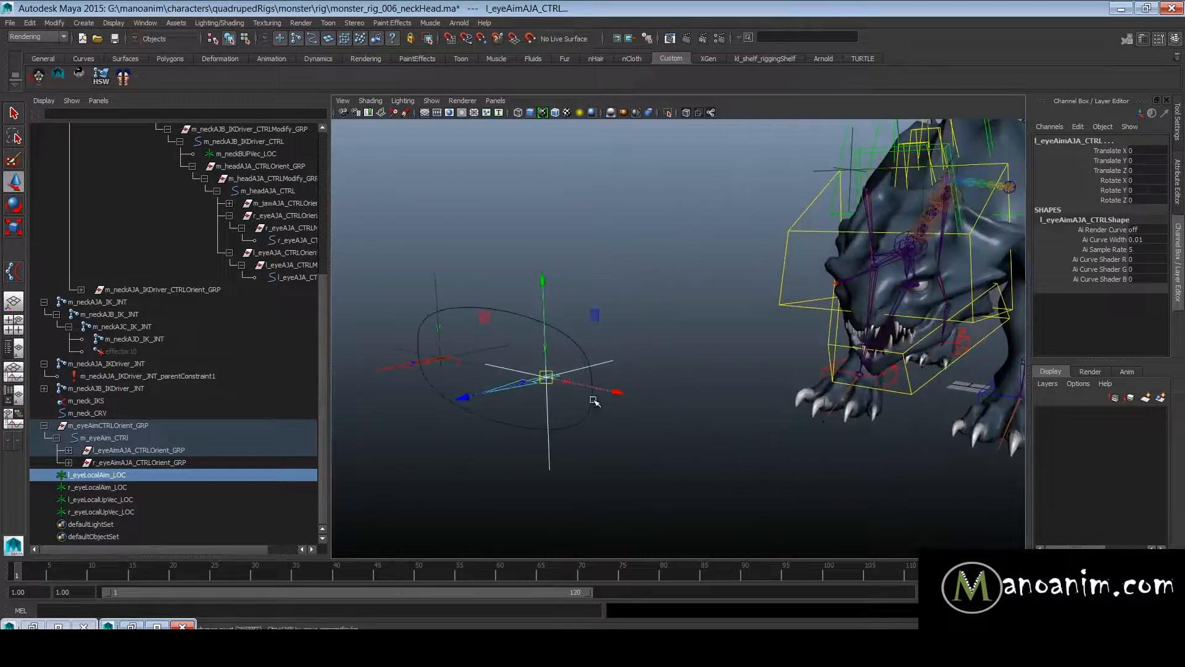
- Test-move l_eyeAimAJA_CTRL and l_eyeLocalAim_LOC together, and undo the move
left_click_drag(546, 377, 714, 336)
key("ctrl+z")
middle_click_drag(539, 381, 698, 377, "alt")
right_click_drag(697, 378, 685, 456, "alt")
left_click(765, 434, "shift")
right_click_drag(858, 426, 769, 389, "alt")
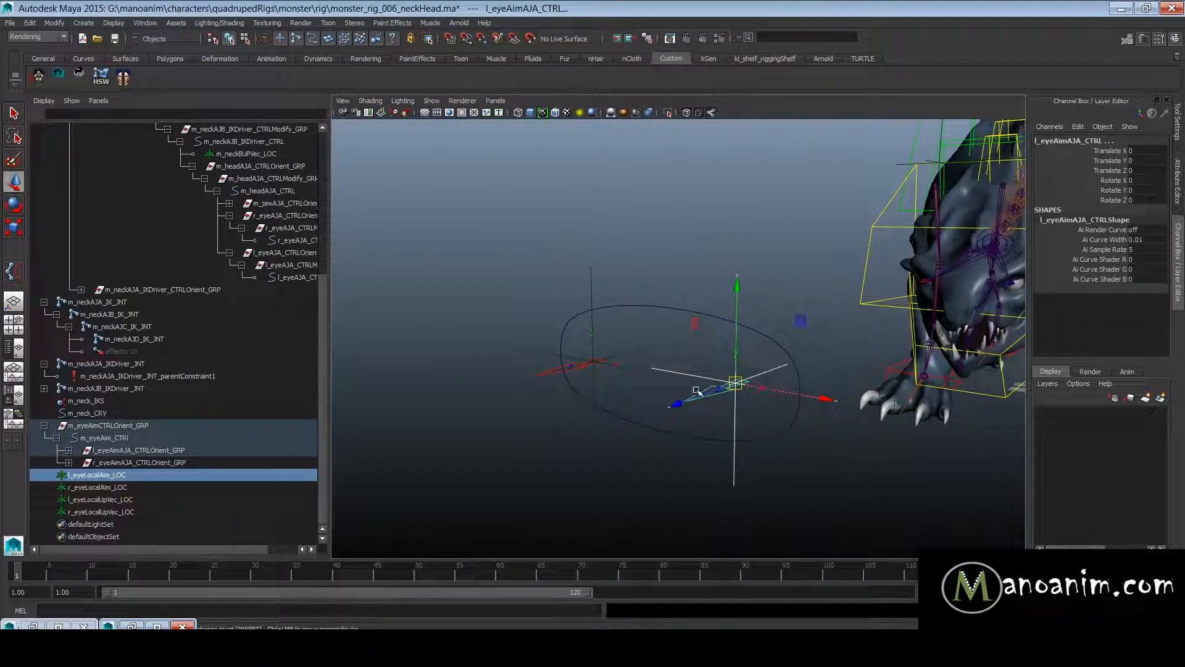
- Select l_eyeLocalAim_LOC and l_eyeAimAJA_CTRL in turn to compare them, ending with the locator selected
left_click(780, 366, "ctrl")
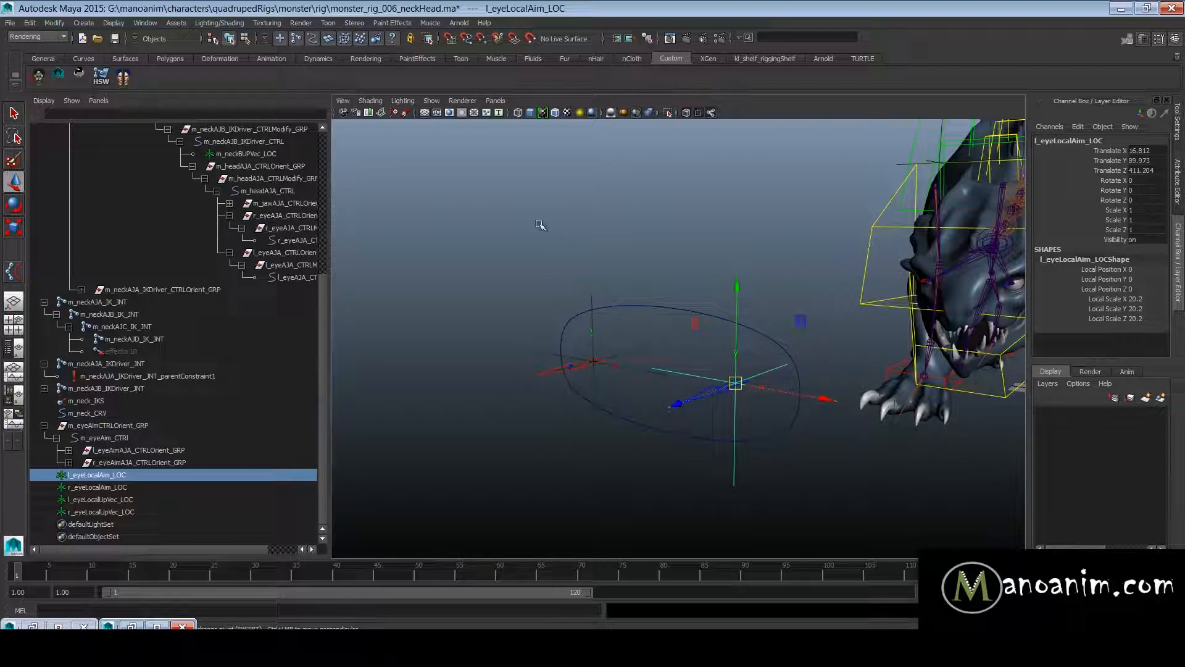
left_click(717, 415)
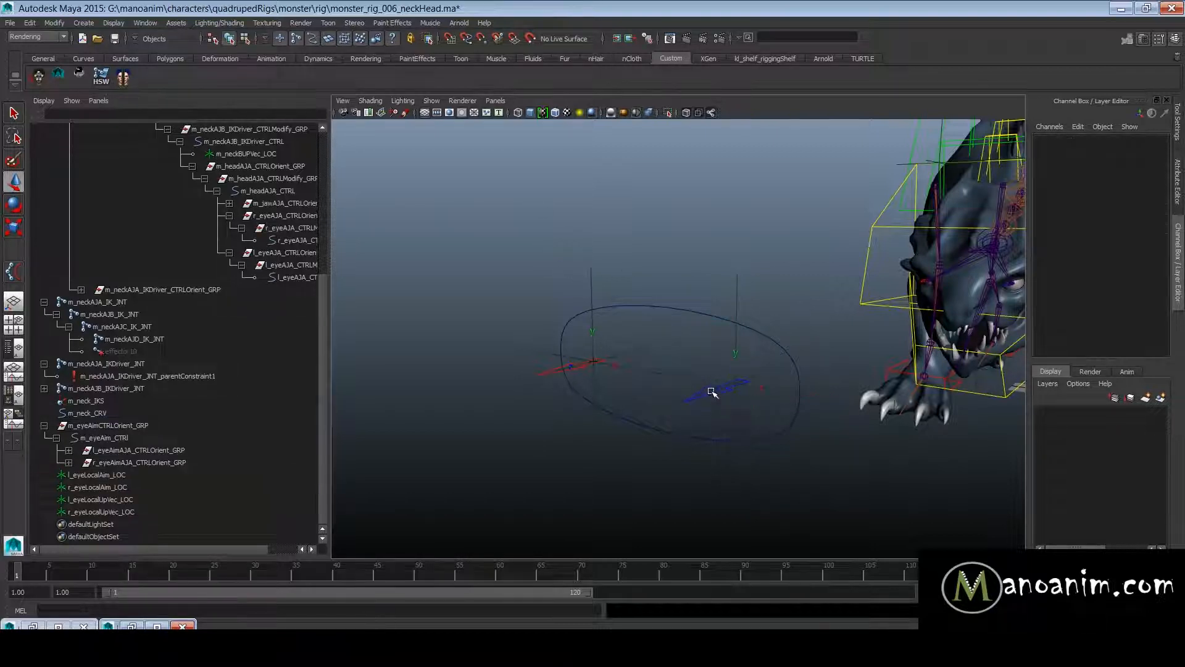
left_click(718, 394)
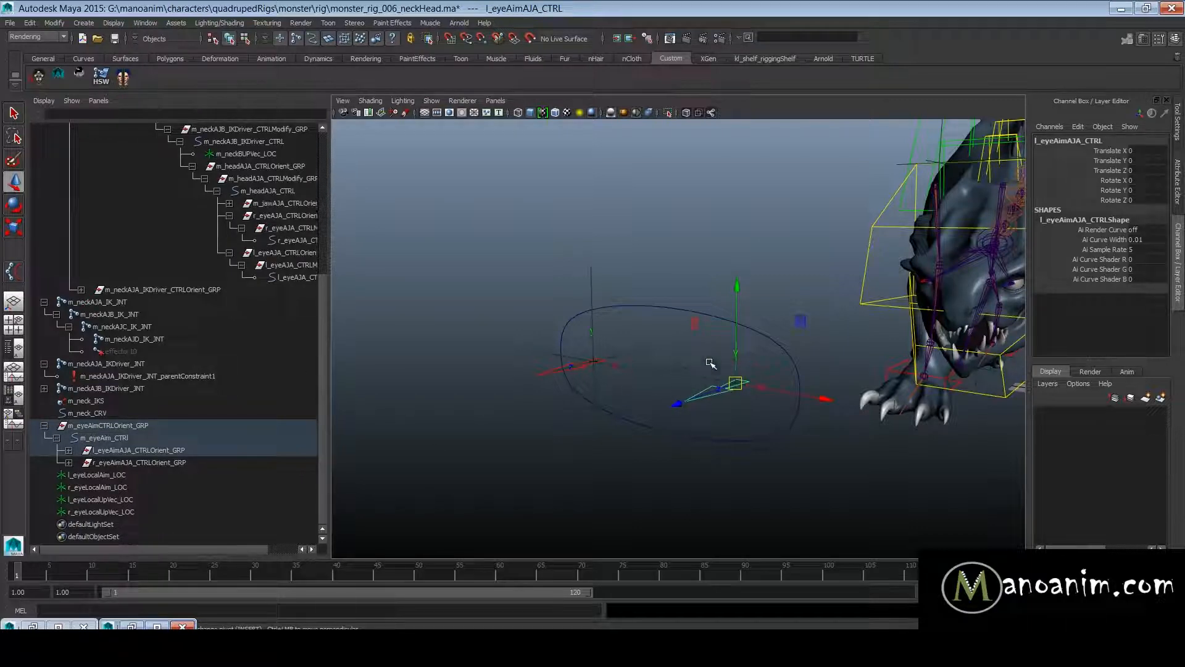
left_click(758, 361)
left_click(810, 378)
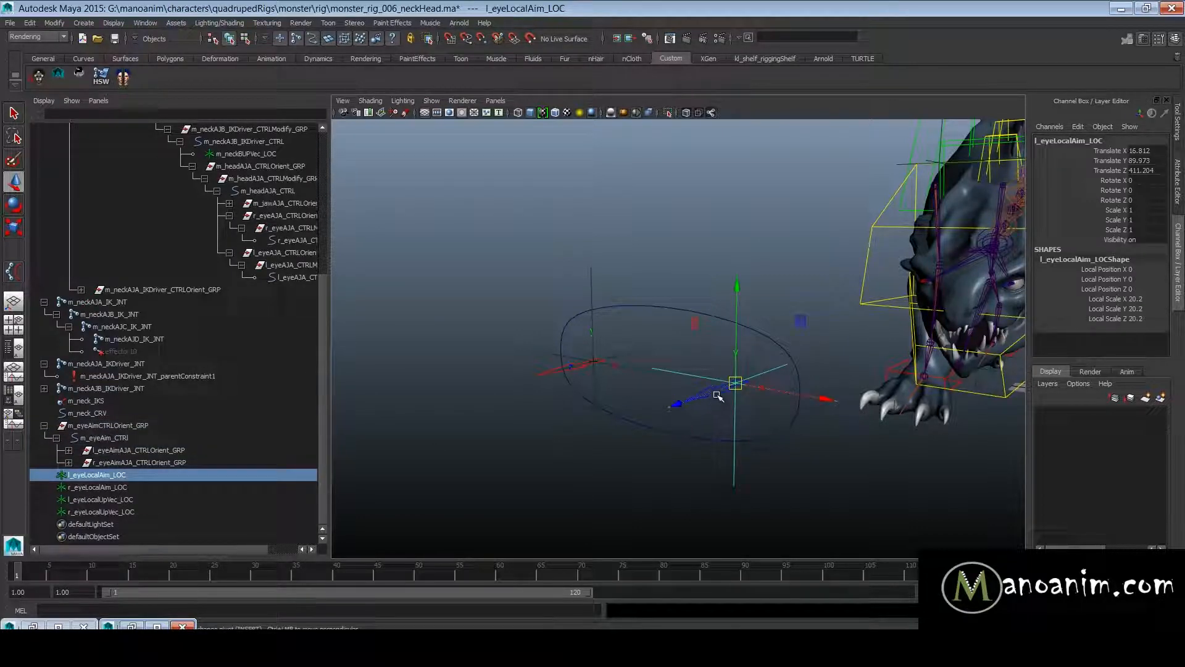
- Select l_eyeLocalAim_LOC and add l_eyeAimAJA_CTRL to the selection
left_click(789, 408, "shift")
left_click_drag(662, 340, 729, 347, "alt")
right_click_drag(729, 347, 747, 370, "alt")
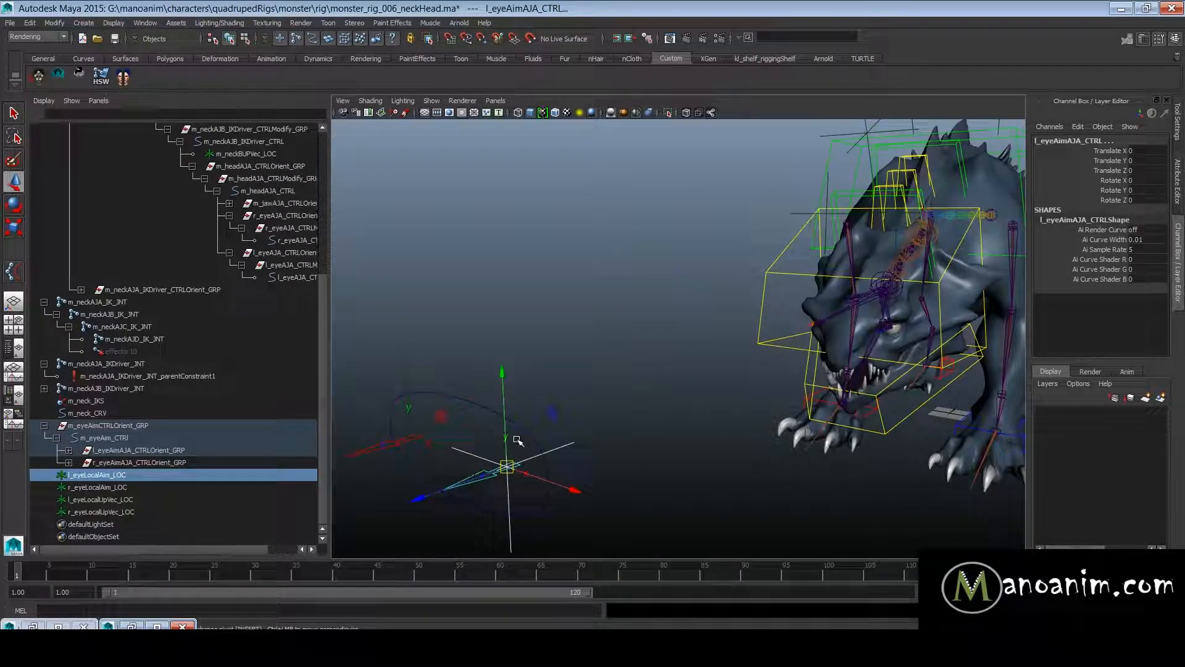
left_click(476, 455)
middle_click_drag(509, 481, 664, 442, "alt")
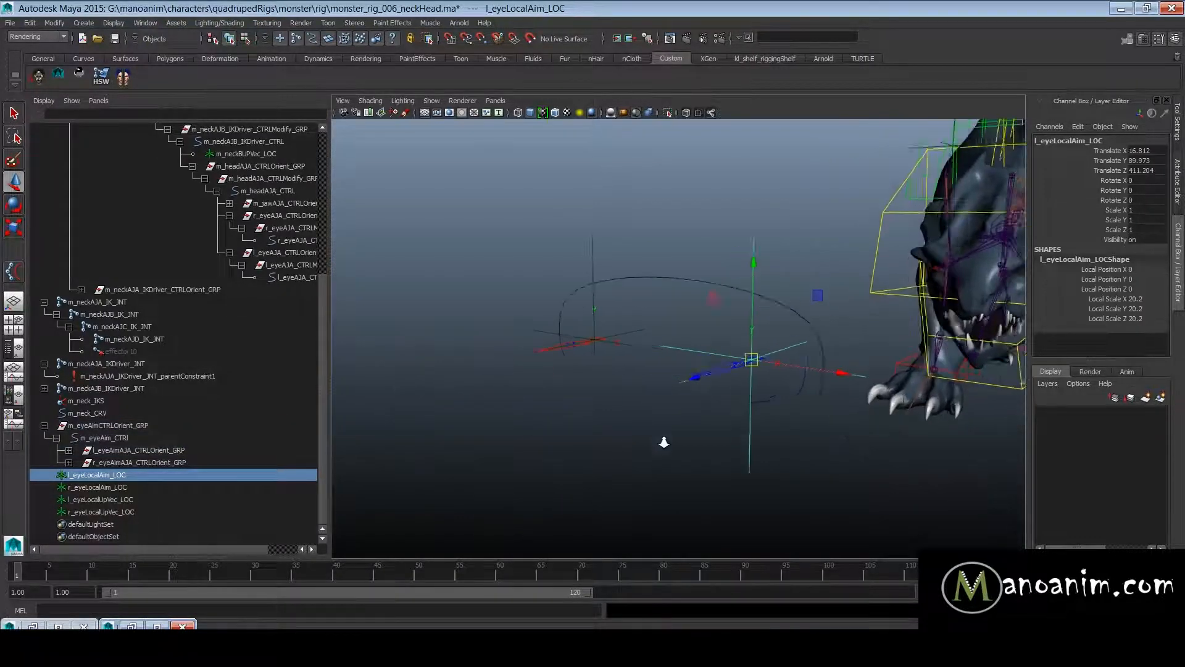
right_click_drag(664, 442, 742, 442, "alt")
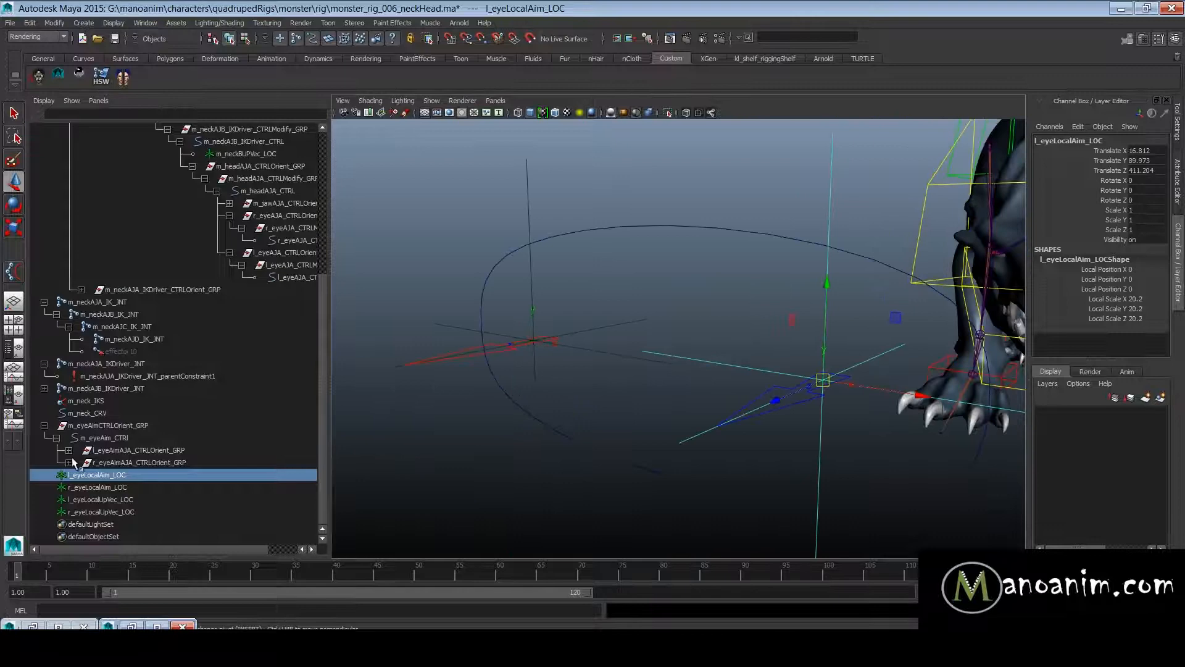
left_click(806, 400, "shift")
- Add l_eyeAJA_CTRL at the monster's left eye to the selected aim locator and aim control
right_click_drag(872, 428, 775, 392, "alt")
middle_click_drag(776, 392, 667, 398, "alt")
right_click_drag(667, 398, 908, 392, "alt")
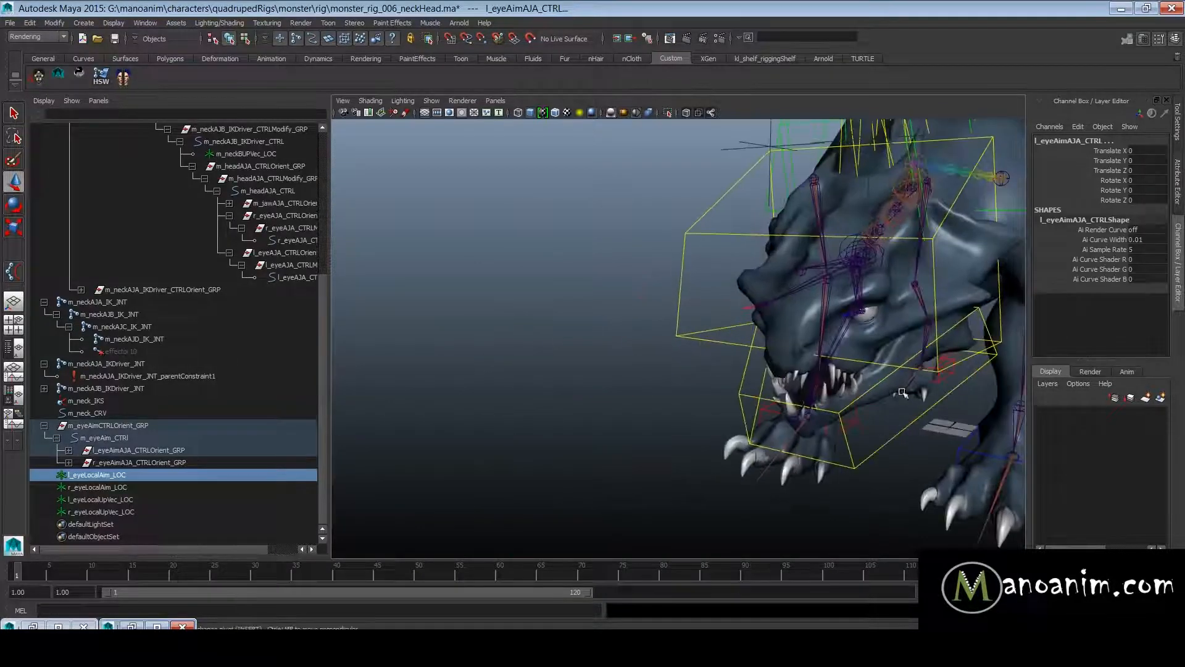
middle_click_drag(907, 391, 831, 431, "alt")
left_click_drag(331, 440, 369, 441)
right_click_drag(817, 326, 837, 443, "alt")
left_click(749, 425, "shift")
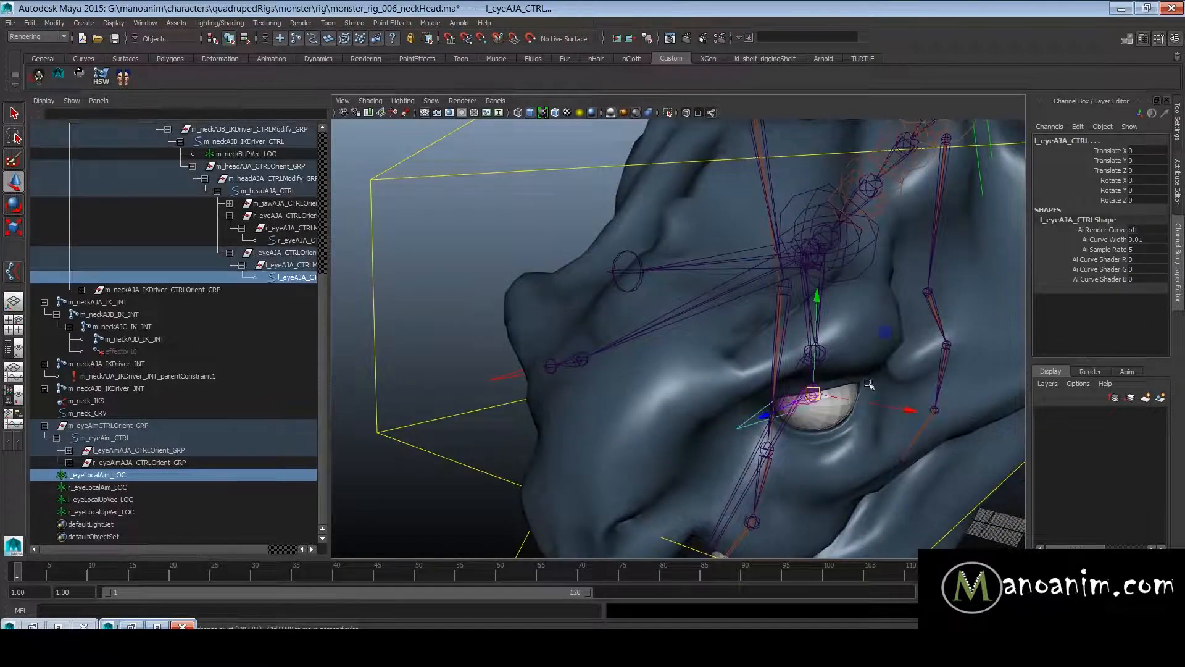
- Swap l_eyeAJA_CTRL in the selection for its parent group l_eyeAJA_CTRLModify_GRP, widening the Outliner for the full names
left_click(303, 279, "ctrl")
left_click(295, 255, "ctrl")
left_click(295, 257, "ctrl")
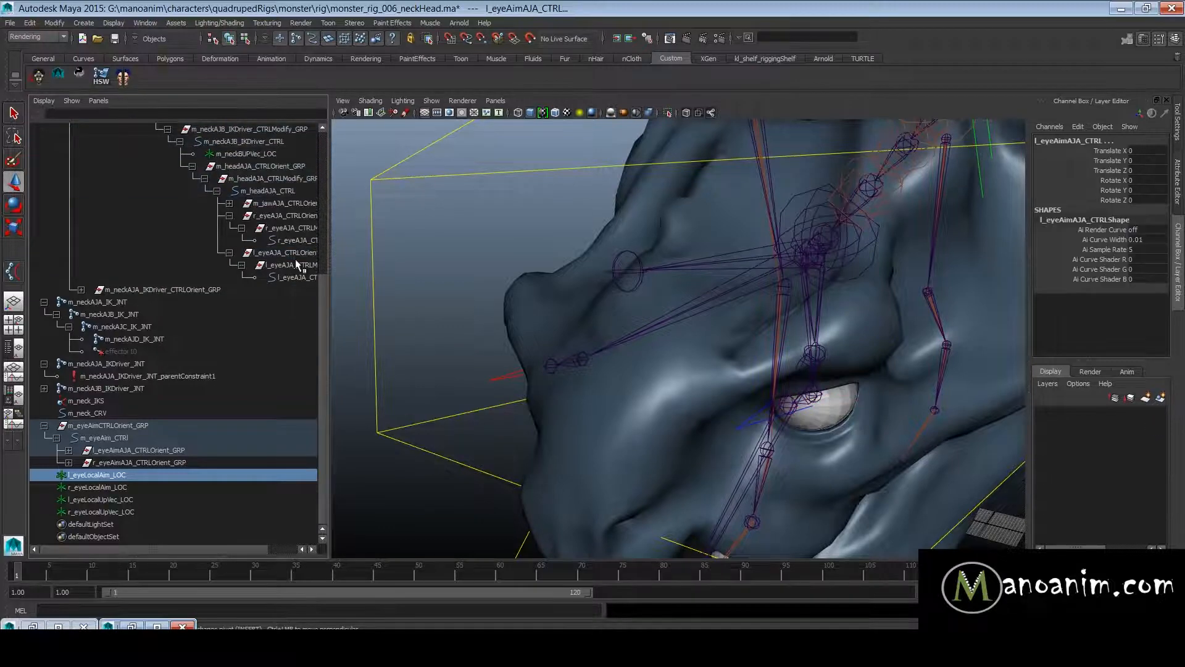
left_click(297, 266, "ctrl")
left_click_drag(334, 276, 479, 276)
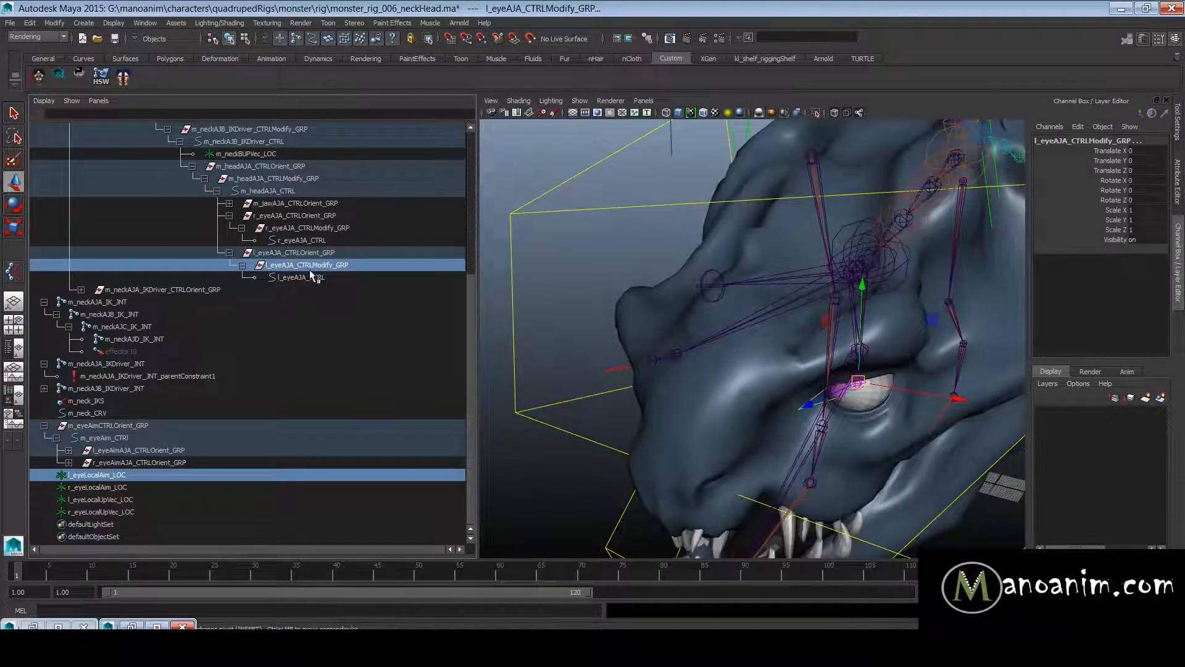
left_click(321, 269, "ctrl")
left_click(320, 277, "ctrl")
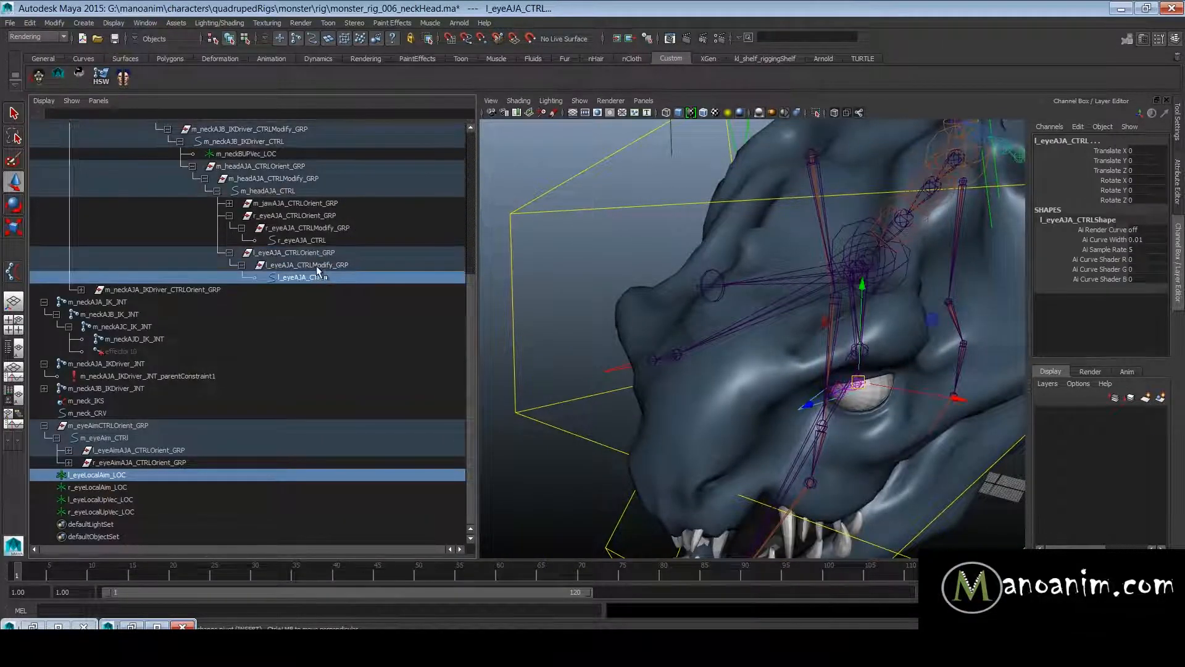
left_click(316, 266, "ctrl")
left_click(321, 277, "ctrl")
- Open the Aim Constraint options for constraining l_eyeAJA_CTRLModify_GRP to the left aim locator and aim control
right_click_drag(790, 373, 626, 306, "alt")
left_click_drag(626, 305, 662, 289, "alt")
middle_click_drag(743, 288, 802, 267, "alt")
left_click_drag(802, 267, 799, 280, "alt")
key("space")
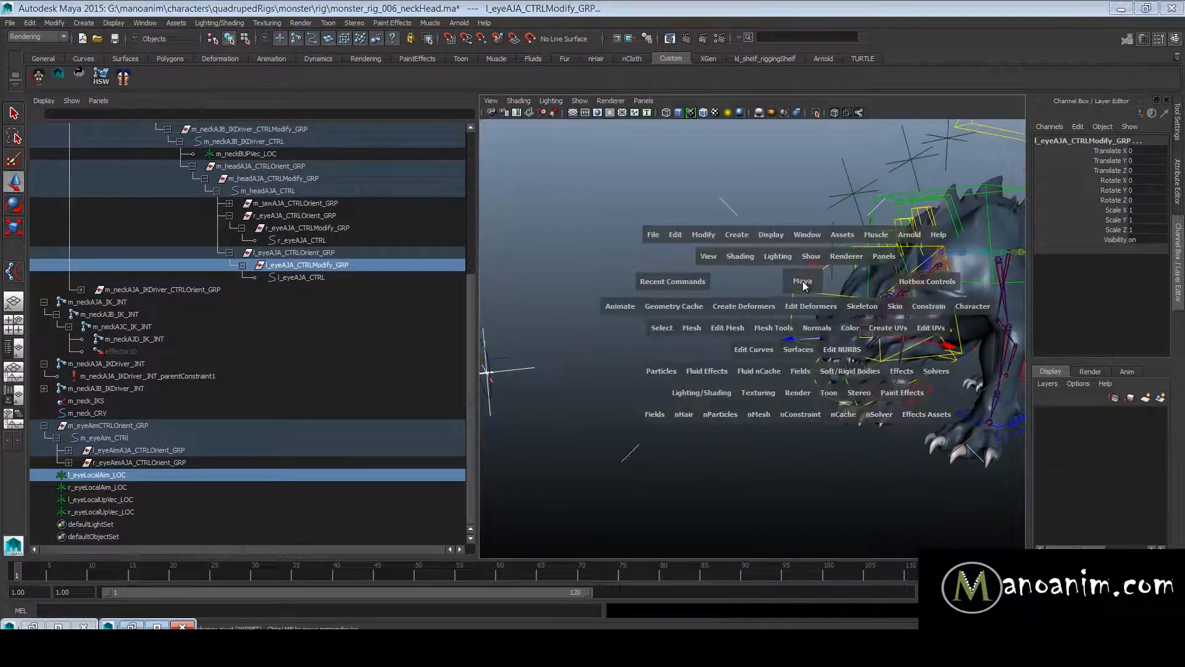
left_click(938, 309)
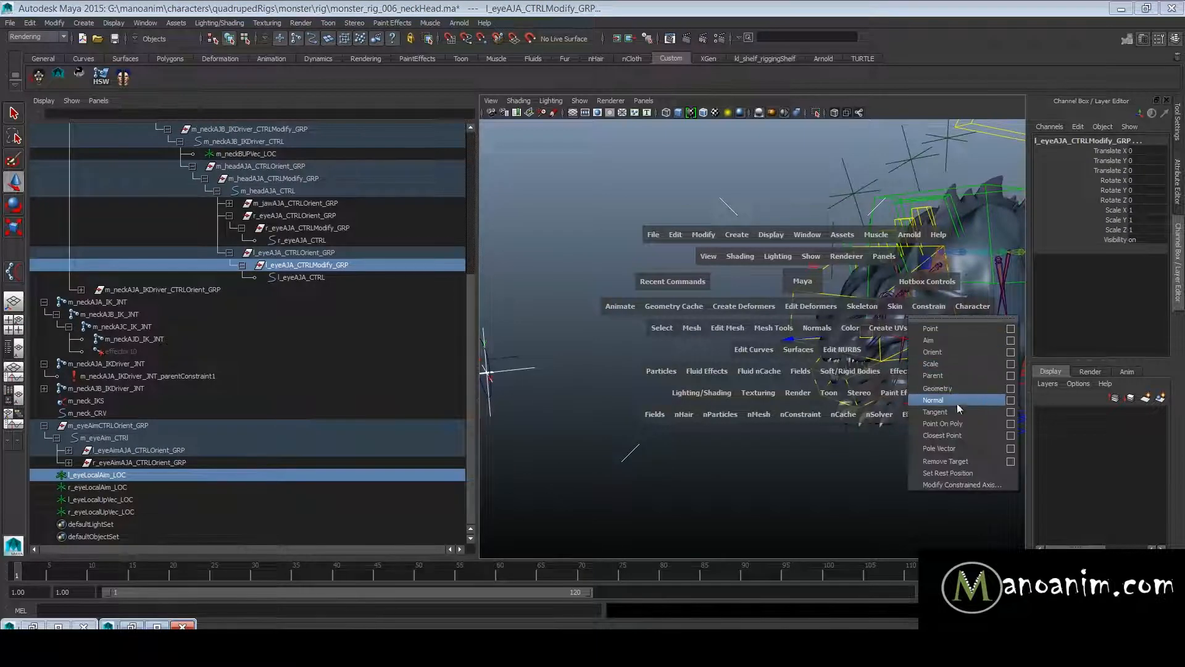
left_click(1011, 340)
left_click_drag(924, 35, 955, 142)
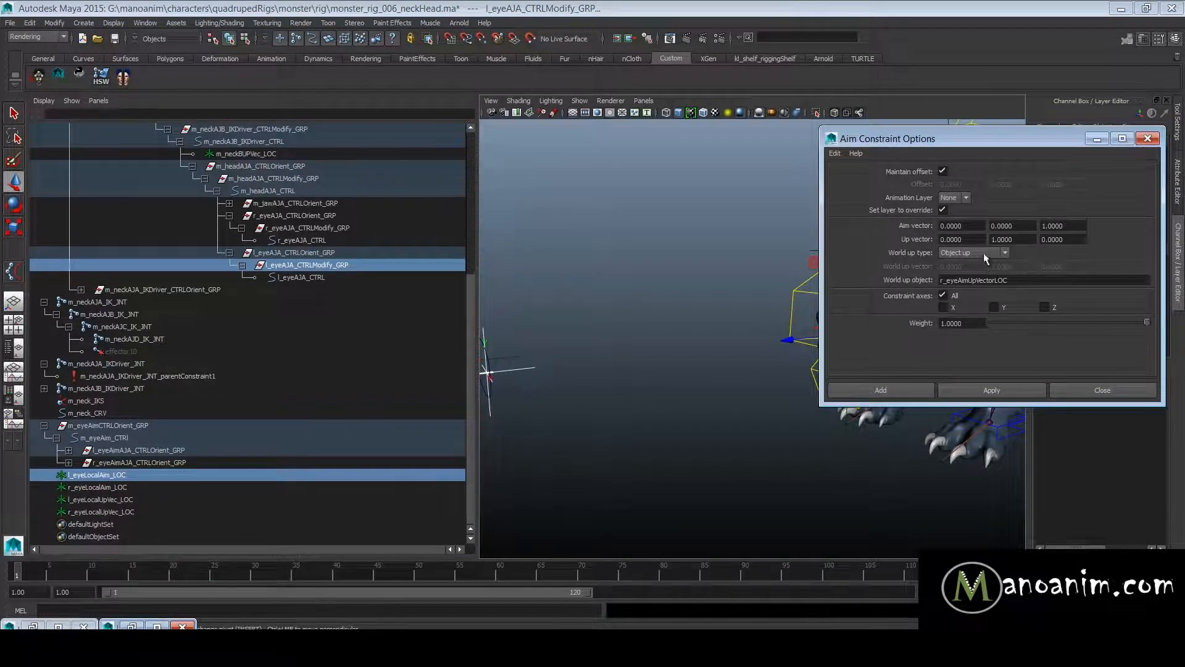
- Compare the aim vector, up vector and world up type settings with the axes of the left eye group
left_click_drag(963, 140, 967, 189)
left_click_drag(795, 228, 667, 255, "alt")
left_click_drag(749, 246, 738, 253, "alt")
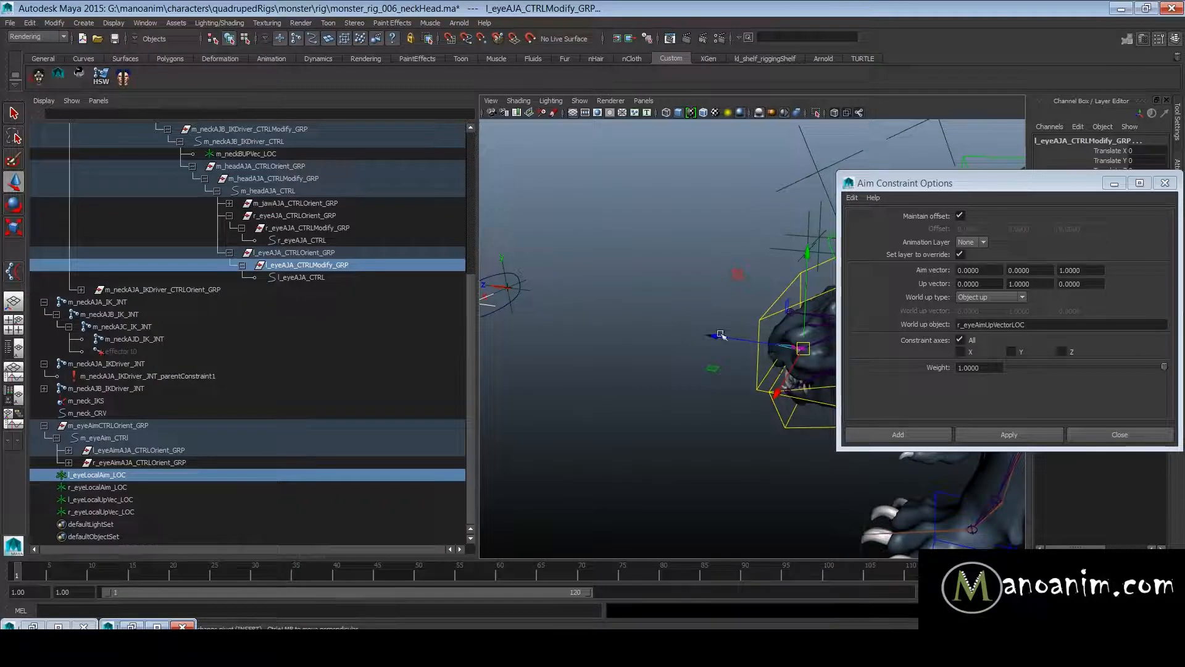
mouse_move(728, 276)
left_mouse_down("alt")
mouse_move(667, 262)
mouse_move(716, 266)
left_mouse_up("alt")
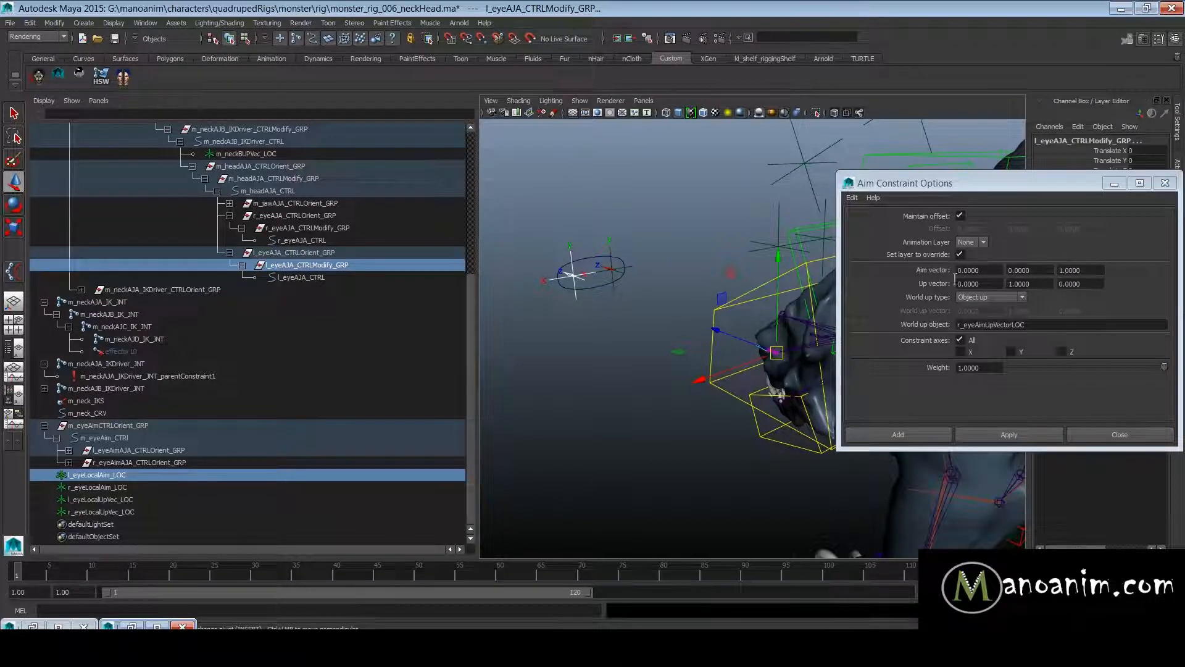
left_click_drag(1100, 276, 943, 273)
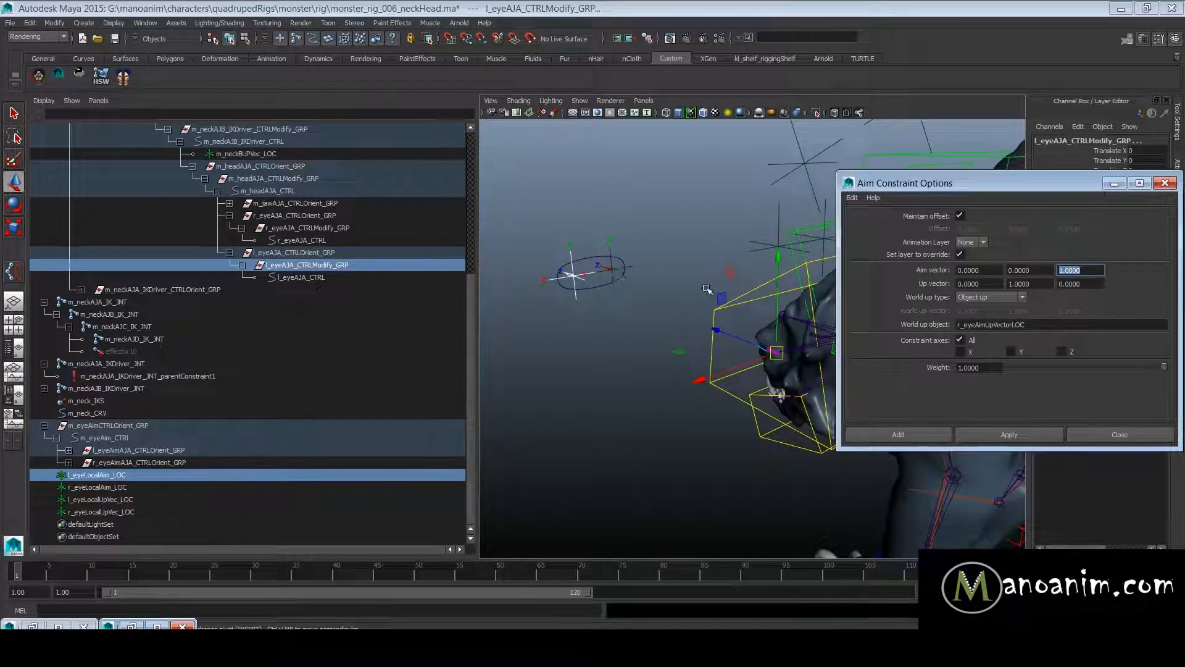
left_click(1018, 298)
left_click(999, 294)
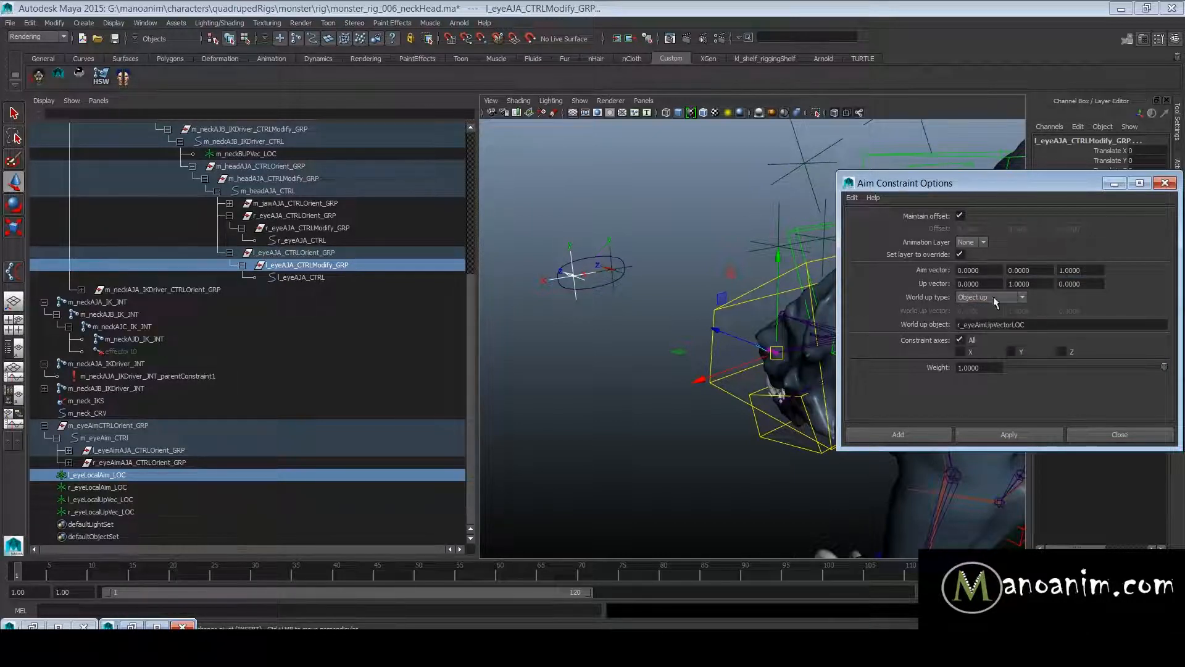
- Set the world up object to l_eyeLocalUpVec_LOC and apply the aim constraint to l_eyeAJA_CTRLModify_GRP
left_click_drag(1045, 325, 896, 302)
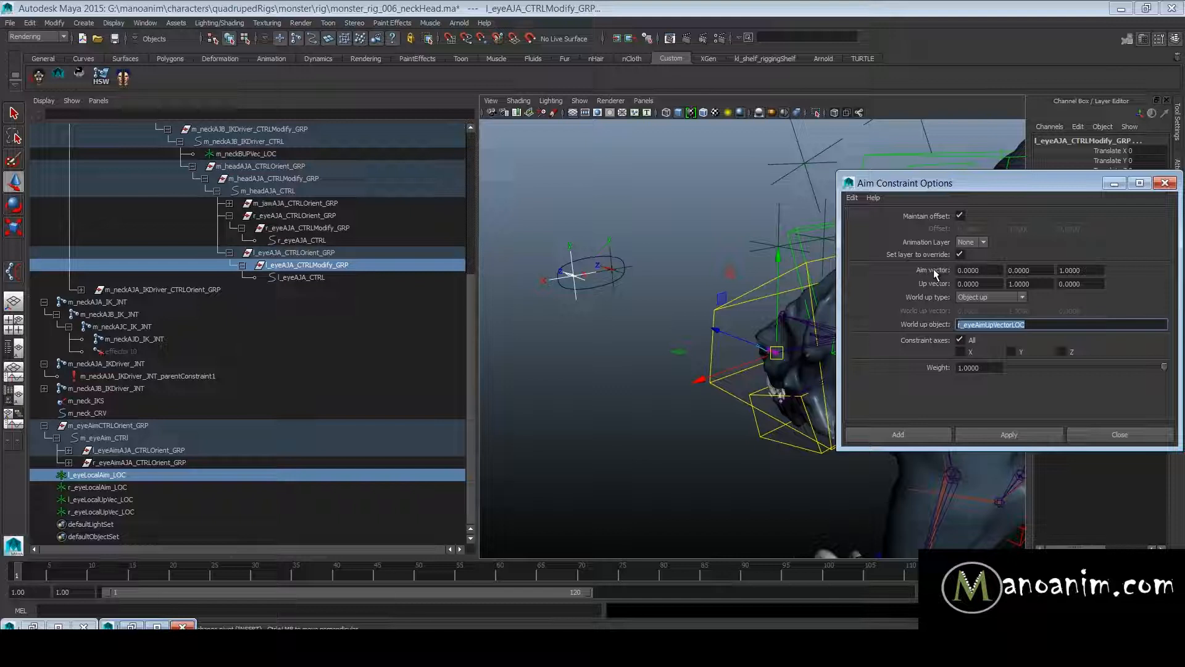
type("l_eye")
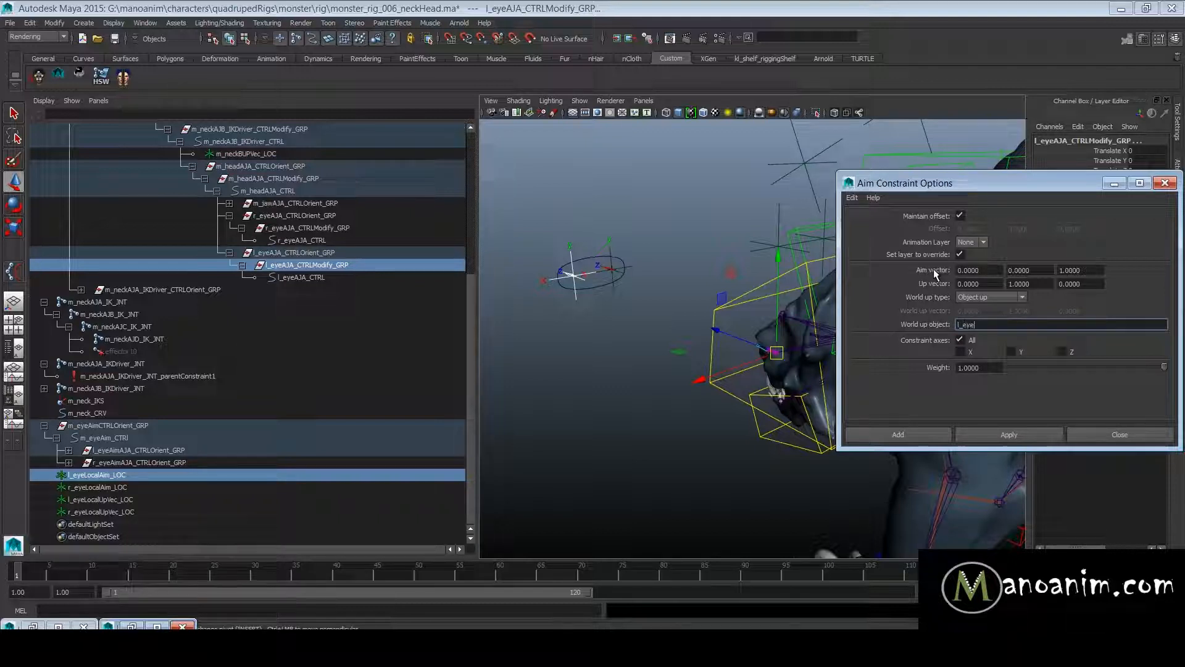
type("LocalUpVe")
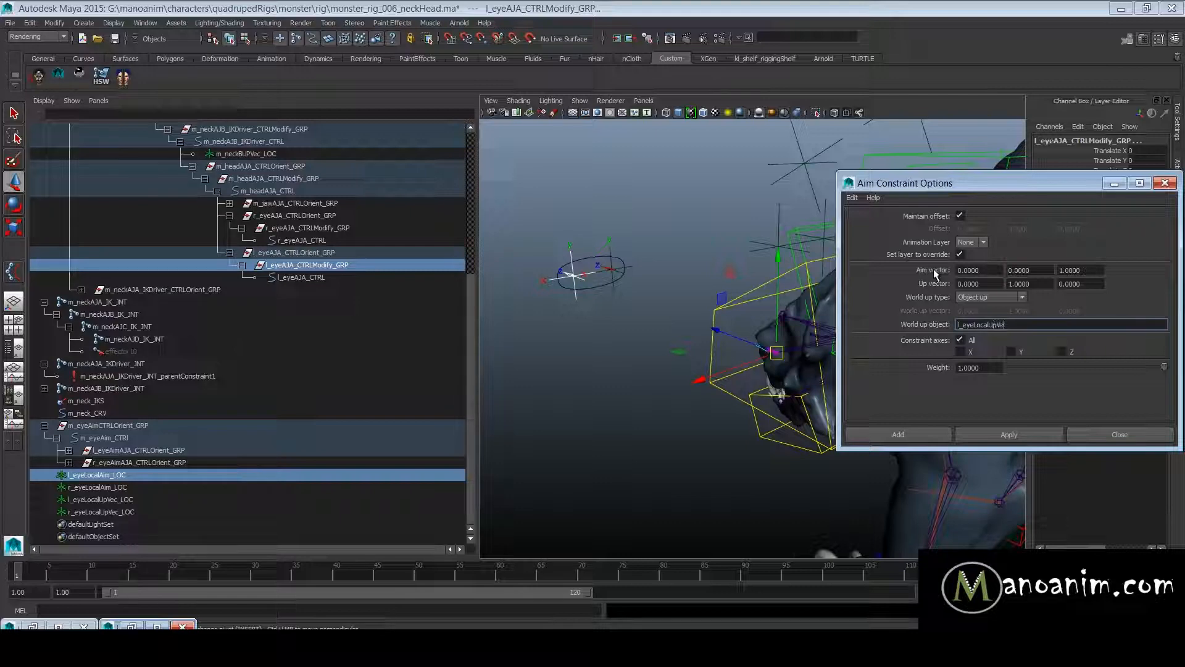
type("c_LOC")
key("Return")
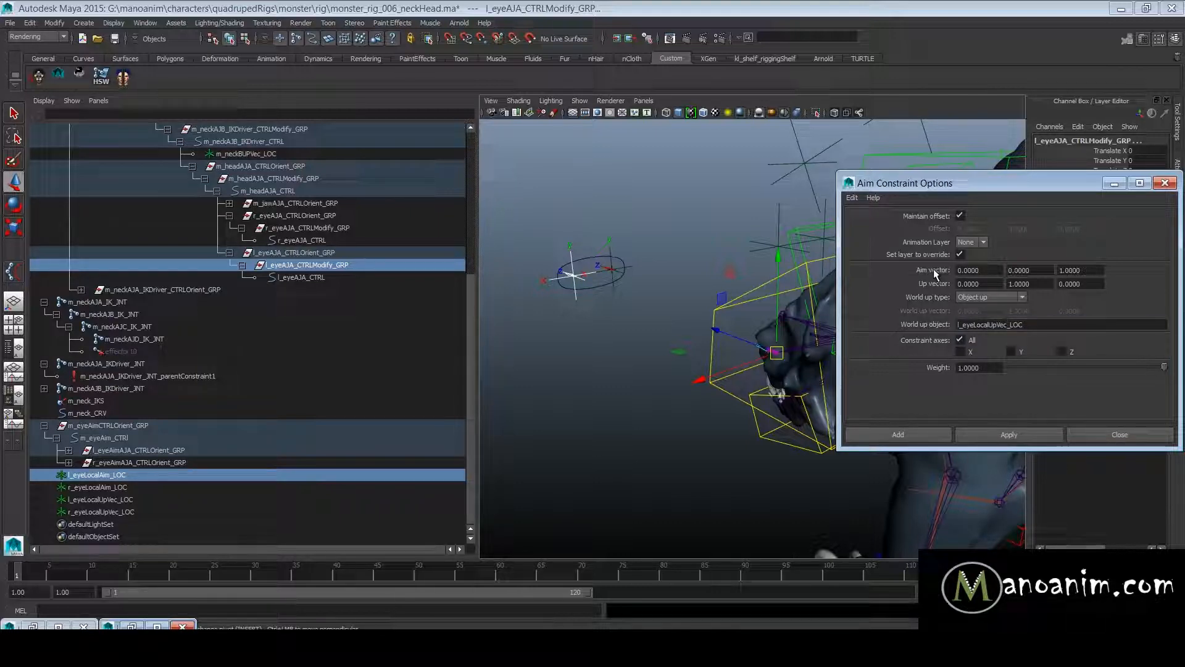
left_click(1009, 434)
- Examine the new aim constraint on l_eyeAJA_CTRLModify_GRP, including its rotation channels and the locator and control weights
left_click_drag(1092, 185, 1147, 390)
left_click_drag(868, 276, 545, 285, "alt")
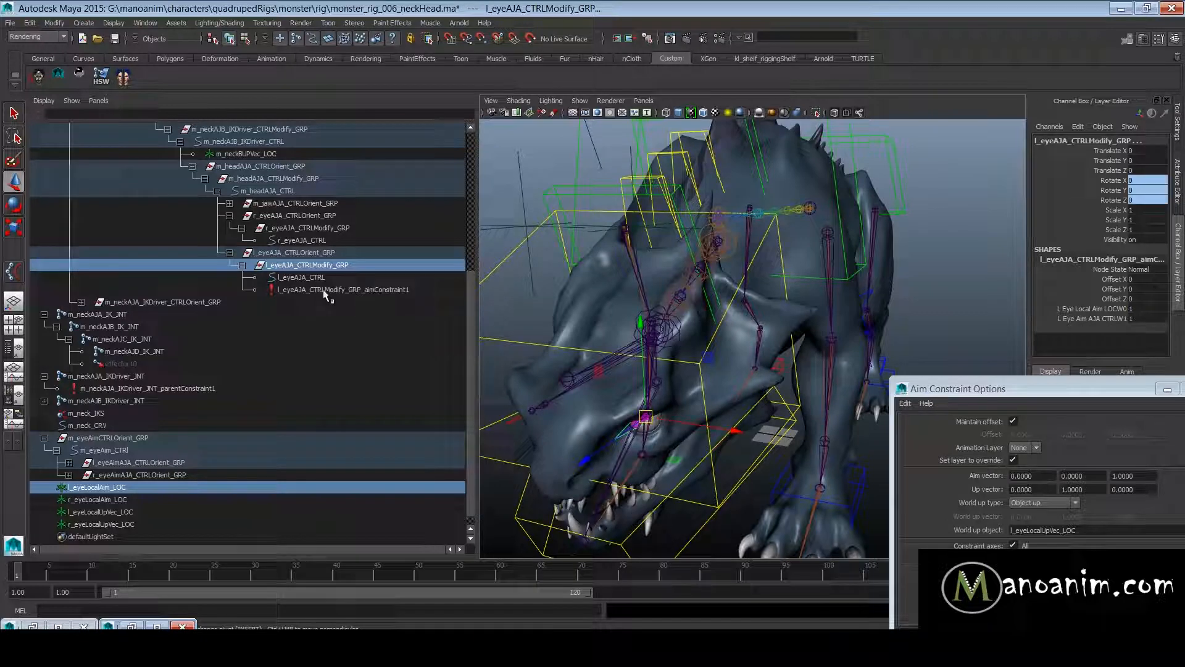
left_click_drag(1127, 183, 1129, 185)
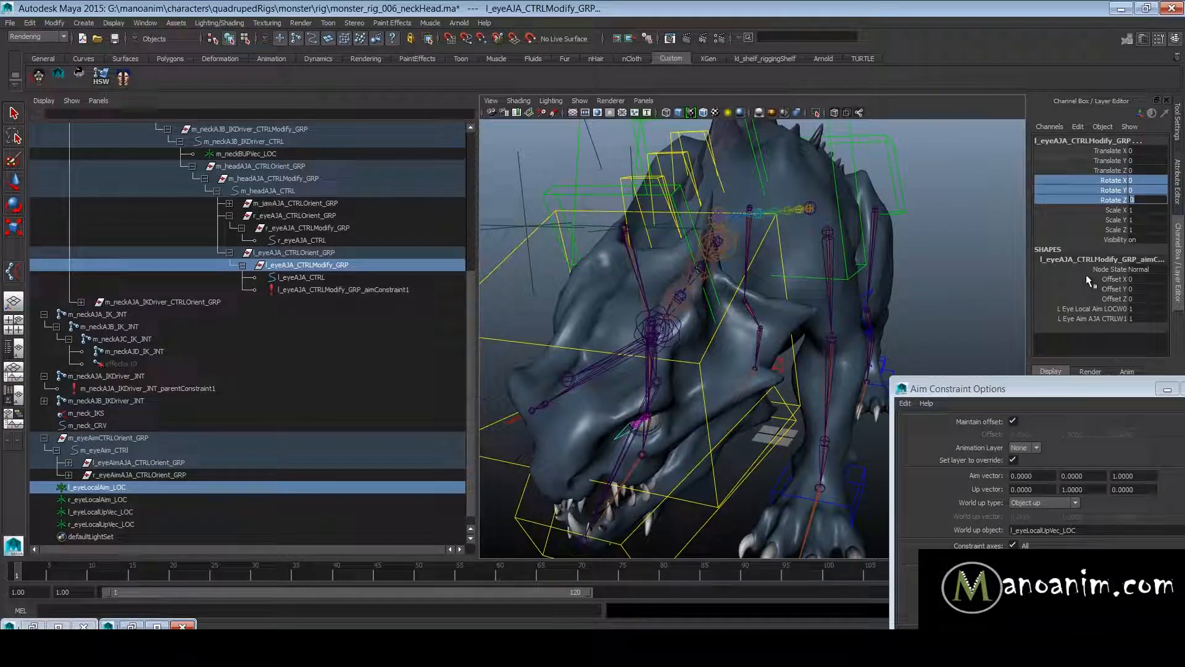
left_click(310, 290)
key("w")
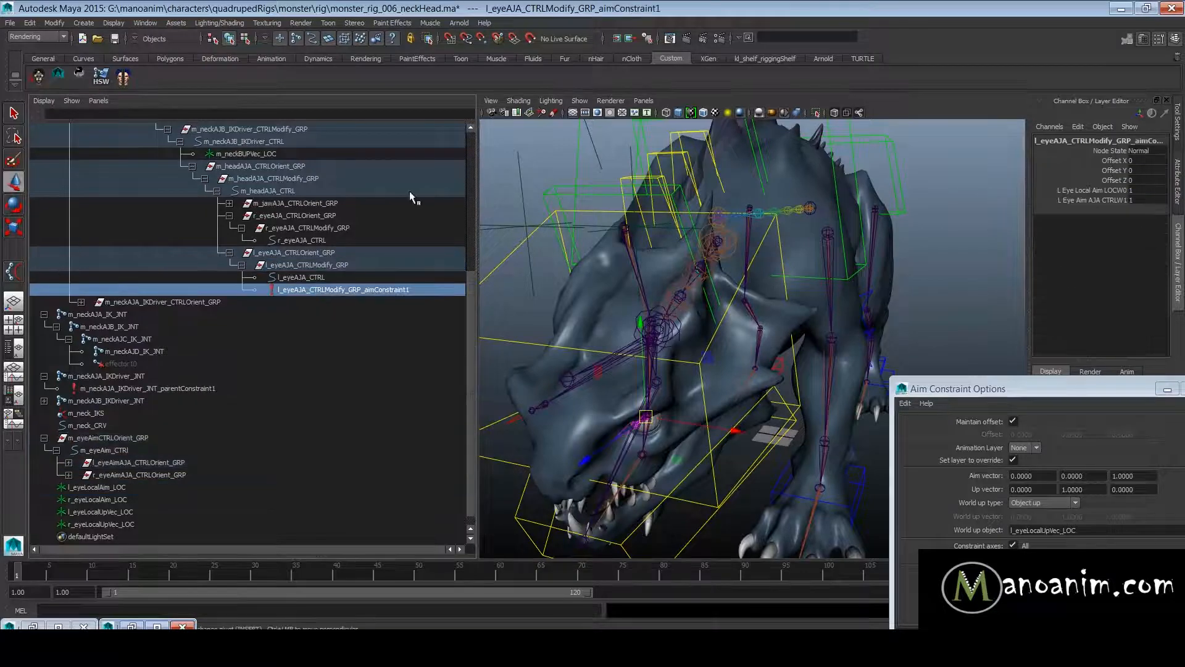
left_click(306, 277)
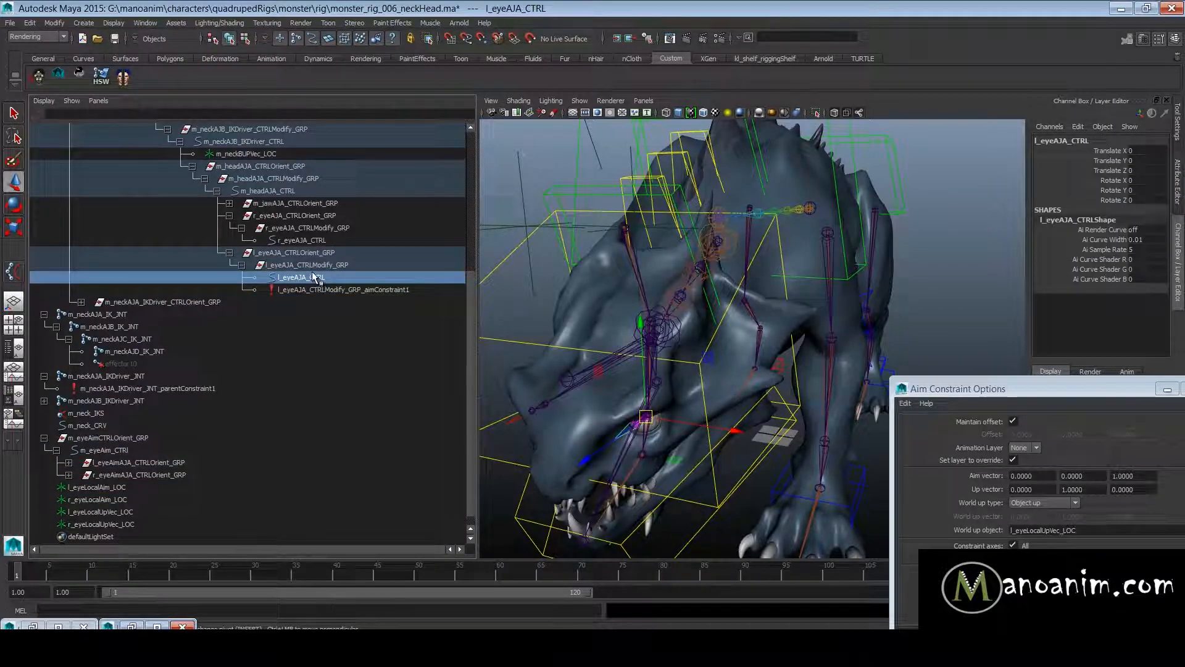
left_click(324, 265)
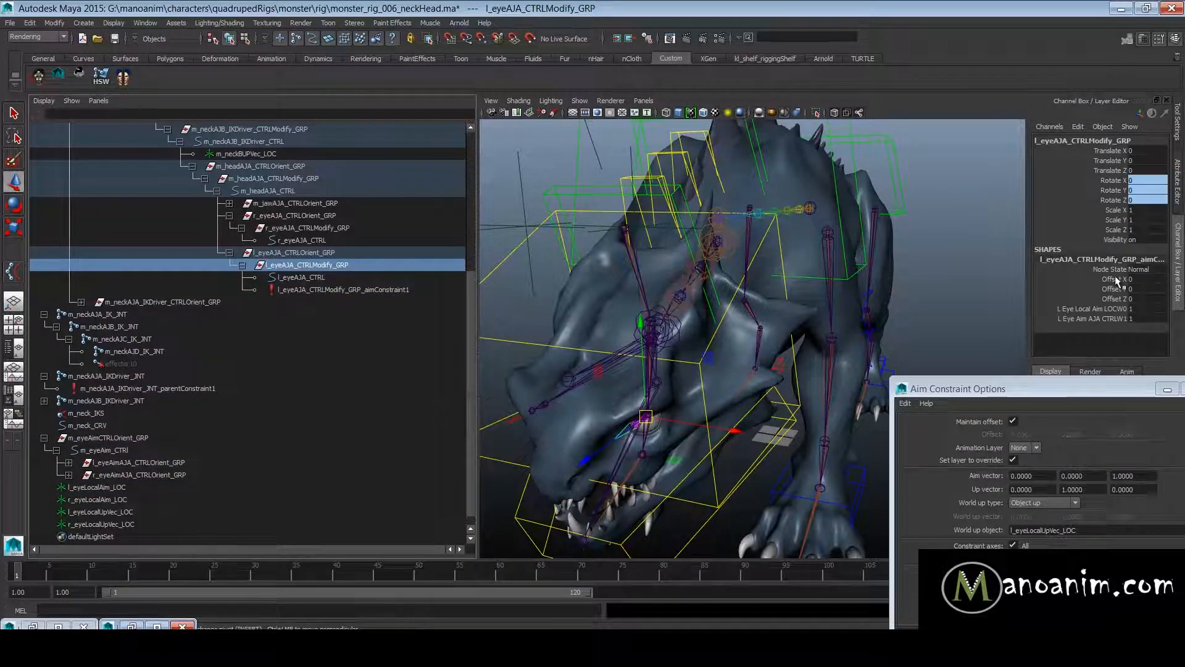
left_click_drag(1111, 276, 1103, 320)
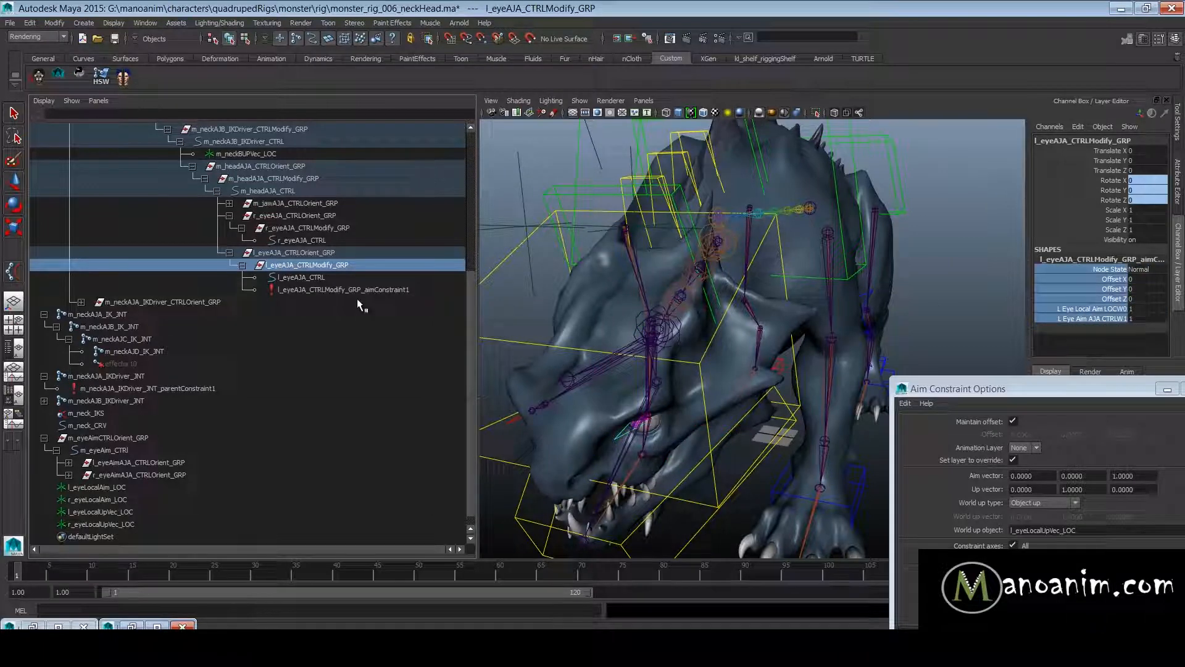
left_click(1098, 310)
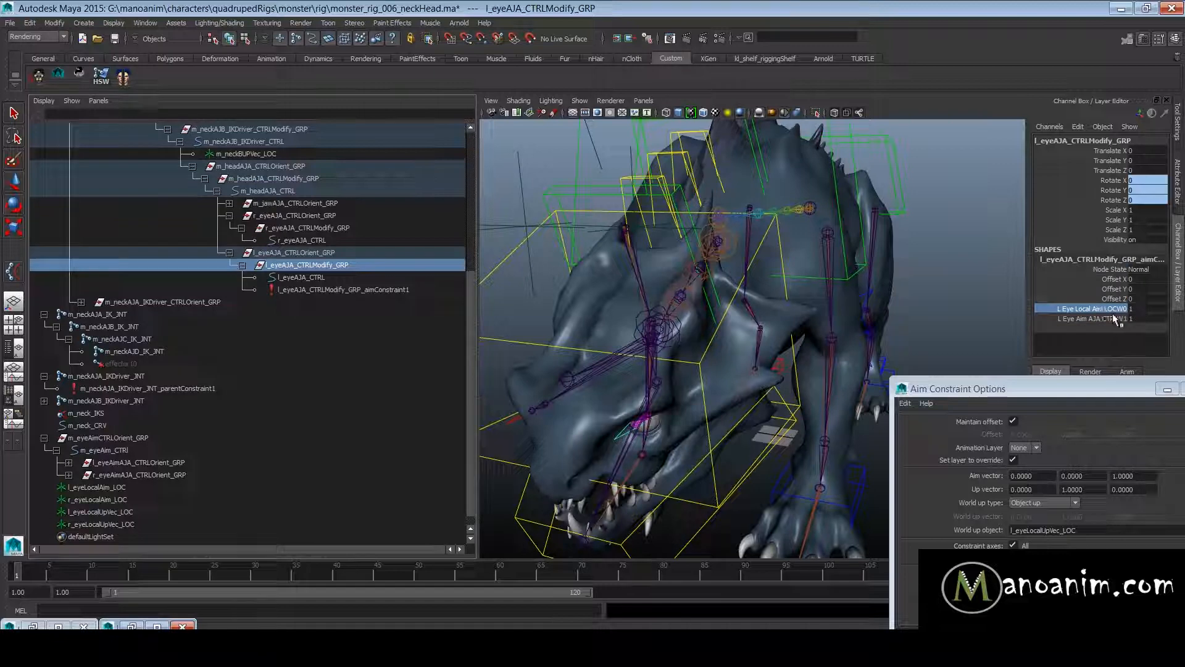
left_click(1105, 319)
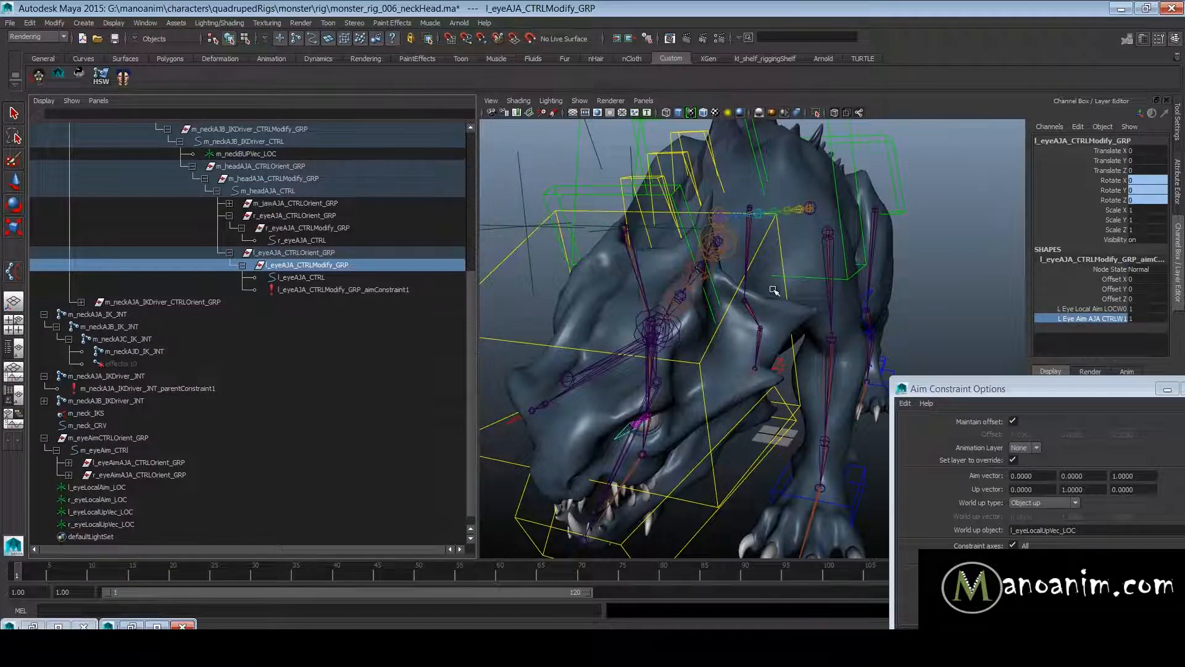
- Select r_eyeLocalAim_LOC and add r_eyeAimAJA_CTRL to the selection
right_click_drag(774, 291, 614, 299, "alt")
middle_click_drag(648, 286, 709, 228, "alt")
right_click_drag(709, 228, 628, 237, "alt")
middle_click_drag(609, 284, 680, 248, "alt")
right_click_drag(651, 293, 684, 338, "alt")
left_click_drag(649, 293, 799, 309, "alt")
right_click_drag(764, 309, 811, 325, "alt")
left_click_drag(699, 270, 729, 310)
key("w")
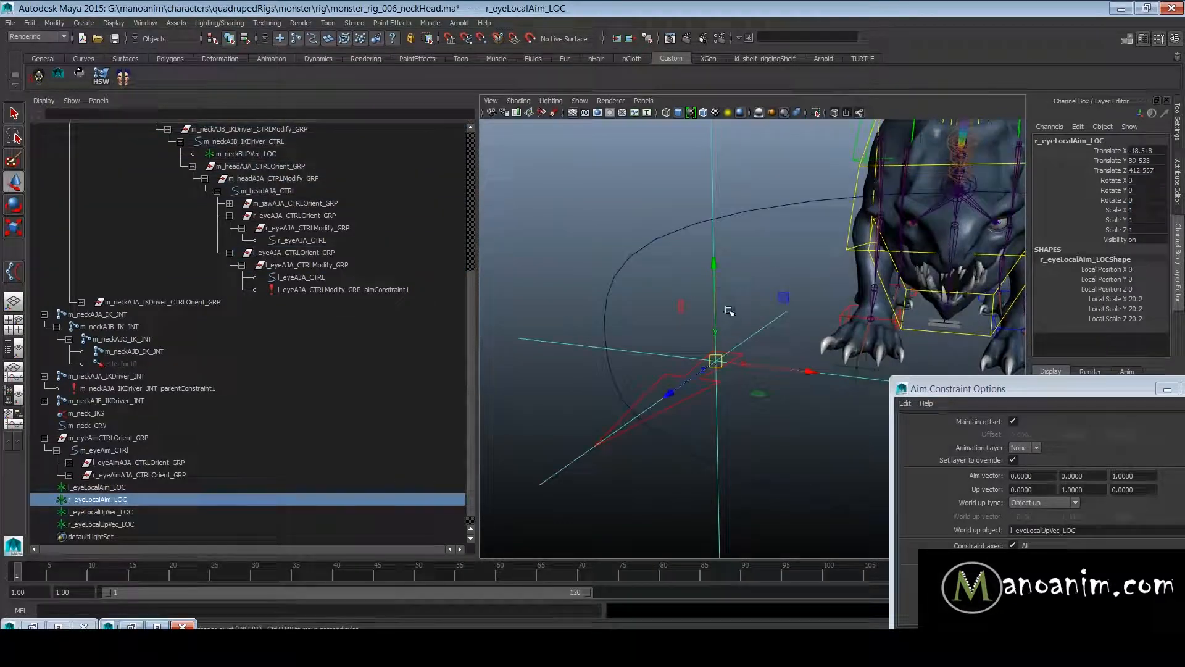
left_click(687, 397, "shift")
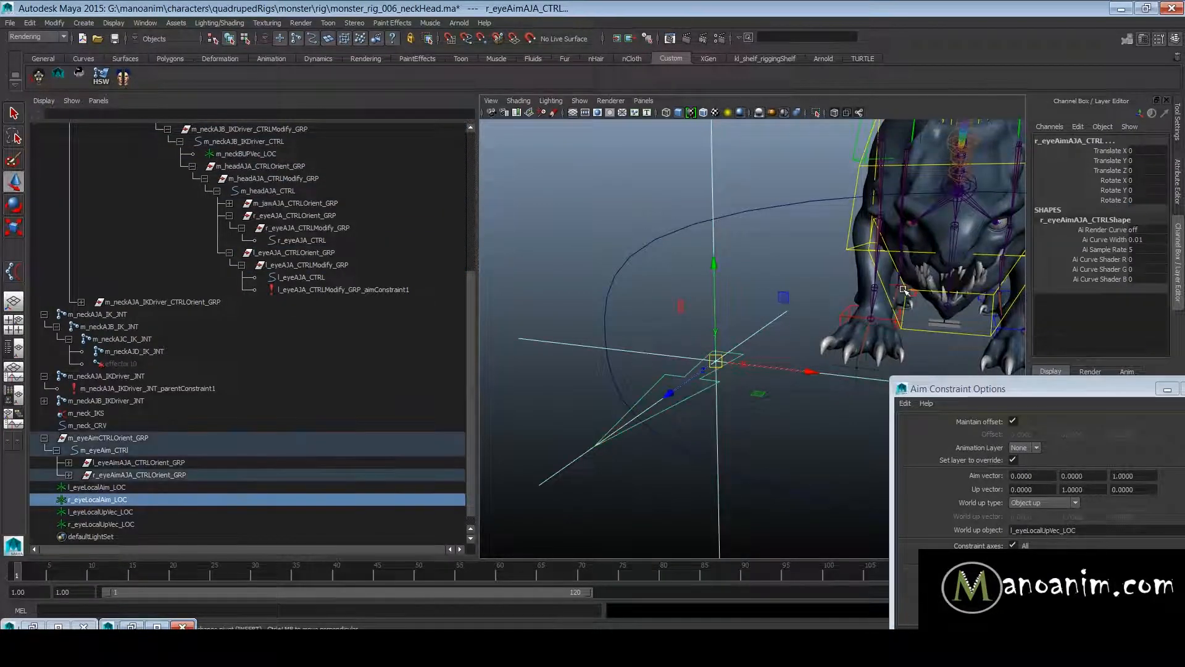
- Add r_eyeAJA_CTRLModify_GRP, the parent group of the right eye control, to the selected locator and aim control
right_click_drag(920, 266, 775, 241, "alt")
middle_click_drag(841, 257, 768, 311, "alt")
right_click_drag(778, 308, 1112, 370, "alt")
right_click_drag(751, 365, 879, 249, "alt")
middle_click_drag(879, 249, 824, 303, "alt")
right_click_drag(740, 290, 758, 295, "alt")
left_click_drag(796, 293, 757, 283, "alt")
right_click_drag(758, 284, 895, 307, "alt")
middle_click_drag(895, 307, 811, 331, "alt")
left_click(765, 287)
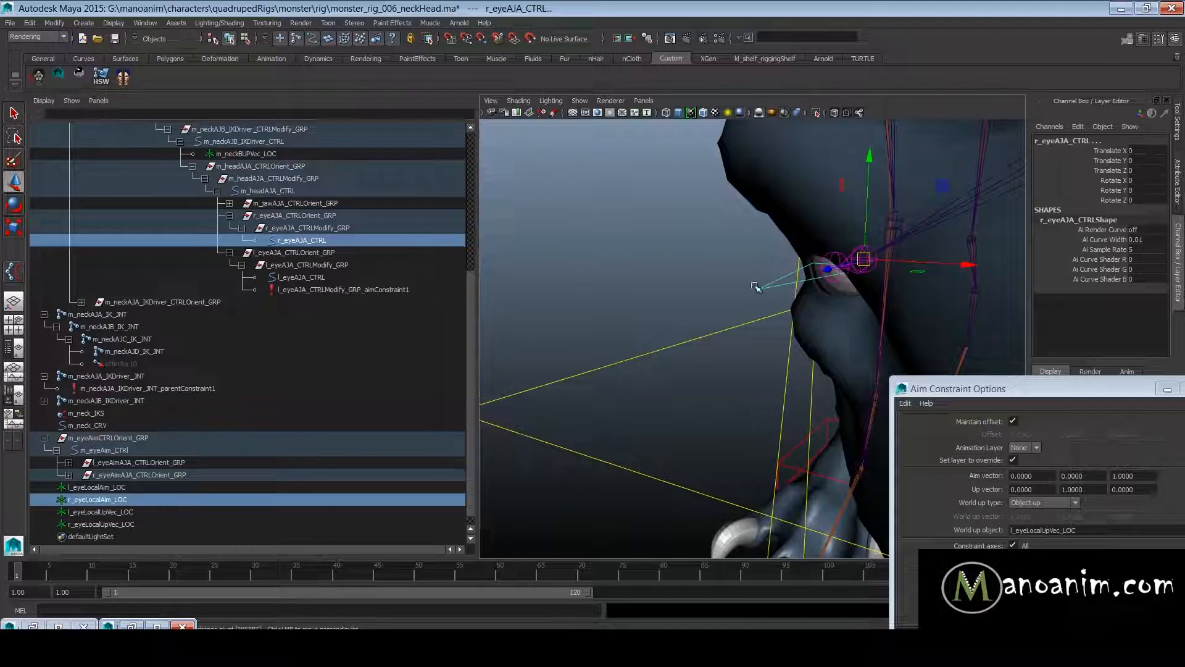
left_click(309, 241, "ctrl")
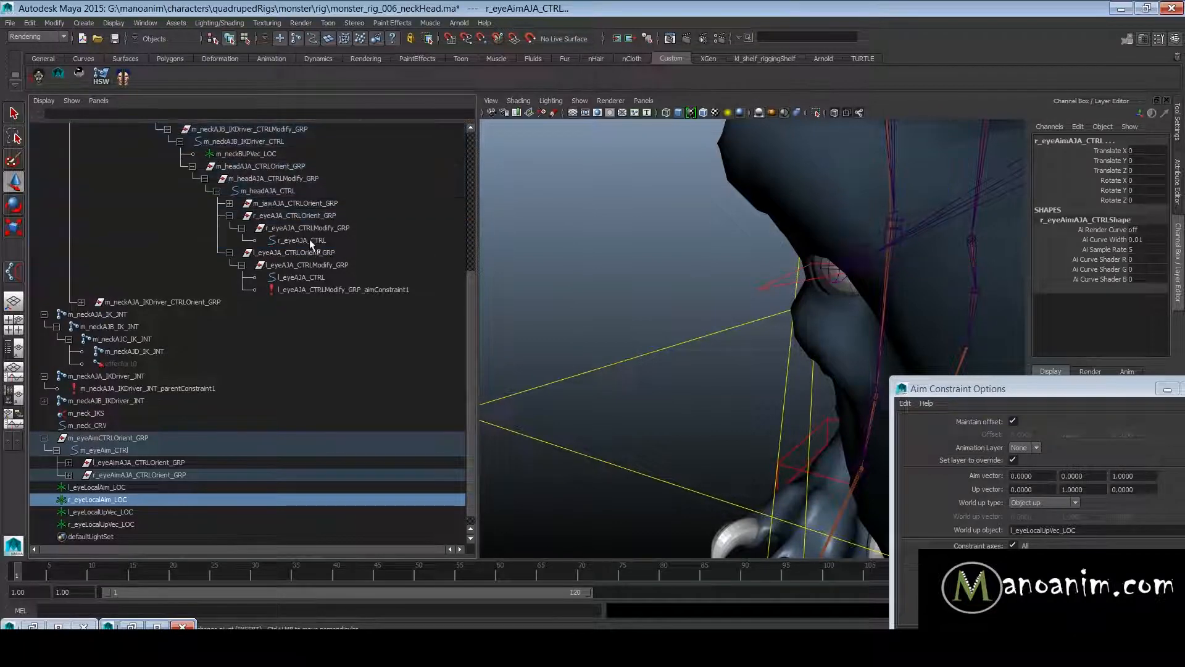
left_click(339, 228, "ctrl")
- Set the world up object to r_eyeLocalUpVec_LOC, apply the aim constraint to r_eyeAJA_CTRLModify_GRP, and close the options
left_click_drag(1013, 388, 915, 265)
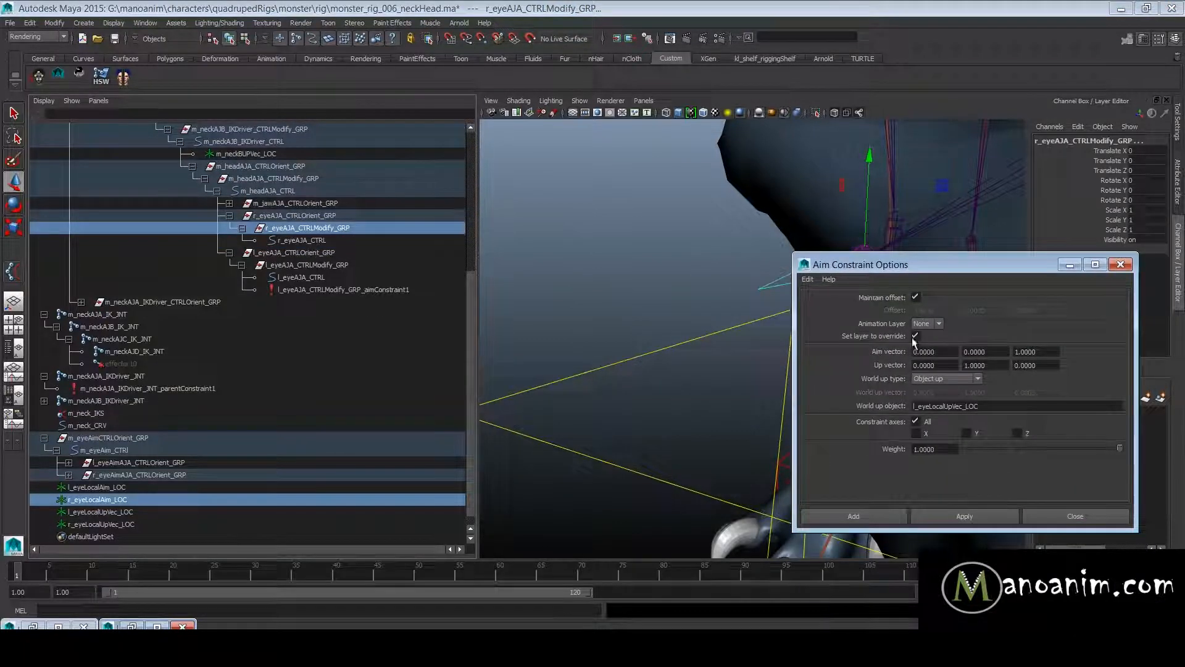
left_click_drag(919, 407, 913, 407)
type("r_")
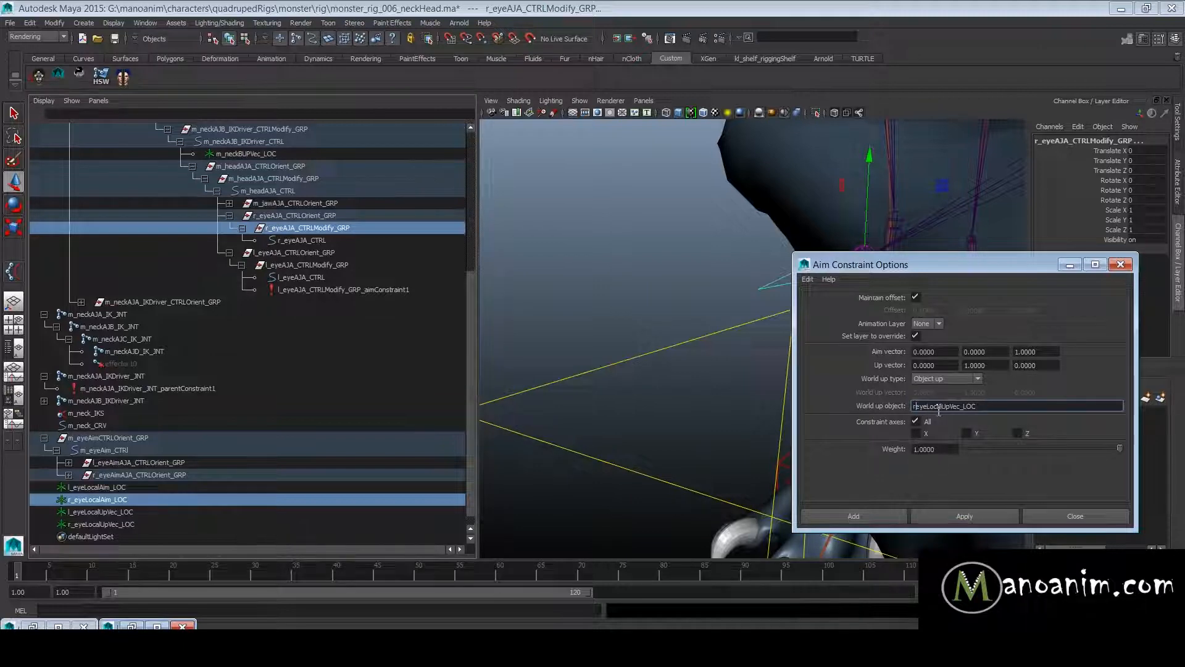
left_click(983, 517)
left_click(1029, 518)
- Examine the right eye's aim constraint, checking its local aim locator and aim control weights
key("f")
right_click_drag(810, 336, 701, 354, "alt")
left_click_drag(702, 355, 846, 352, "alt")
middle_click_drag(846, 351, 767, 352, "alt")
left_click_drag(767, 352, 864, 351, "alt")
right_click_drag(865, 351, 987, 355, "alt")
left_click(1097, 309)
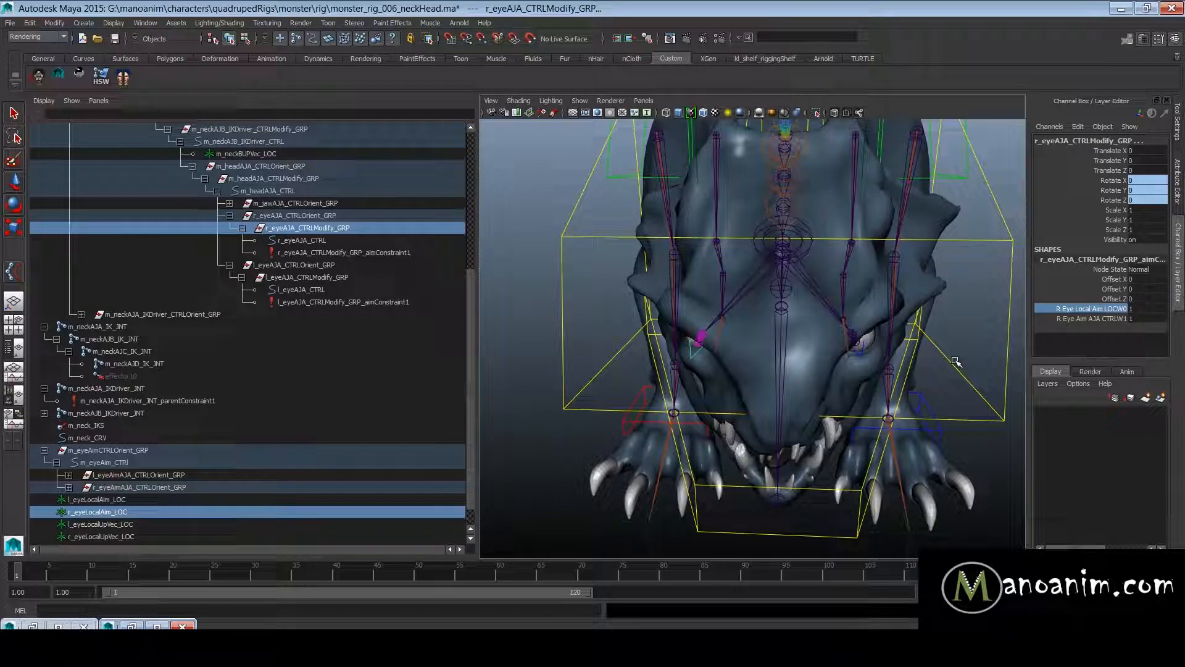
left_click(1109, 319)
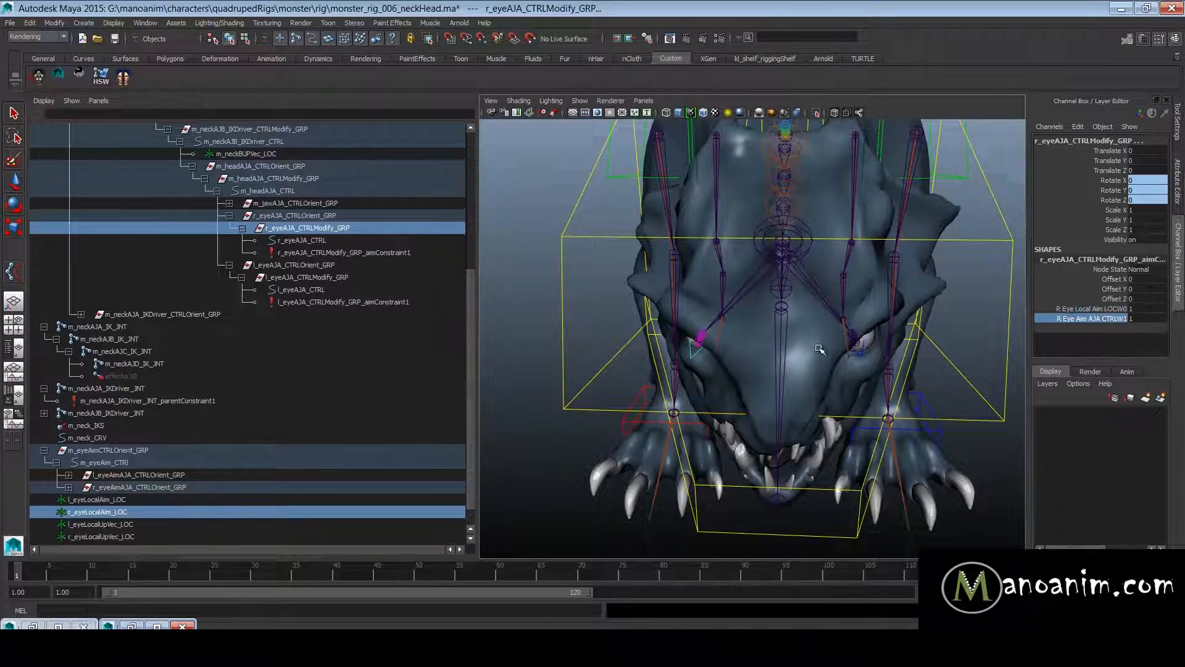
- Test the eye aim by rotating m_headAJA_CTRL, and undo the rotation
right_click_drag(821, 349, 737, 342, "alt")
left_click(893, 336)
key("w")
left_click_drag(895, 337, 931, 344, "alt")
key("e")
left_click_drag(804, 312, 852, 278)
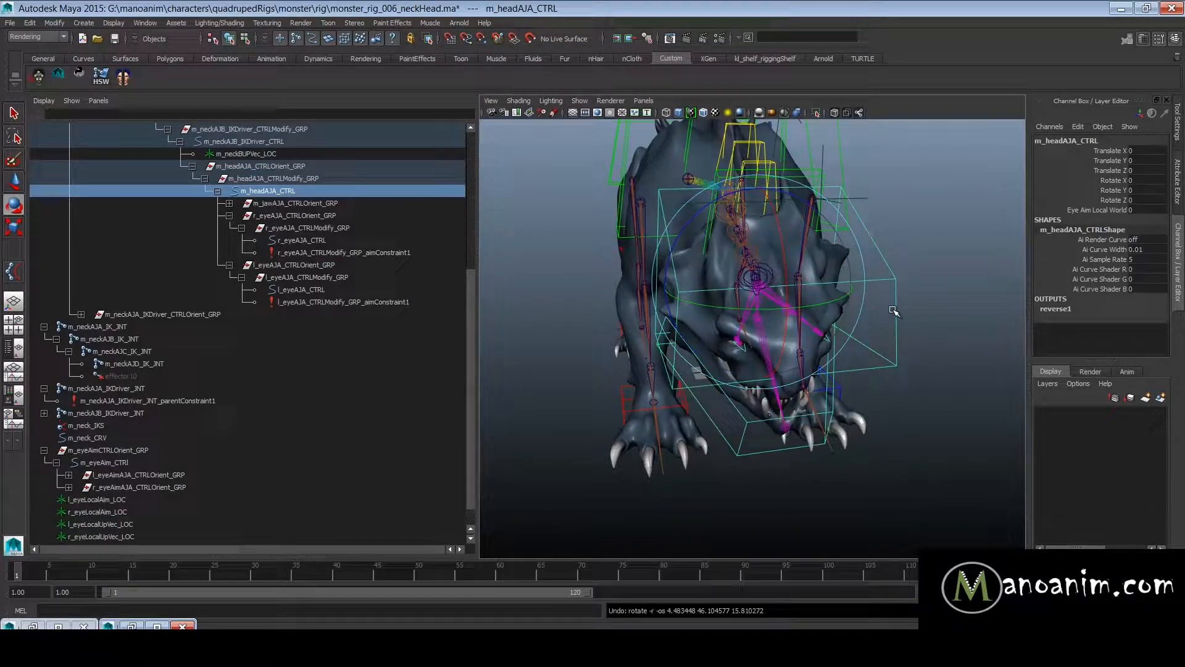
key("ctrl+z")
- Test the eyes' response by moving m_eyeAim_CTRL away from its rest position, and undo the move
right_click_drag(895, 309, 803, 318, "alt")
middle_click_drag(803, 318, 759, 205, "alt")
right_click_drag(760, 205, 776, 211, "alt")
left_click(871, 227)
key("w")
left_click_drag(889, 282, 534, 336)
right_click_drag(772, 250, 858, 318, "alt")
left_click_drag(787, 247, 750, 255, "alt")
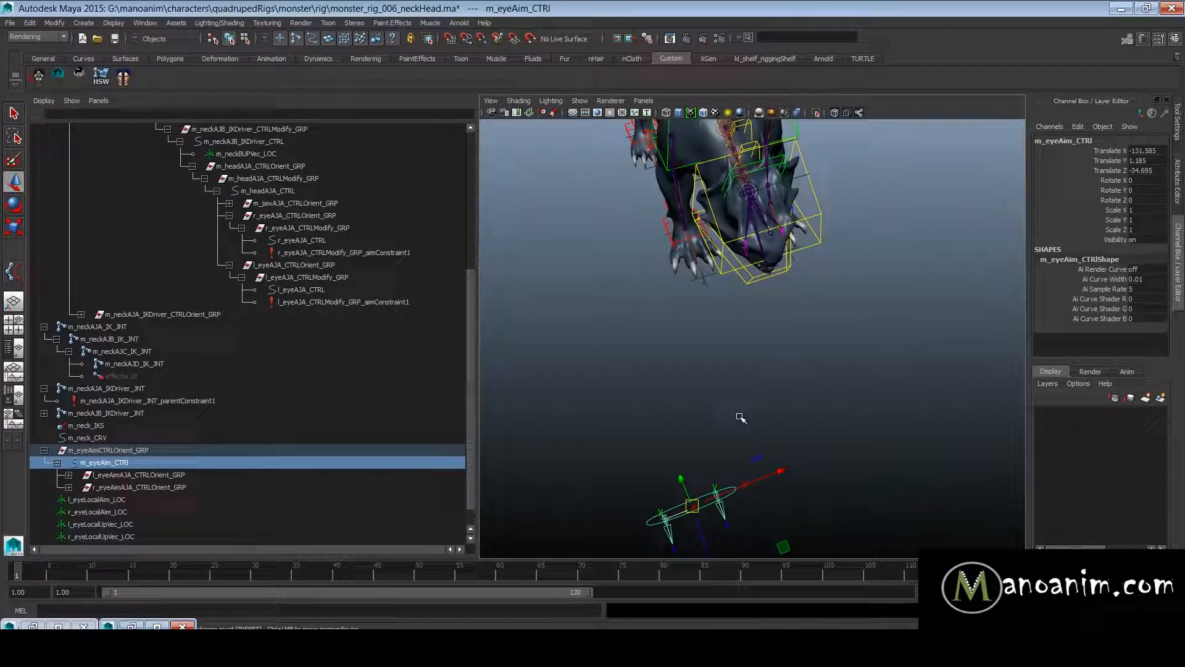
key("ctrl+z")
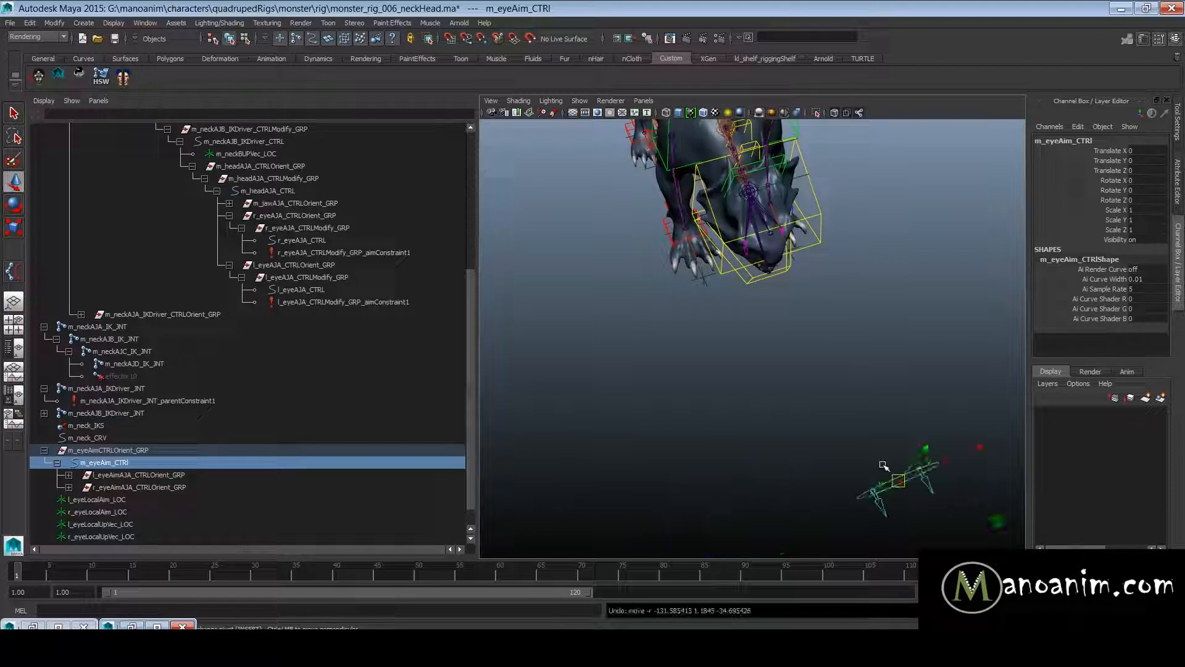
- Inspect the local aim locator and aim control weights on l_eyeAJA_CTRLModify_GRP_aimConstraint1
left_click_drag(906, 306, 709, 275, "alt")
middle_click_drag(802, 250, 749, 313, "alt")
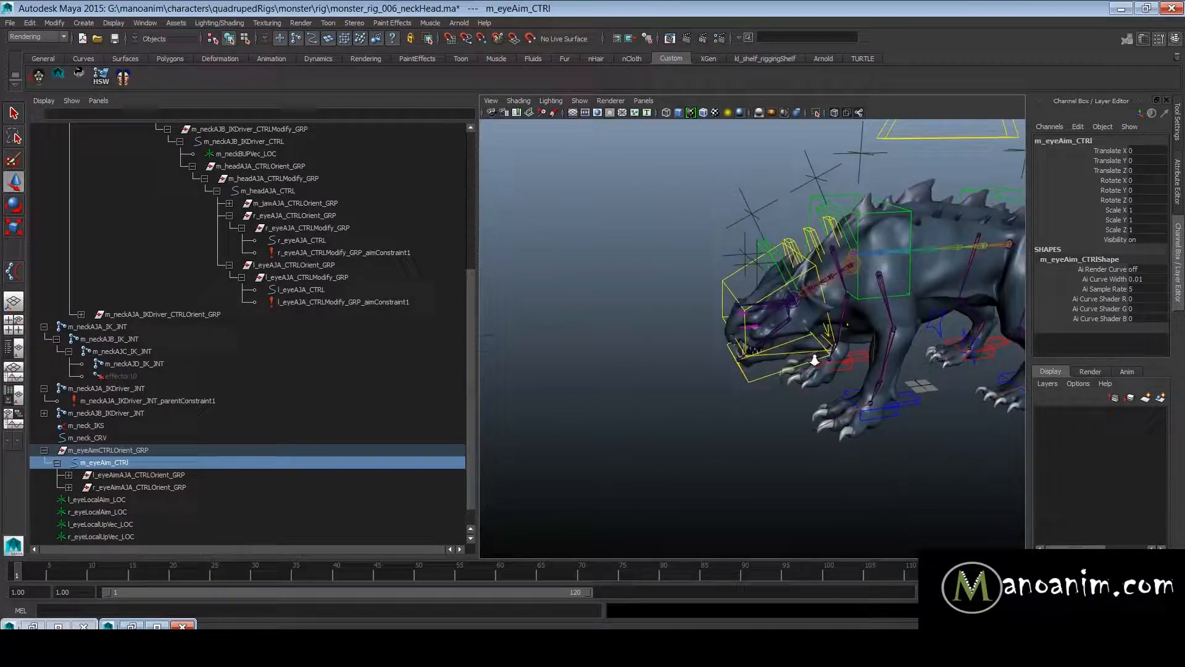
right_click_drag(749, 314, 815, 327, "alt")
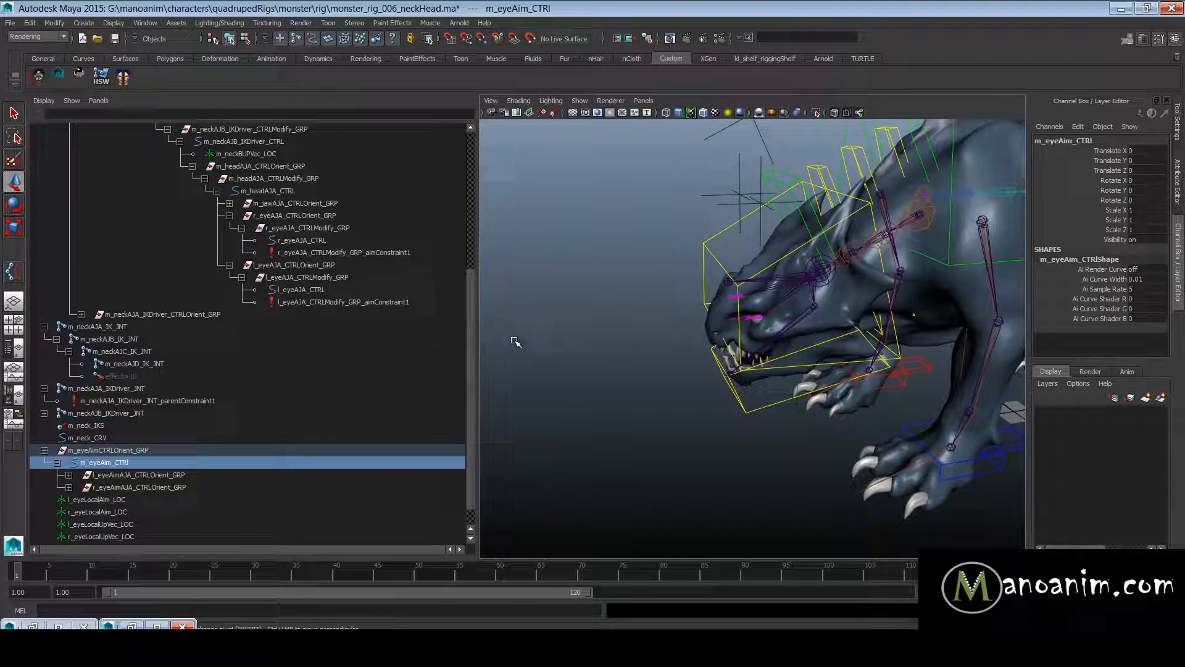
left_click(354, 302)
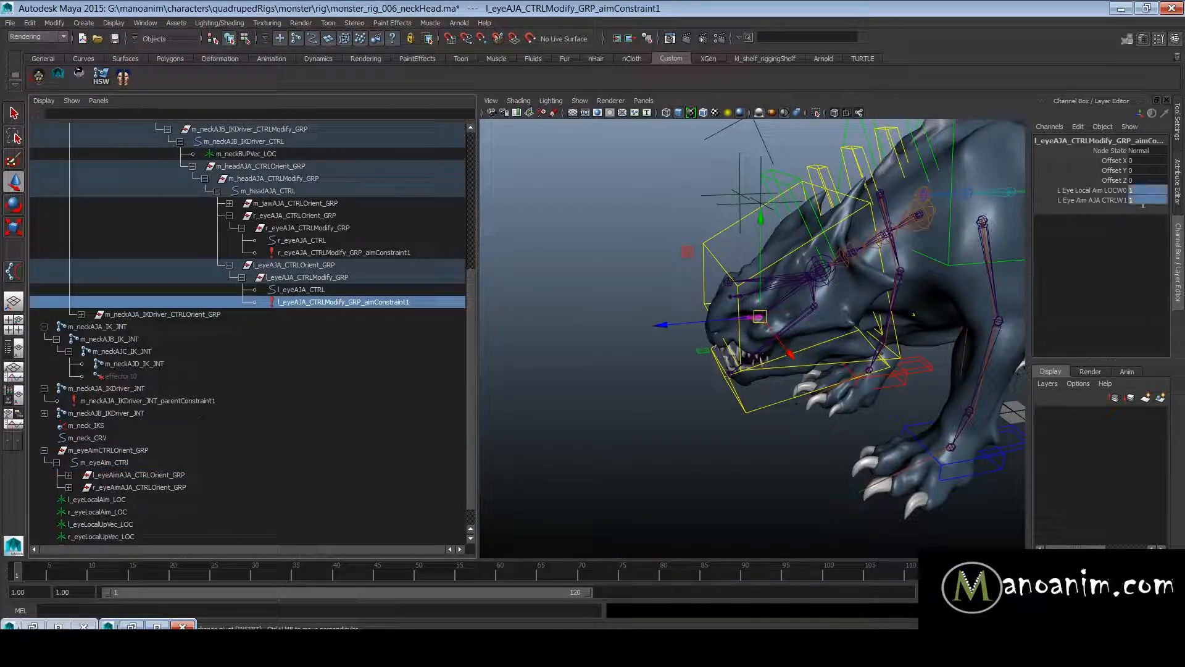
left_click(1093, 190)
left_click_drag(838, 280, 810, 257, "alt")
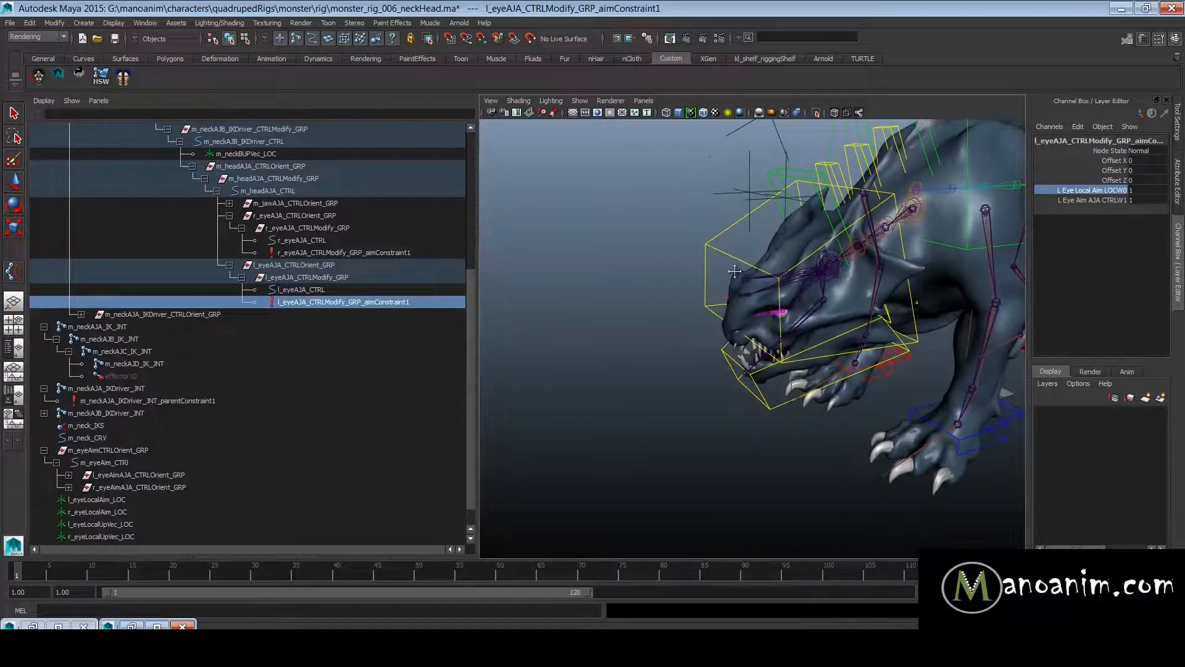
- Delete the Eye Aim Local World attribute from m_headAJA_CTRL
right_click_drag(735, 271, 742, 235, "alt")
left_click_drag(672, 225, 652, 240)
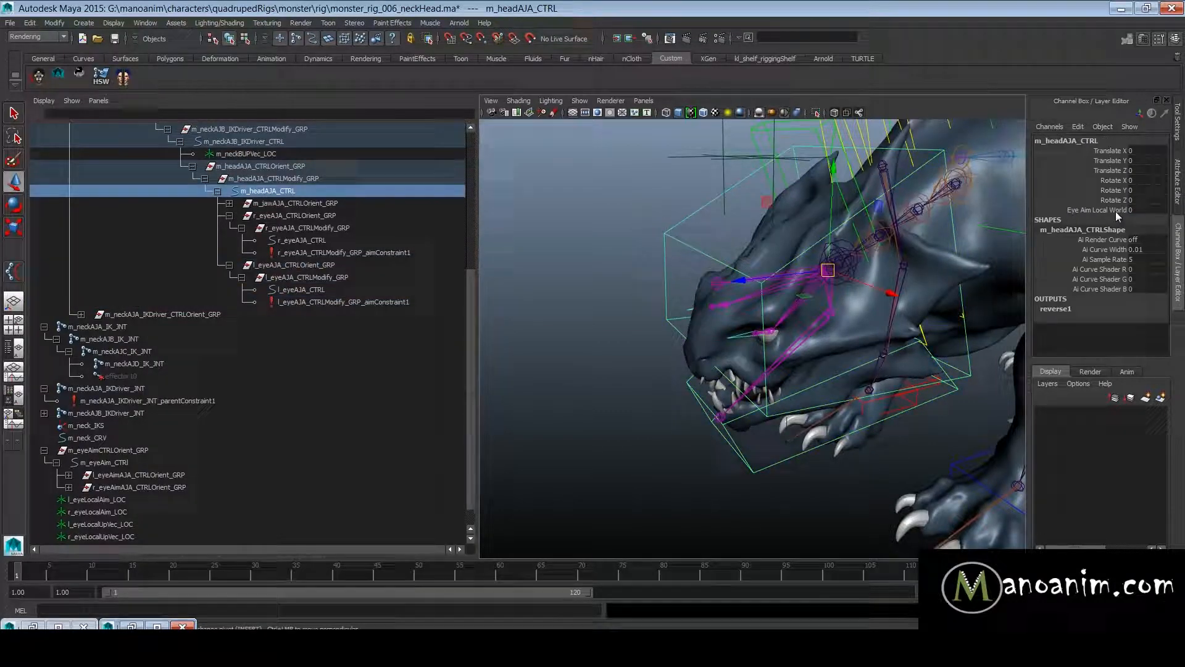
left_click(1074, 210)
left_click(1078, 127)
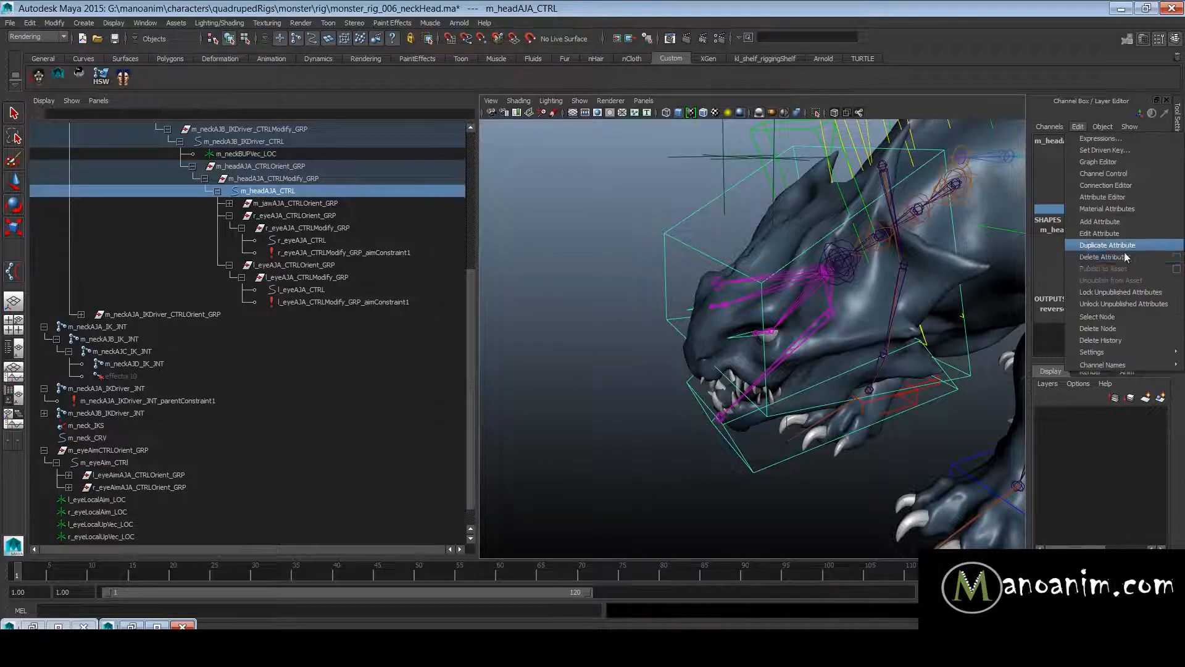
left_click(1124, 252)
- Add a keyable float attribute named eyeAimLocalWorld to m_headAJA_CTRL with minimum 0 and default 0
left_click(1079, 126)
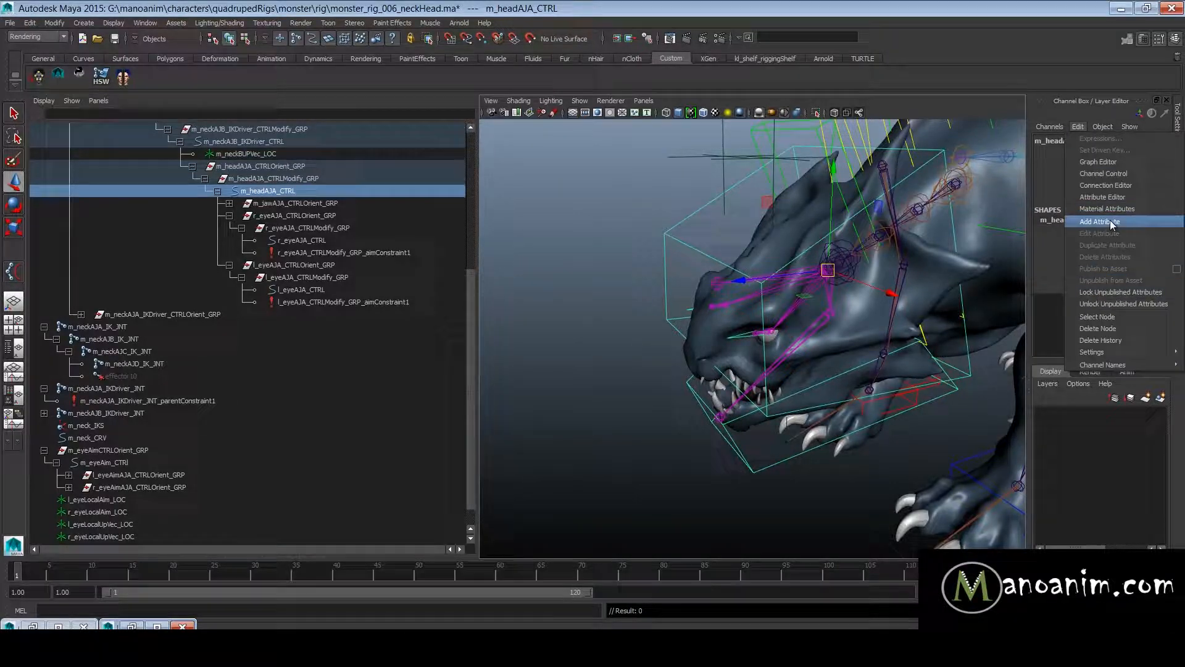
left_click(1109, 221)
left_click(388, 284)
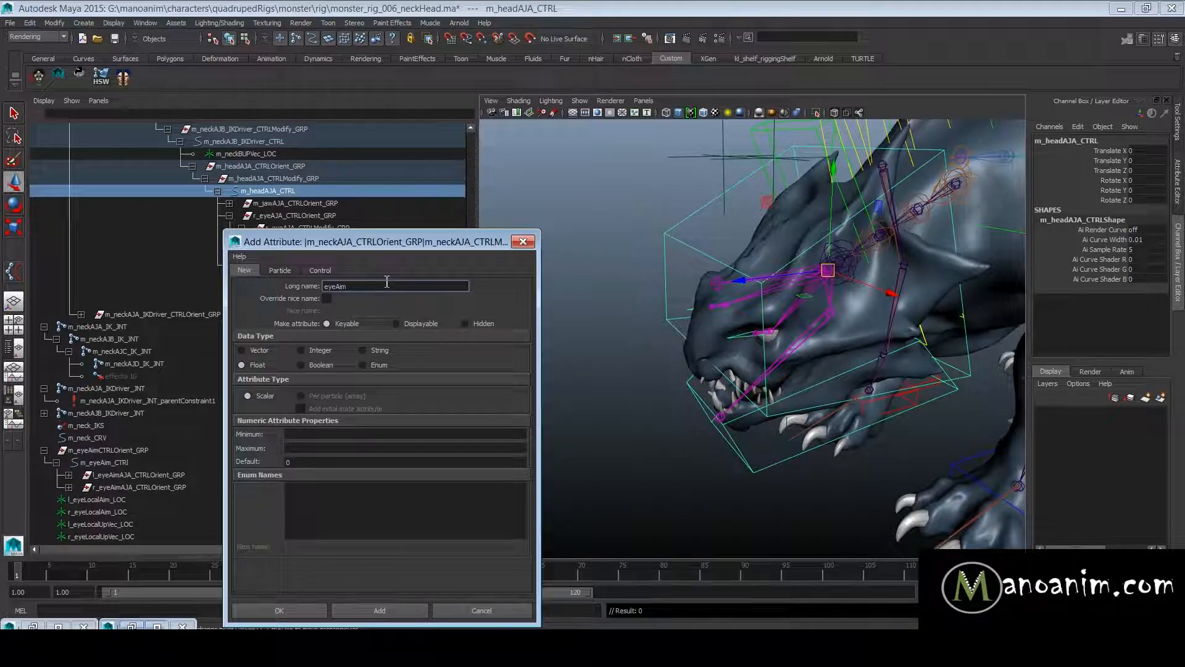
type("eyeAimLocalWorld")
key("Tab")
type("0")
key("Tab")
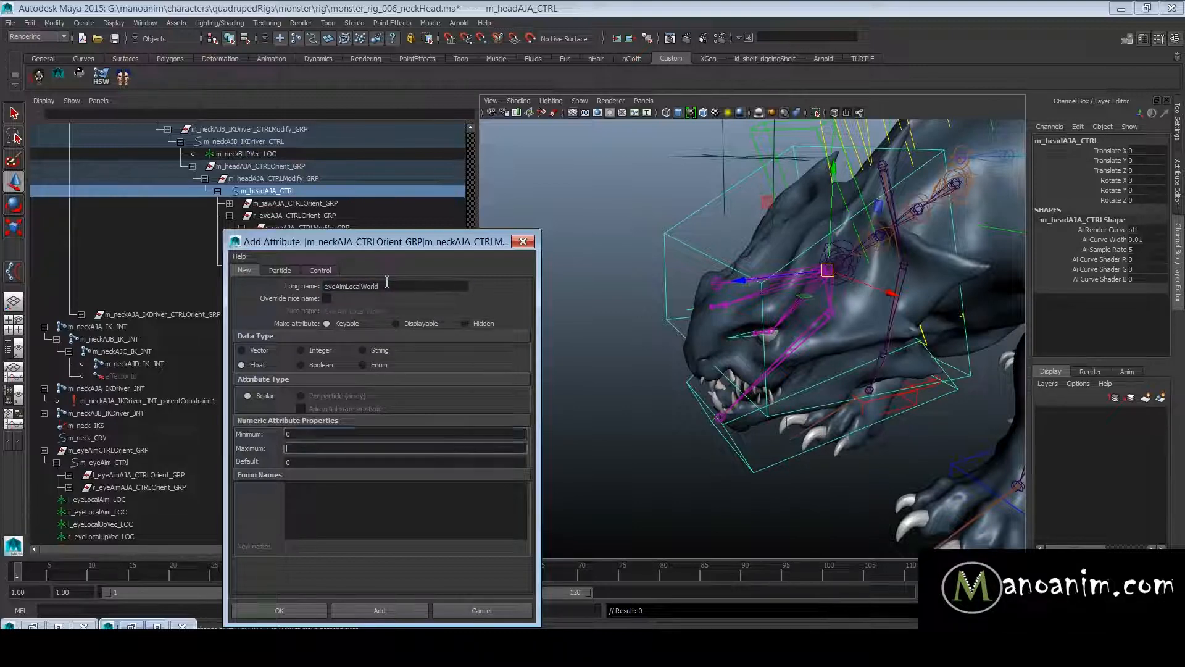
left_click(373, 615)
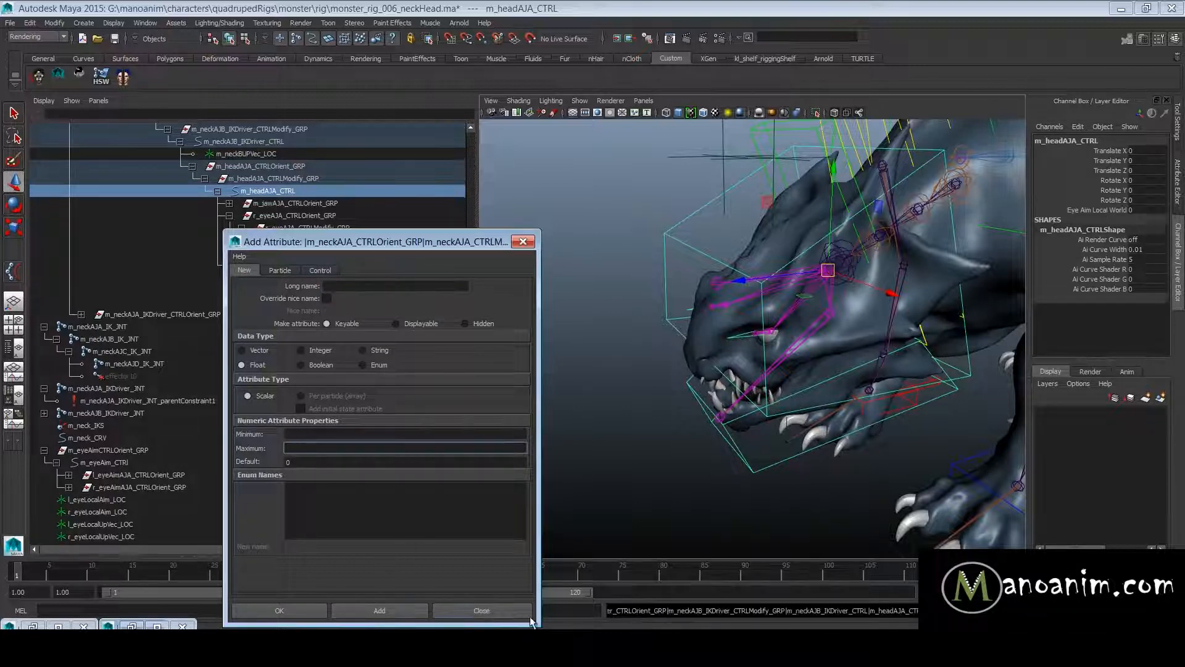
left_click(505, 611)
- Open the Node Editor with m_headAJA_CTRL and its shape, and separate their nodes in the graph
scroll(741, 346, "down", 5)
left_click_drag(738, 345, 776, 333, "alt")
middle_click_drag(743, 296, 735, 307, "alt")
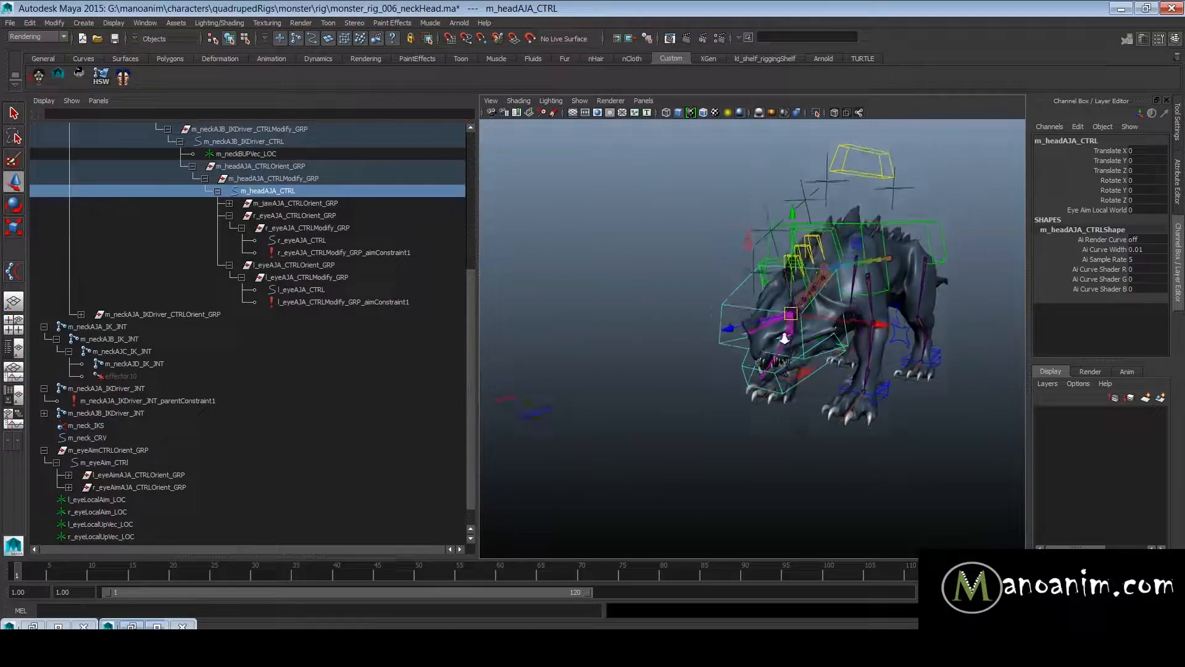
scroll(735, 307, "up", 3)
key("space")
left_click(709, 236)
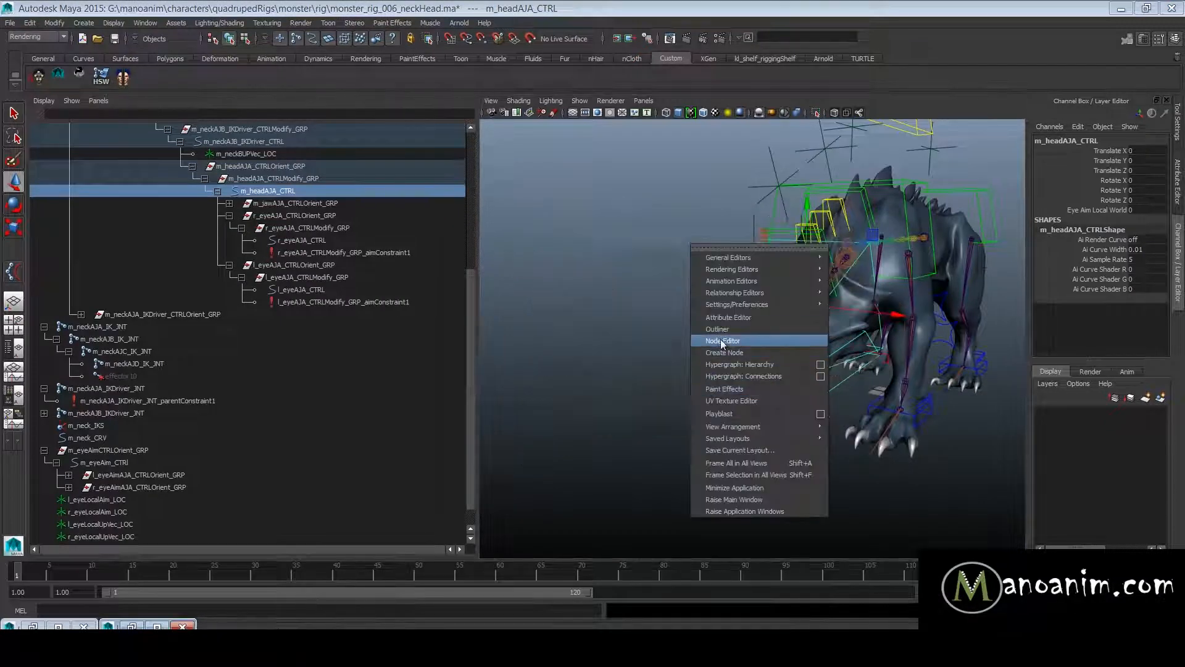
left_click(722, 341)
left_click_drag(583, 347, 850, 479)
left_click(407, 334)
left_click_drag(392, 267, 370, 217)
left_click_drag(478, 270, 394, 329)
left_click(587, 243)
left_click_drag(496, 125, 302, 100)
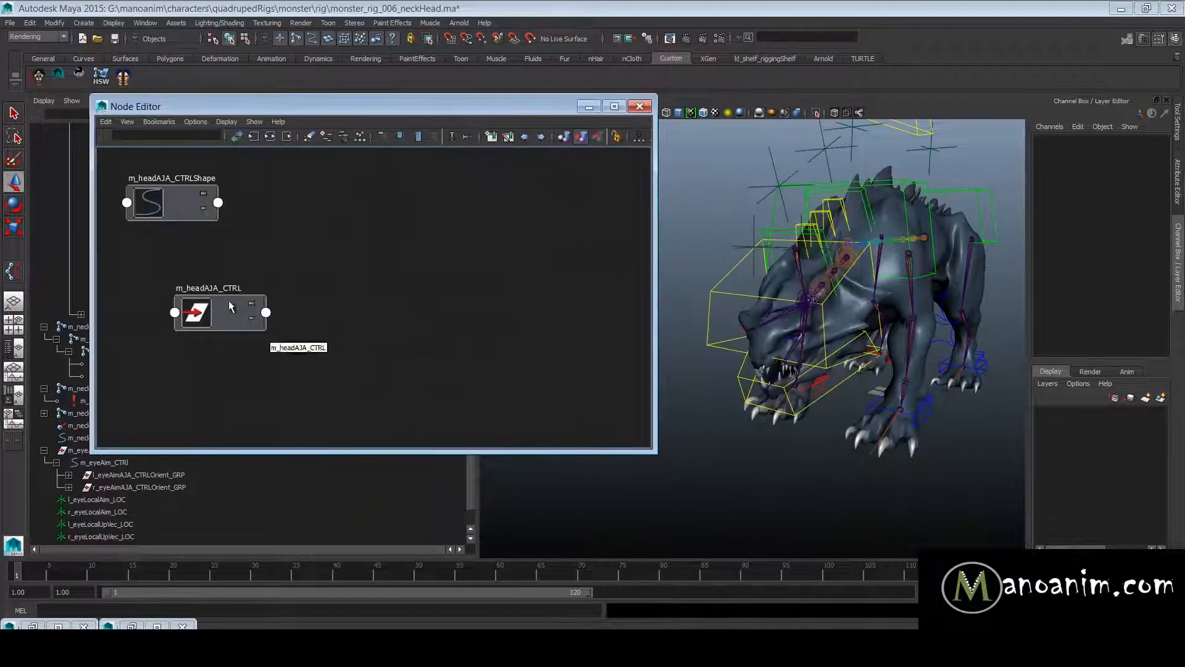
- Reposition the m_headAJA_CTRL node below its shape node and frame the head in the viewport
left_click(234, 321)
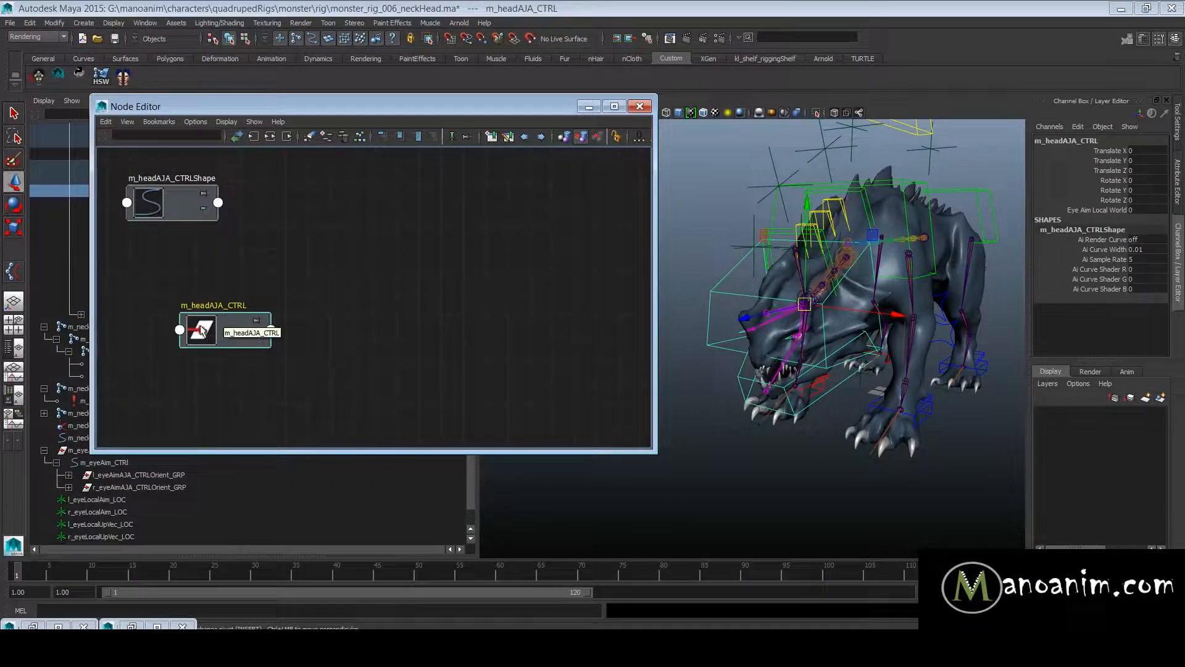
left_click_drag(226, 326, 203, 305)
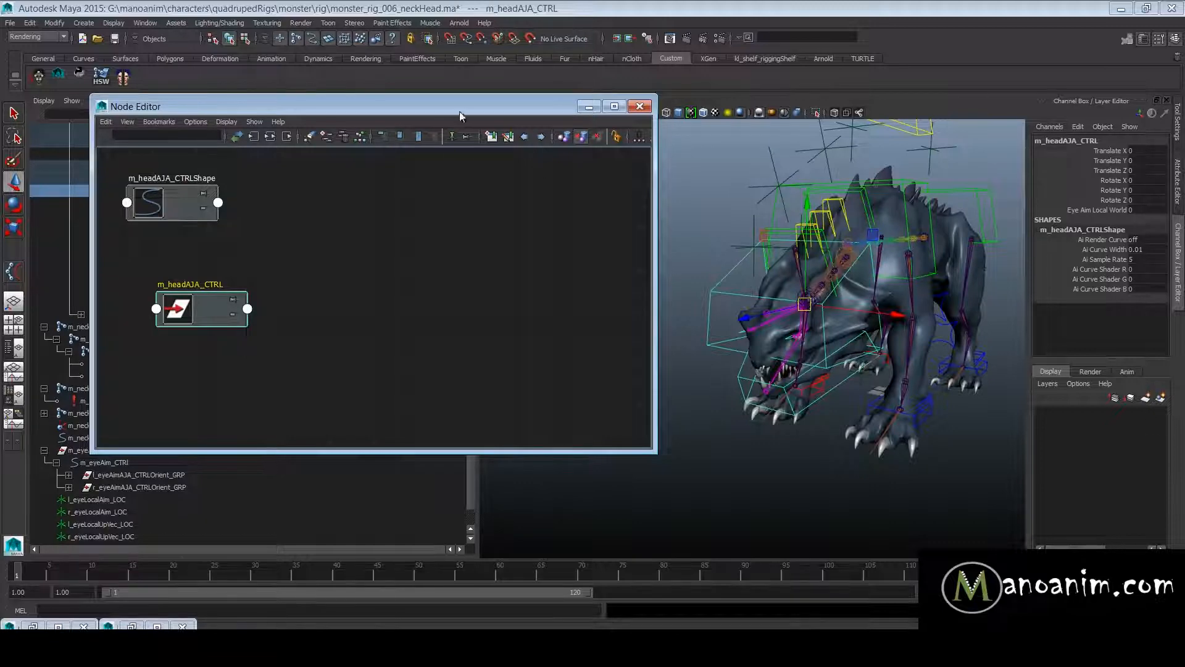
left_click_drag(461, 109, 435, 100)
key("f")
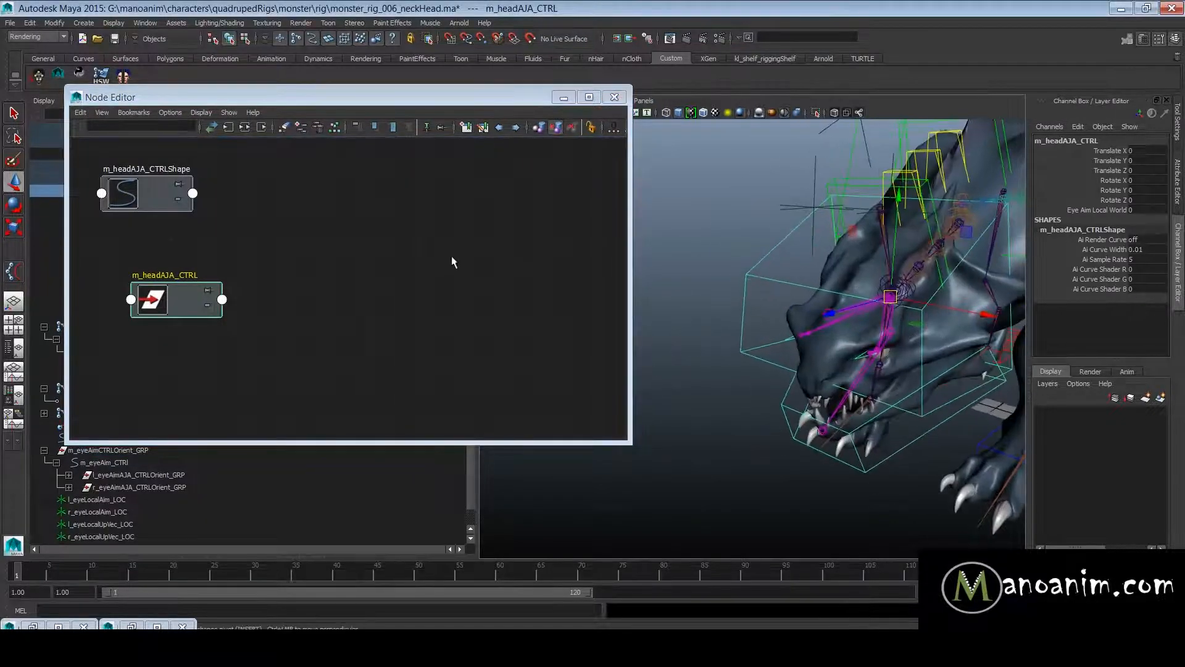
left_click(462, 259)
left_click_drag(185, 303, 213, 310)
- Create a reverse node in the graph and place it beside the m_headAJA_CTRL node
left_click(415, 282)
key("Tab")
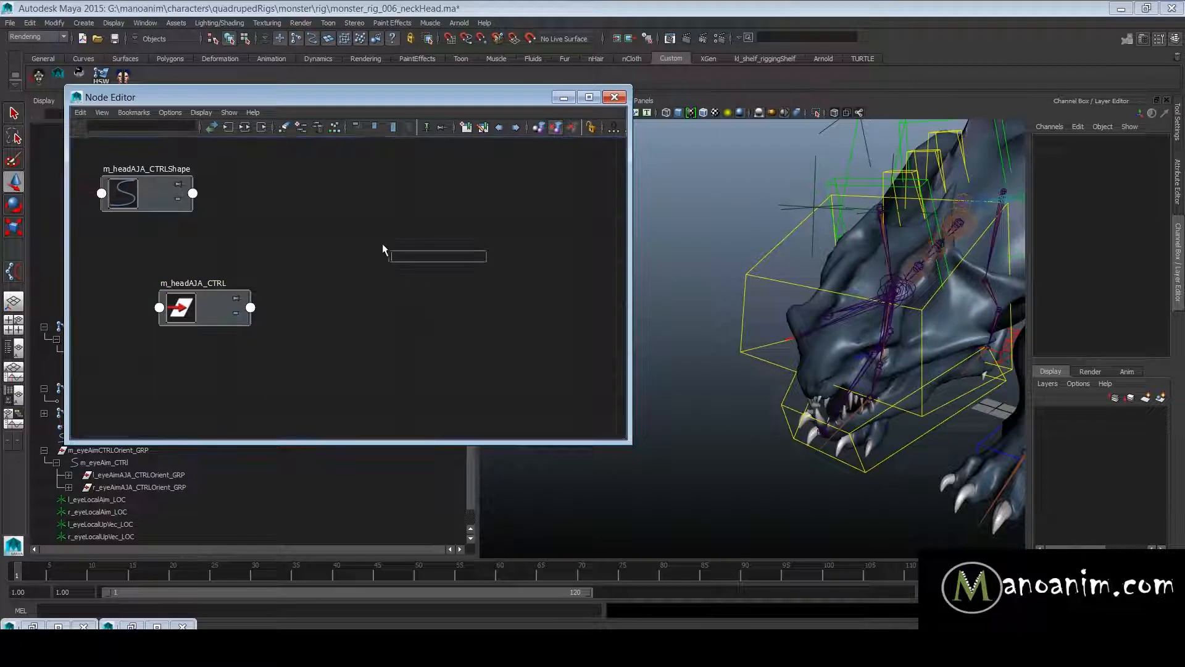
type("reverse")
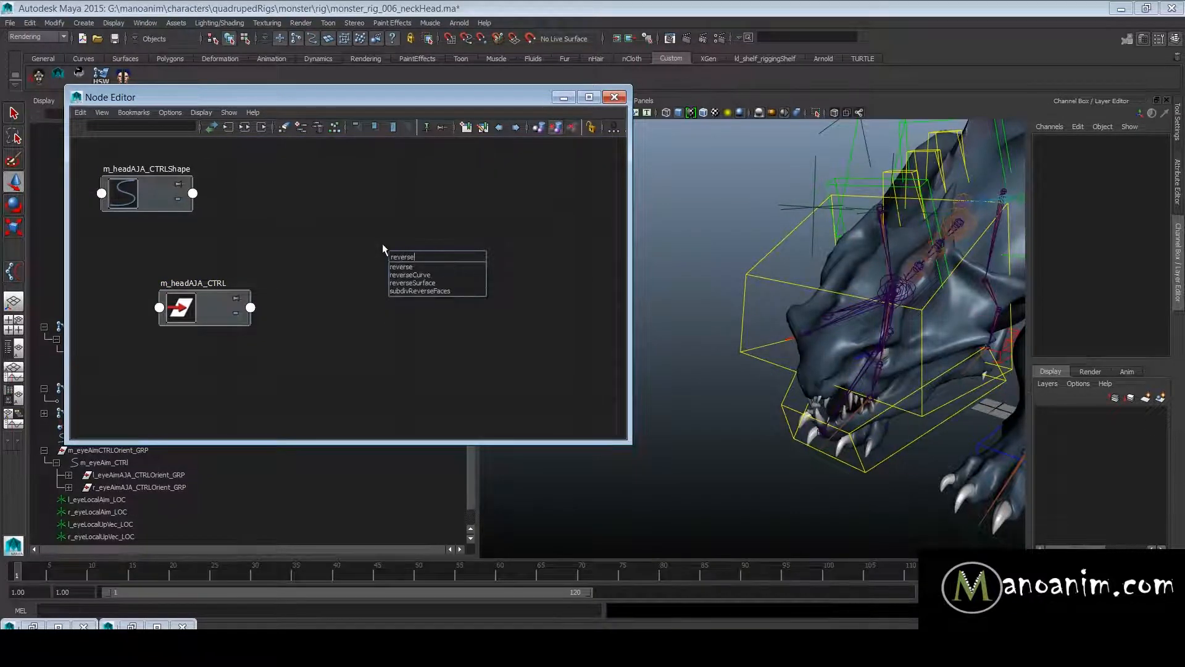
key("Return")
left_click(383, 249)
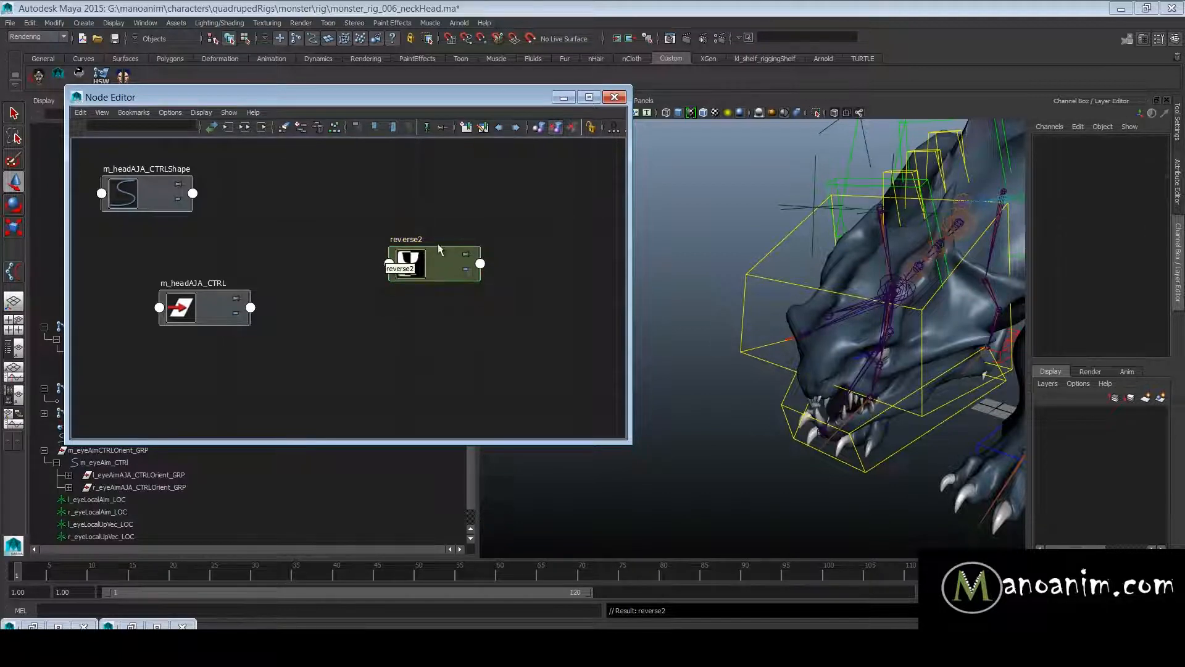
left_click_drag(408, 250, 361, 269)
left_click(291, 270)
left_click(359, 180)
left_click(358, 275)
left_click(369, 209)
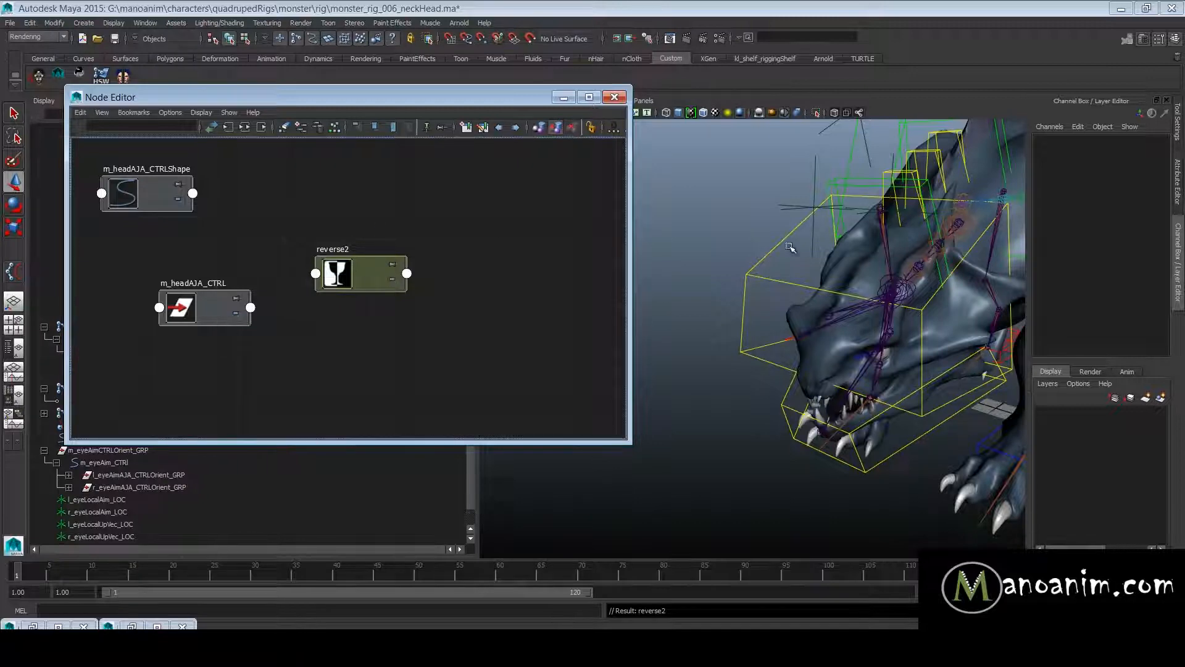
- Add the left and right eye aim constraints to the Node Editor graph
left_click_drag(496, 95, 1041, 226)
left_click(361, 253)
left_click(369, 301, "ctrl")
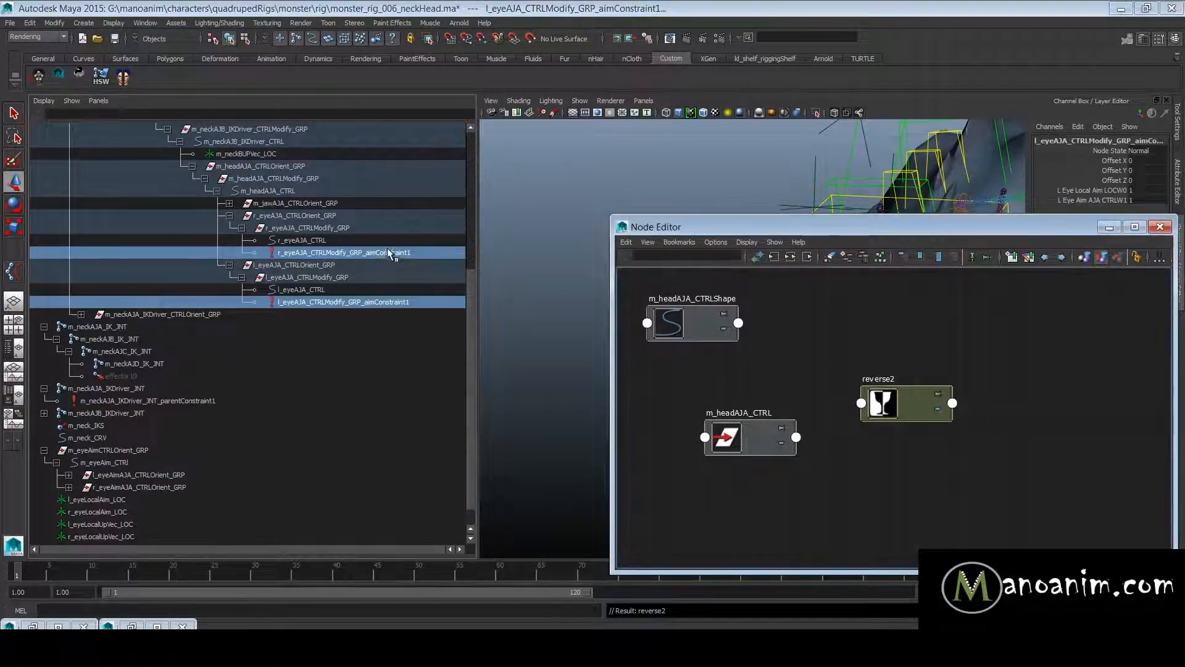
left_click_drag(879, 231, 652, 194)
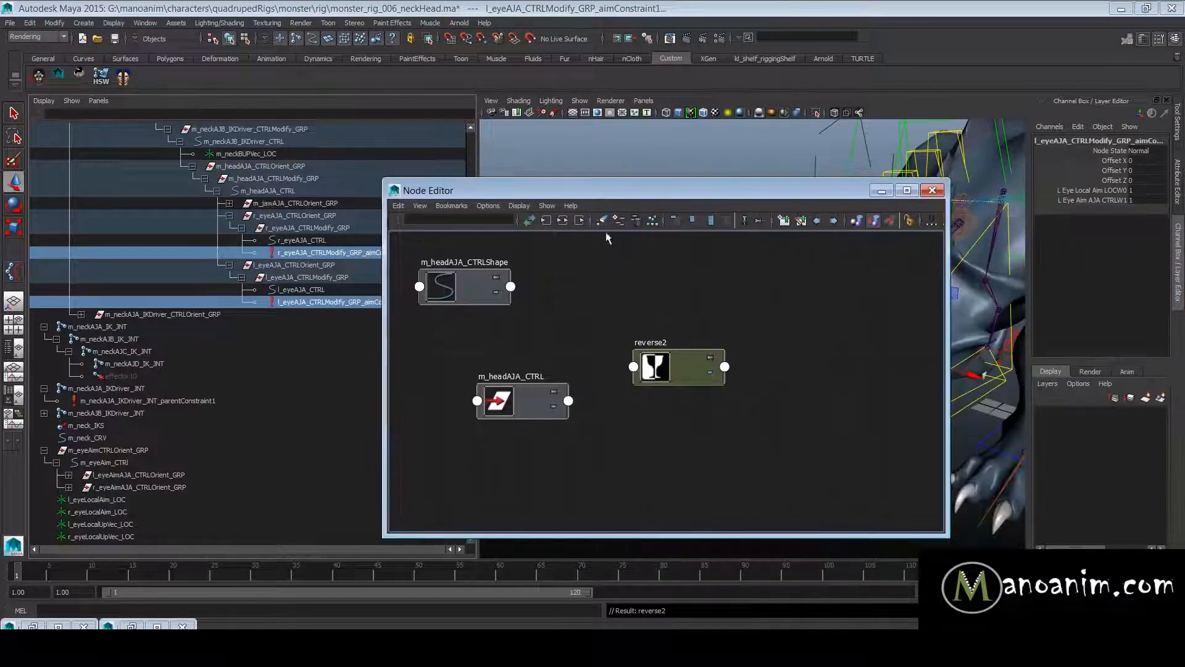
left_click(603, 221)
- Arrange the two eye aim constraint nodes one above the other on the far side of the reverse node
scroll(784, 361, "down", 2)
middle_click_drag(783, 362, 642, 325, "alt")
scroll(624, 318, "up", 3)
left_click_drag(633, 465, 880, 486)
left_click_drag(801, 427, 929, 361)
- Check the local aim and aim control weight attributes of the right and left eye aim constraints
left_click_drag(895, 494, 913, 481)
left_click_drag(1098, 191, 1108, 210)
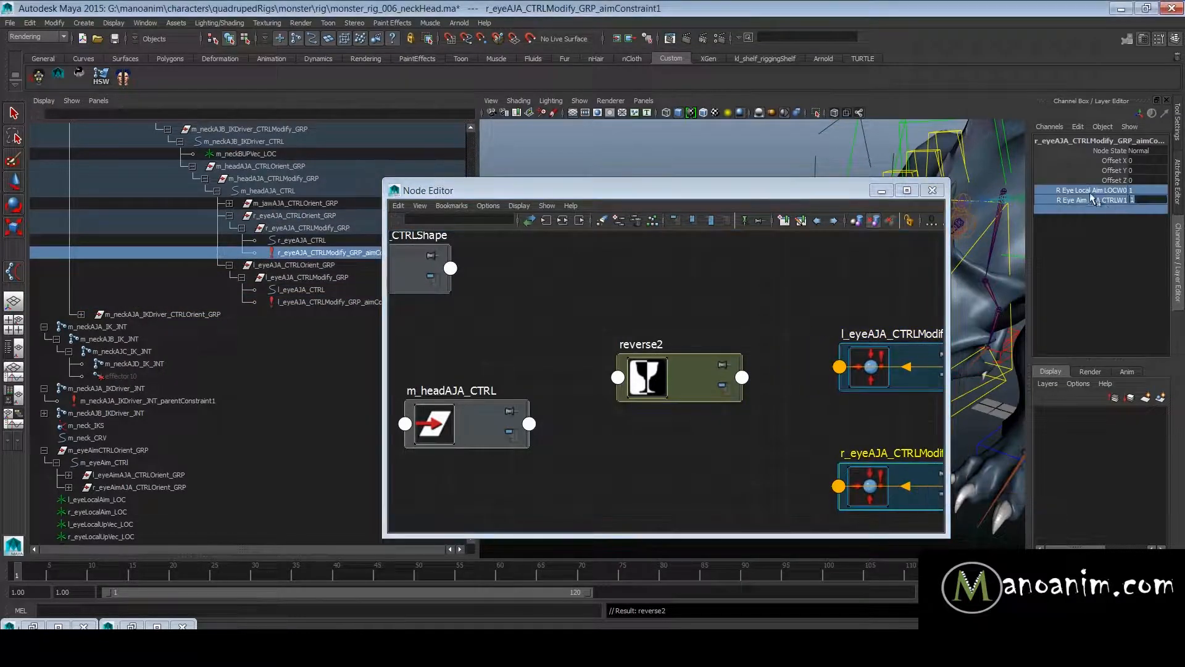
left_click(904, 360)
left_click_drag(1125, 192, 1136, 203)
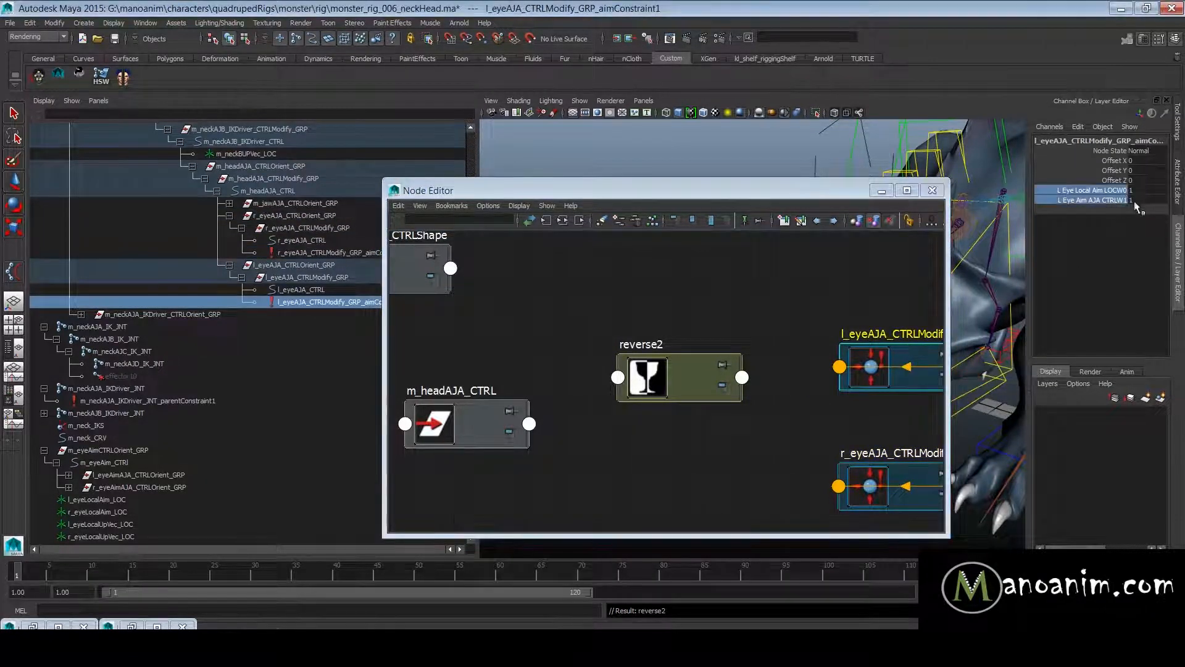
- Move the reverse node higher in the graph and bring the m_headAJA_CTRL node closer to it
left_click(710, 329)
left_click_drag(475, 423, 483, 421)
left_click_drag(712, 369, 720, 319)
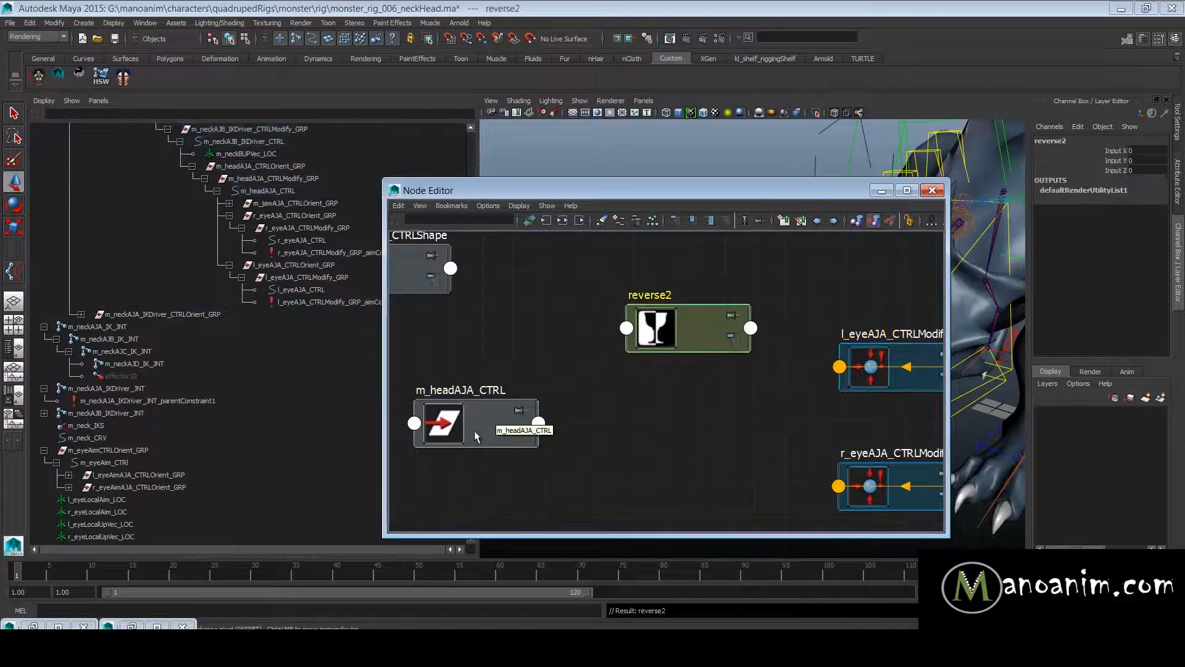
left_click_drag(475, 420, 505, 398)
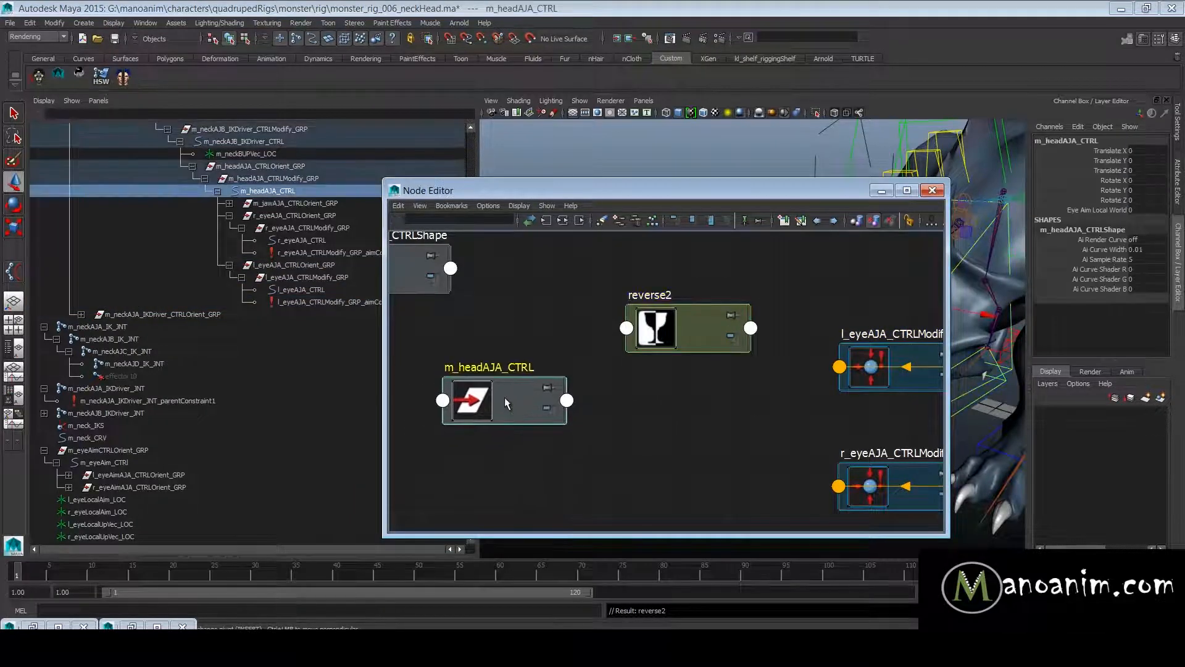
- Set Eye Aim Local World on m_headAJA_CTRL to 1 and view the head
left_click(1111, 209)
middle_click_drag(722, 133, 1128, 221)
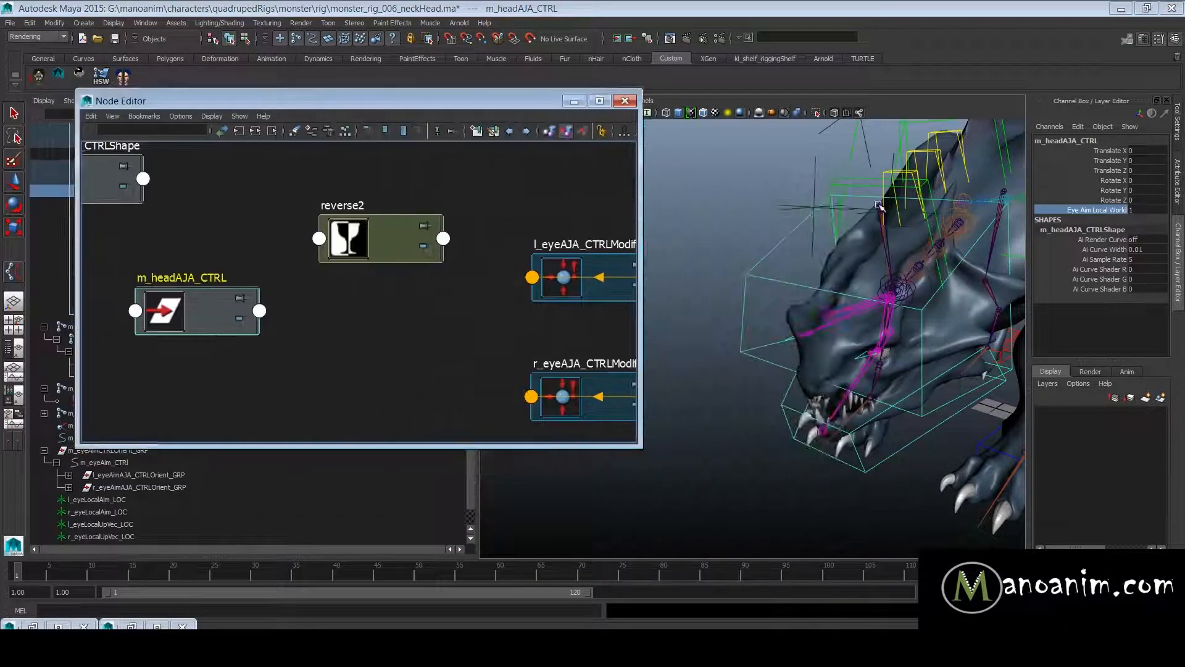
right_click_drag(878, 205, 796, 241, "alt")
middle_click_drag(797, 240, 710, 293, "alt")
right_click_drag(710, 293, 893, 314, "alt")
- Open the Connection Editor with m_headAJA_CTRL as the output and both eye aim constraints loaded as inputs
left_click(238, 292)
middle_click_drag(227, 315, 604, 258, "shift")
left_click_drag(242, 129, 789, 203)
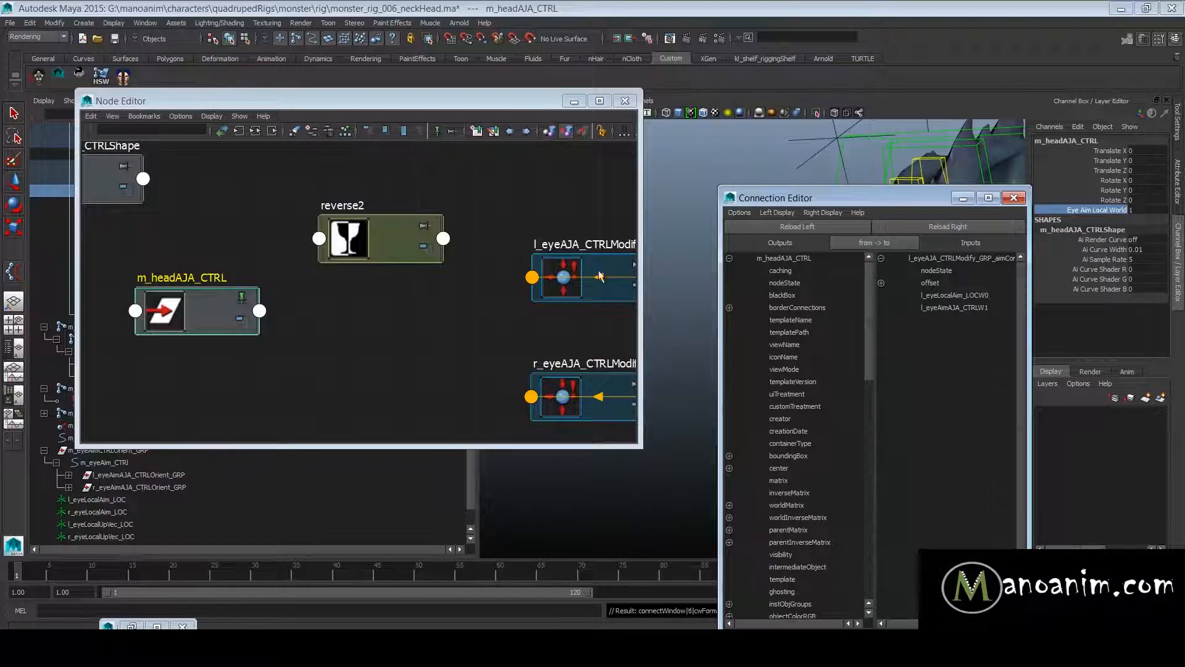
left_click_drag(600, 276, 580, 227)
left_click(602, 407, "shift")
left_click(915, 230)
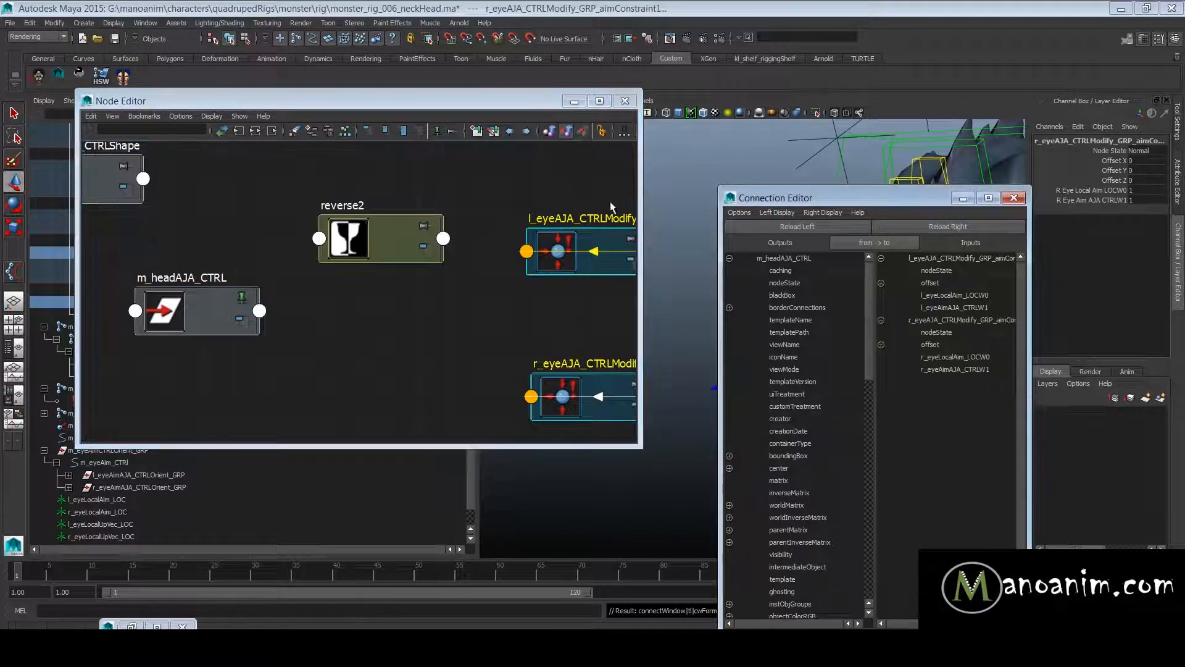
left_click_drag(874, 210, 665, 73)
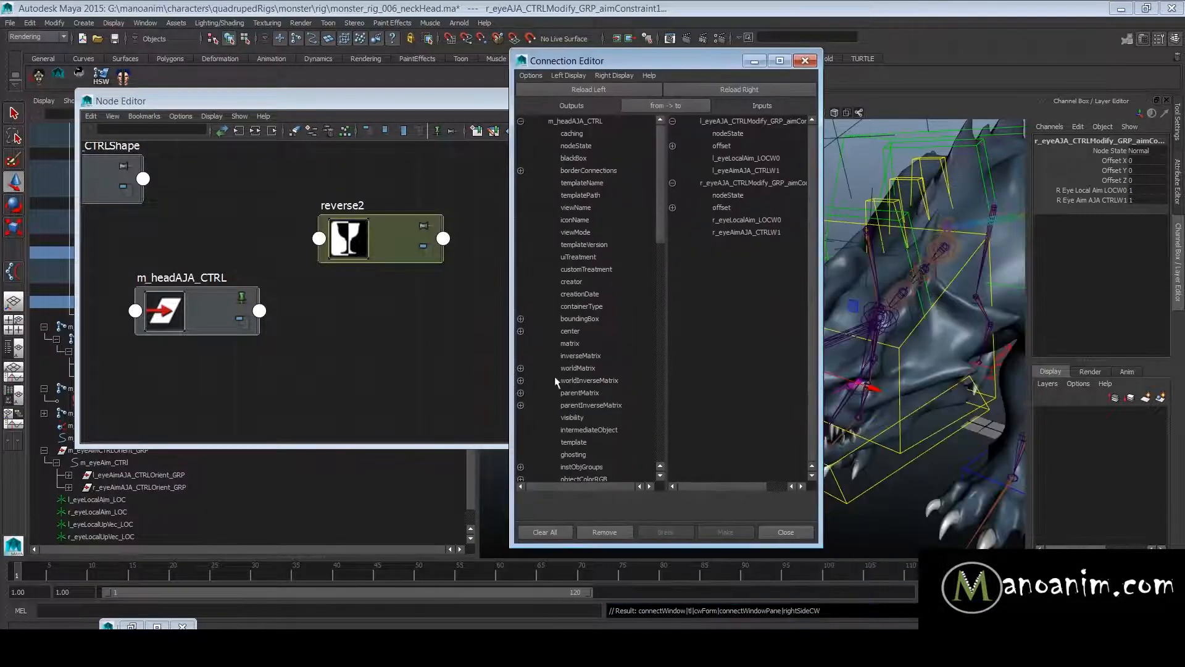
- Connect eyeAimLocalWorld of m_headAJA_CTRL to the constraint weights l_eyeAimAJA_CTRLW1 and r_eyeAimAJA_CTRLW1
scroll(581, 399, "down", 10)
left_click(617, 467)
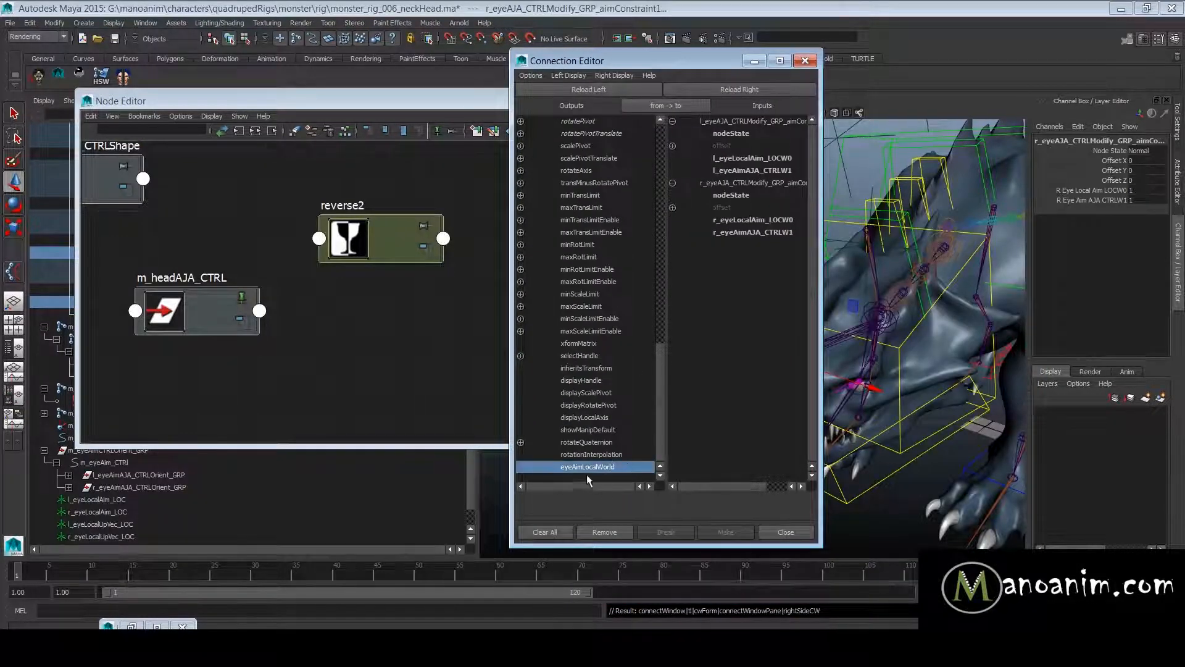
left_click(559, 73)
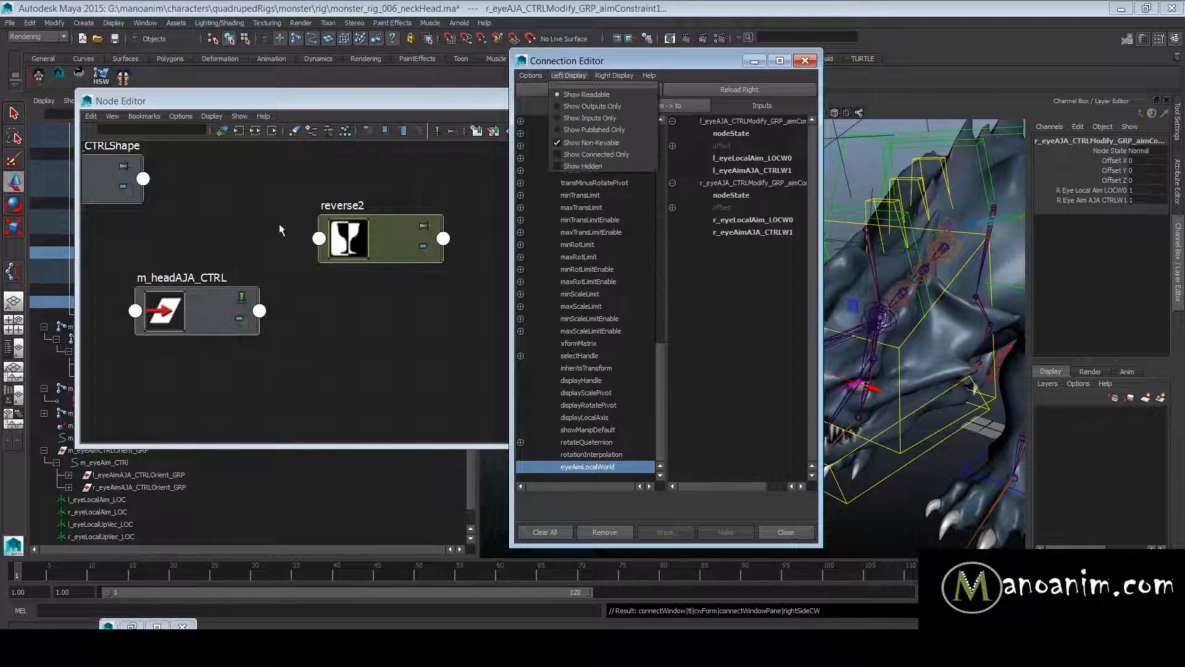
left_click(279, 224)
left_click(598, 495)
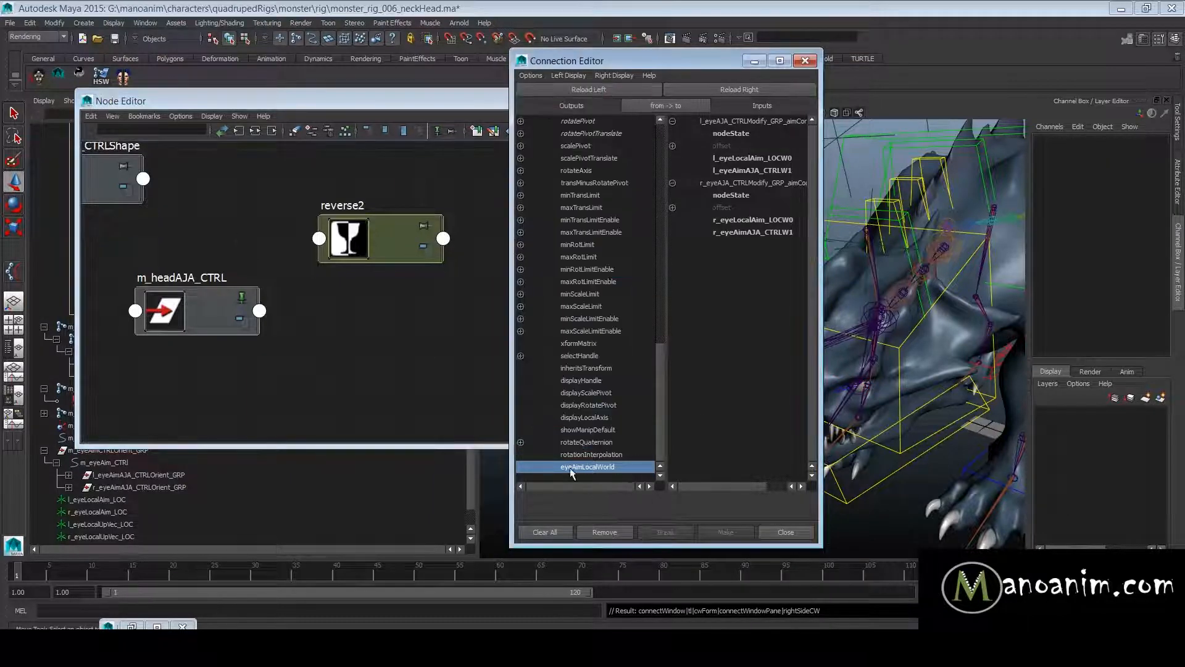
left_click(198, 306)
left_click(605, 491)
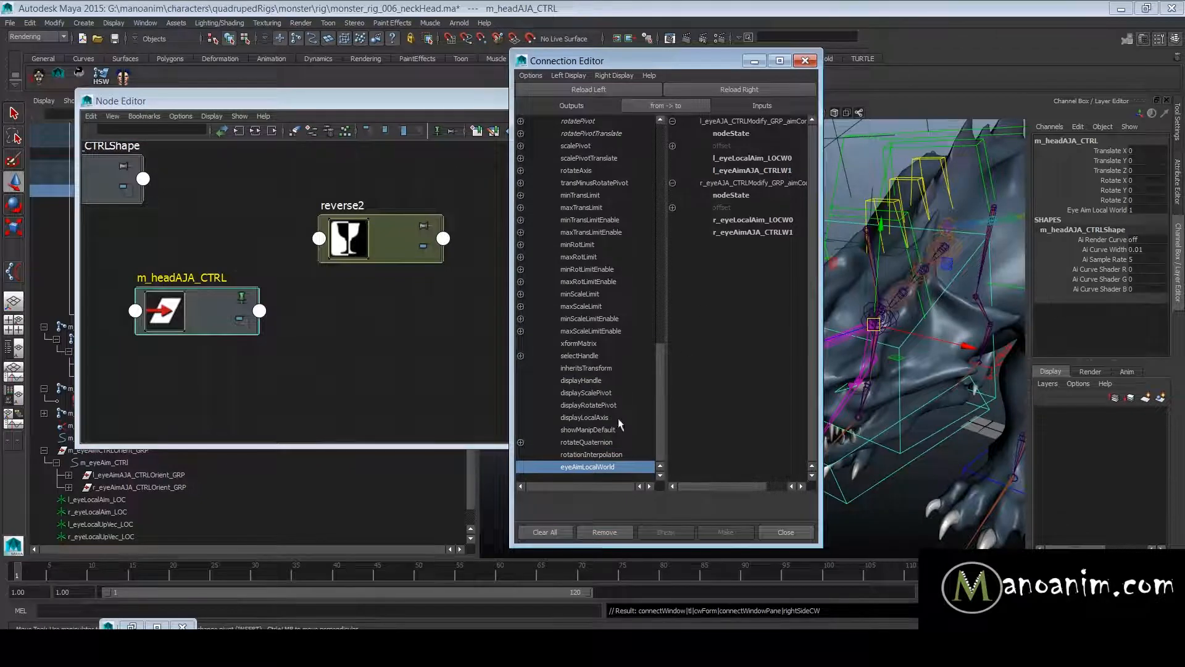
left_click(777, 172)
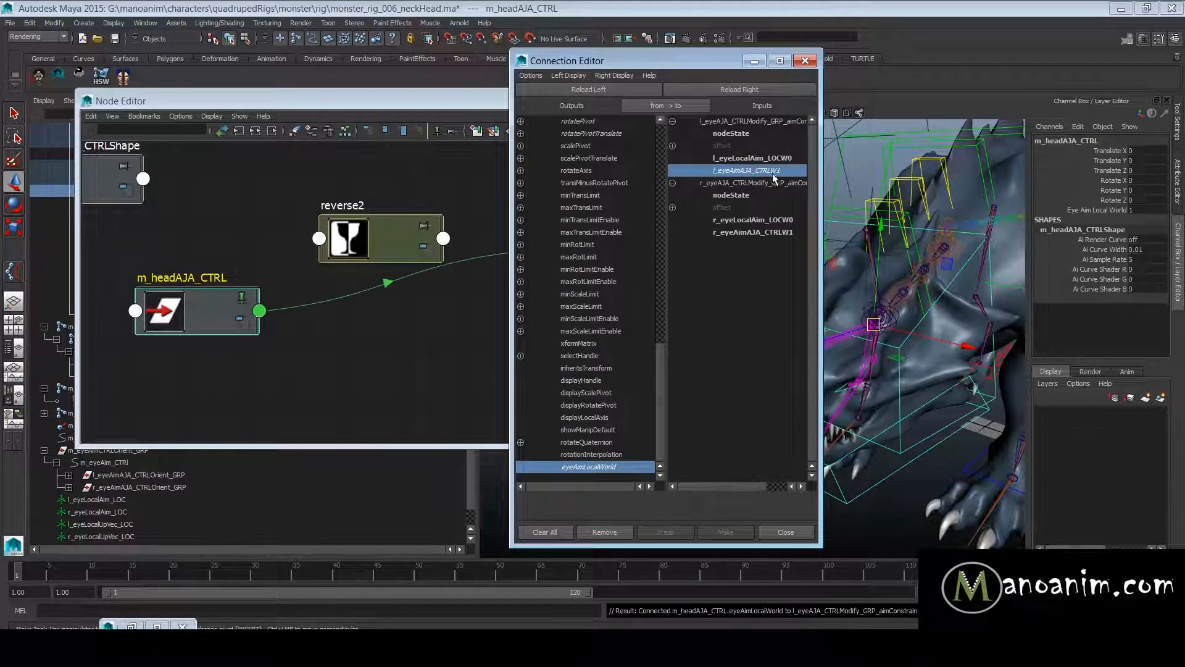
left_click(772, 233)
- Set Eye Aim Local World on m_headAJA_CTRL to 0 and check the left eye aim constraint's weights
left_click_drag(679, 60, 358, 63)
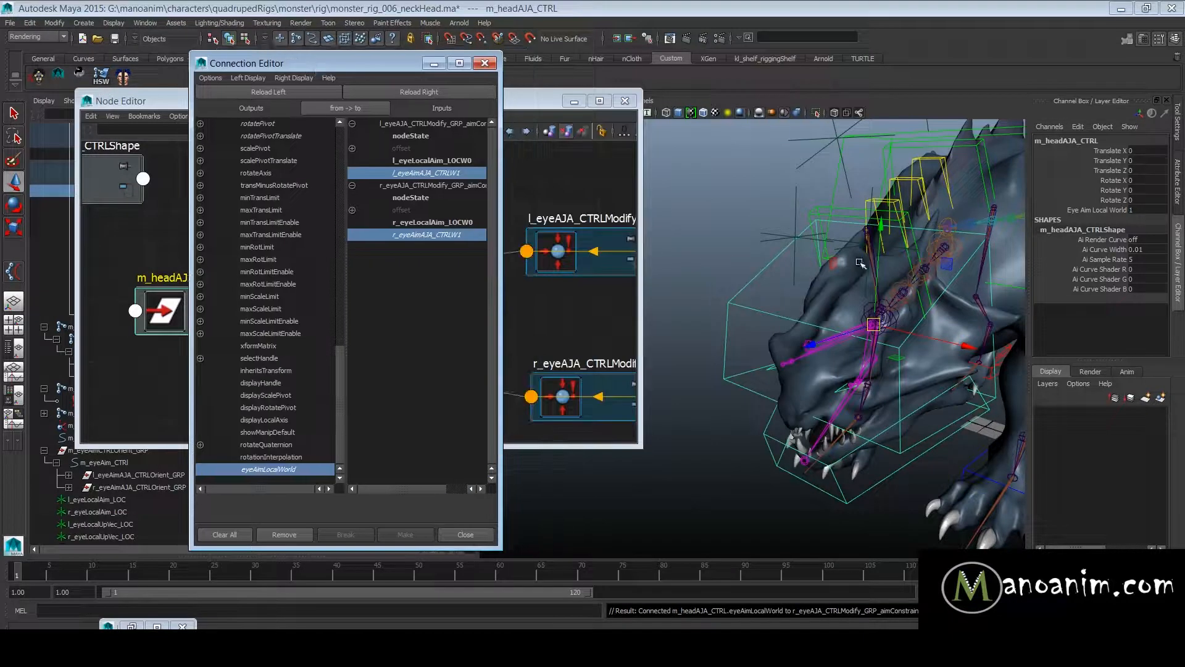
left_click_drag(826, 378, 865, 378, "alt")
right_click_drag(830, 378, 879, 378, "alt")
left_click_drag(879, 379, 859, 374, "alt")
right_click_drag(859, 374, 793, 371, "alt")
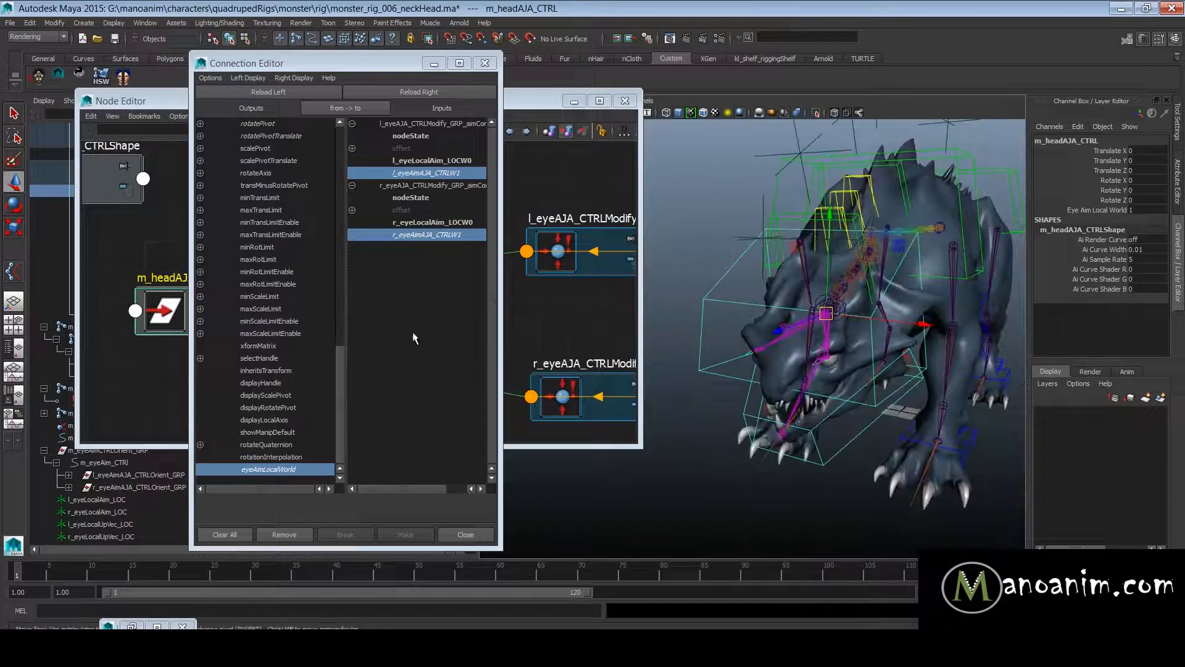
left_click(1122, 210)
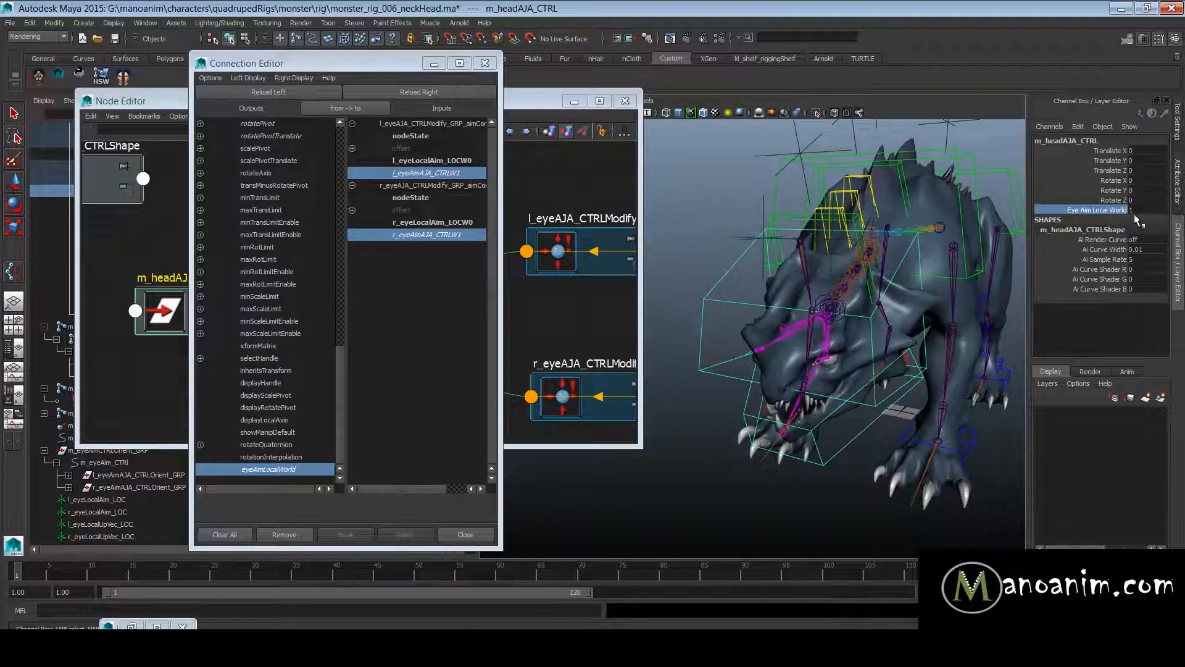
left_click_drag(381, 63, 829, 105)
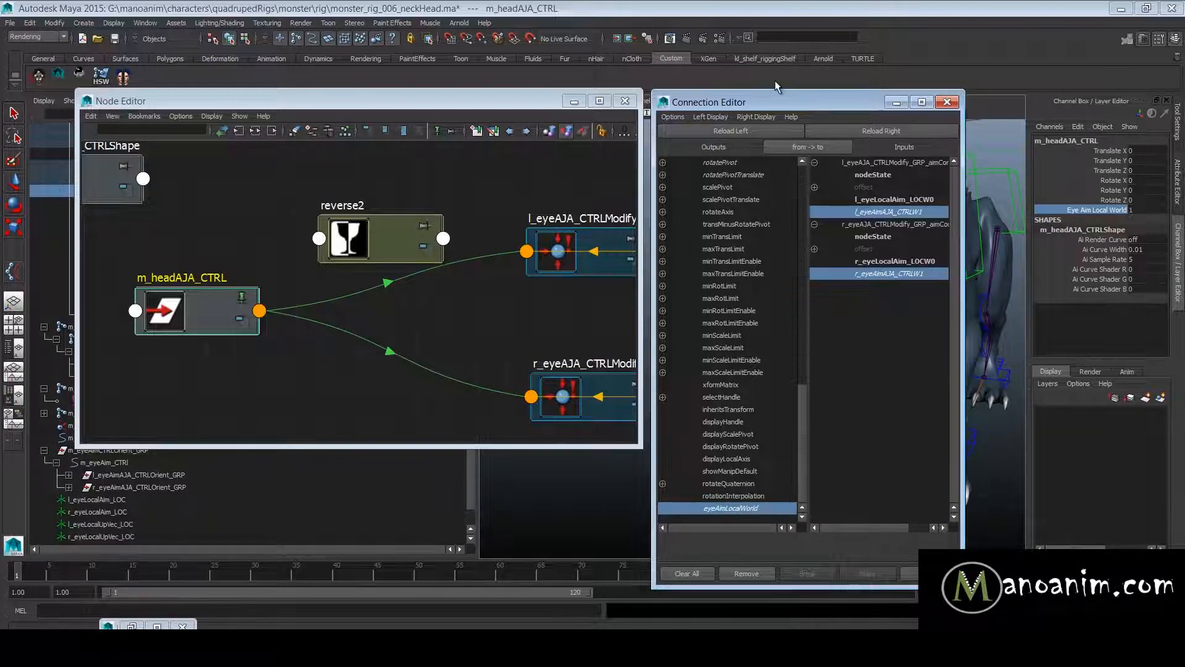
middle_click_drag(1116, 213, 982, 163)
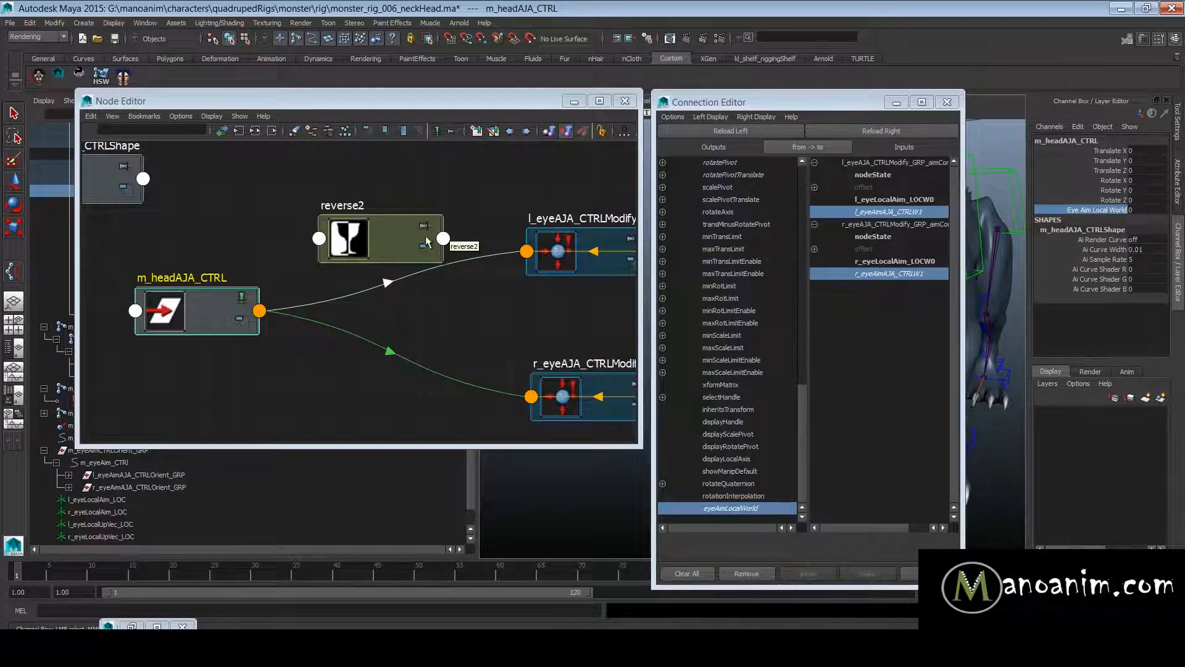
left_click(578, 261)
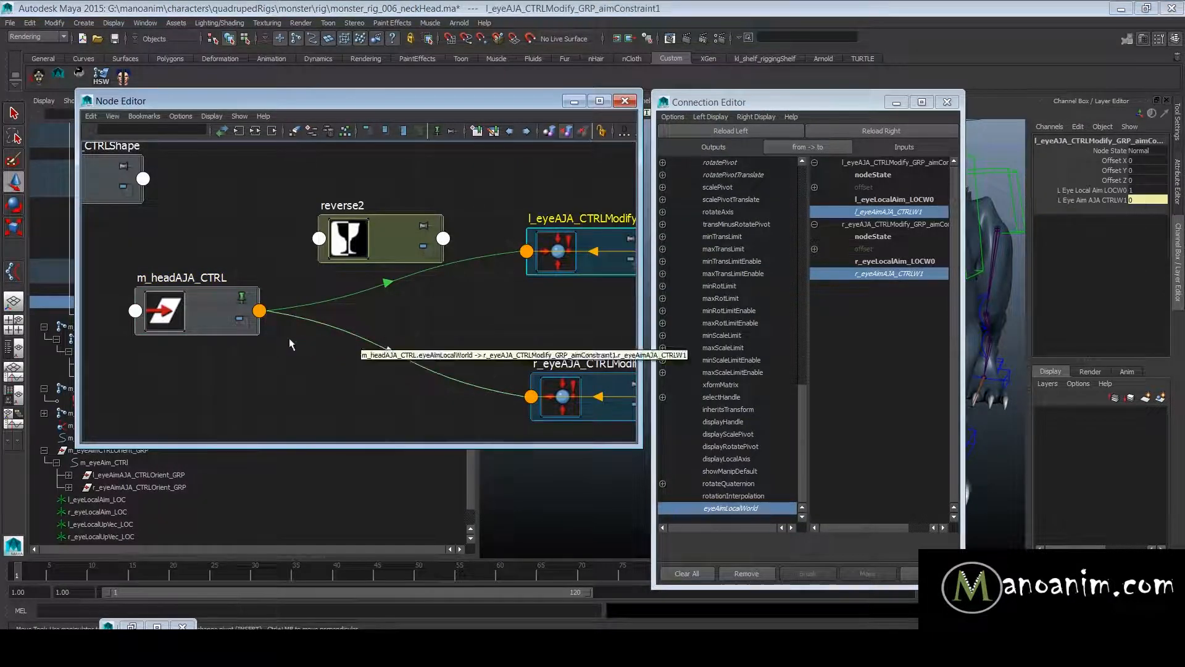
- Move the reverse2 node higher in the graph and connect m_headAJA_CTRL's eyeAimLocalWorld to its inputX
left_click_drag(395, 235, 394, 182)
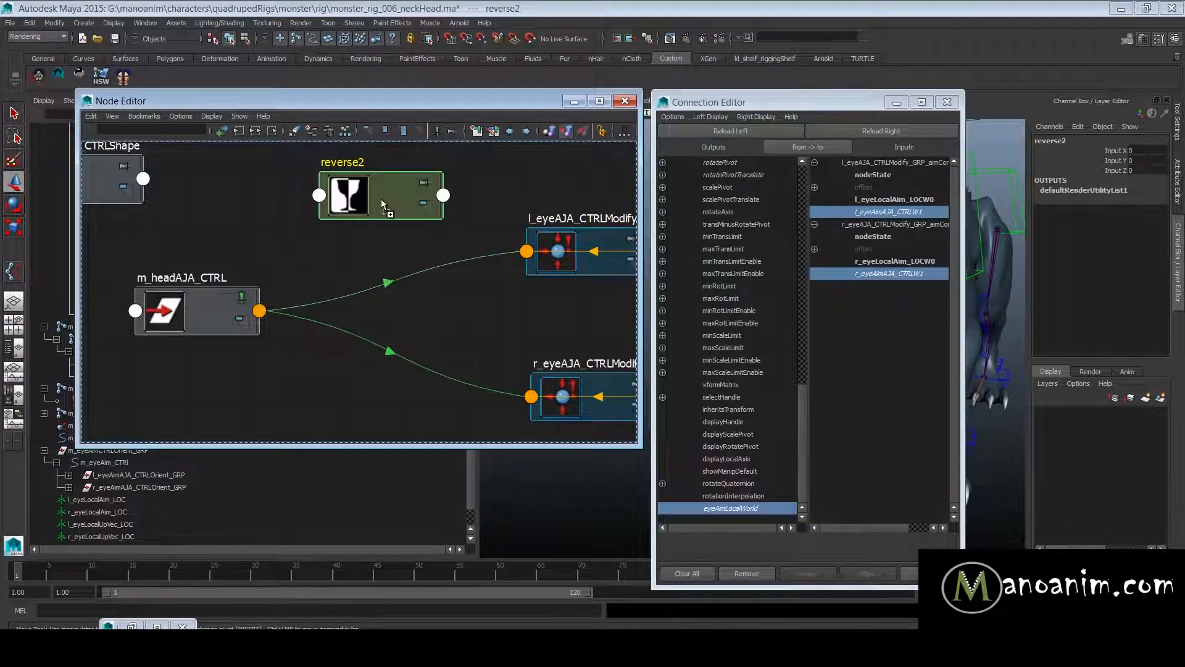
left_click(881, 131)
left_click(734, 507)
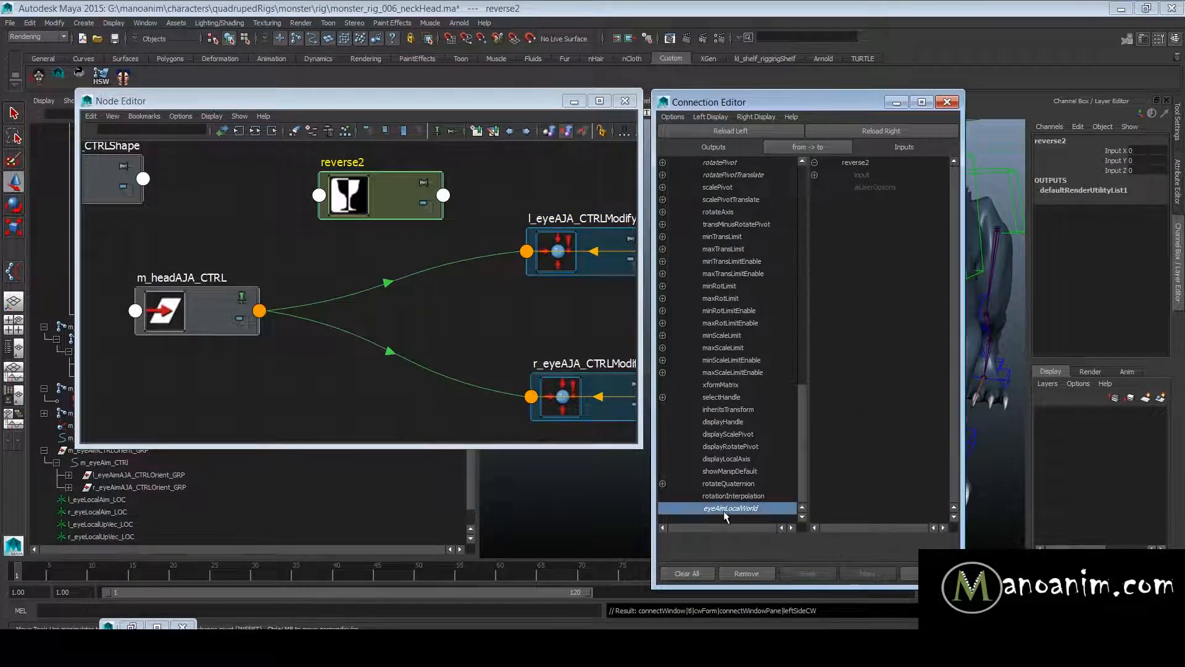
left_click(206, 328)
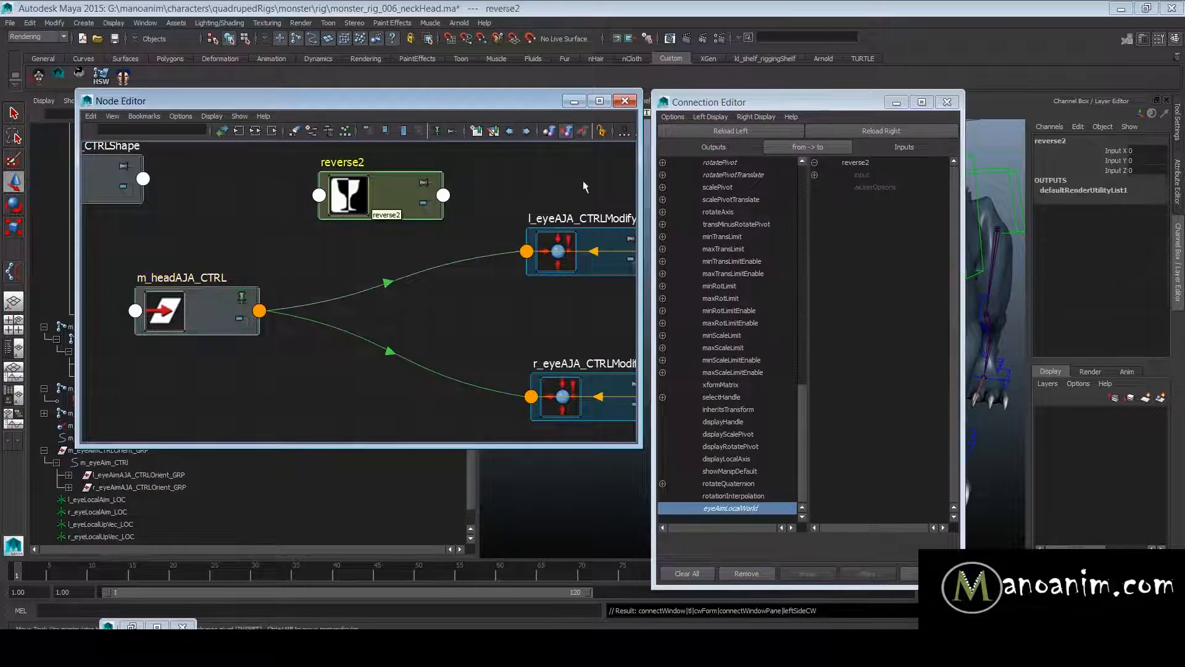
left_click(815, 175)
left_click(891, 187)
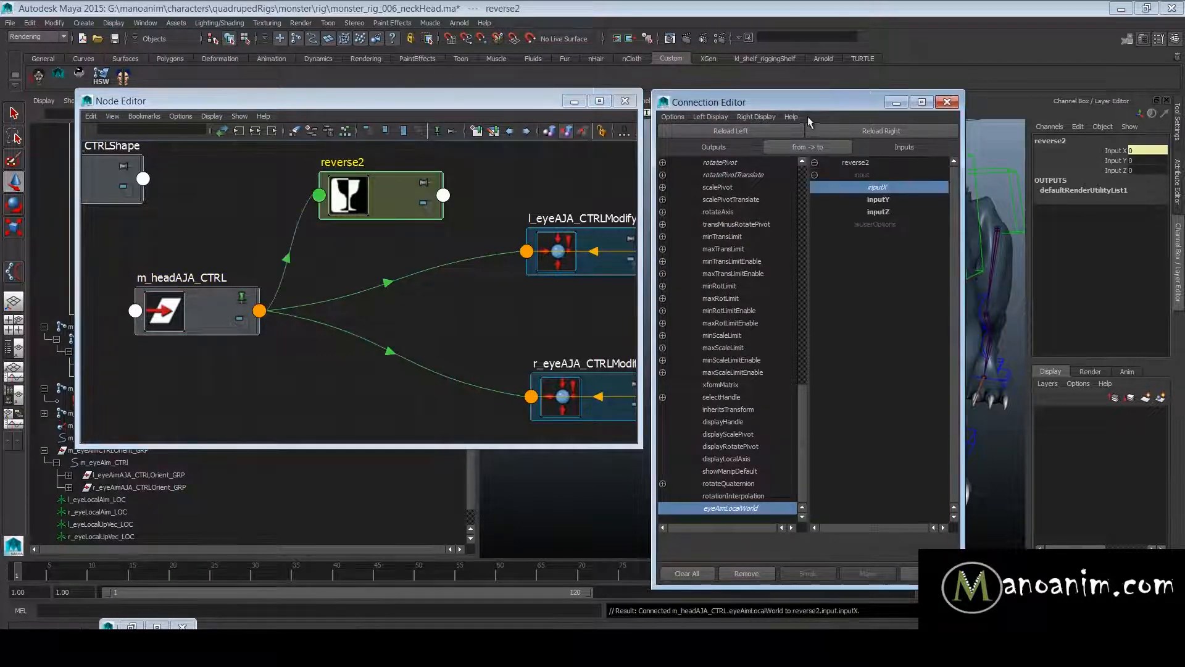
- Connect outputX of reverse2 to l_eyeLocalAim_LOCW0 and r_eyeLocalAim_LOCW0 on the two eye aim constraints
left_click_drag(808, 103, 842, 108)
left_click(392, 195)
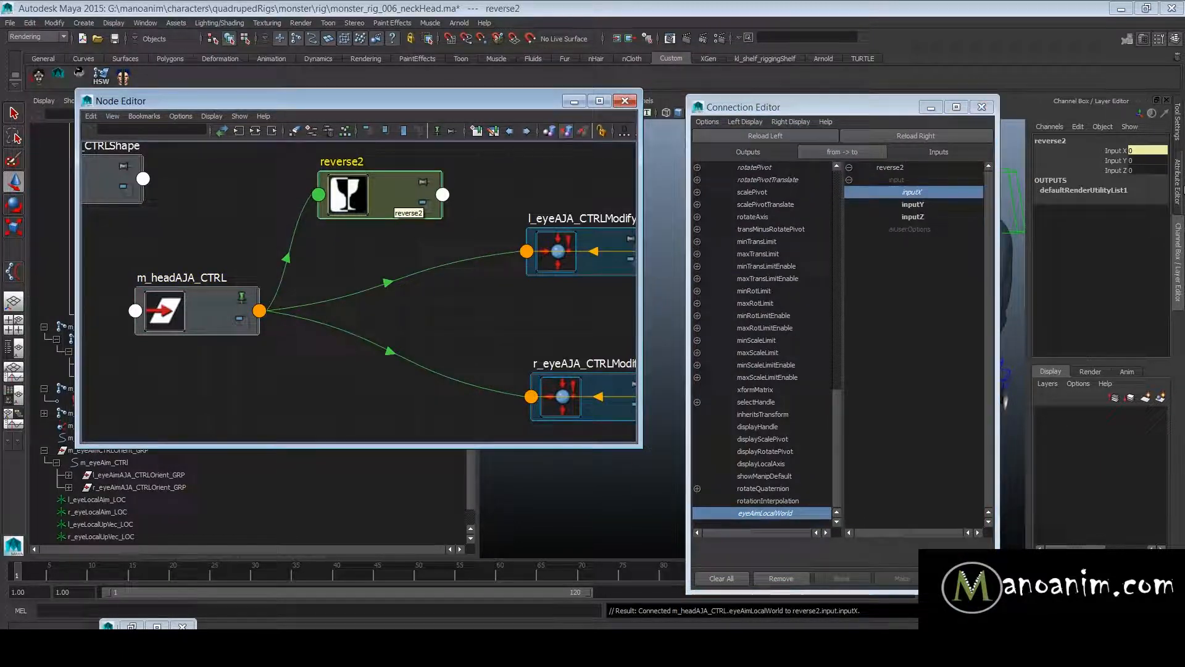
left_click(1117, 152)
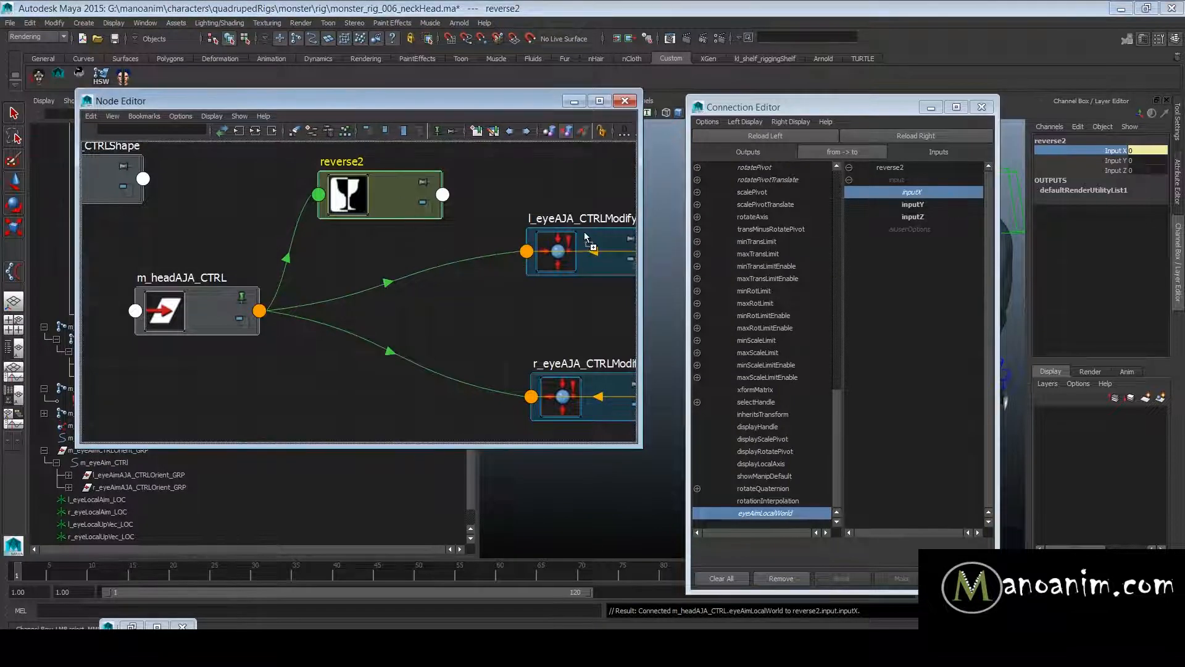
middle_click_drag(585, 232, 774, 261)
left_click(697, 217)
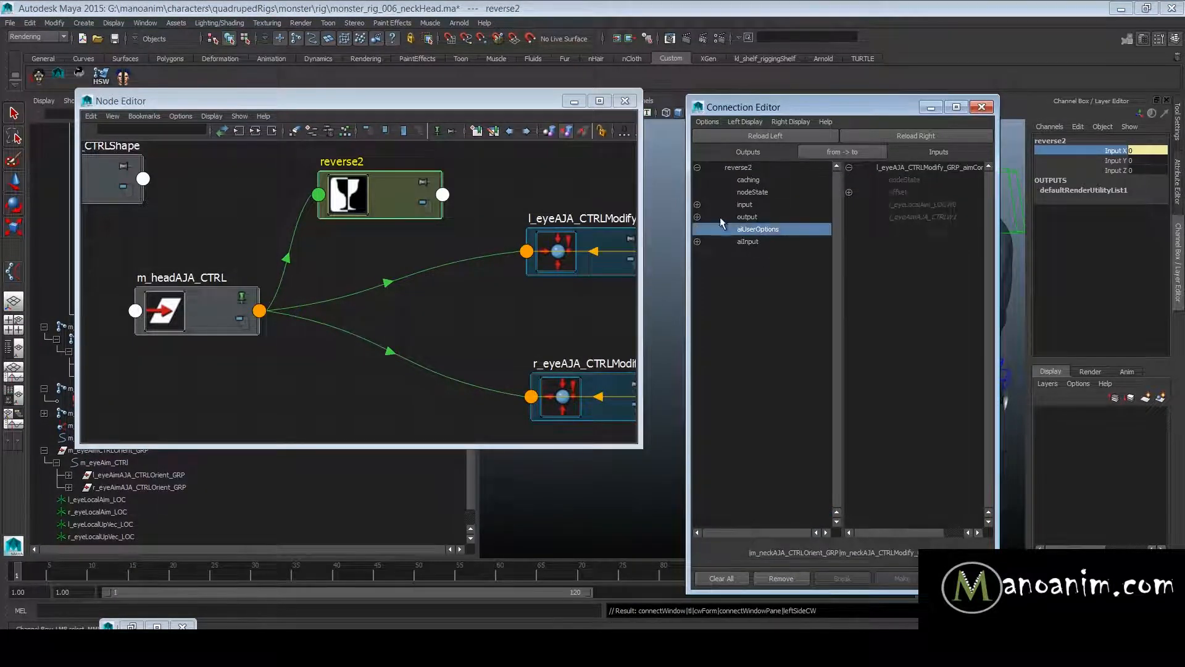
left_click(773, 240)
left_click(772, 229)
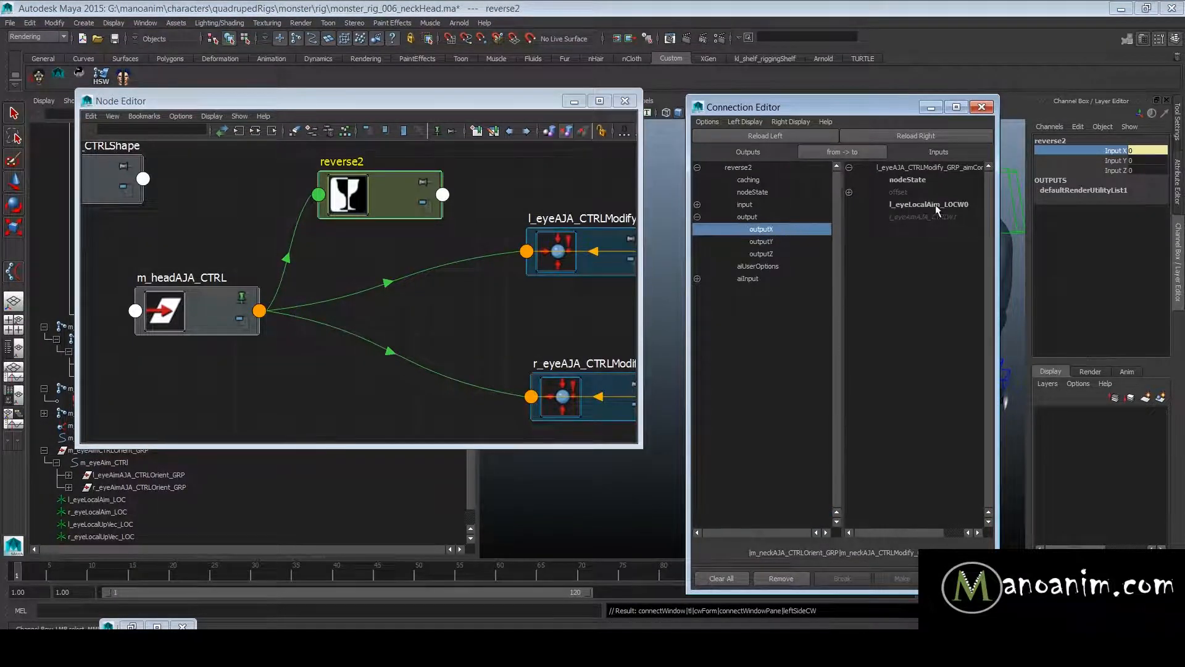
left_click(936, 205)
left_click(592, 383)
left_click(957, 135)
left_click(935, 205)
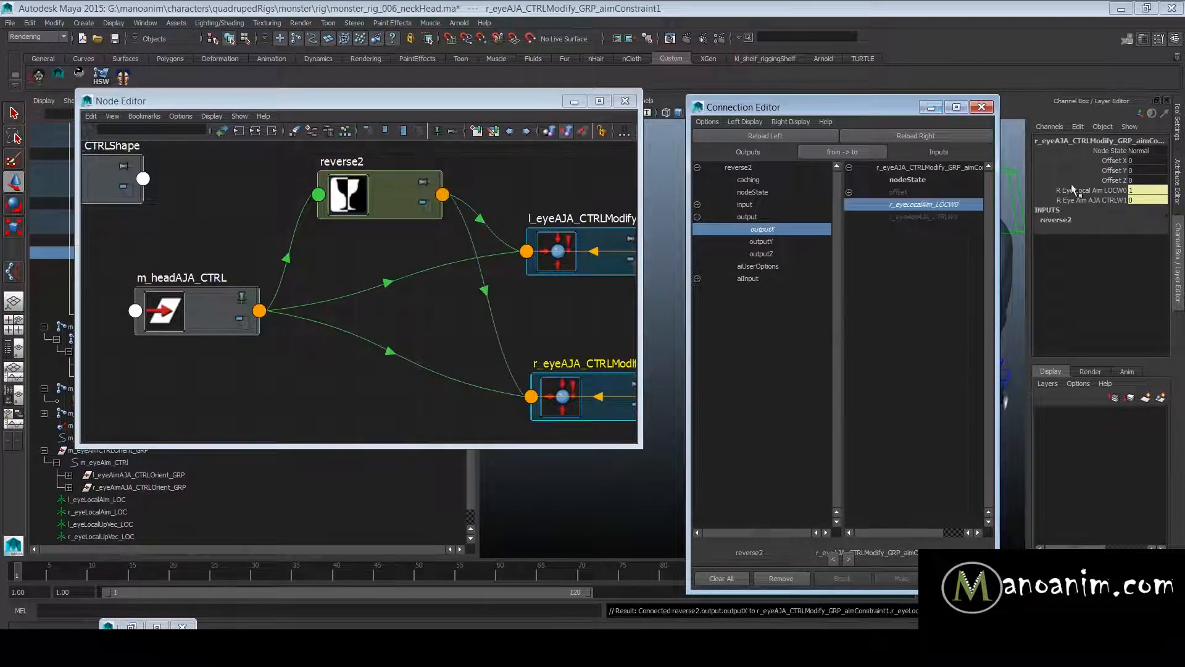
- Check the channels of m_headAJA_CTRL, reverse2 and the left eye aim constraint, and put away the Connection Editor and Node Editor
left_click(208, 309)
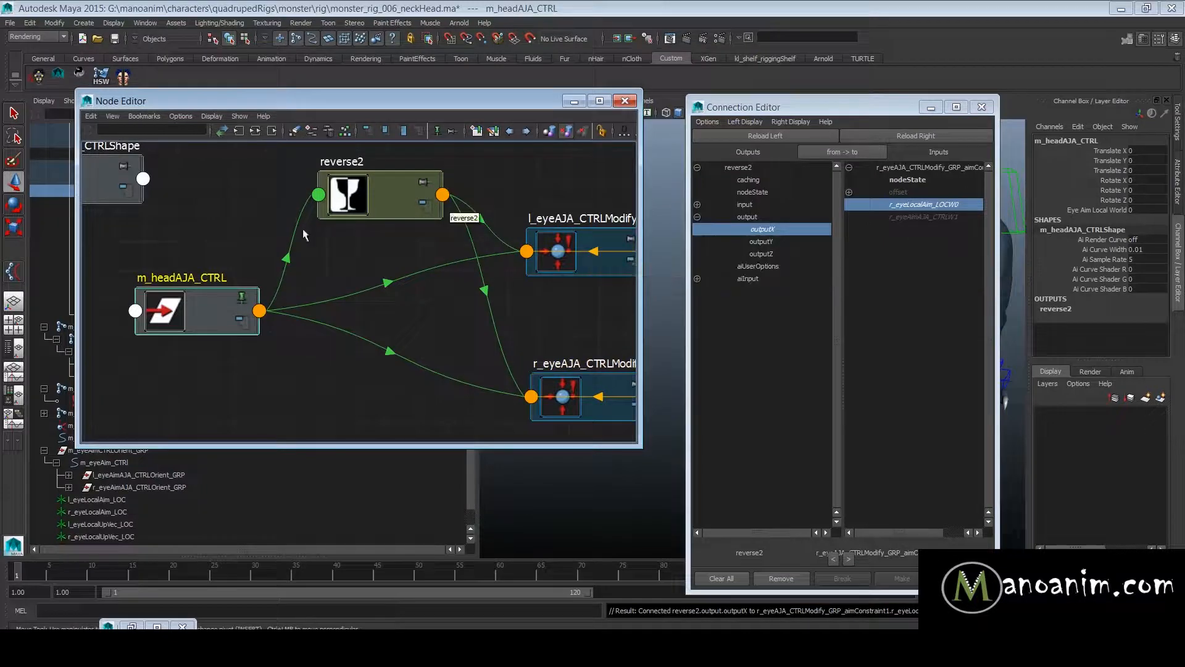
left_click(433, 193)
left_click(629, 246)
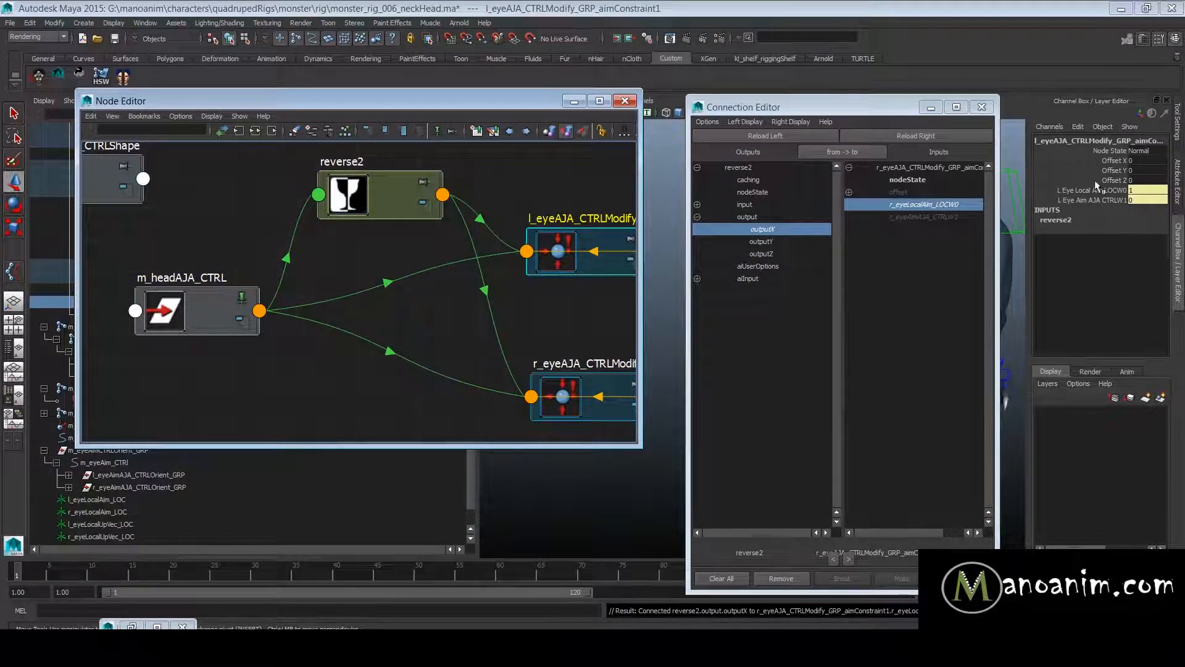
left_click(981, 107)
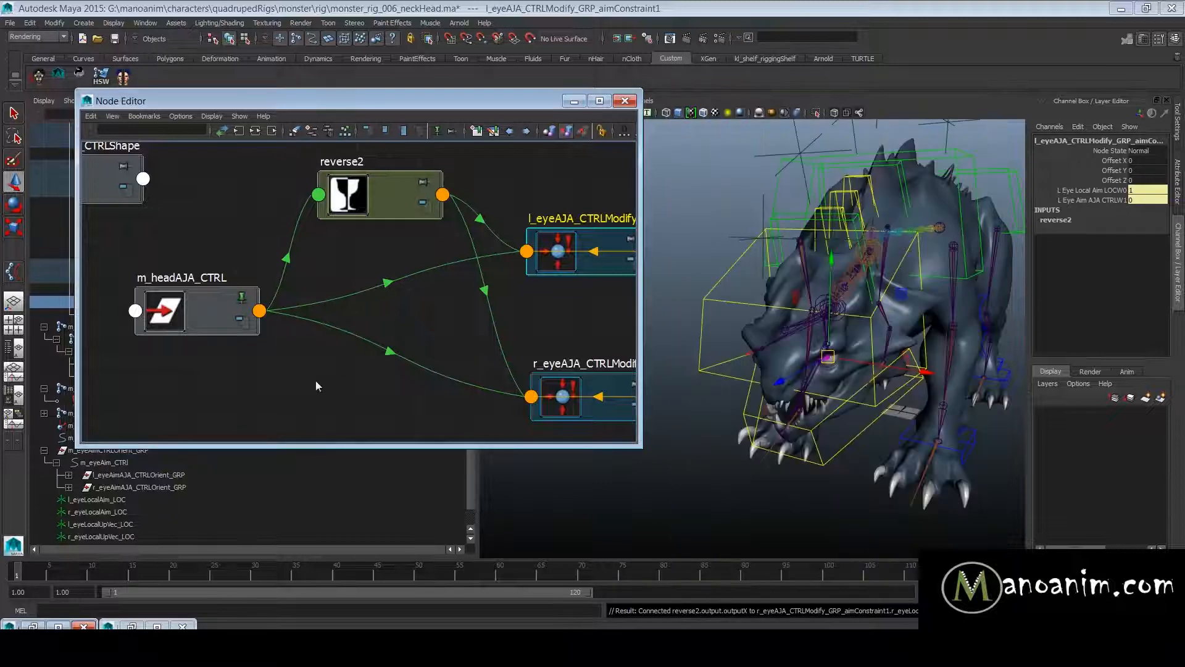
left_click(574, 101)
- Parent l_eyeLocalAim_LOC and r_eyeLocalAim_LOC under m_headAJA_CTRL
left_click_drag(109, 503, 121, 513)
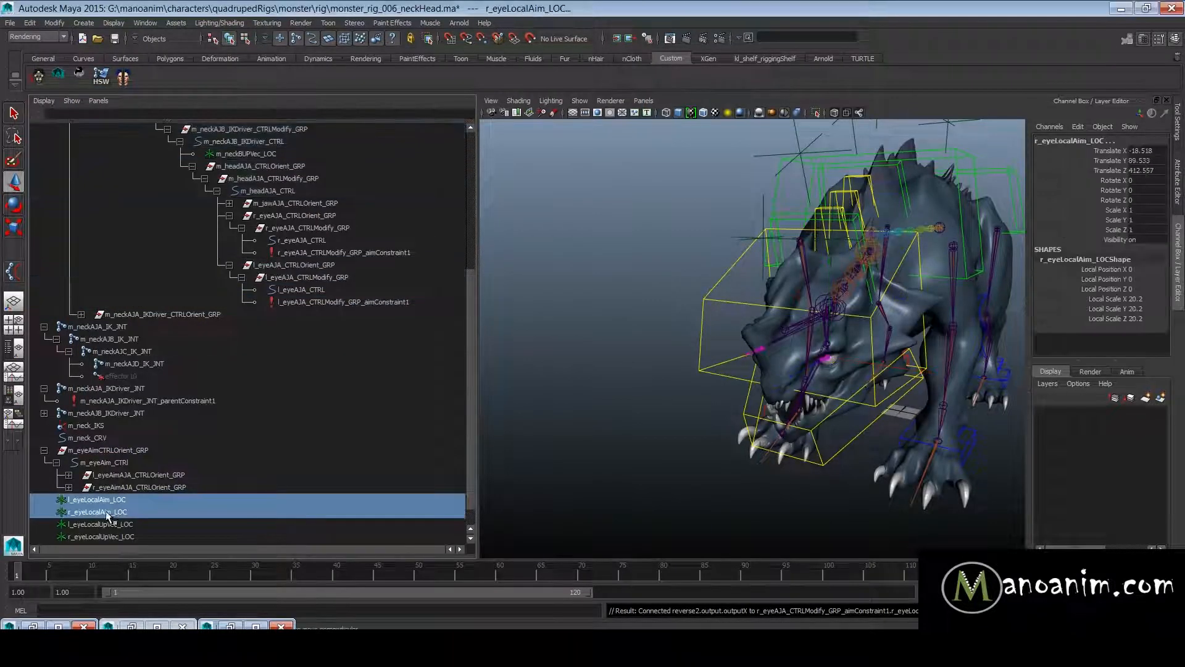
right_click_drag(849, 413, 690, 410, "alt")
middle_click_drag(691, 410, 804, 381, "alt")
right_click_drag(804, 381, 717, 436, "alt")
middle_click_drag(847, 260, 752, 300, "alt")
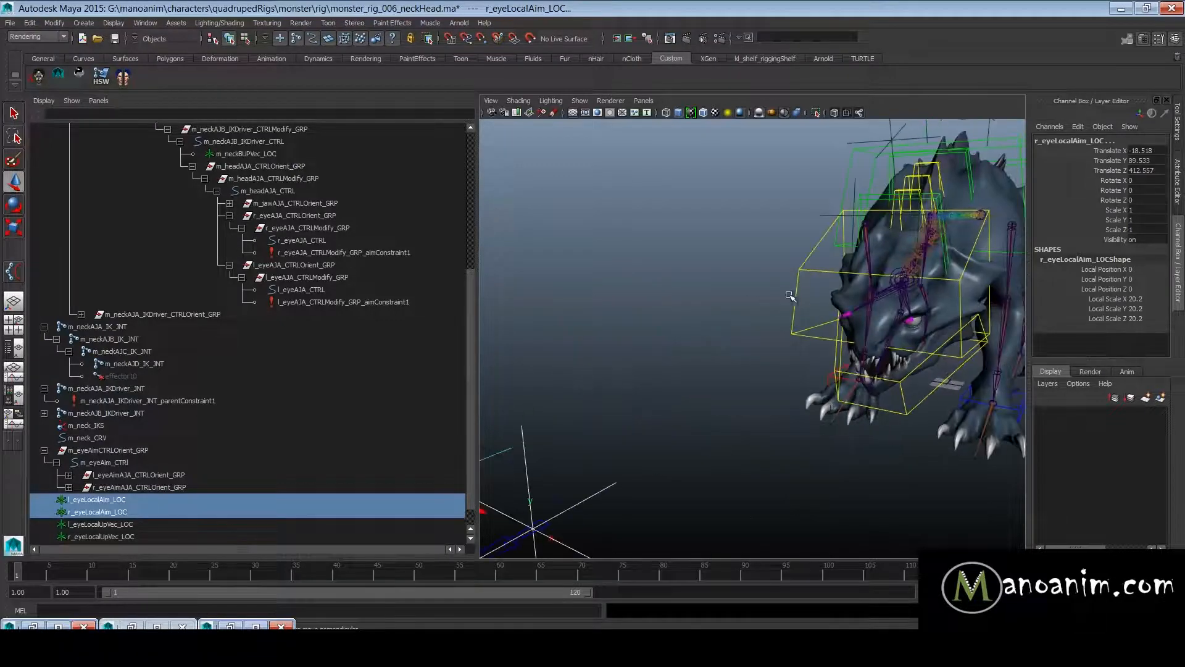
left_click(797, 292)
key("p")
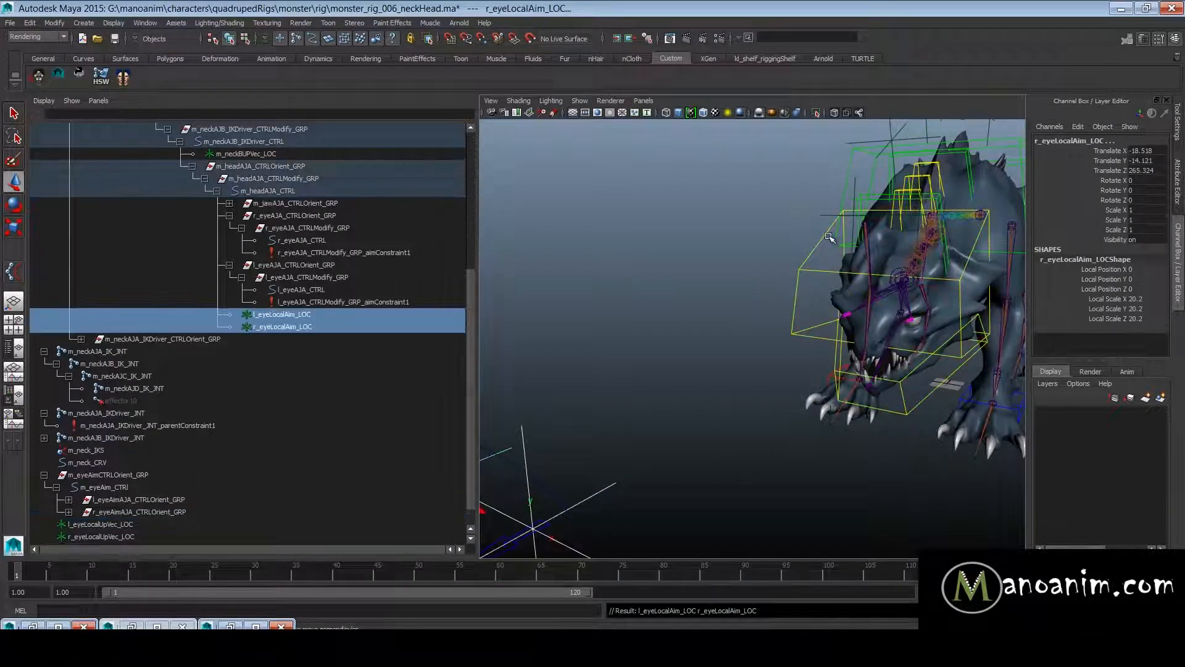
- Rotate m_headAJA_CTRL about -40 degrees in Y to test the eyes' local aim
left_click(800, 274)
left_click_drag(870, 301, 776, 326, "alt")
right_click_drag(776, 326, 852, 313, "alt")
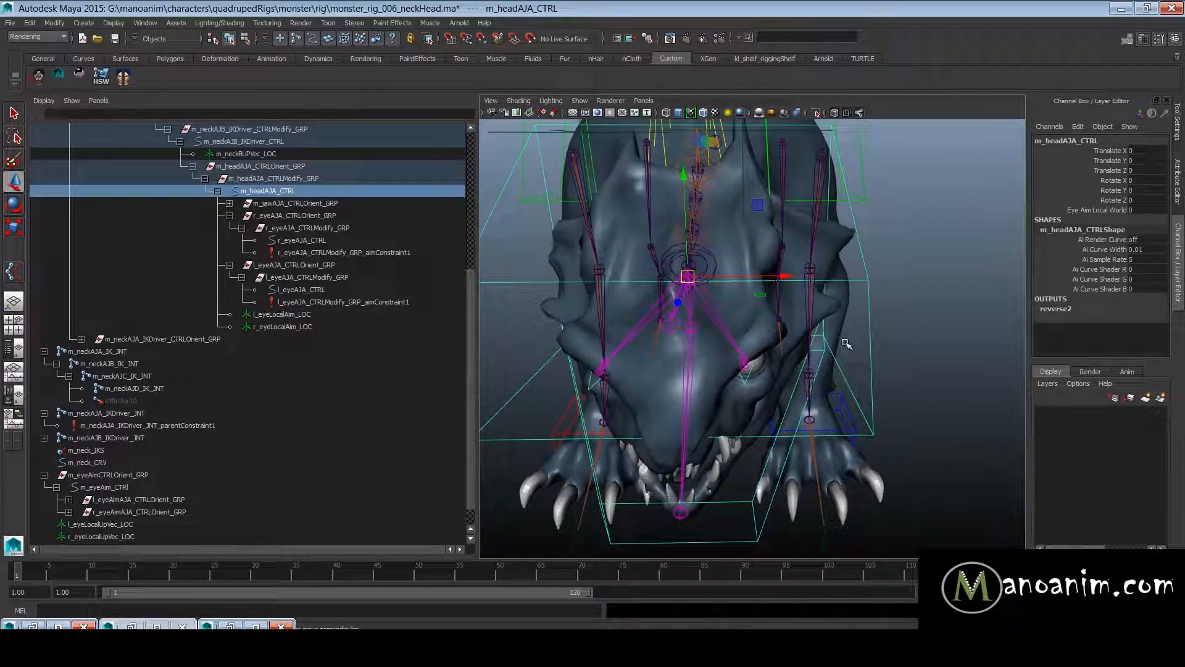
right_click_drag(884, 345, 849, 315, "alt")
middle_click_drag(775, 323, 835, 307, "alt")
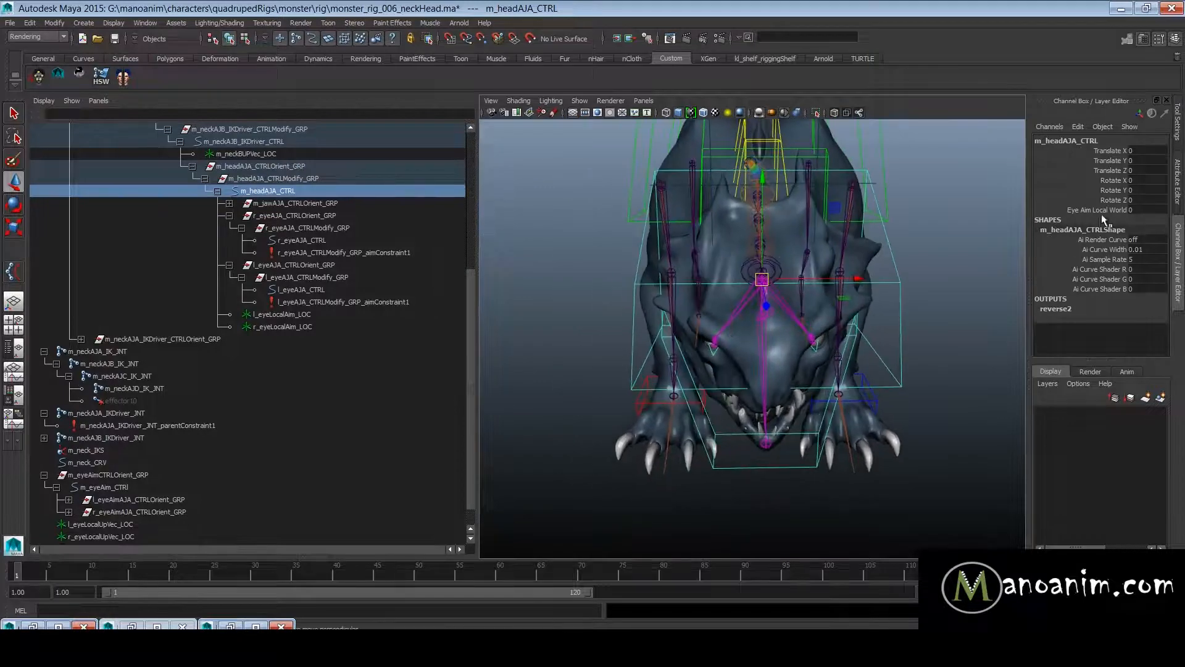
key("e")
left_click_drag(830, 299, 772, 327)
right_click_drag(772, 327, 749, 298, "alt")
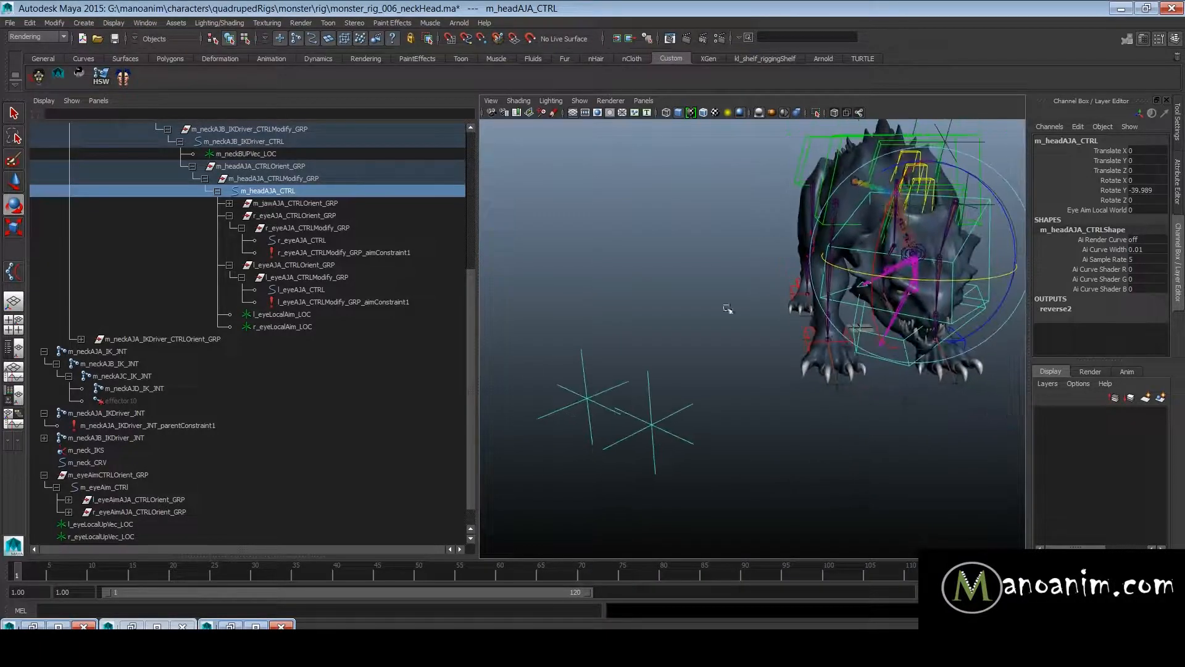
- Rotate m_headAJA_CTRL to about -7 degrees in X, 44.4 in Y and -0.6 in Z
left_click_drag(880, 280, 992, 248)
middle_click_drag(991, 250, 825, 267, "alt")
right_click_drag(825, 267, 902, 365, "alt")
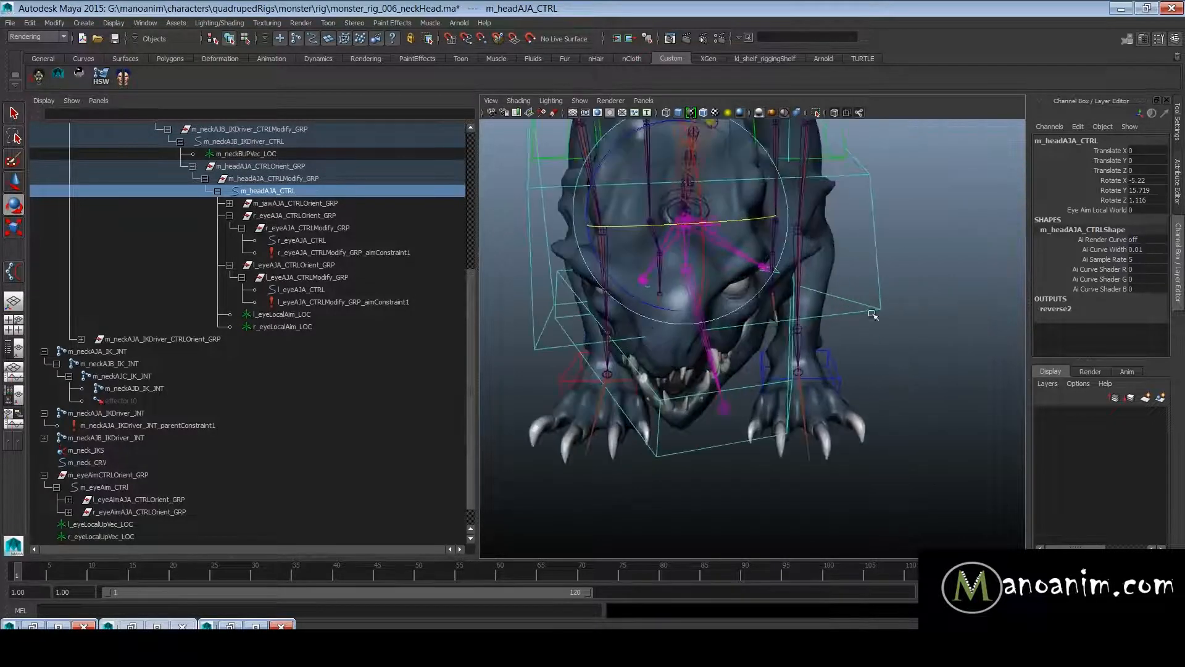
left_click_drag(902, 365, 822, 372, "alt")
left_click_drag(690, 280, 729, 265)
right_click_drag(805, 380, 642, 365, "alt")
middle_click_drag(642, 364, 655, 290, "alt")
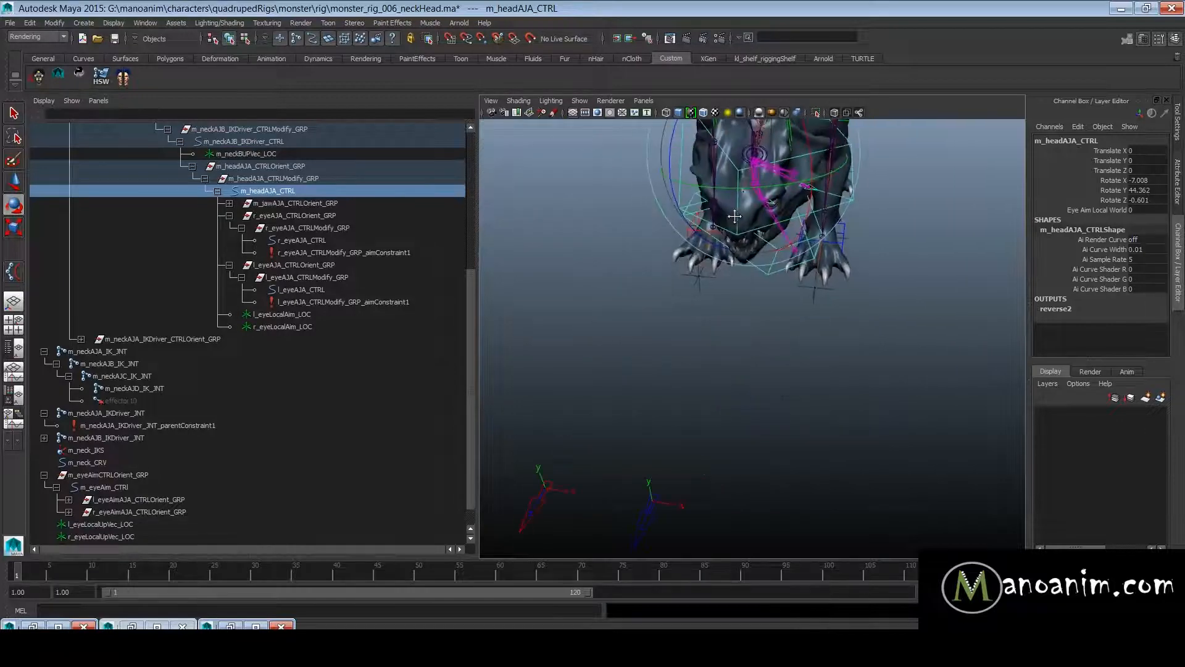
left_click_drag(654, 290, 688, 273, "alt")
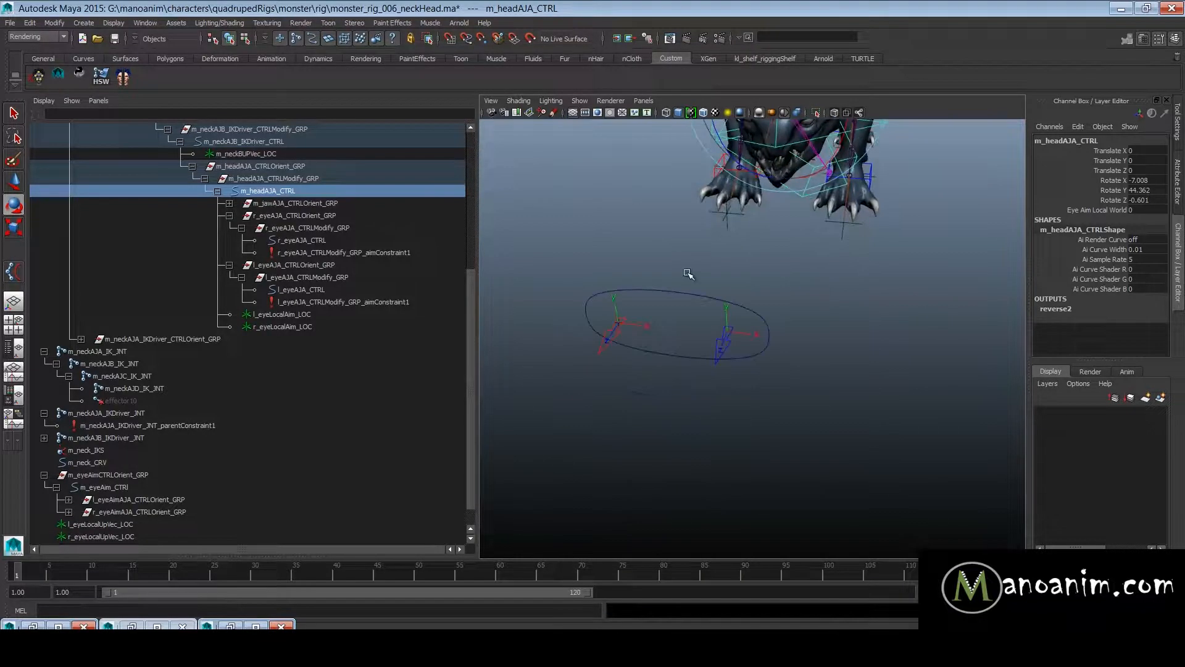
- Set Eye Aim Local World on m_headAJA_CTRL to 1 and view the eyes on the turned head
left_click_drag(667, 284, 722, 342, "alt")
right_click_drag(722, 341, 865, 402, "alt")
middle_click_drag(766, 284, 845, 393, "alt")
left_click(1111, 211)
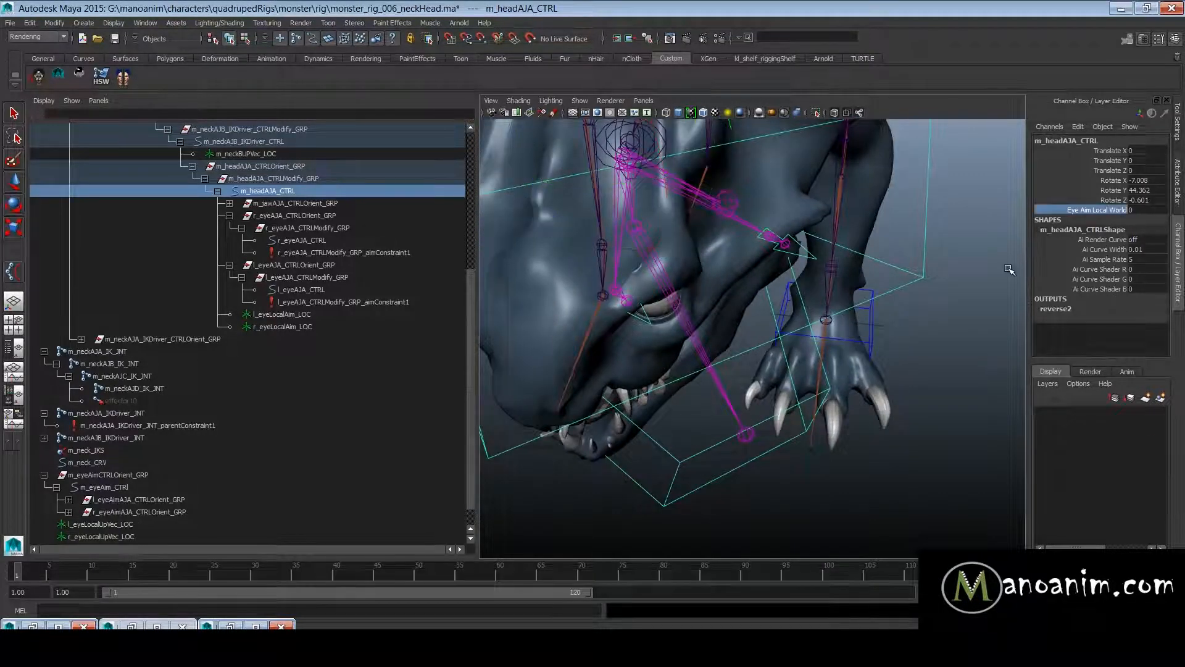
middle_click_drag(747, 291, 811, 307)
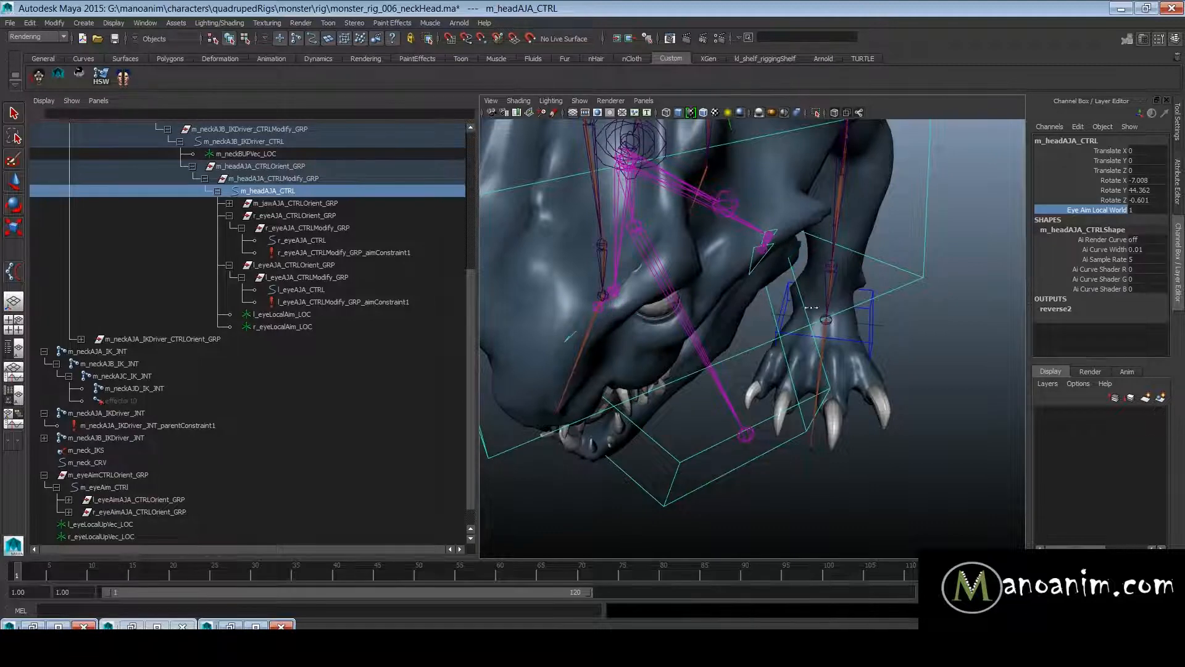
right_click_drag(777, 338, 719, 408, "alt")
middle_click_drag(719, 408, 820, 307, "alt")
key("w")
left_click(774, 344)
left_click_drag(760, 368, 955, 324)
left_click_drag(931, 374, 838, 404)
key("ctrl+z")
- Examine the turned head and its eye controls from several angles with m_headAJA_CTRL selected
middle_click_drag(854, 272, 749, 426, "alt")
right_click_drag(749, 426, 919, 408, "alt")
left_click_drag(869, 326, 797, 231, "alt")
middle_click_drag(796, 232, 790, 367, "alt")
left_click(653, 271)
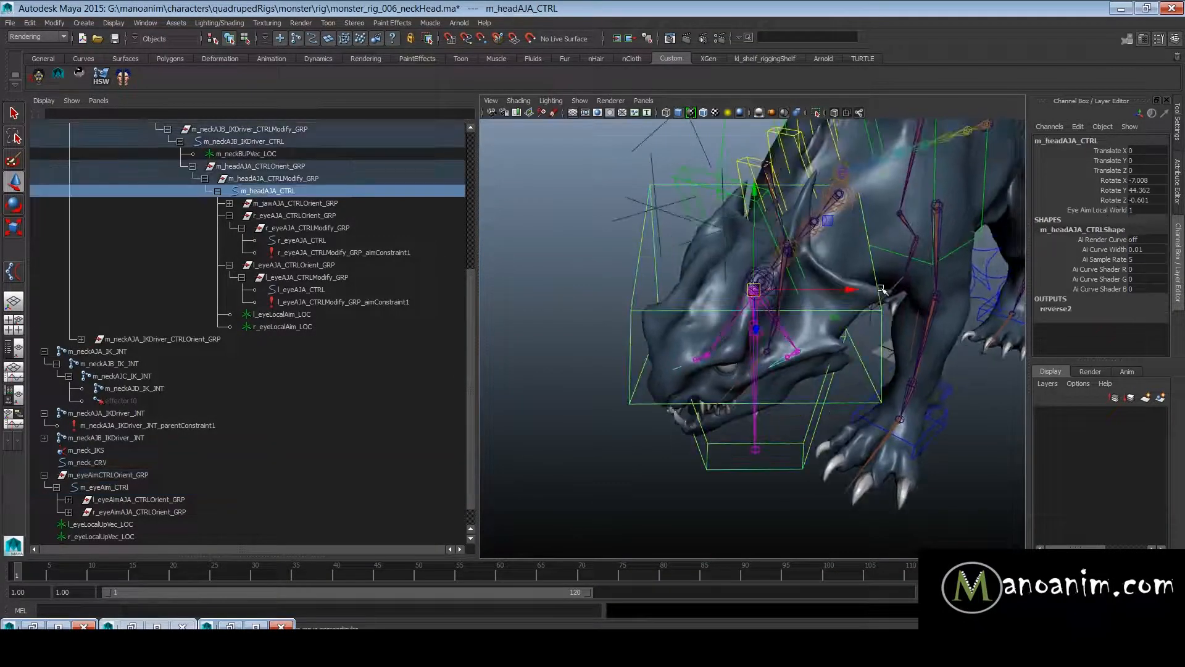
- Reset the X, Y and Z rotation of m_headAJA_CTRL to 0
left_click_drag(1149, 180, 1131, 199)
type("0")
key("Return")
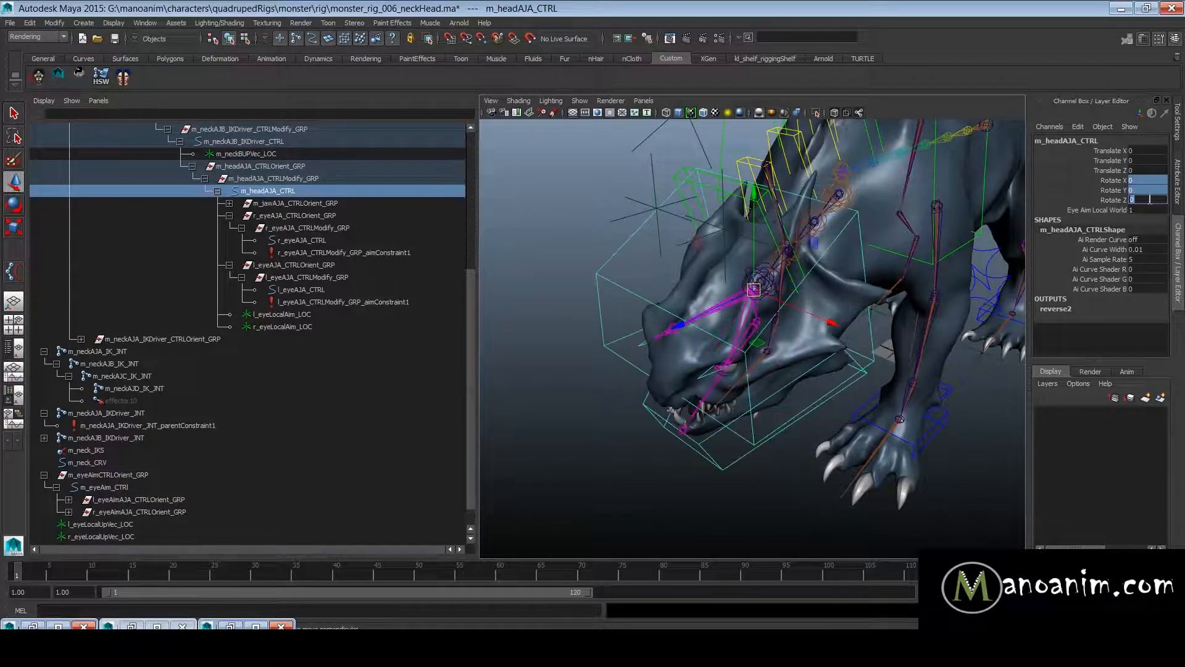
- Rotate m_headAJA_CTRL about 55 degrees in Z to test how the eyes react when the head tilts
right_click_drag(835, 370, 726, 362, "alt")
middle_click_drag(726, 363, 769, 298, "alt")
right_click_drag(768, 299, 815, 296, "alt")
middle_click_drag(815, 297, 817, 408, "alt")
right_click_drag(816, 408, 857, 403, "alt")
middle_click_drag(857, 402, 846, 361, "alt")
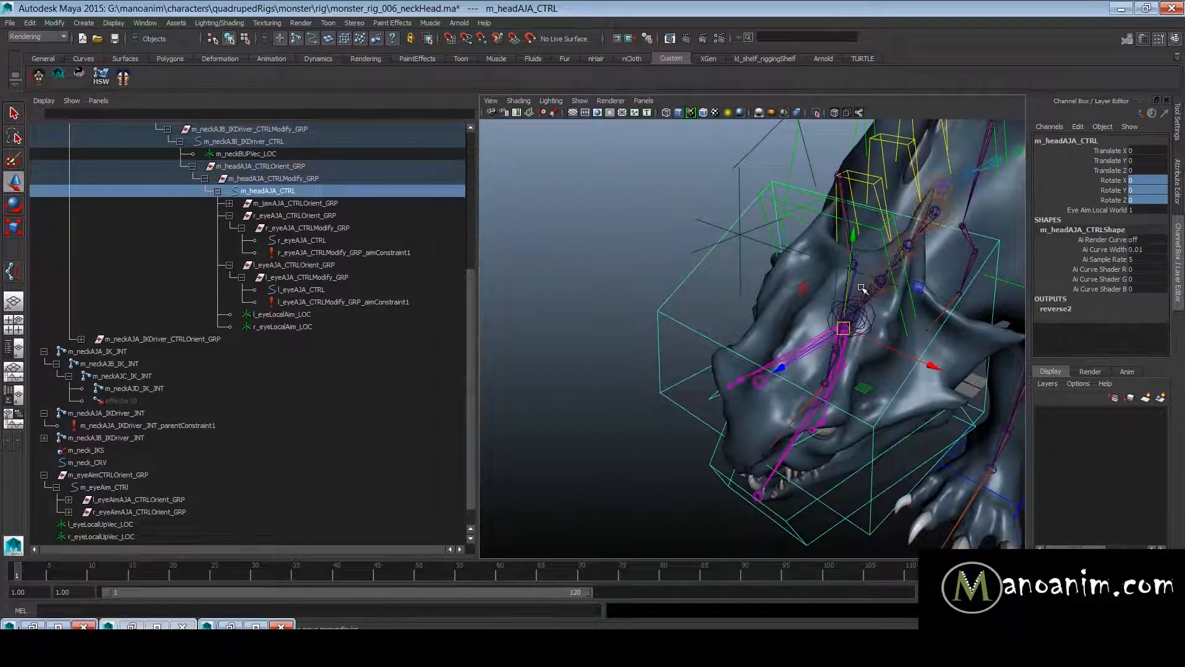
left_click_drag(808, 344, 855, 361, "alt")
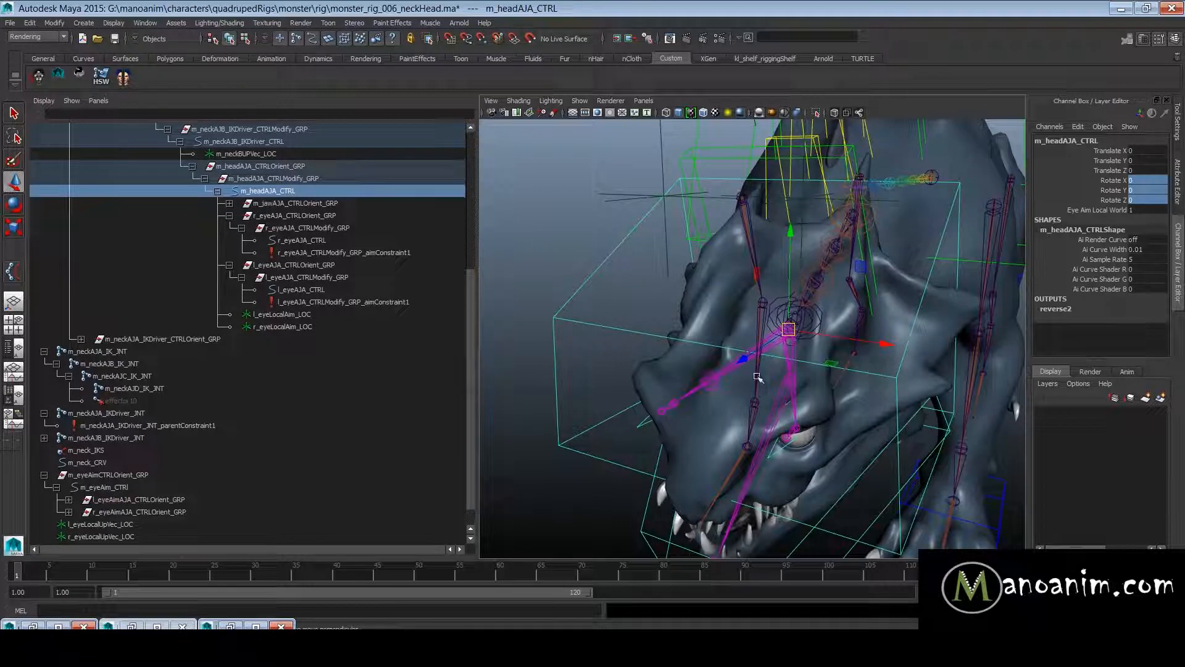
left_click_drag(791, 368, 832, 320, "alt")
key("e")
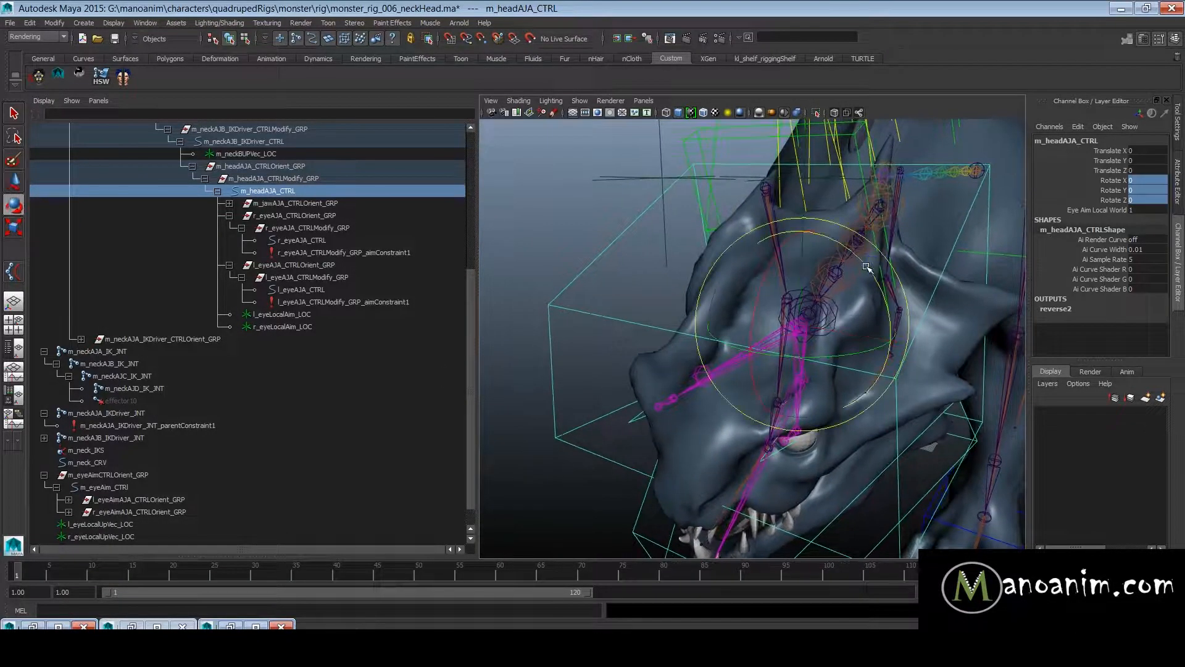
left_click_drag(862, 269, 936, 311)
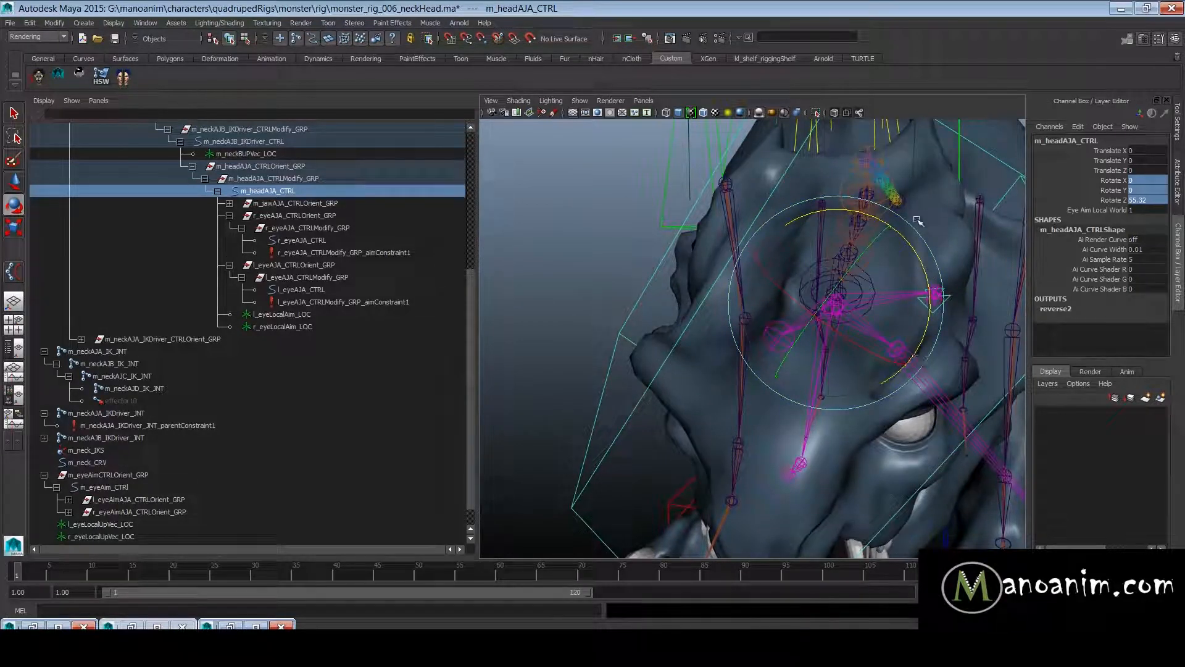
key("w")
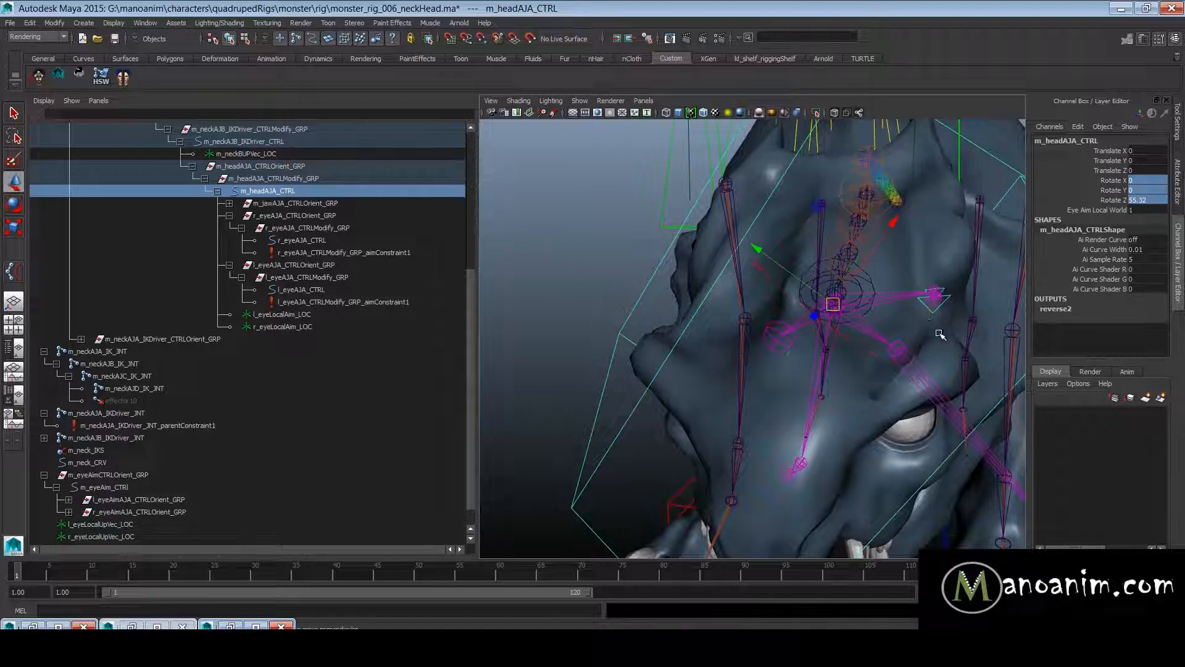
right_click_drag(902, 284, 911, 309, "alt")
left_click_drag(931, 323, 911, 322, "alt")
left_click_drag(834, 156, 885, 241, "alt")
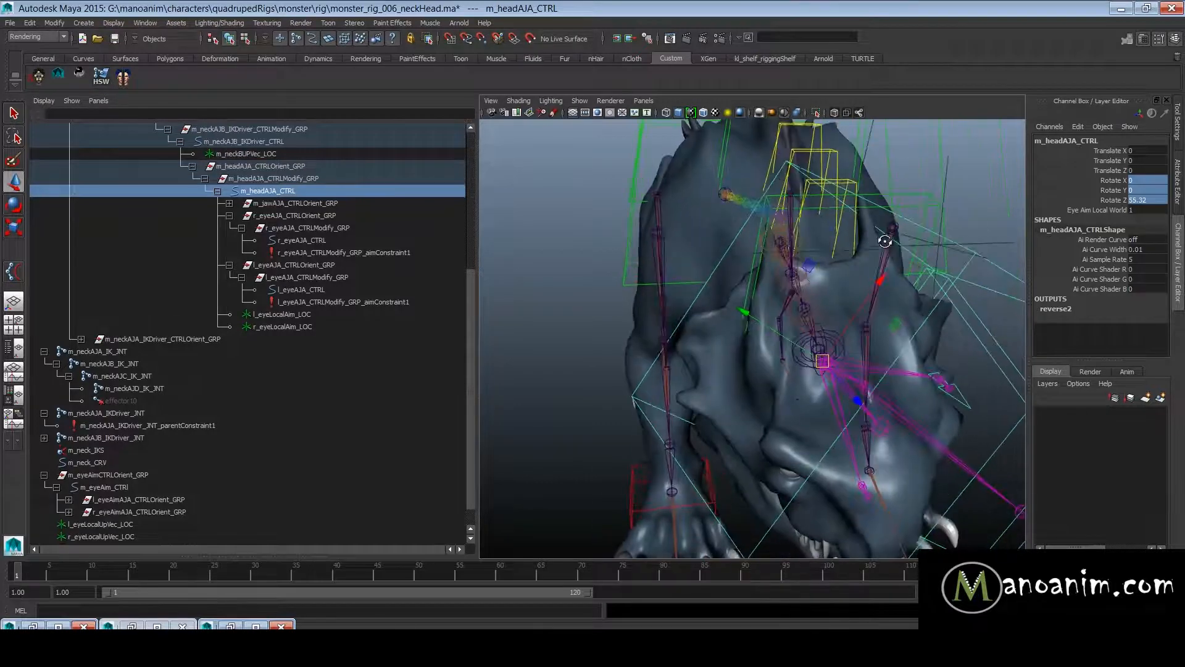
- Try moving l_eyeLocalUpVec_LOC about -31.7 units in X, and undo the move and the head tilt
left_click(1007, 243)
left_click_drag(995, 242, 880, 258, "alt")
left_click(1000, 242)
key("ctrl+z")
key("ctrl+z")
key("ctrl+z")
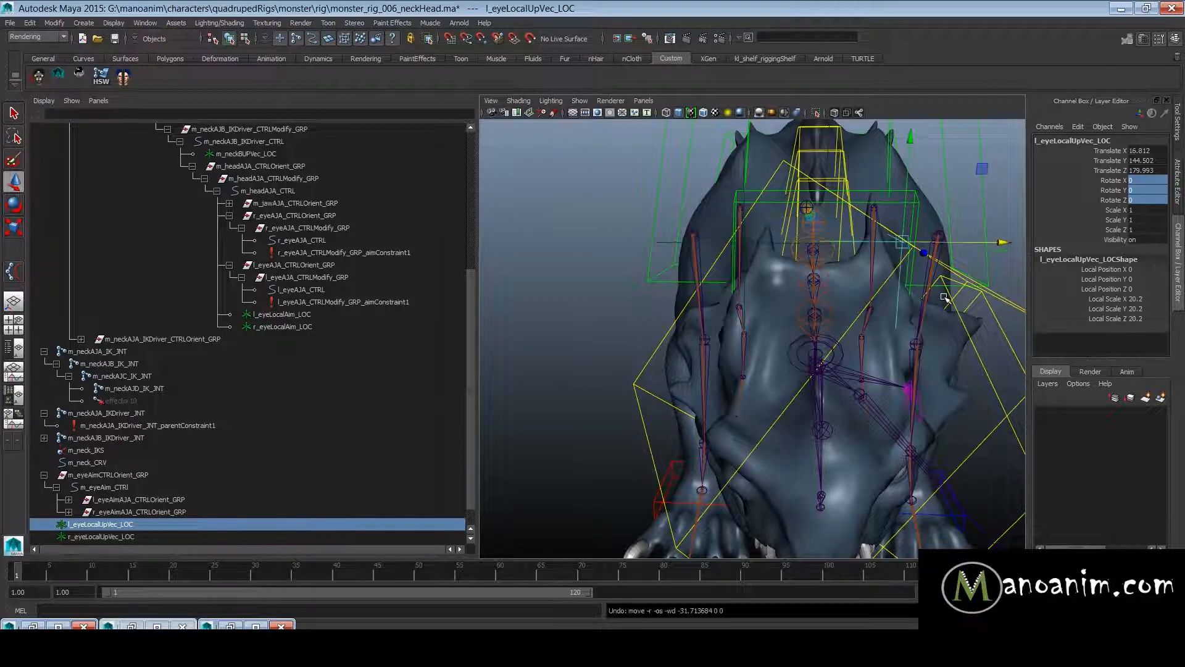
- Parent l_eyeLocalUpVec_LOC and r_eyeLocalUpVec_LOC under m_headAJA_CTRL
left_click_drag(936, 314, 669, 272, "alt")
left_click_drag(669, 272, 770, 275, "alt")
scroll(770, 275, "up", 3)
left_click(572, 320, "shift")
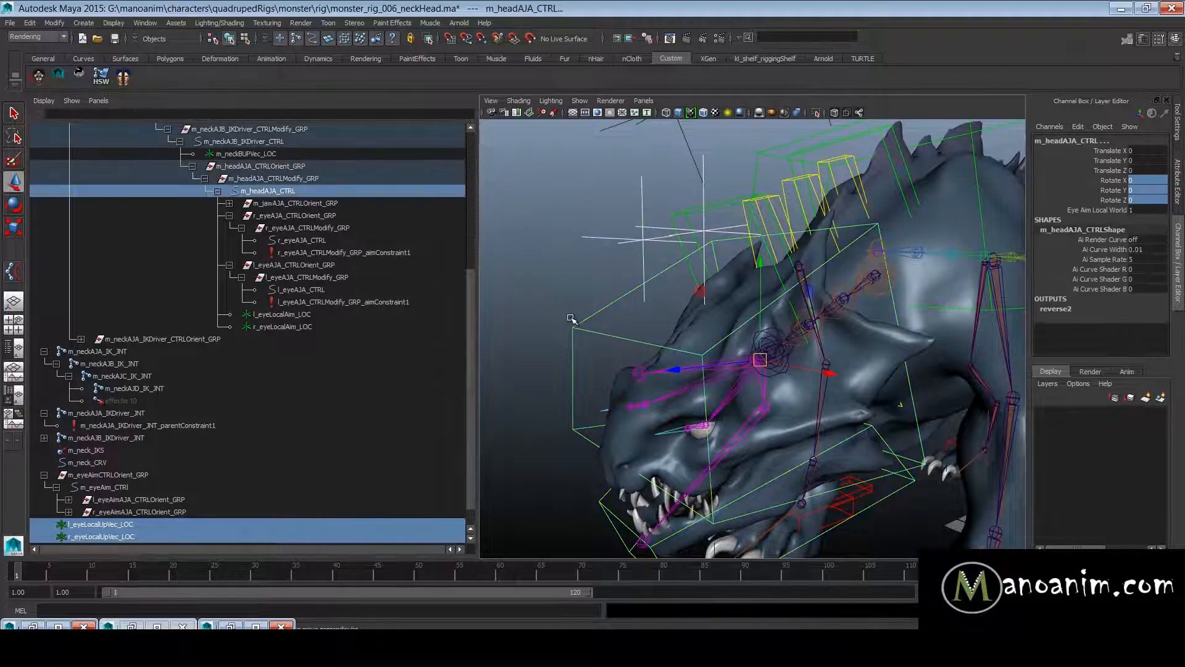
key("p")
- Rotate m_headAJA_CTRL to test the eyes with the parented up-vector locators, and undo the rotation
left_click(645, 343)
left_click_drag(690, 320, 829, 314, "alt")
right_click_drag(829, 315, 897, 291, "alt")
key("e")
left_click_drag(884, 287, 842, 243)
right_click_drag(931, 391, 683, 336, "alt")
key("ctrl+z")
left_click_drag(683, 336, 571, 352, "alt")
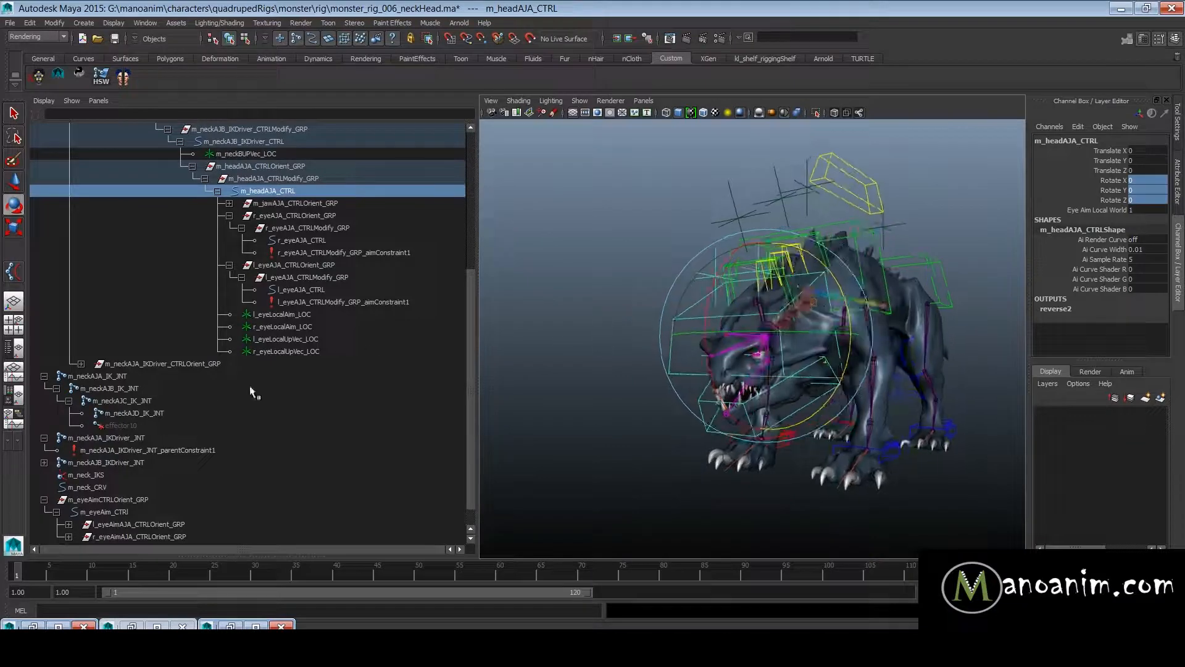
- Collapse the m_neckAJA_CTRLOrient_GRP and m_neckAJA_IK_JNT hierarchies in the Outliner
scroll(252, 390, "up", 5)
left_click(44, 241)
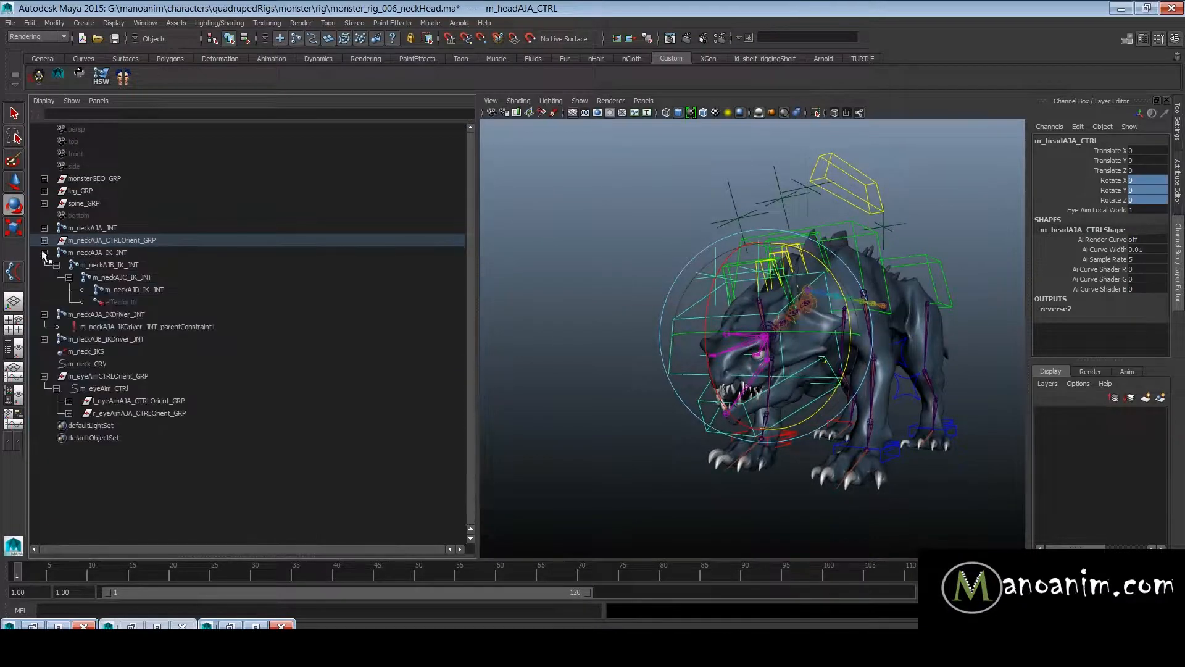
left_click(43, 253)
scroll(888, 312, "up", 5)
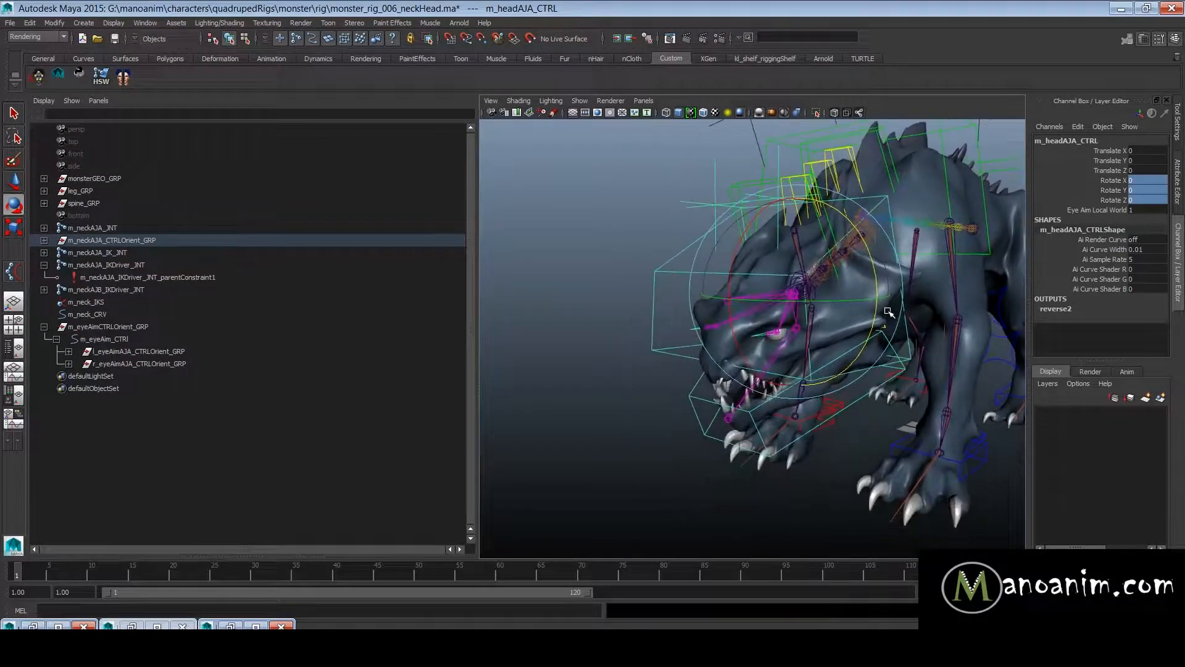
scroll(888, 312, "up", 4)
key("w")
left_click(628, 466)
scroll(792, 392, "down", 3)
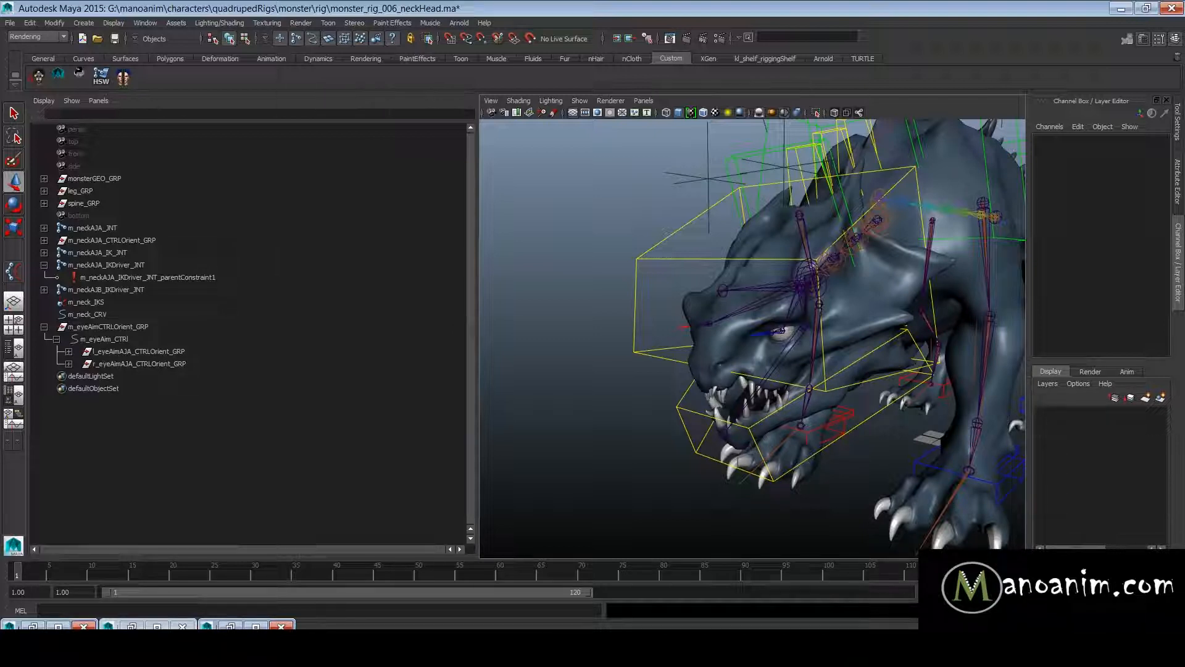
left_click(642, 262)
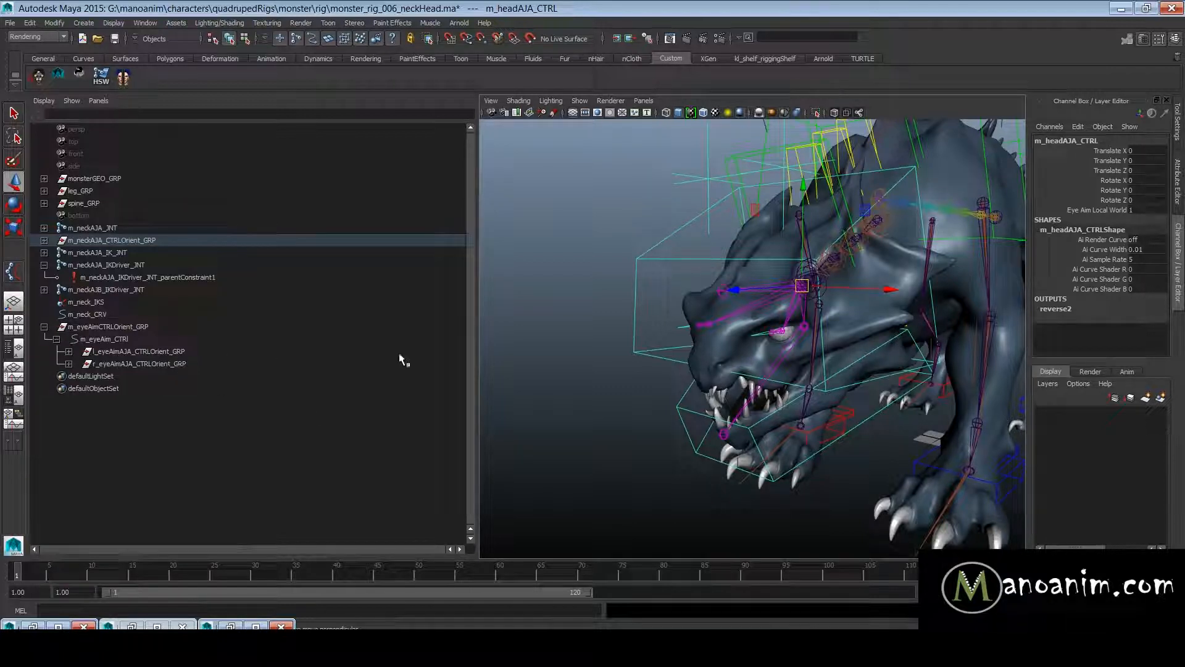
left_click(583, 294)
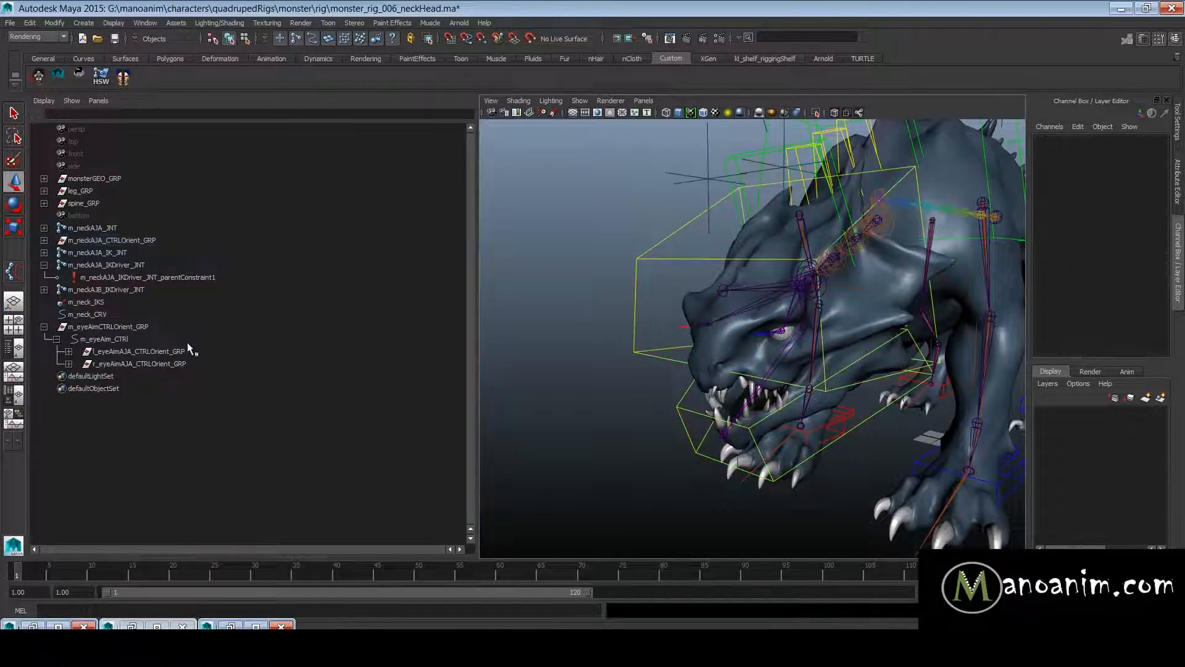
- Collapse the m_eyeAimCTRLOrient_GRP and m_neckAJA_IKDriver_JNT hierarchies in the Outliner
left_click(43, 326)
left_click(128, 334)
left_click(147, 327)
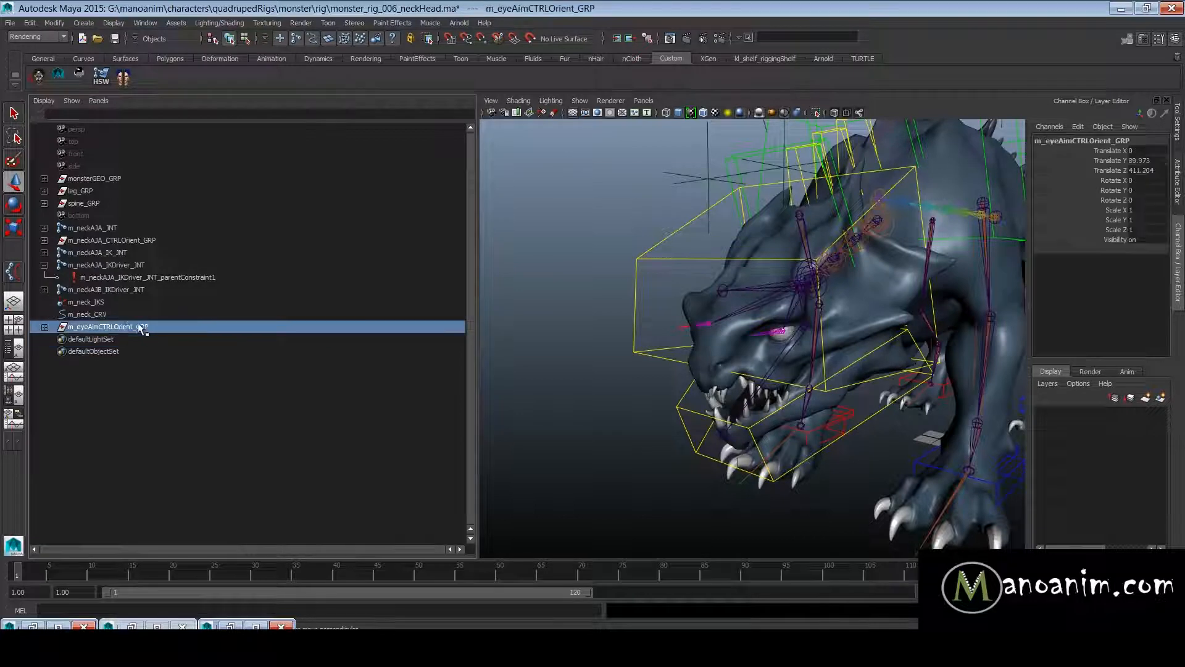
left_click(44, 264)
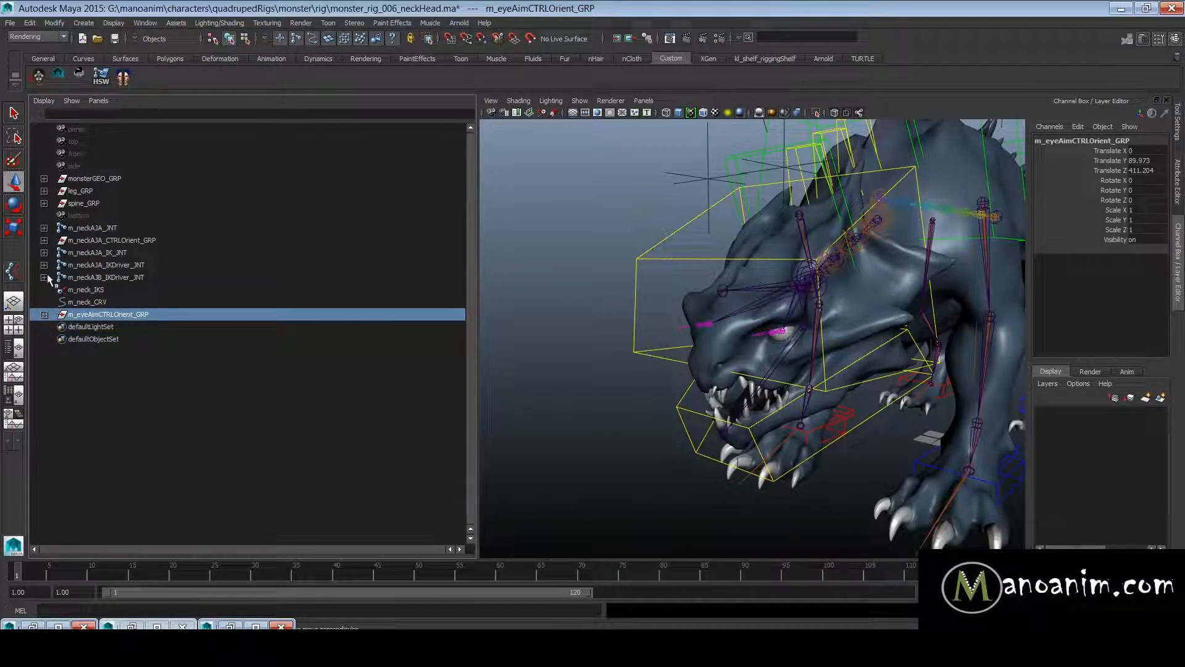
- Group all top-level nodes from m_neckAJA_JNT through m_eyeAimCTRLOrient_GRP and name the group neckHead_GRP
left_click_drag(62, 229, 105, 318)
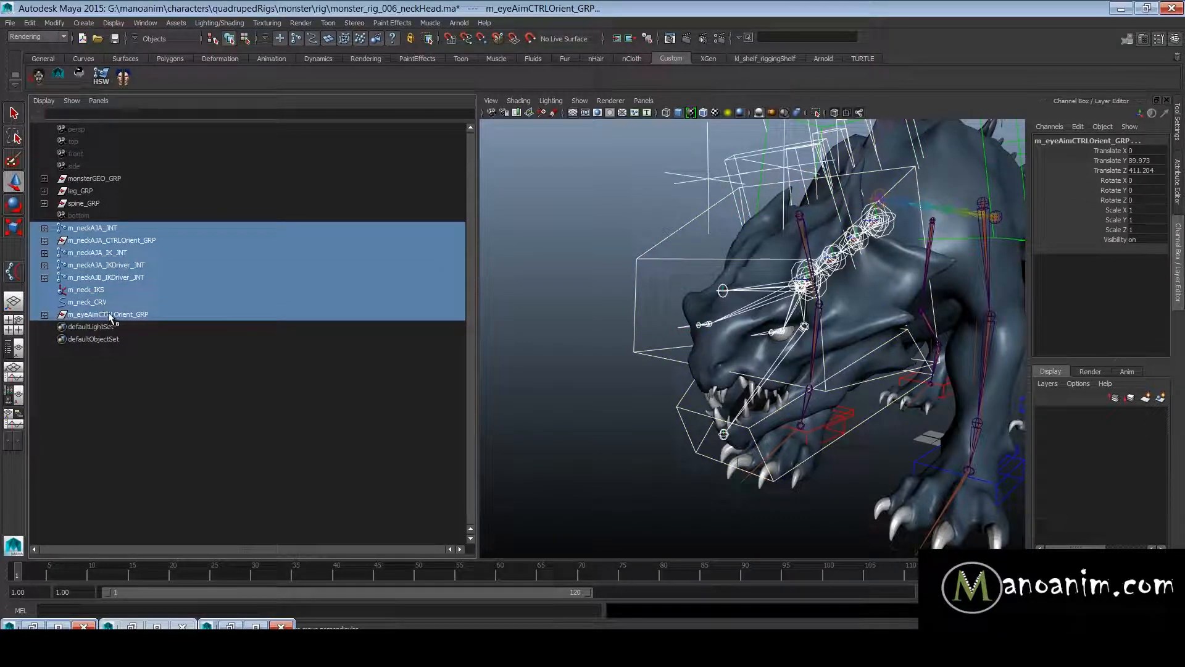
key("ctrl+g")
double_click(103, 229)
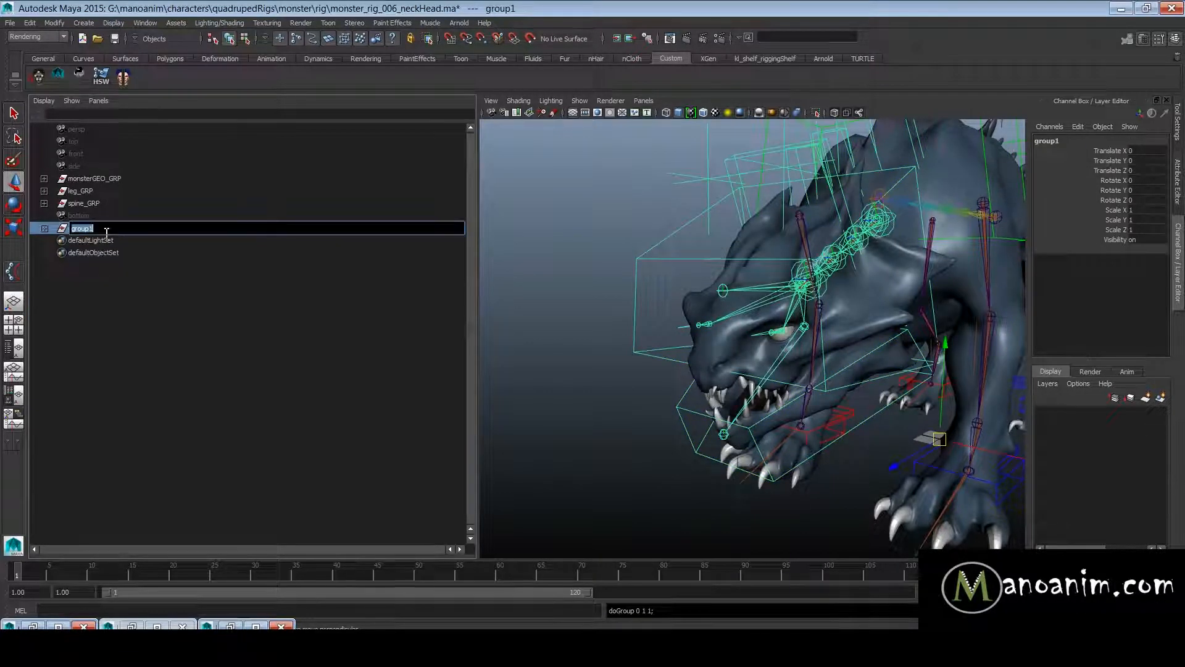
type("head")
type("ckHead_GRP")
key("Return")
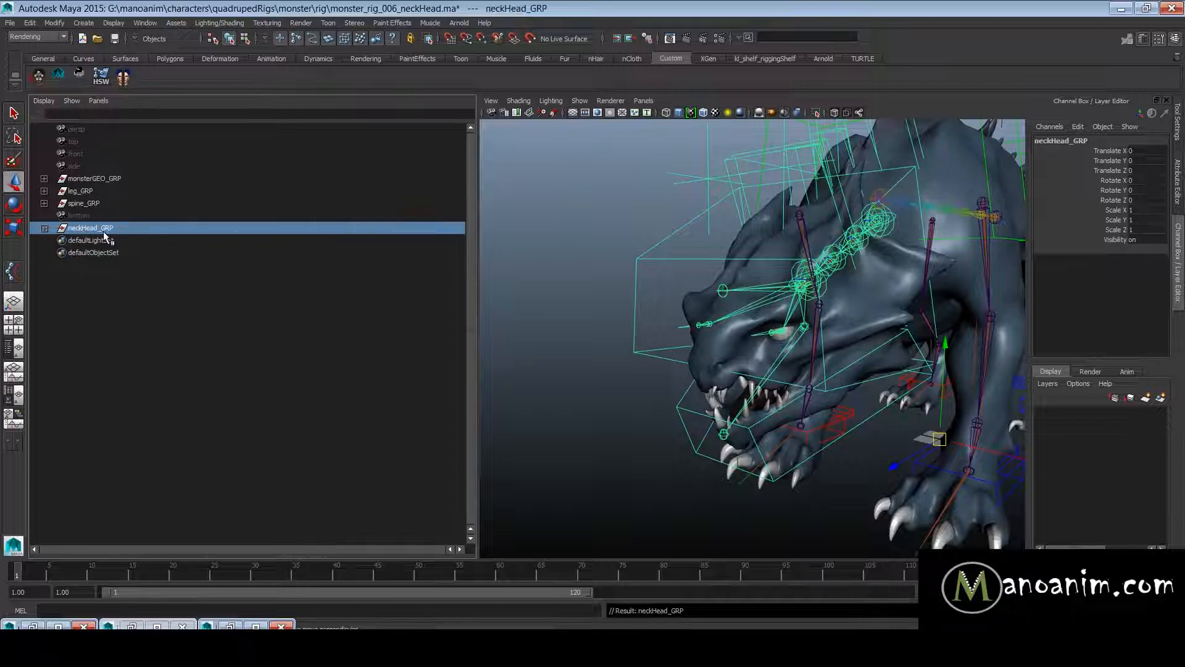
- Expand neckHead_GRP and examine where m_eyeAimCTRLOrient_GRP sits in front of the monster's head
left_click(44, 228)
left_click(121, 327)
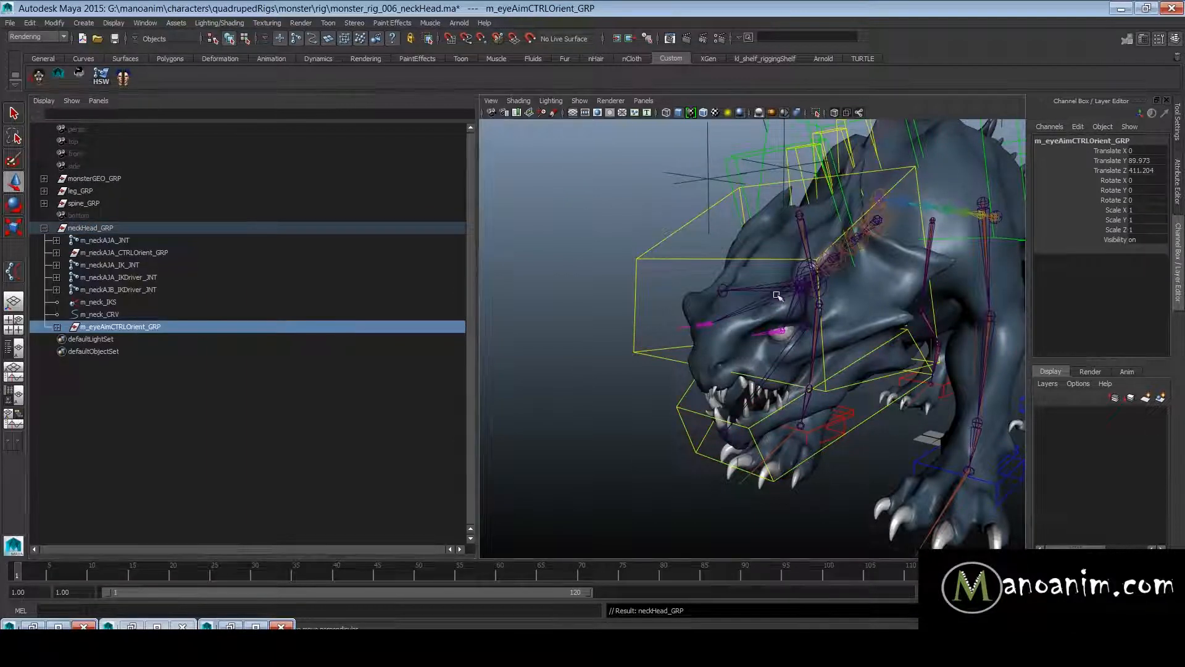
scroll(812, 267, "down", 5)
key("f")
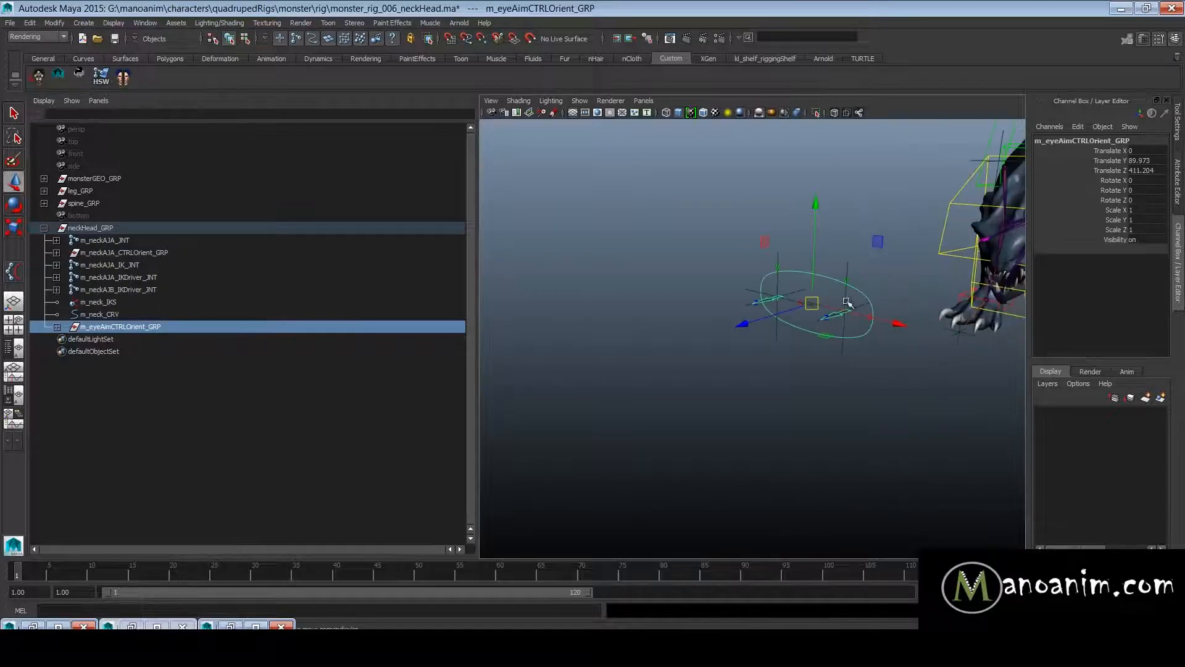
left_click_drag(912, 252, 850, 288, "alt")
right_click_drag(824, 287, 775, 272, "alt")
left_click_drag(889, 290, 849, 299, "alt")
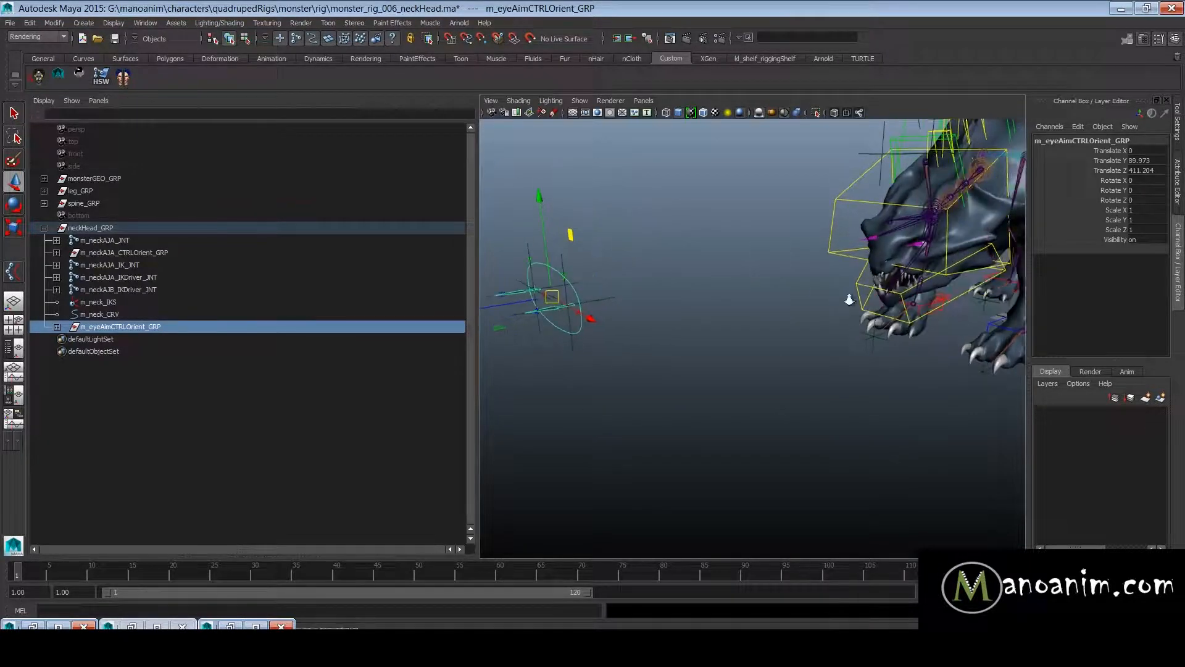
right_click_drag(850, 299, 803, 303, "alt")
middle_click_drag(871, 309, 735, 309, "alt")
left_click_drag(736, 310, 783, 400, "alt")
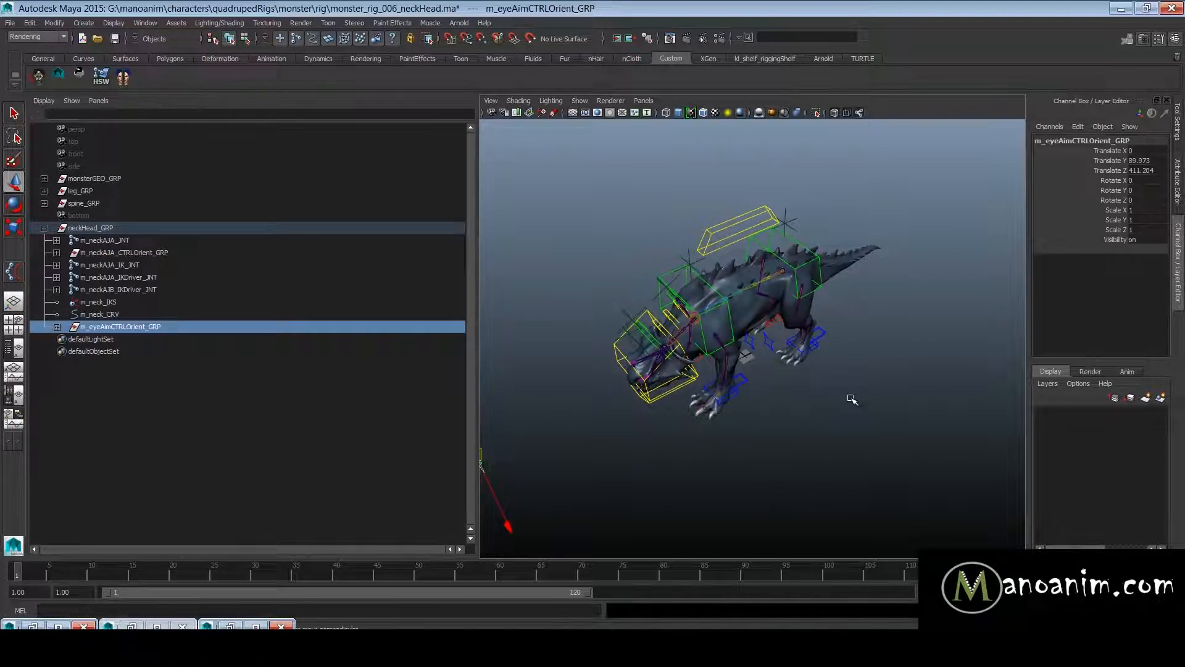
left_click(241, 369)
left_click(124, 328)
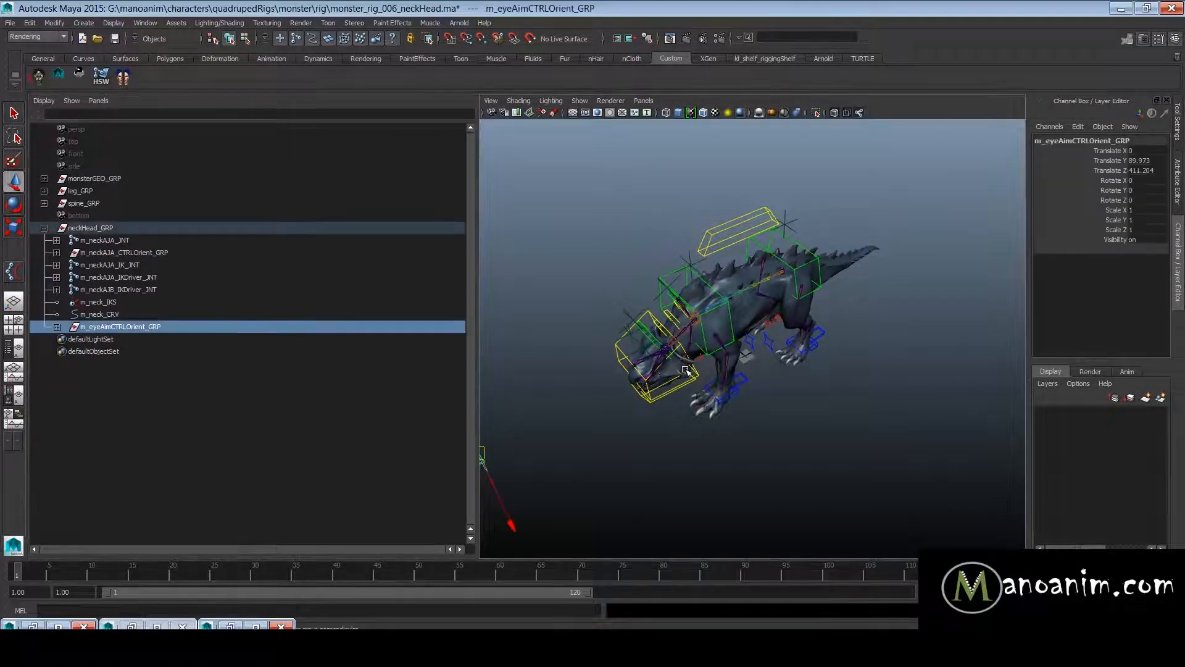
right_click_drag(663, 365, 625, 364, "alt")
left_click_drag(625, 363, 688, 362, "alt")
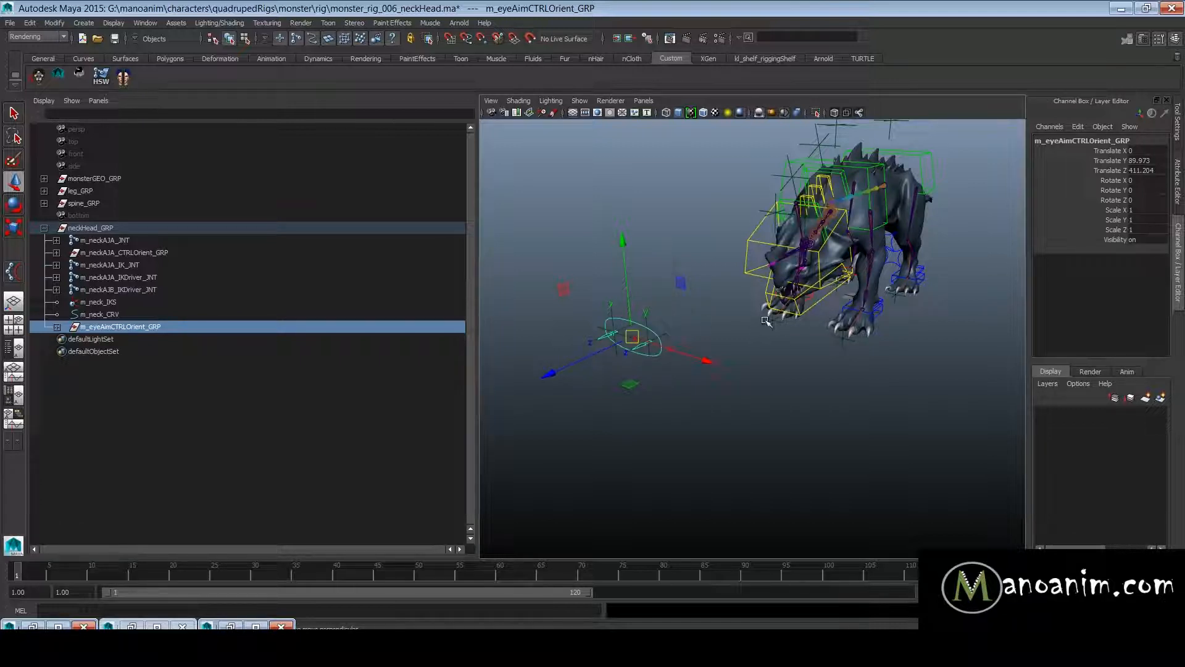
- Clear the selection and examine the whole monster rig from the side
left_click(786, 394)
left_click_drag(786, 394, 949, 324, "alt")
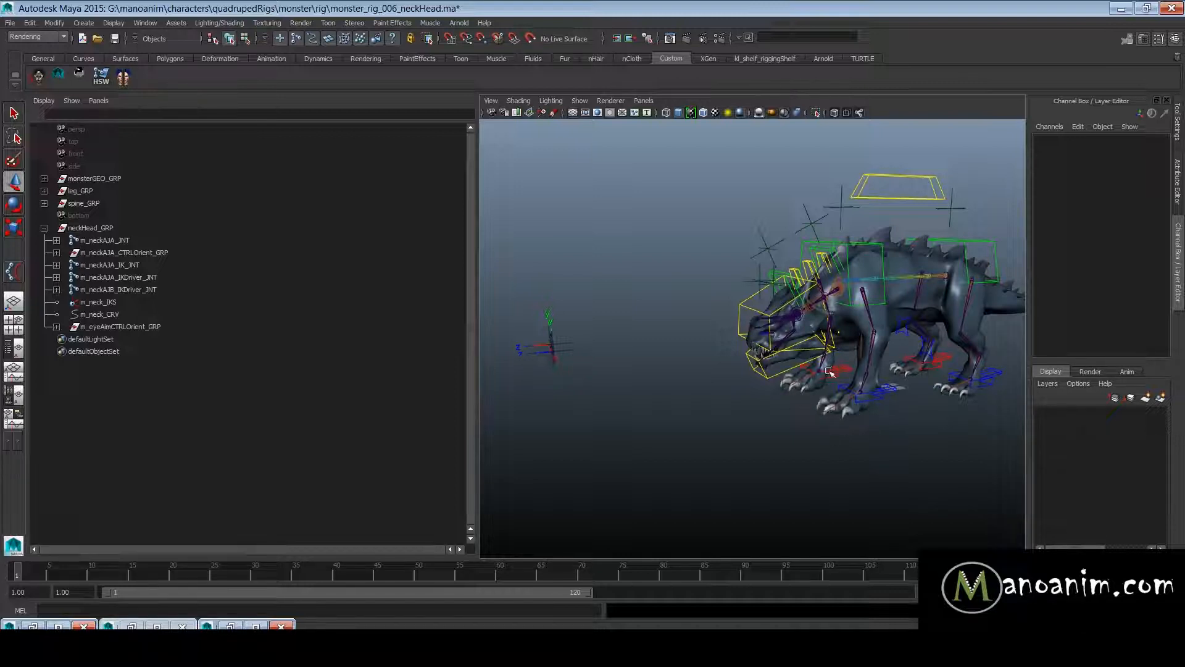
scroll(901, 284, "down", 2)
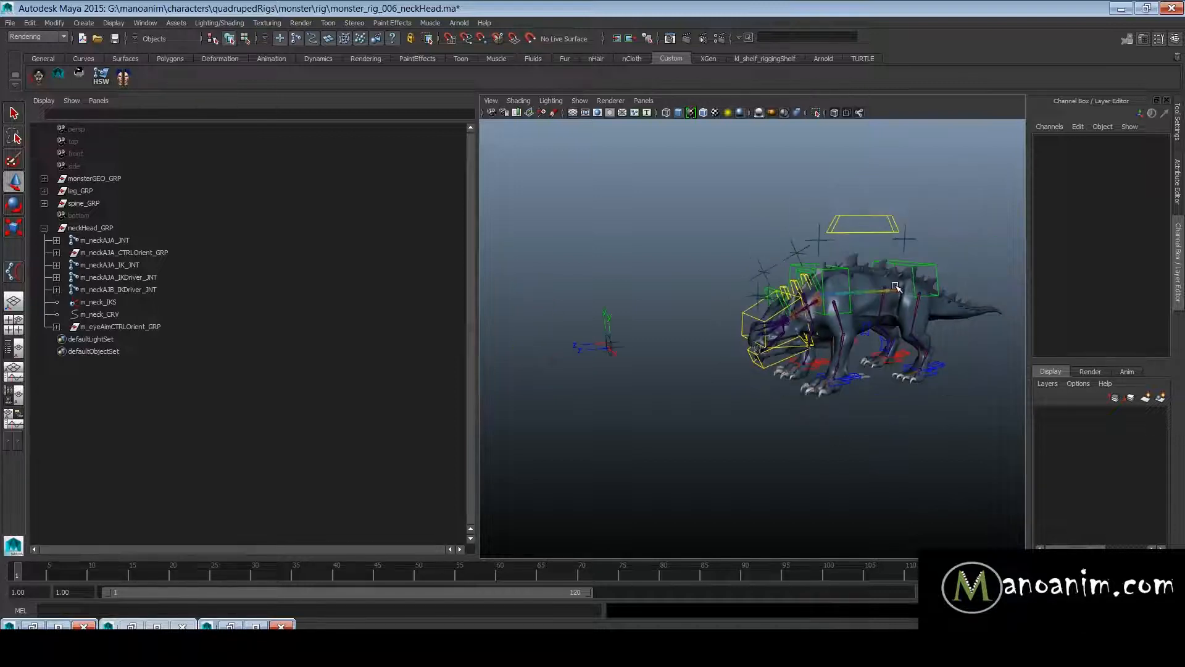
scroll(914, 312, "up", 2)
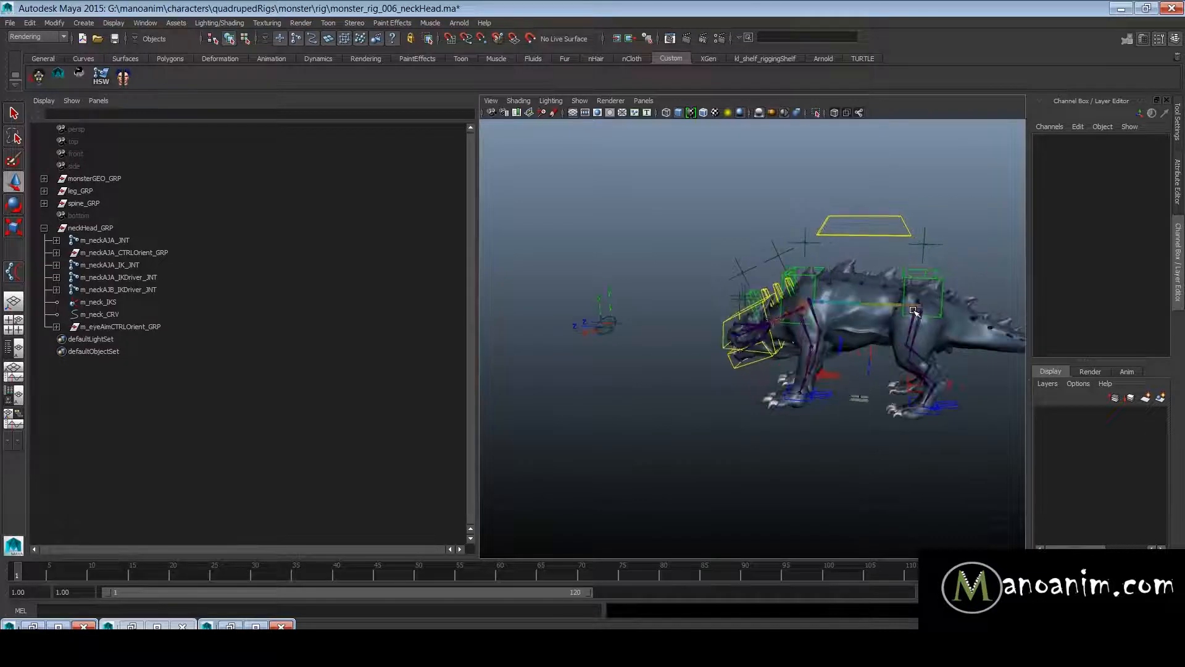
scroll(914, 312, "up", 3)
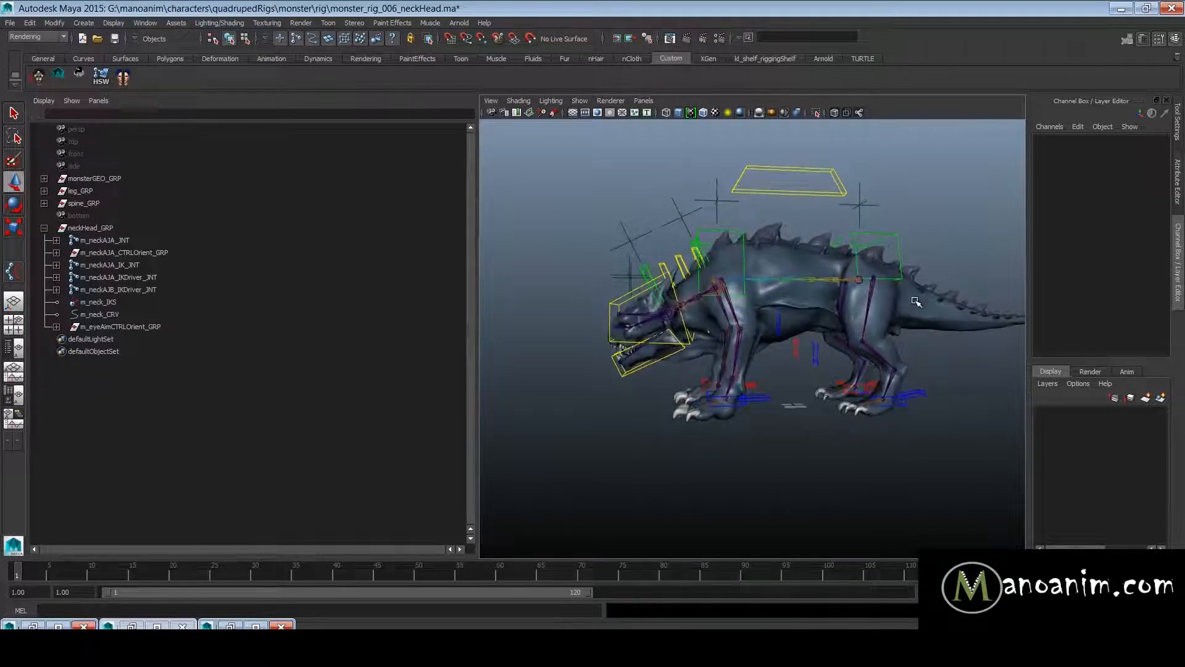
middle_click_drag(916, 302, 863, 309, "alt")
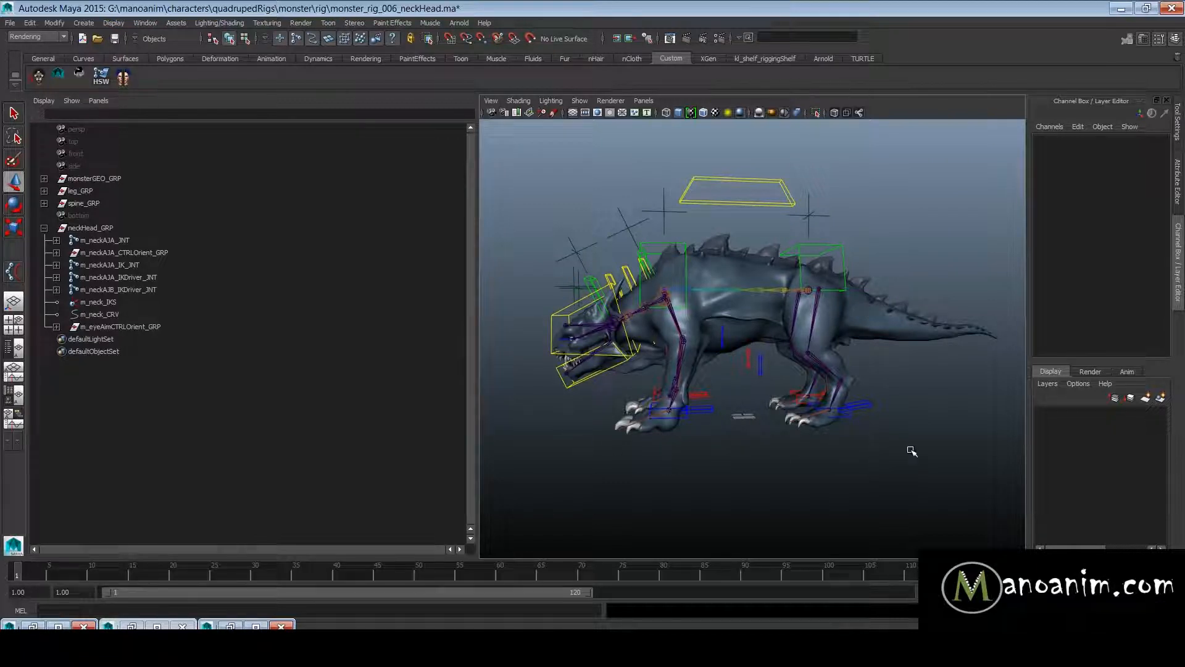
left_click_drag(790, 457, 814, 468, "alt")
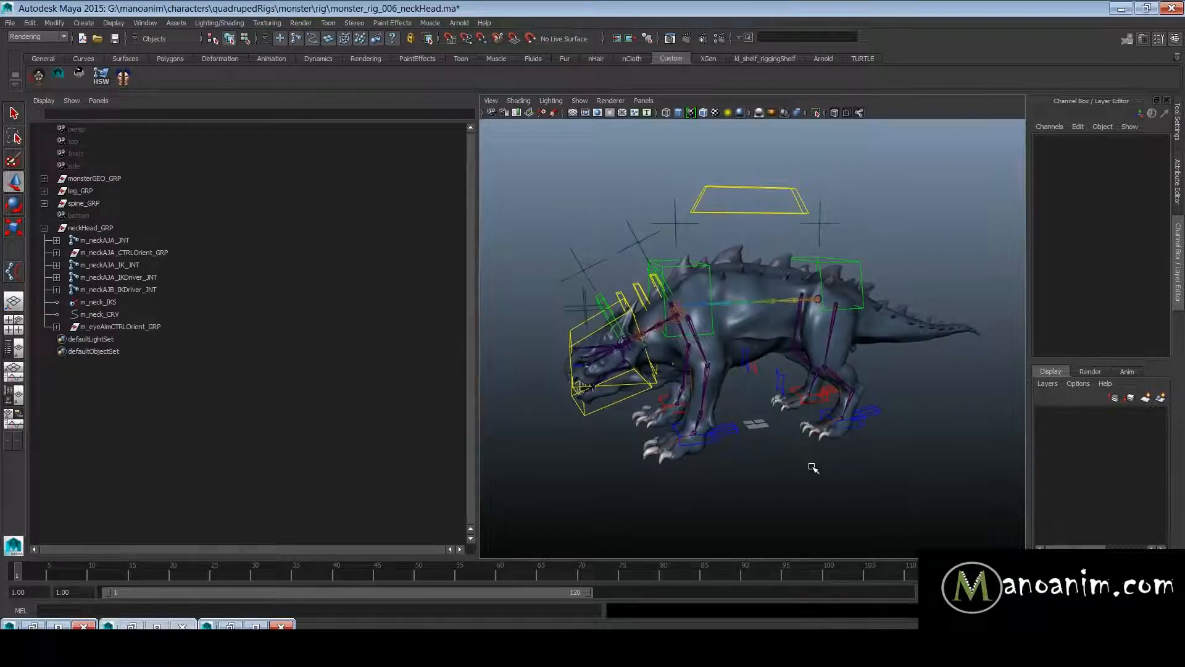